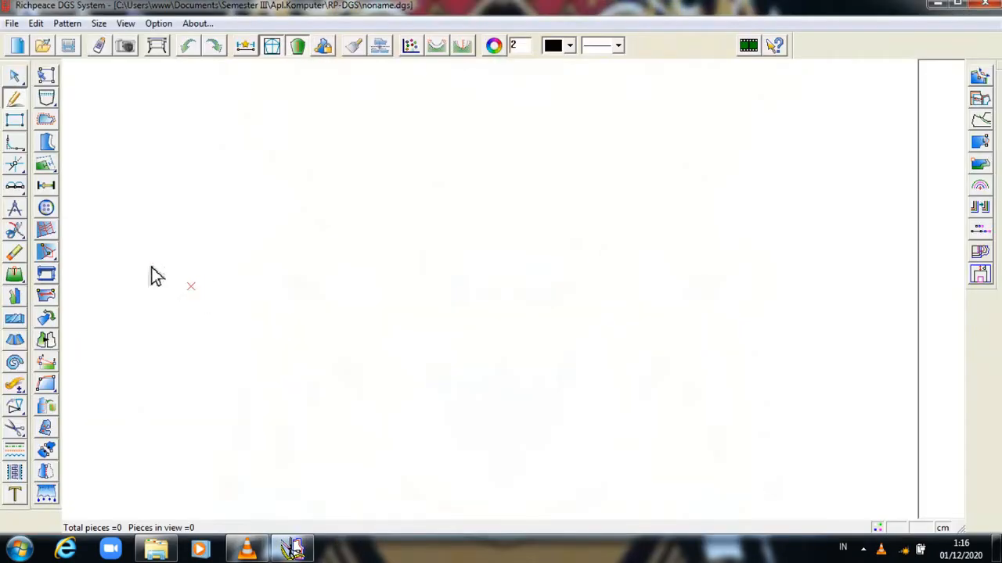
# - Start a text note near the upper-left of the empty drawing area with the line "1. Lingkar Badan = 98 cm"
pyautogui.click(14, 495)
pyautogui.click(253, 222)
pyautogui.click(282, 196)
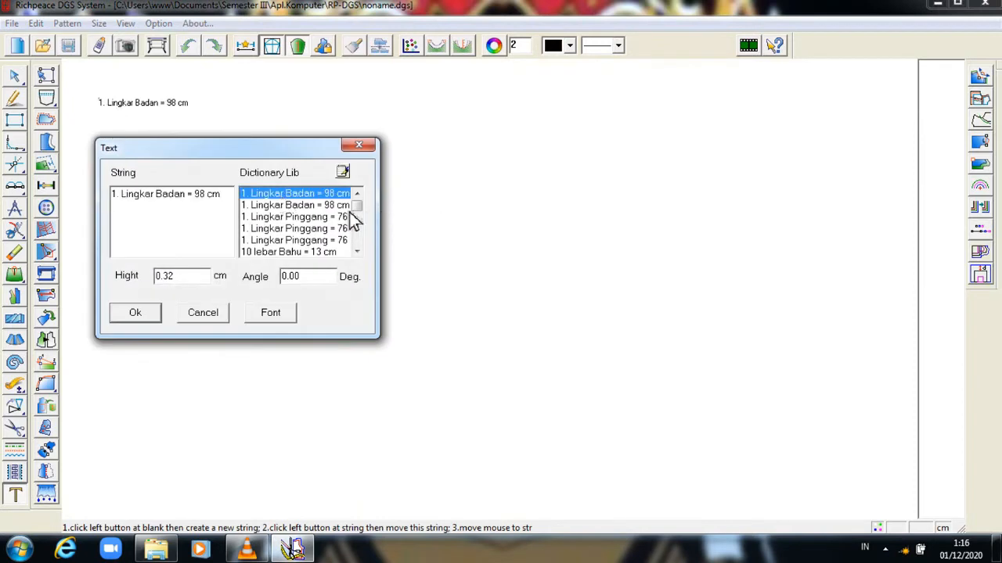
pyautogui.scroll(-1, 352, 219)
pyautogui.moveTo(353, 220)
pyautogui.mouseDown()
pyautogui.moveTo(362, 212)
pyautogui.moveTo(365, 226)
pyautogui.moveTo(336, 221)
pyautogui.moveTo(365, 231)
pyautogui.mouseUp()
pyautogui.click(297, 205)
pyautogui.moveTo(235, 227); pyautogui.dragTo(111, 205)
pyautogui.write('1. ')
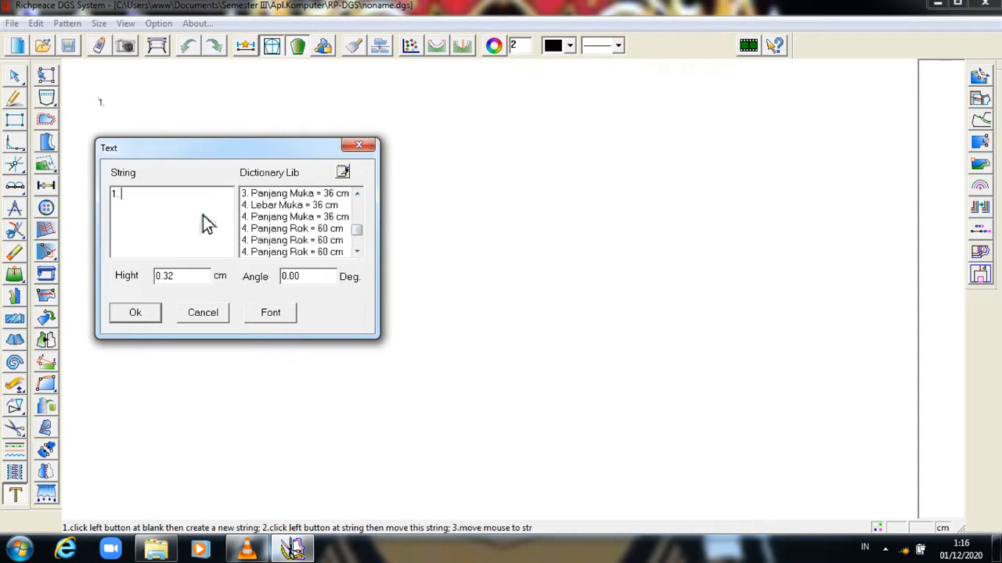
pyautogui.write('Lingkar Badan')
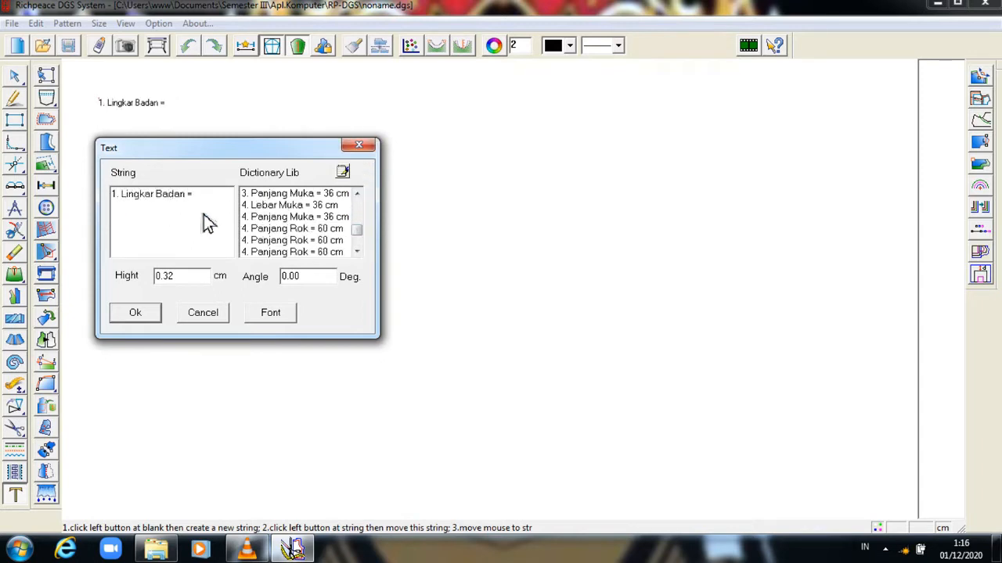
pyautogui.write(' = 98 cm')
# - Add the lines "2. Lingkar Pinggang = 78 cm" and "3. Lingkar Panggul = 100 cm" to the measurement note
pyautogui.press('Return')
pyautogui.write('2. Lingkar Pinggang = 78 cm')
pyautogui.press('Return')
pyautogui.write('Ling')
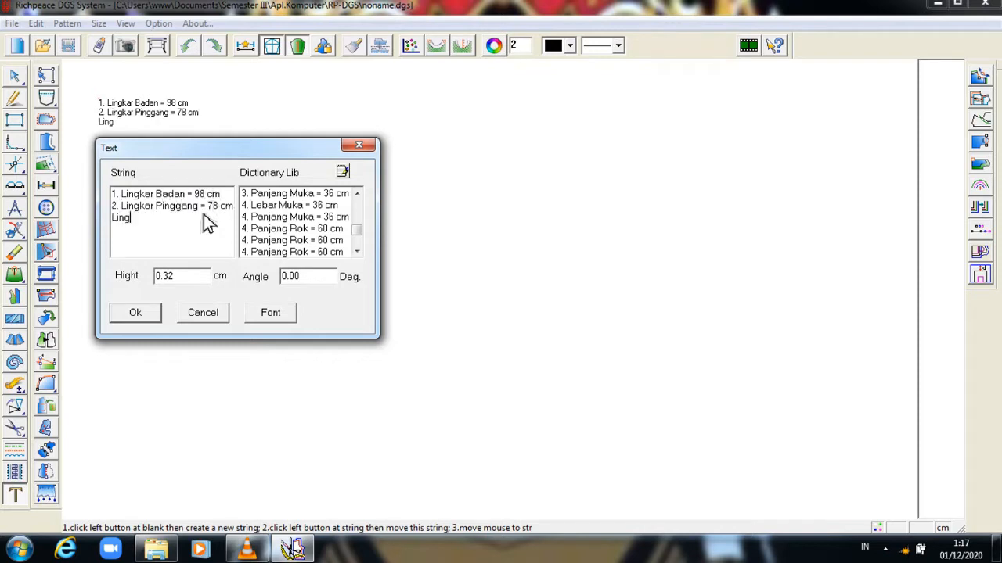
pyautogui.write('kar Panggul = 100 cm')
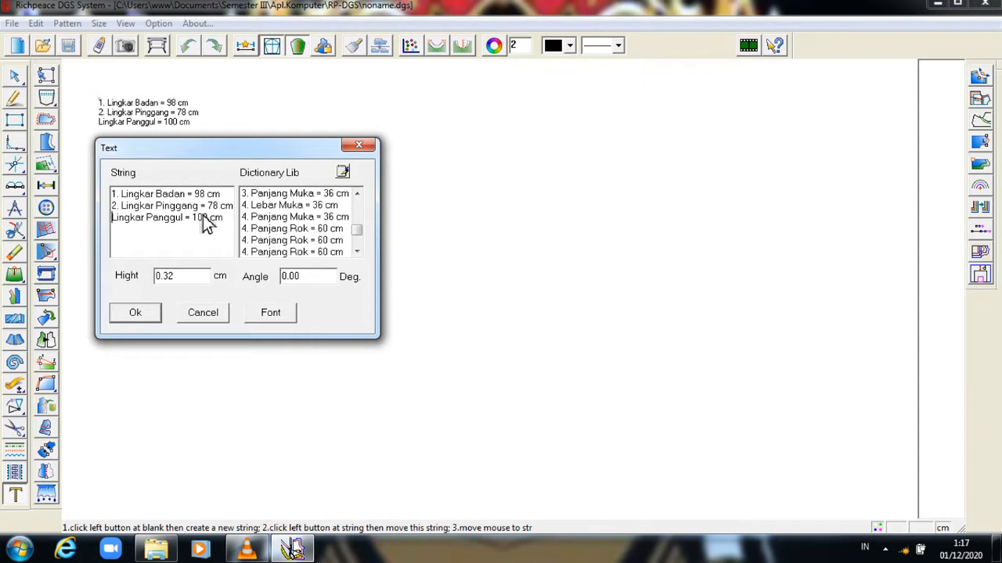
pyautogui.write('3.')
pyautogui.press('End')
# - Add the lines "4. Panjang Muka = 36 cm" and "5. Lebar Muka = 36 cm" to the measurement note
pyautogui.press('Return')
pyautogui.write('4. Panjang ')
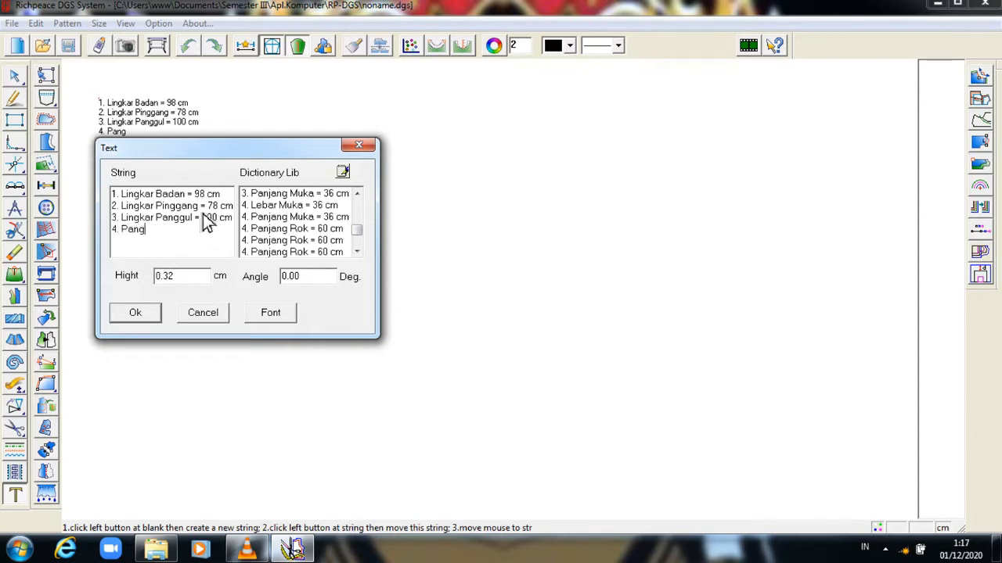
pyautogui.write('Muka = 36 cm')
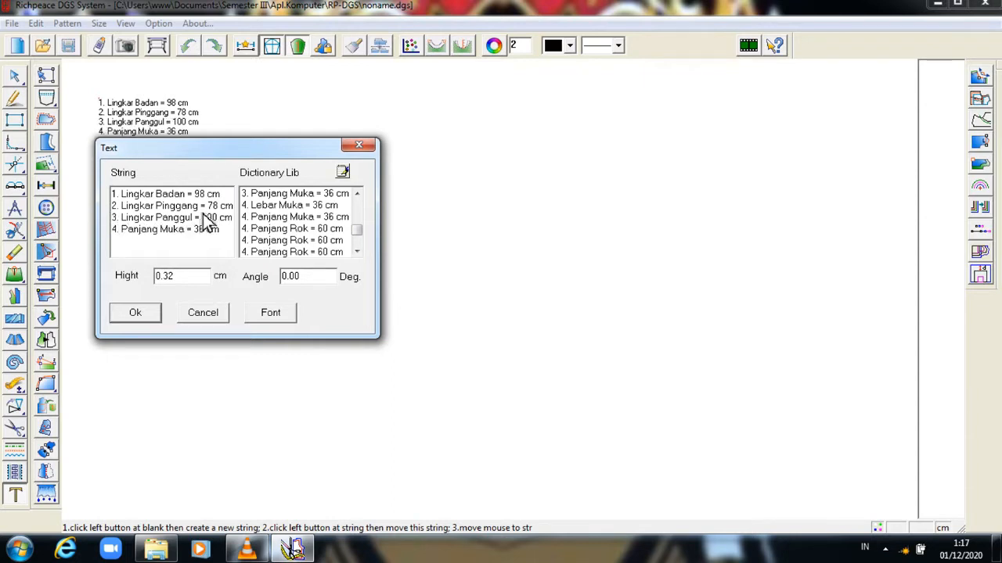
pyautogui.press('Return')
pyautogui.write('5. Lebar Muka = 36 cm')
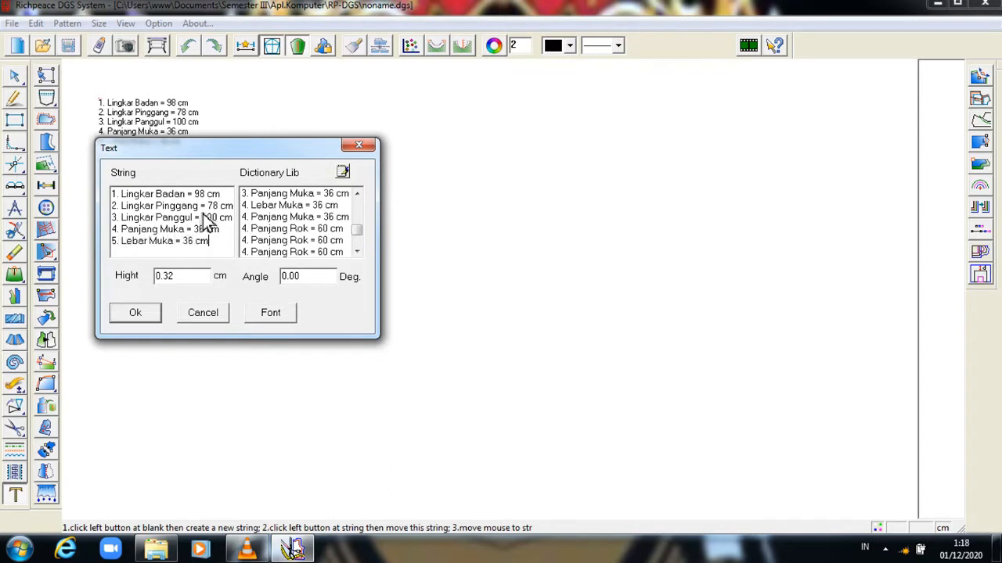
# - Add the lines "6. Tinggi Puncak Dada = 15 cm" and "7. Panjang sisi = 18 cm" to the measurement note
pyautogui.press('Return')
pyautogui.write('6. Tinggi Pun')
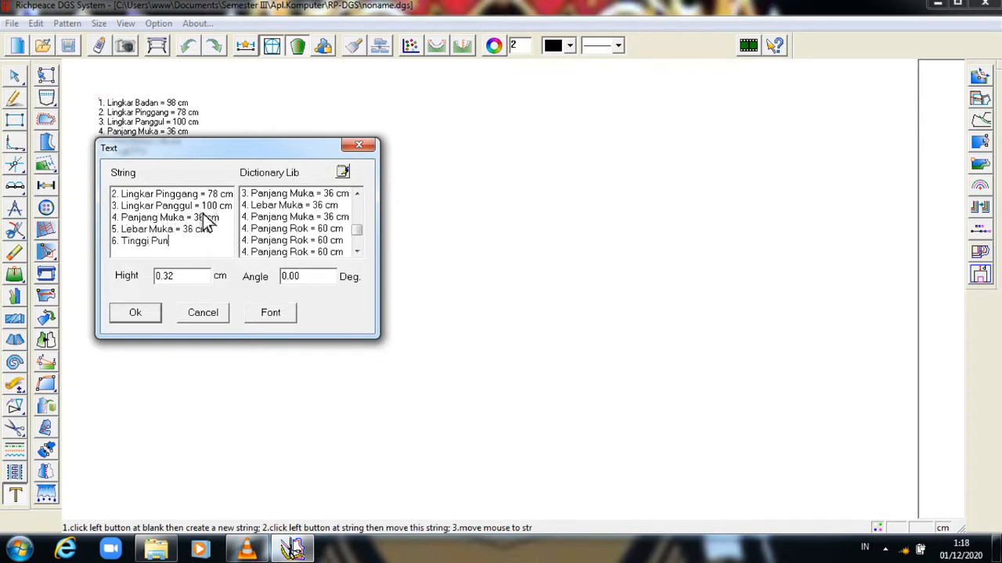
pyautogui.write('cak Dada = 15 cm')
pyautogui.press('Return')
pyautogui.write('7. ')
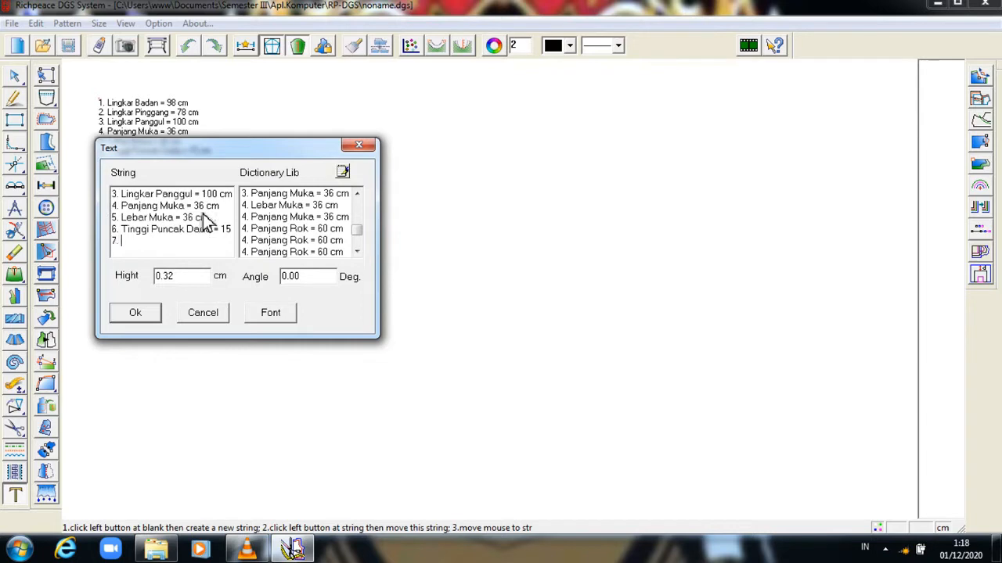
pyautogui.write('Panjang sisi = 18 cm')
# - Add the lines "8. Panjang Punggung = 39 cm" and "9. Lebar Punggung = 38 cm" to the measurement note
pyautogui.press('Return')
pyautogui.write('8.')
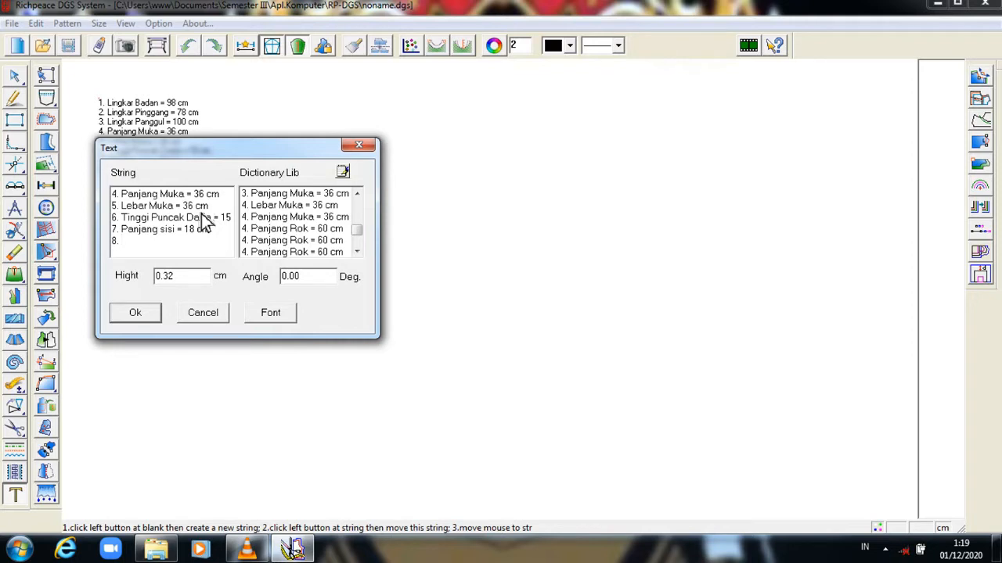
pyautogui.write('Panjan')
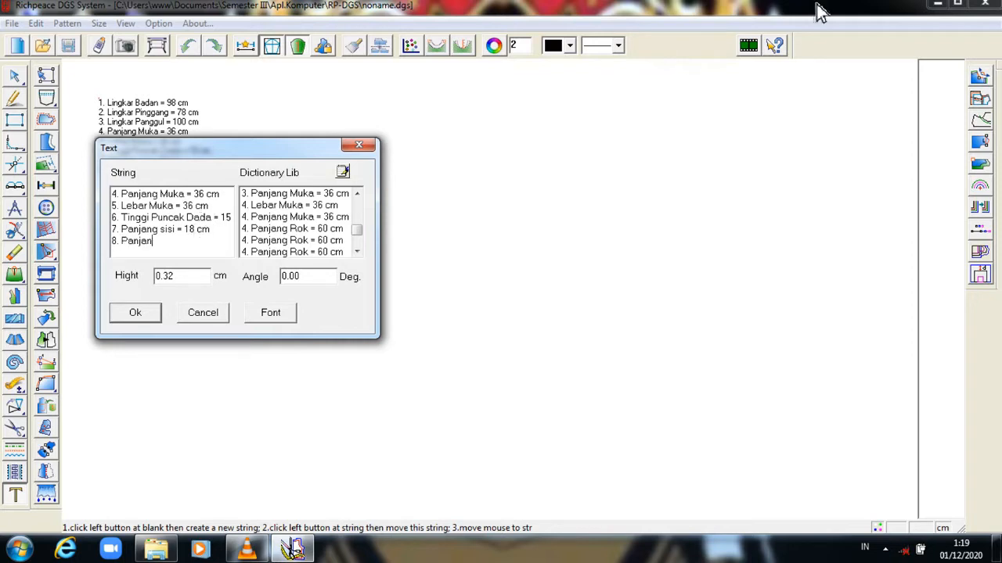
pyautogui.write('g Punggung = 39 cm')
pyautogui.press('Return')
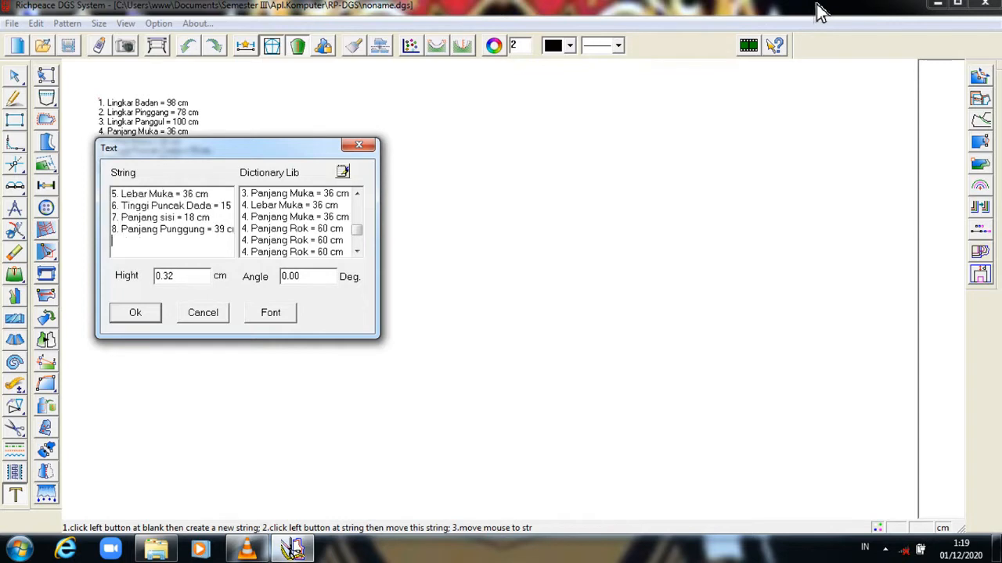
pyautogui.write('9. Lebar Punggung = 38 cm')
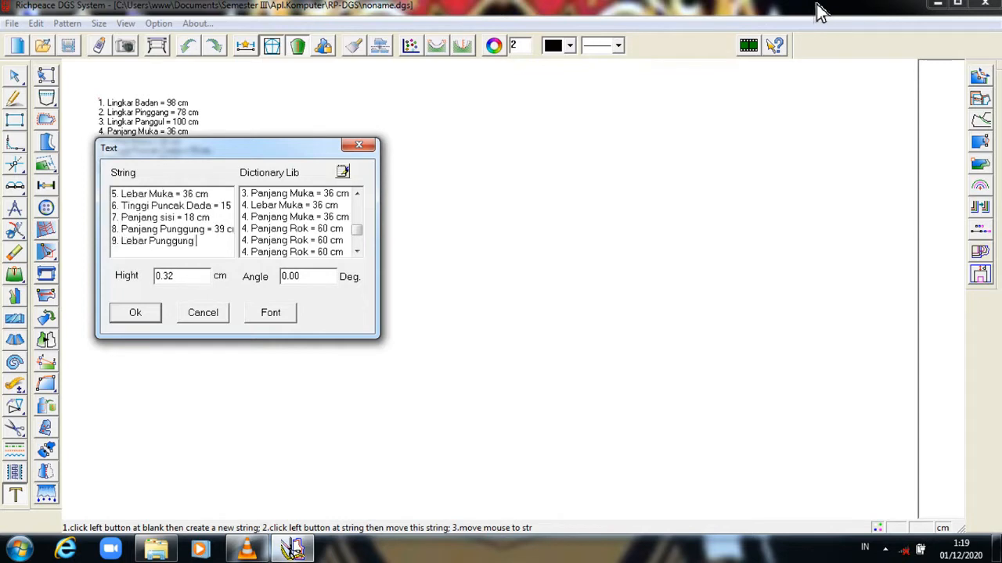
# - Add the lines "10. Lebar Bahu = 13 cm" and "11. Tinggi Panggul = 18 cm" to the measurement note
pyautogui.press('Return')
pyautogui.write('10. Lebar B')
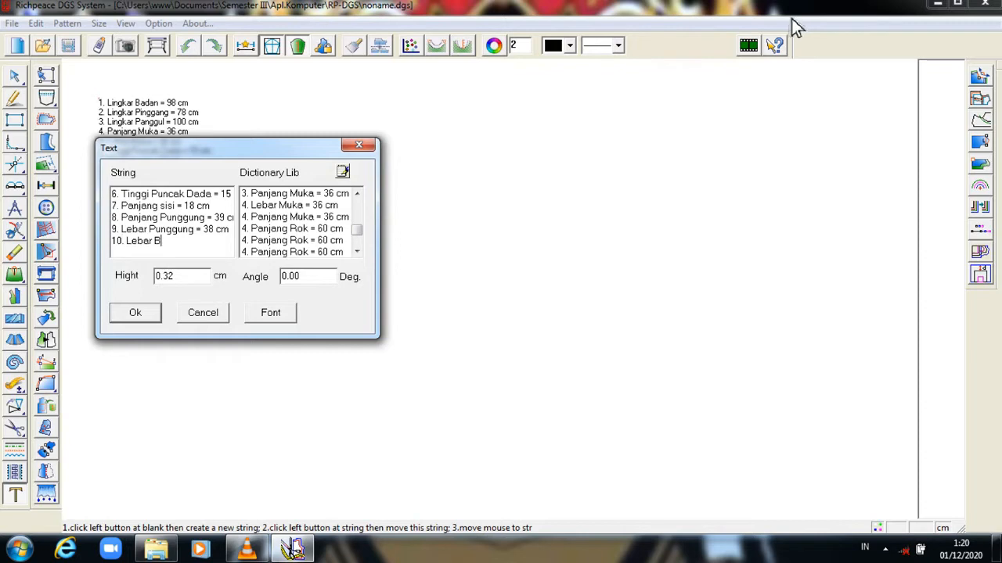
pyautogui.write('ahu = 13 cm')
pyautogui.press('Return')
pyautogui.write('11. ')
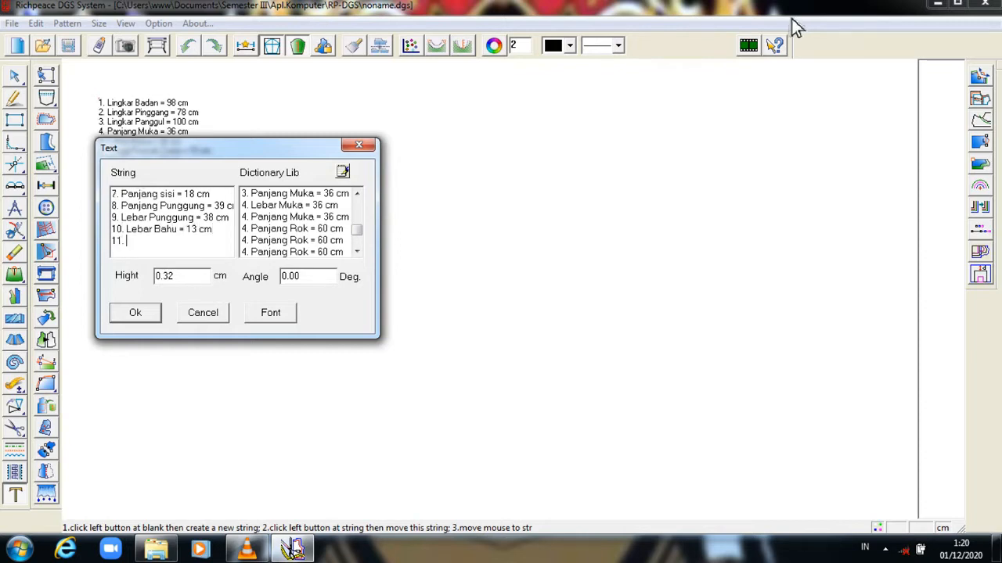
pyautogui.write('Tinggi Panggul = 18 cm')
# - Add the lines "12. Lingkar Kerung Lengan = 47 cm" and "13. Tinggi Puncak Lengan = 14 cm" to the measurement note
pyautogui.press('Return')
pyautogui.write('12')
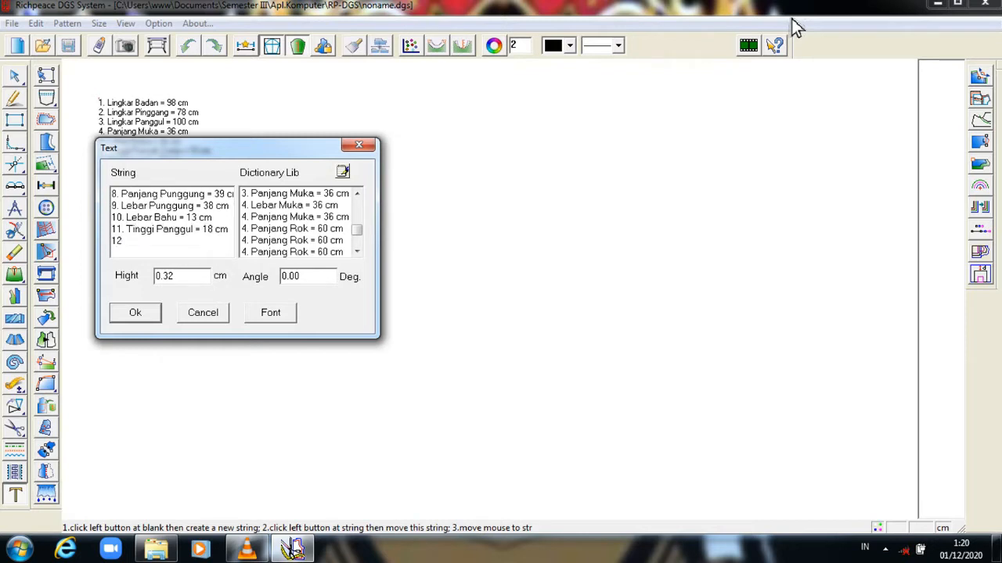
pyautogui.write('. Lingkar Kerung Len')
pyautogui.write('gan = 43 cm')
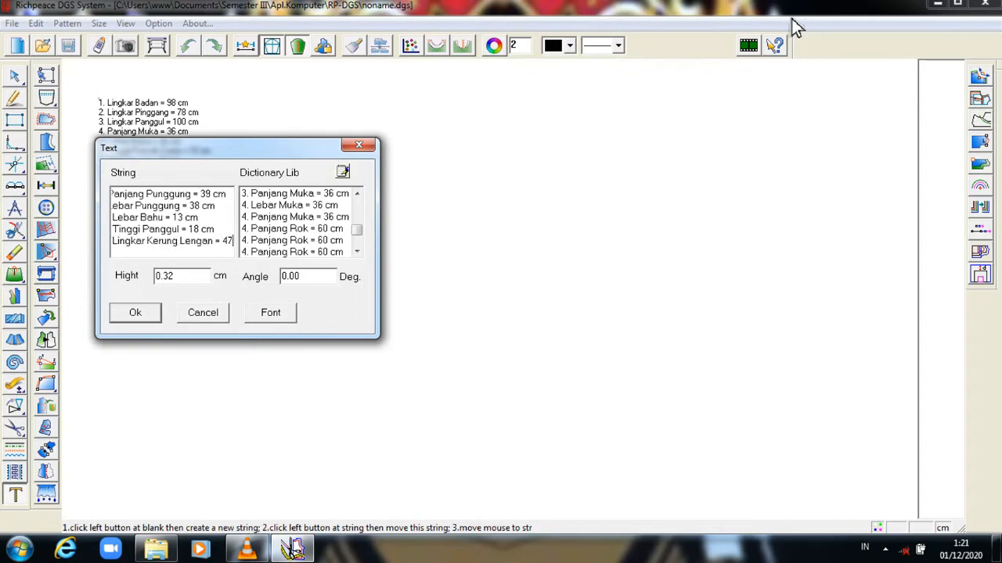
pyautogui.press('Return')
pyautogui.write('13. Tin')
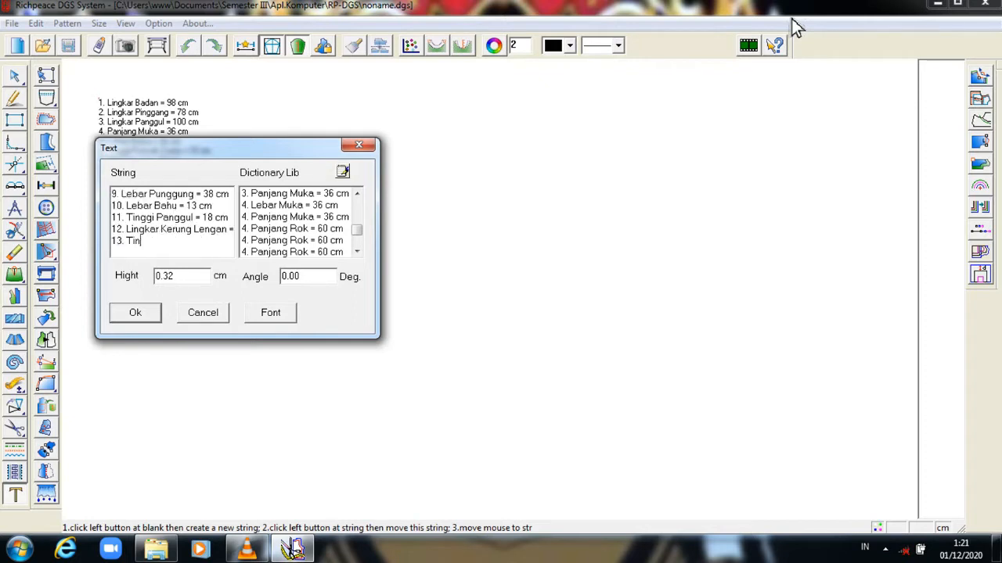
pyautogui.write('ggi Puncak Lengan = 14 cm')
# - Add the lines "14. Lingkar Bawah lengan = 34 cm" and "15. Panjang lengan = 25 cm" to the measurement note
pyautogui.press('Return')
pyautogui.write('1')
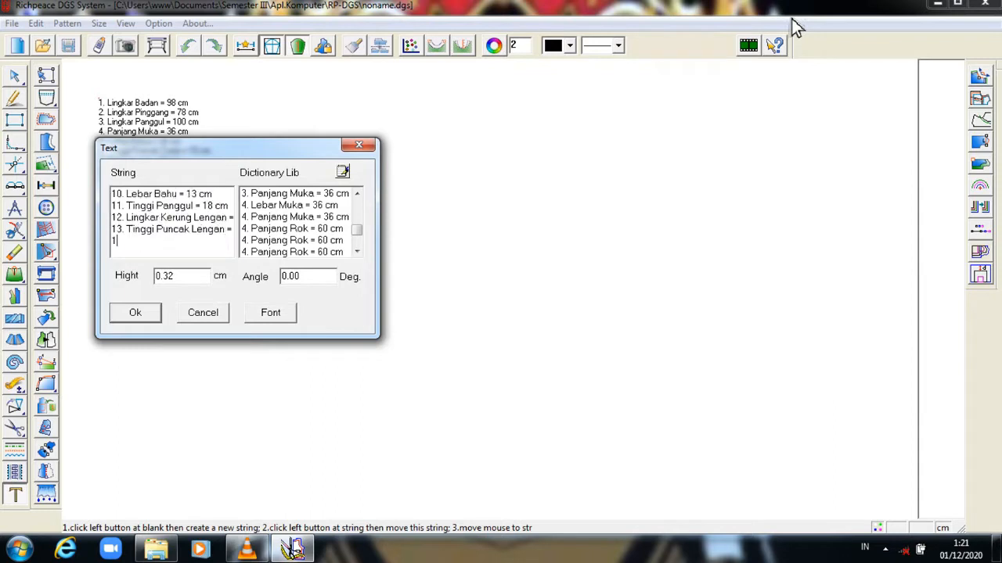
pyautogui.write('4. Lingkar Bawah lengan = 39 cm')
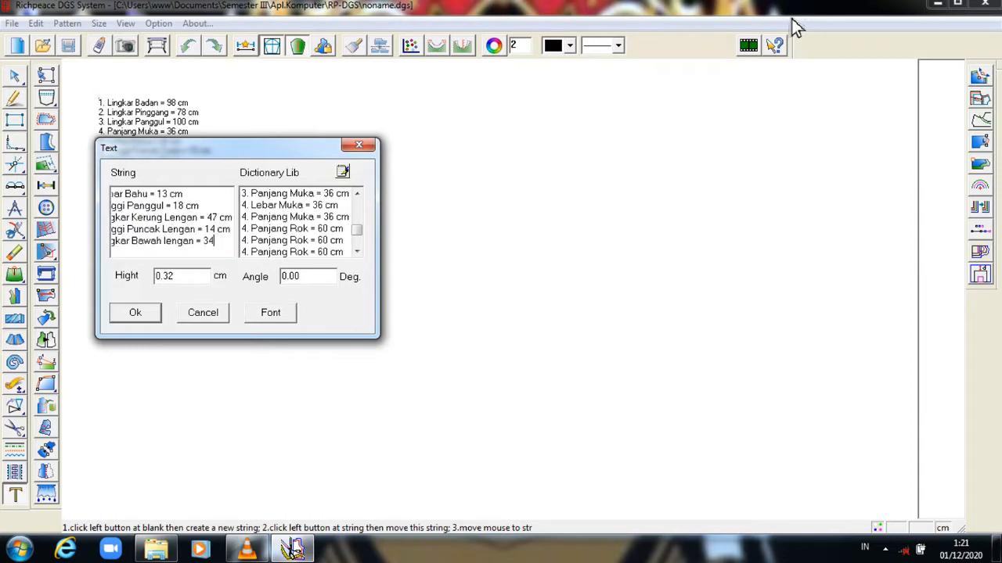
pyautogui.press('Return')
pyautogui.write('15. Panjang lengan = 25 cm')
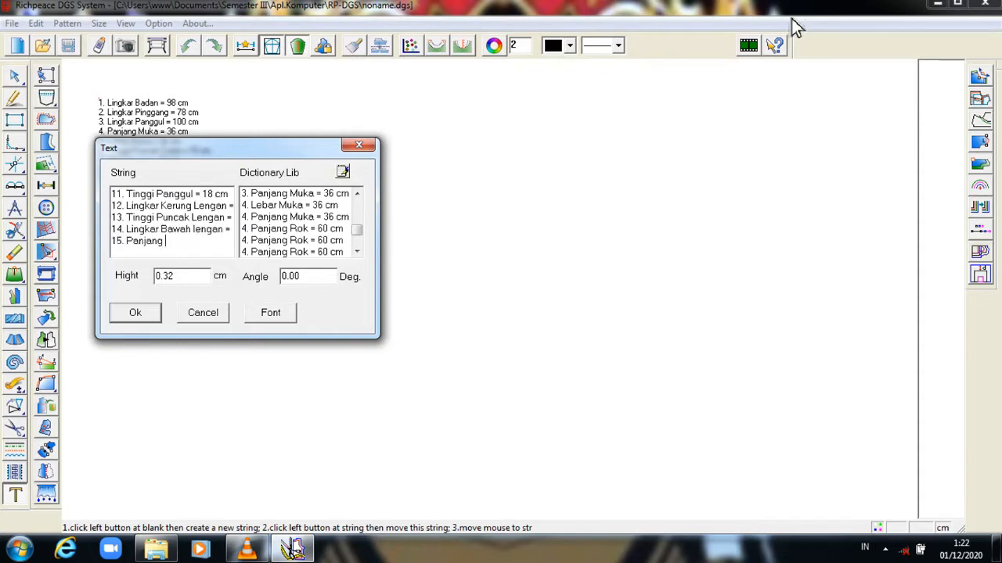
# - Add the last line "16. Panjang Rok = 70 cm" and place the finished measurement note on the drawing
pyautogui.press('Return')
pyautogui.write('16. Panjan')
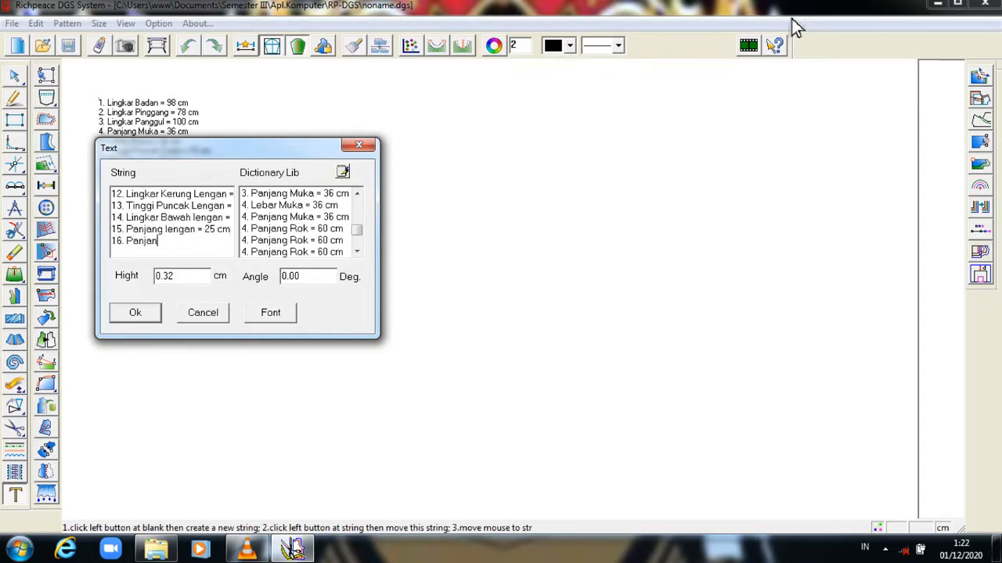
pyautogui.write('g Rok = 70 cm')
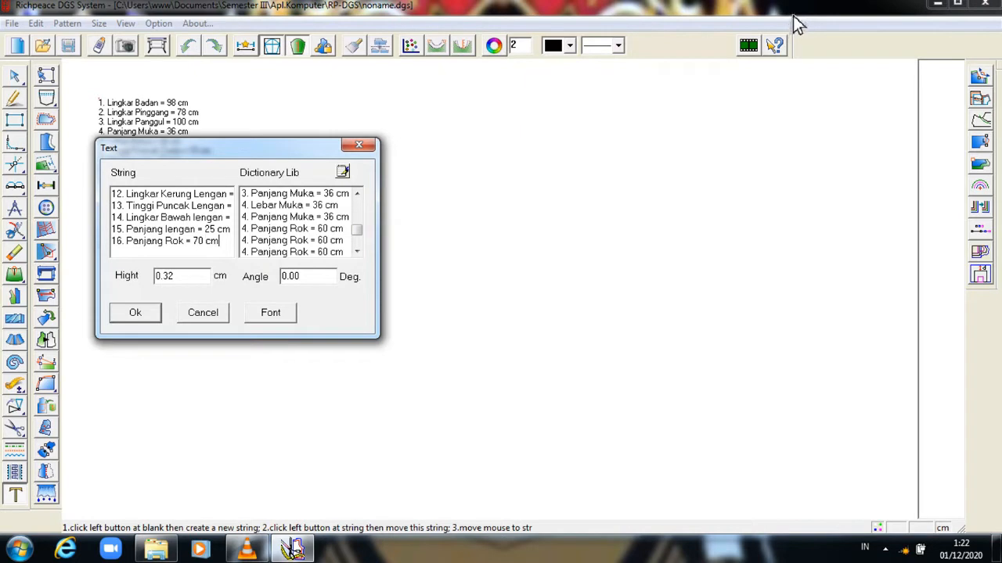
pyautogui.click(145, 313)
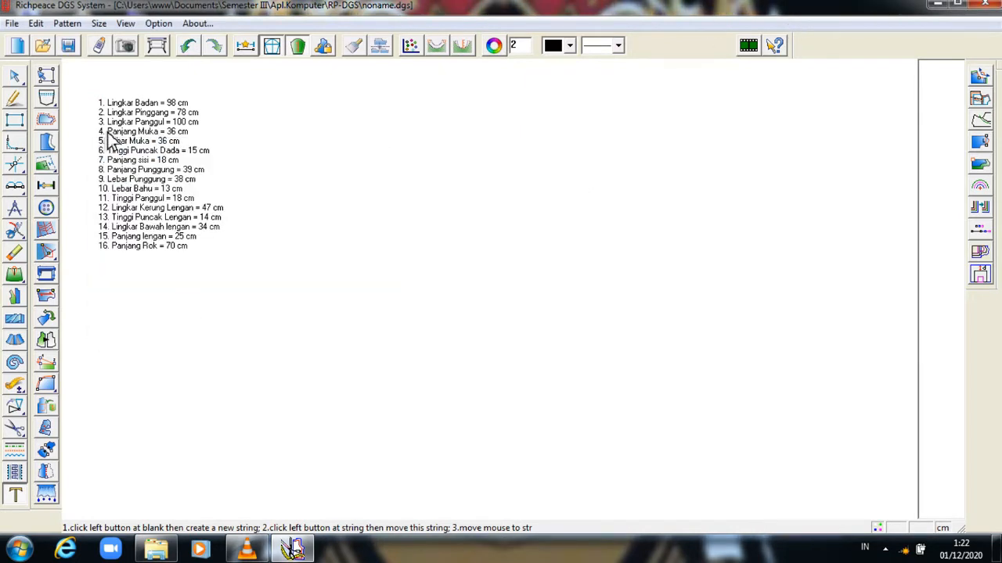
# - Draw a 25.5 cm horizontal line beside the measurement note as the top edge of the bodice frame
pyautogui.click(14, 98)
pyautogui.click(324, 96)
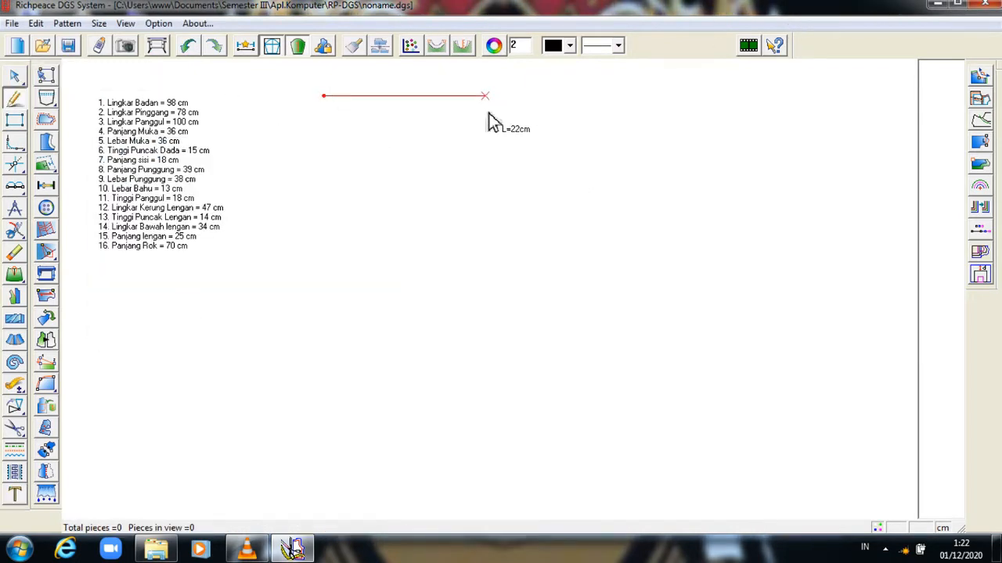
pyautogui.write('25.5')
pyautogui.press('Return')
# - Draw the frame's left edge straight down from the top line's left end, first 8.2 cm and a further 35 cm
pyautogui.click(324, 96)
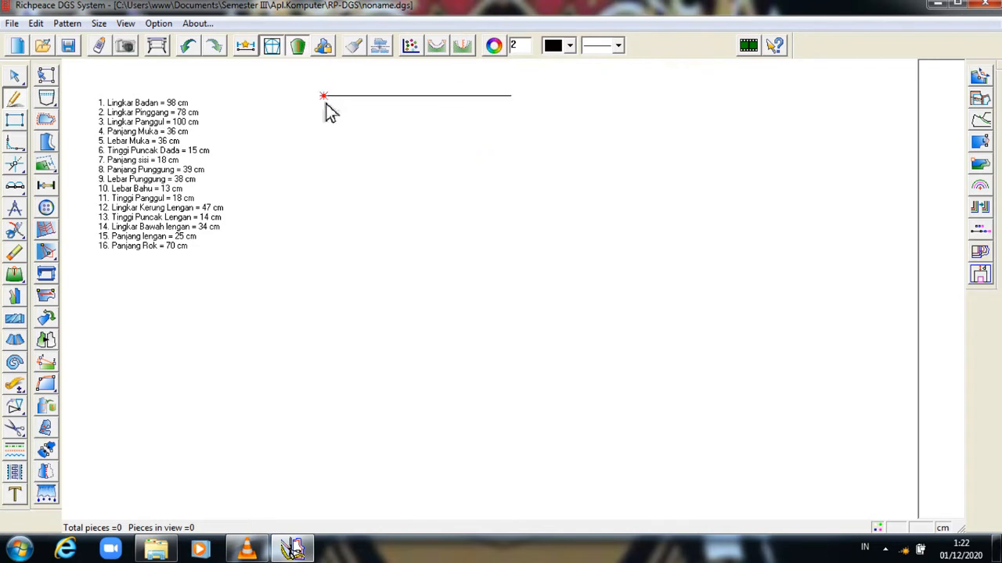
pyautogui.write('8.2')
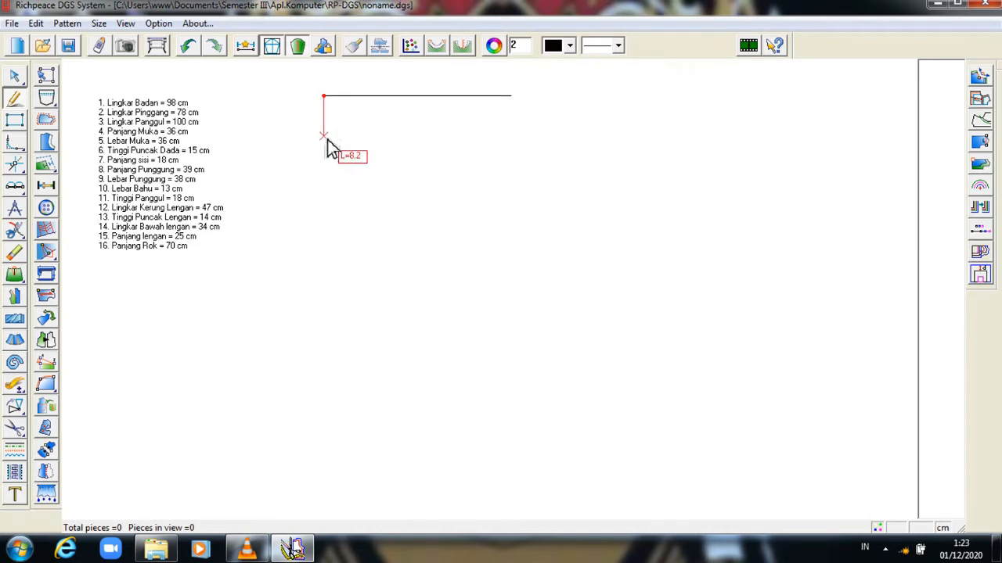
pyautogui.press('Return')
pyautogui.click(325, 158)
pyautogui.write('35')
pyautogui.press('Return')
# - Draw the 25.5 cm bottom edge from the left edge's lower end and close the frame with the right edge
pyautogui.click(325, 414)
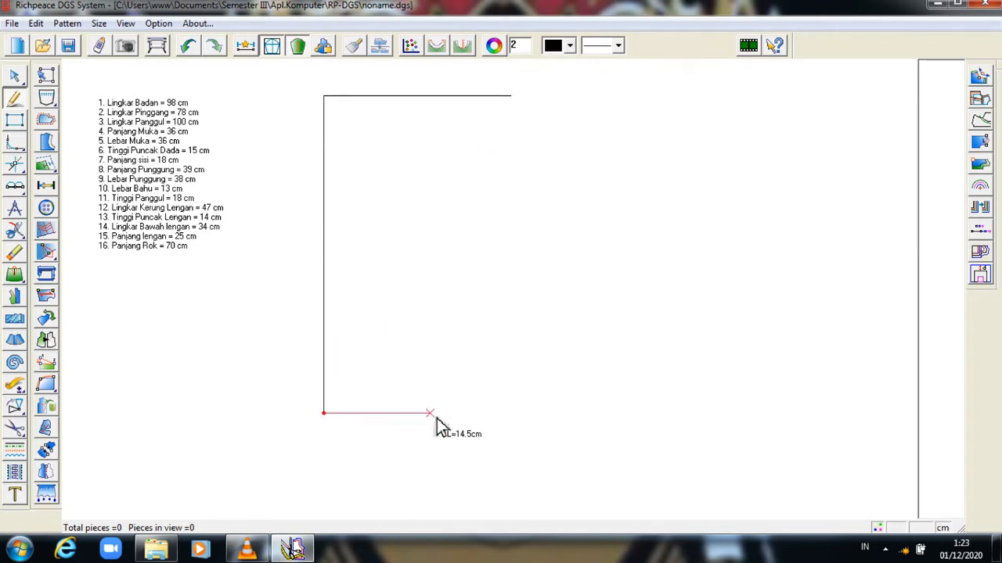
pyautogui.write('25.5')
pyautogui.press('Return')
pyautogui.click(511, 97)
pyautogui.click(527, 414)
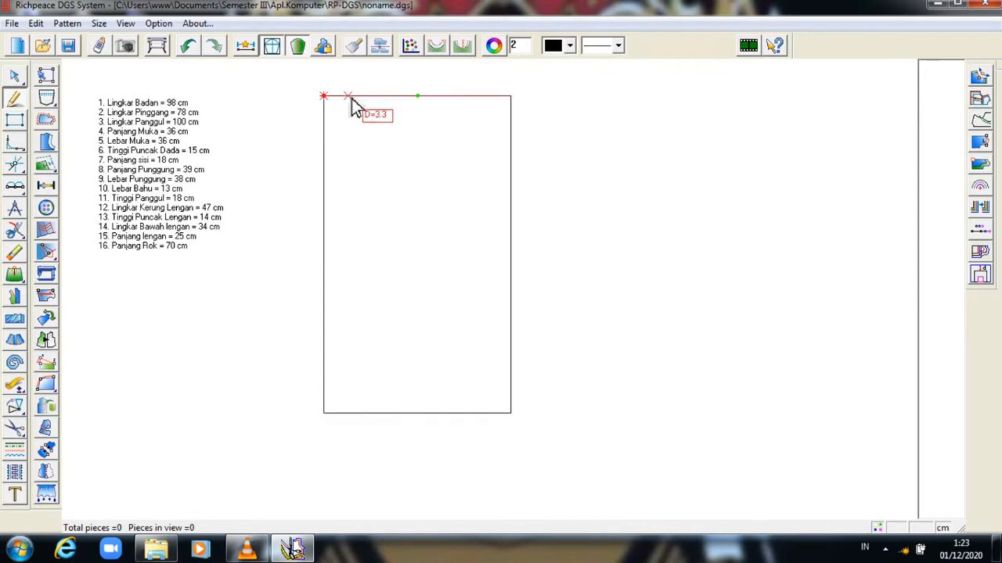
# - Draw a straight neck line from 7.25 cm along the top edge to the 8.2 cm point on the left edge
pyautogui.click(363, 101)
pyautogui.write('7.25')
pyautogui.press('Return')
pyautogui.click(329, 159)
pyautogui.rightClick(329, 159)
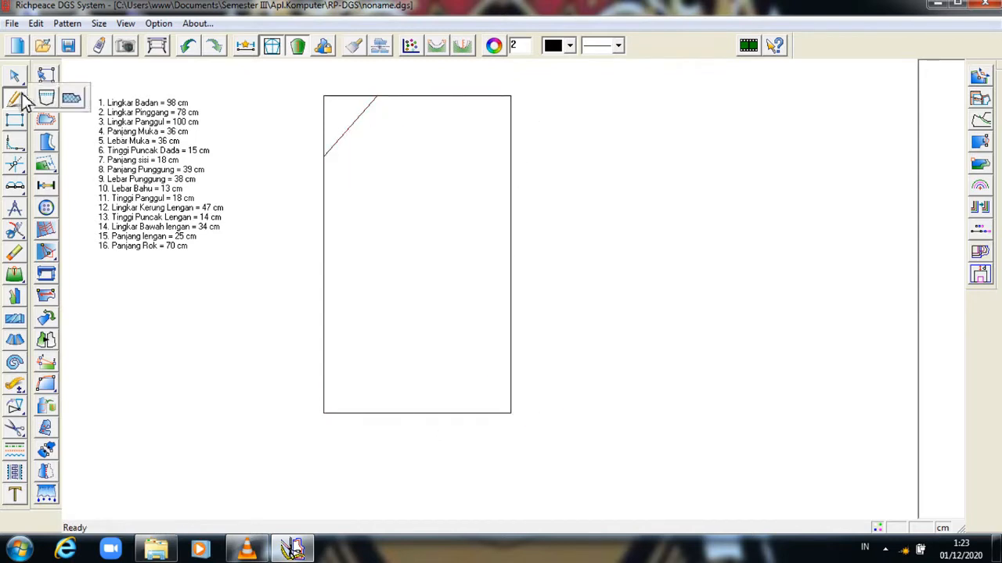
# - Bend the straight neck line toward the inside of the frame into a rounded front neckline curve
pyautogui.click(15, 77)
pyautogui.click(353, 131)
pyautogui.click(354, 132)
pyautogui.click(364, 144)
pyautogui.rightClick(364, 145)
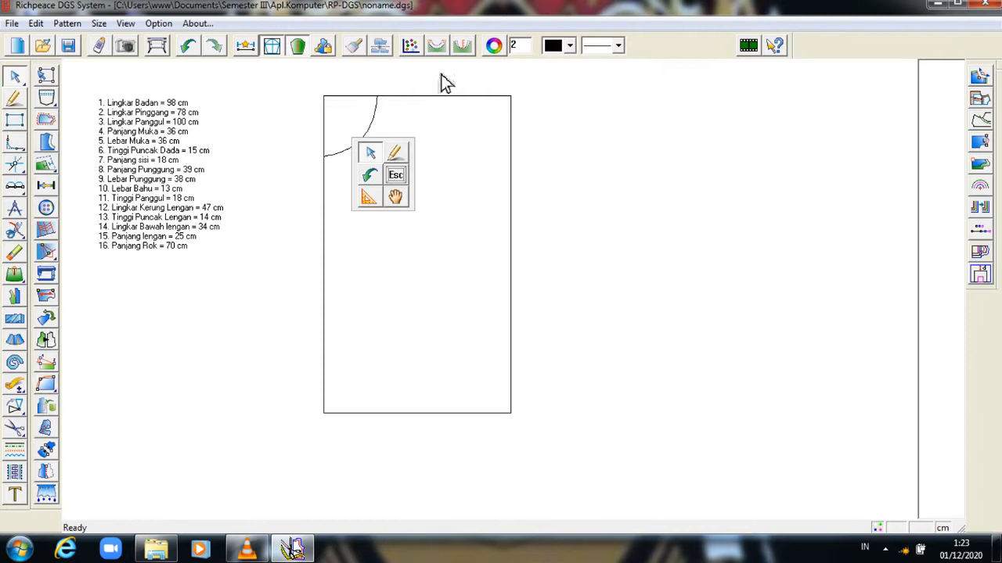
# - Draw the shoulder slope from the point 4.9 cm down the right edge to the neckline's upper end
pyautogui.click(16, 106)
pyautogui.write('4.9')
pyautogui.press('Return')
pyautogui.click(384, 99)
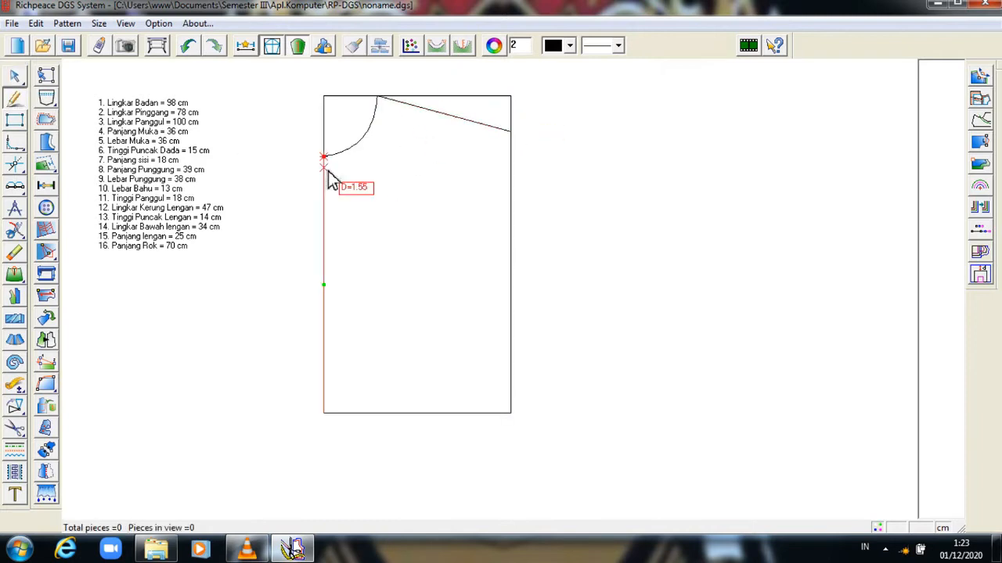
# - Draw an 18 cm horizontal chest-width line starting on the left edge 5 cm below the neckline
pyautogui.write('5')
pyautogui.press('Return')
pyautogui.write('18')
pyautogui.press('Return')
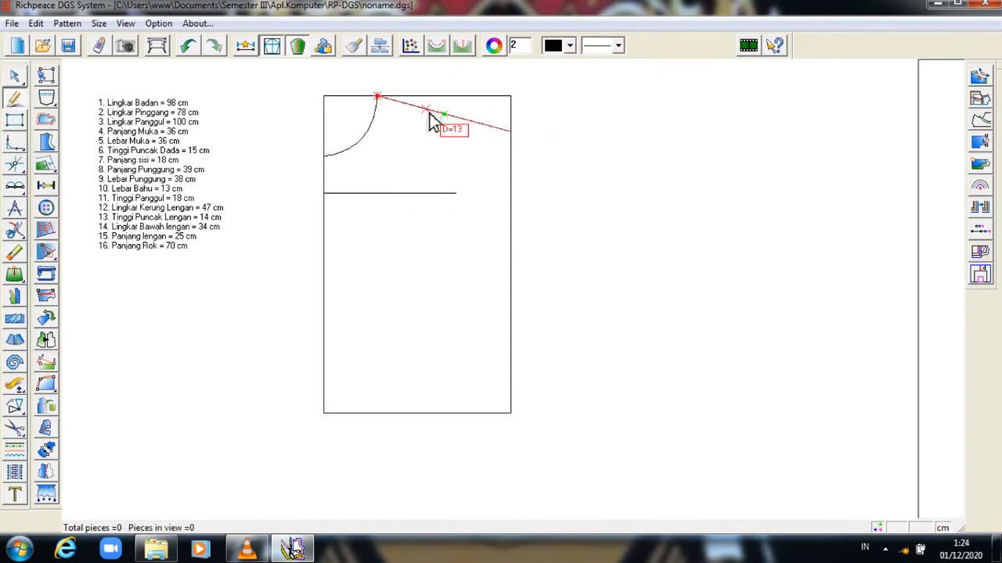
# - Draw a line from the point 13 cm along the shoulder slope to the right end of the chest-width line
pyautogui.click(468, 123)
pyautogui.click(457, 193)
pyautogui.rightClick(456, 192)
# - Draw a slanted dividing line from the bottom edge up to the middle of the 13 cm shoulder
pyautogui.click(324, 412)
pyautogui.click(388, 413)
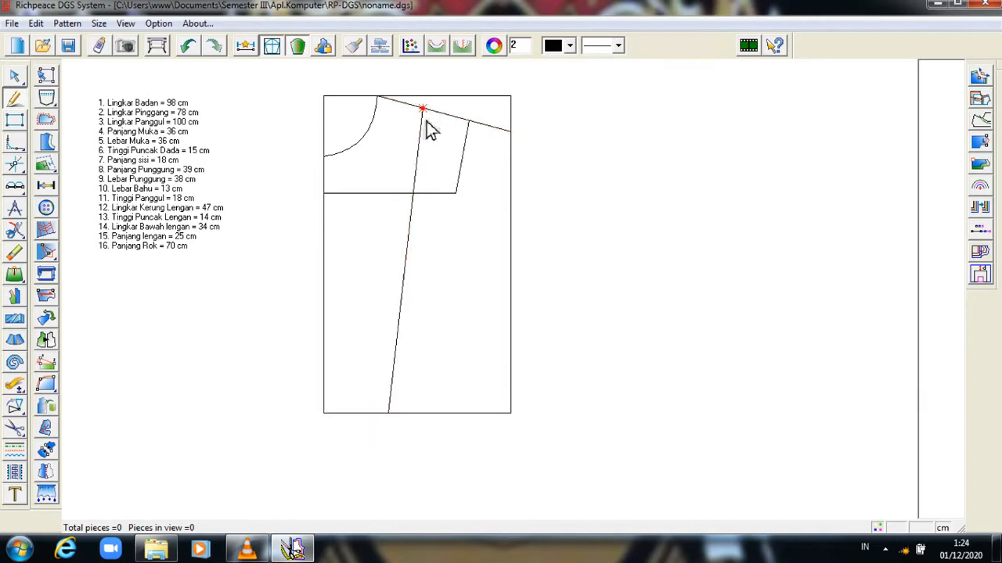
# - Draw the front waist dart's second leg from the bottom edge up to a point on the slanted dividing line
pyautogui.click(424, 109)
pyautogui.rightClick(423, 109)
pyautogui.click(444, 412)
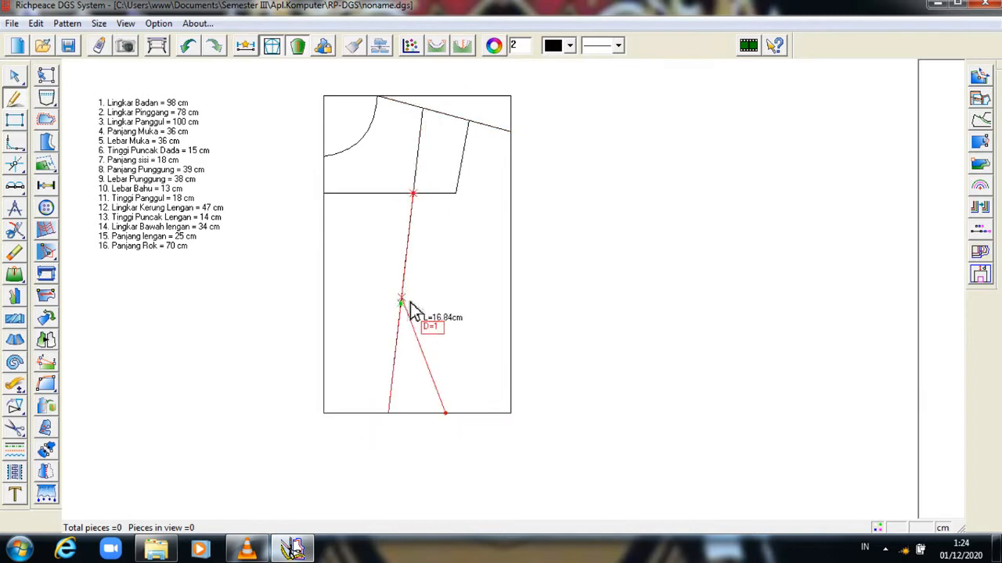
pyautogui.click(400, 305)
pyautogui.rightClick(401, 305)
pyautogui.click(401, 306)
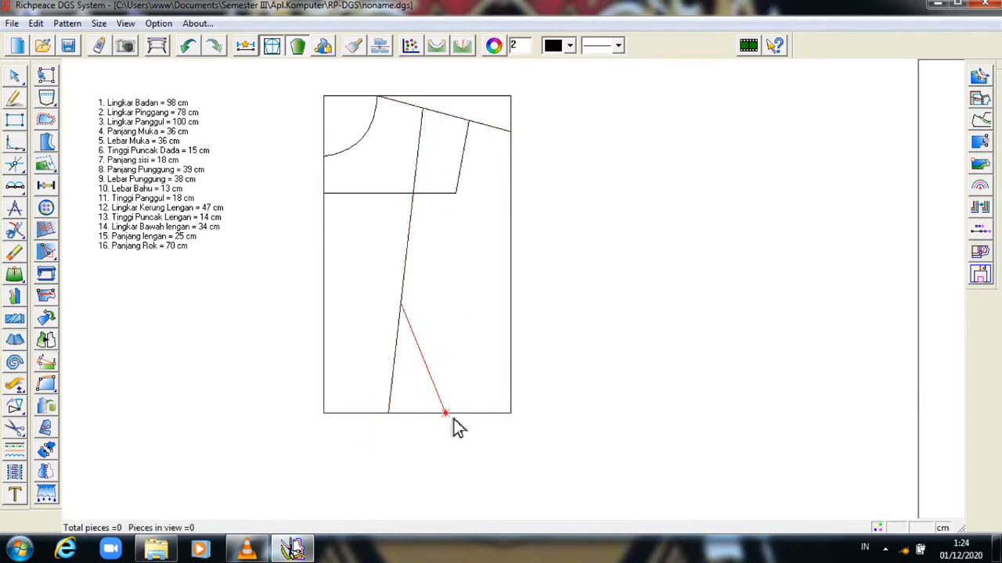
# - Draw the slanted waist segment from the dart leg's lower end past the side edge, and join it to that edge with the 18 cm side seam
pyautogui.click(445, 412)
pyautogui.click(532, 377)
pyautogui.rightClick(532, 378)
pyautogui.click(15, 209)
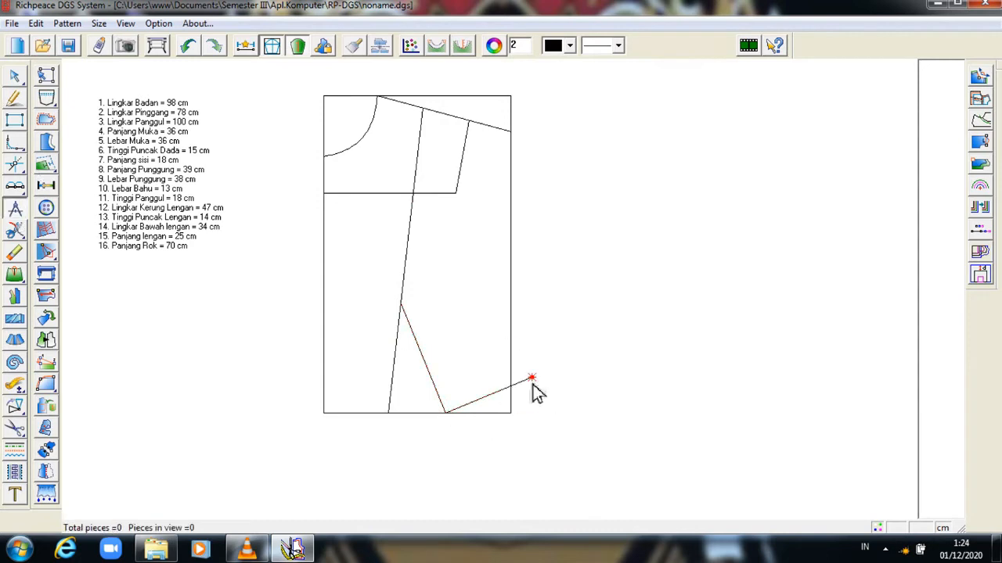
pyautogui.click(532, 378)
pyautogui.click(511, 250)
# - Draw the lower front armhole from the chest-width line's end to the side seam's top and bend it into an inward curve
pyautogui.click(15, 97)
pyautogui.click(456, 194)
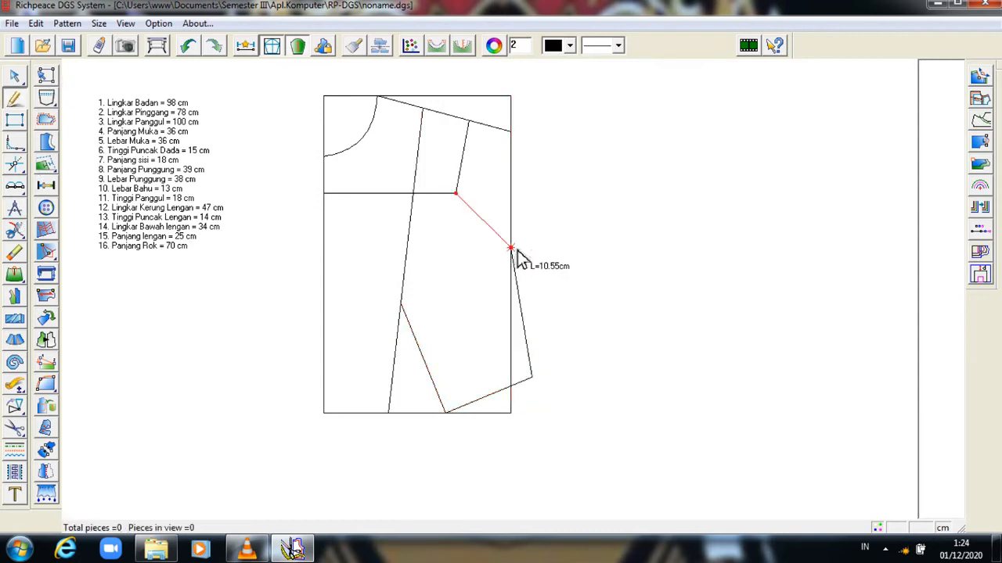
pyautogui.click(512, 248)
pyautogui.rightClick(512, 248)
pyautogui.click(15, 76)
pyautogui.click(476, 215)
pyautogui.click(473, 236)
pyautogui.rightClick(474, 236)
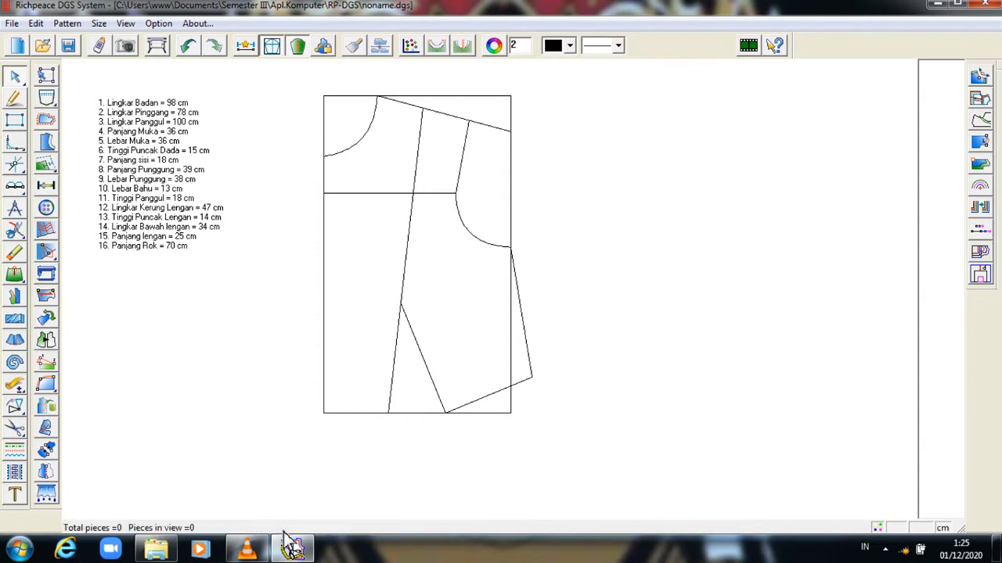
# - Draw the back bodice's rectangular frame, 40 cm high, beside the front bodice, with a short neckline line at its upper corner
pyautogui.scroll(-3, 529, 198)
pyautogui.scroll(1, 665, 192)
pyautogui.moveTo(529, 510); pyautogui.dragTo(375, 475)
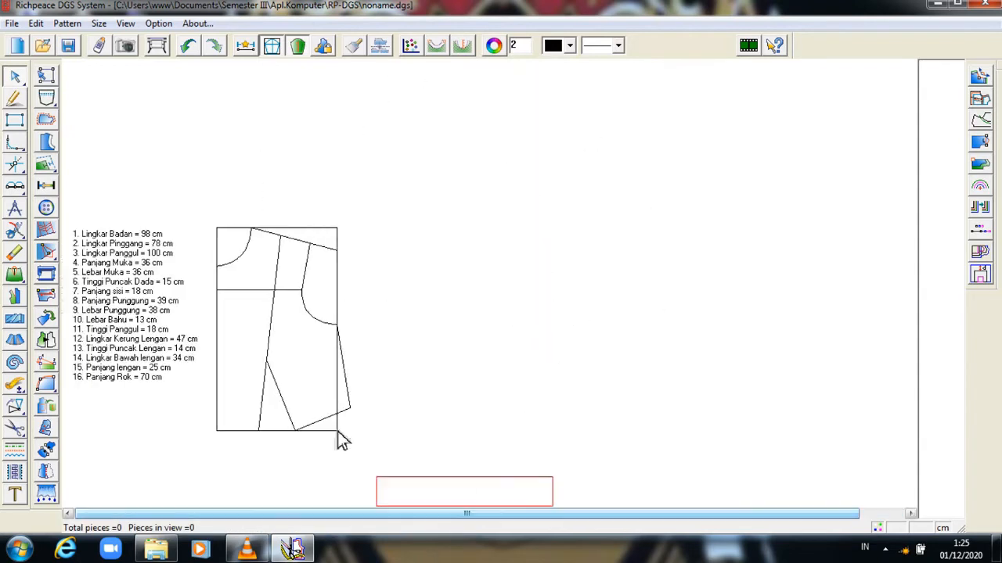
pyautogui.click(15, 98)
pyautogui.click(597, 225)
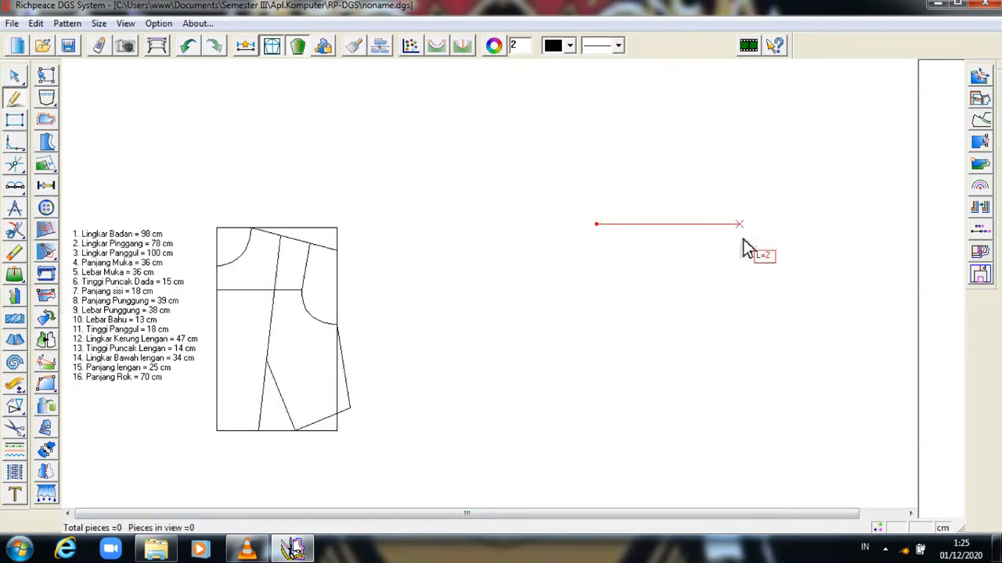
pyautogui.click(707, 226)
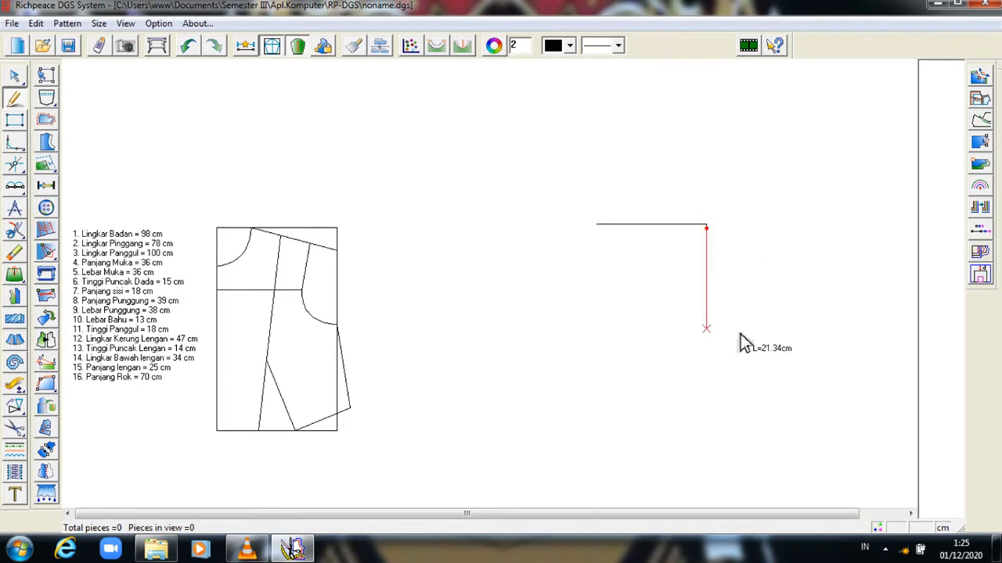
pyautogui.click(707, 411)
pyautogui.click(598, 227)
pyautogui.click(600, 410)
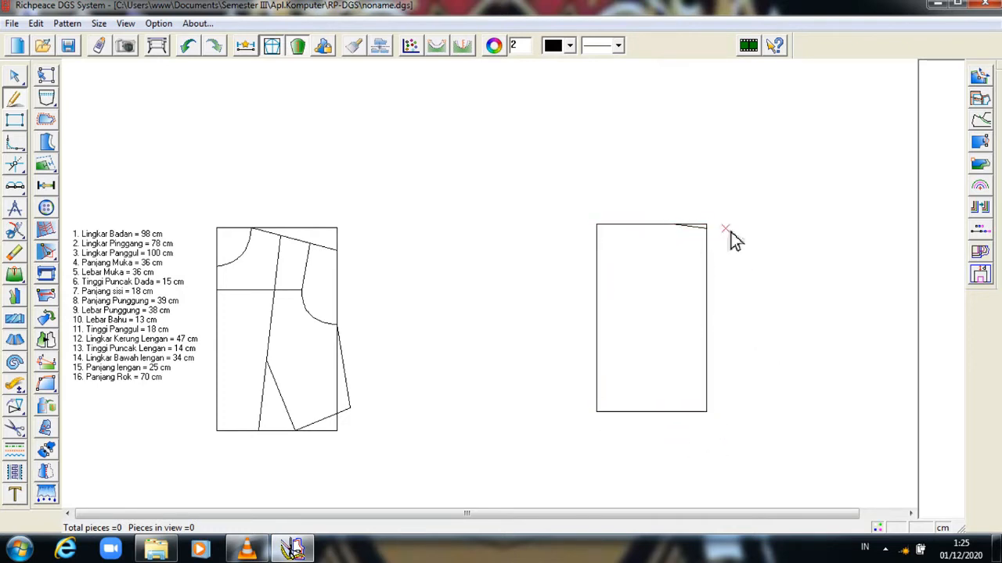
# - Bend the back neckline into a shallow curve and draw the shoulder slope from the frame's side edge to the neckline's upper end
pyautogui.scroll(4, 678, 251)
pyautogui.click(15, 77)
pyautogui.click(526, 224)
pyautogui.click(531, 229)
pyautogui.click(567, 277)
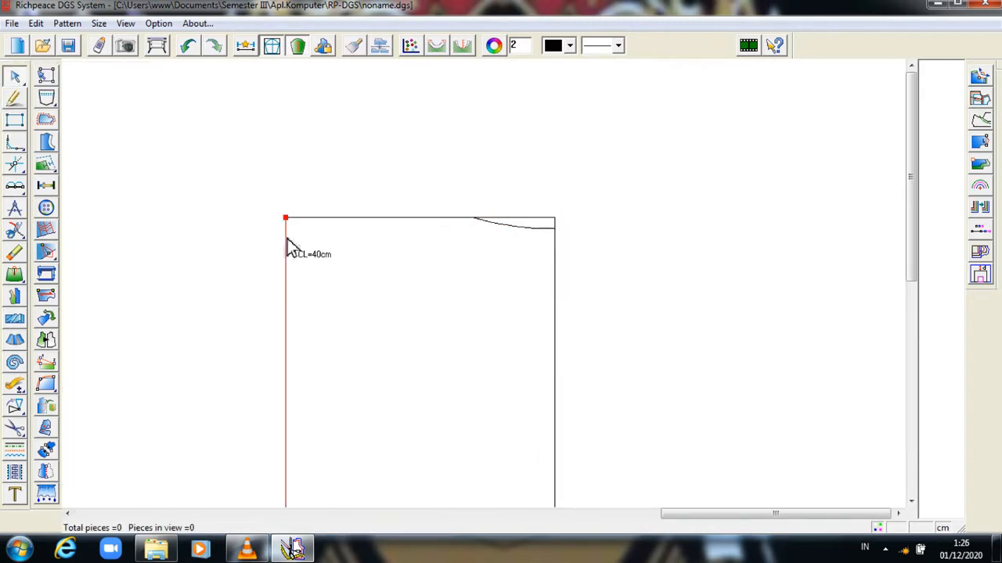
pyautogui.press('f')
pyautogui.click(475, 220)
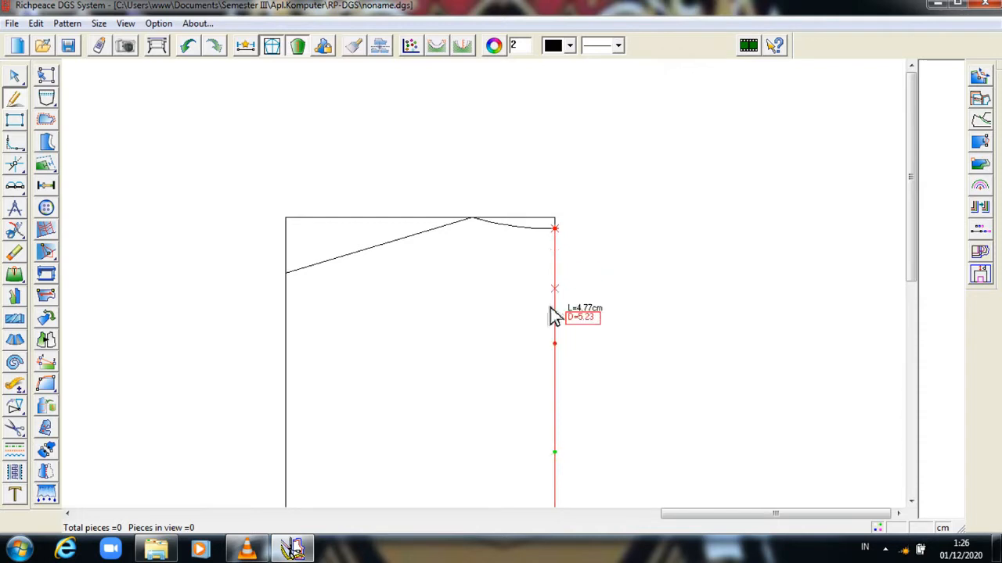
# - Draw the horizontal back-width line at half the listed 38 cm, starting on the centre-back edge, and connect its end to the shoulder slope
pyautogui.click(555, 343)
pyautogui.click(337, 343)
pyautogui.click(330, 259)
pyautogui.click(338, 342)
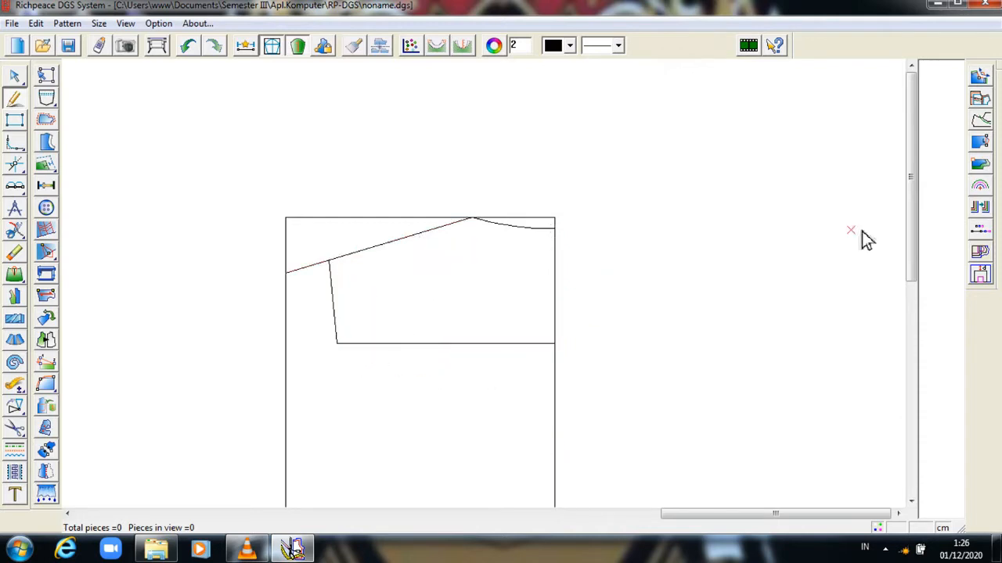
# - Draw the back's slanted dividing line from the bottom edge to the middle of the shoulder, and add the waist dart's second leg
pyautogui.scroll(-2, 859, 235)
pyautogui.click(364, 460)
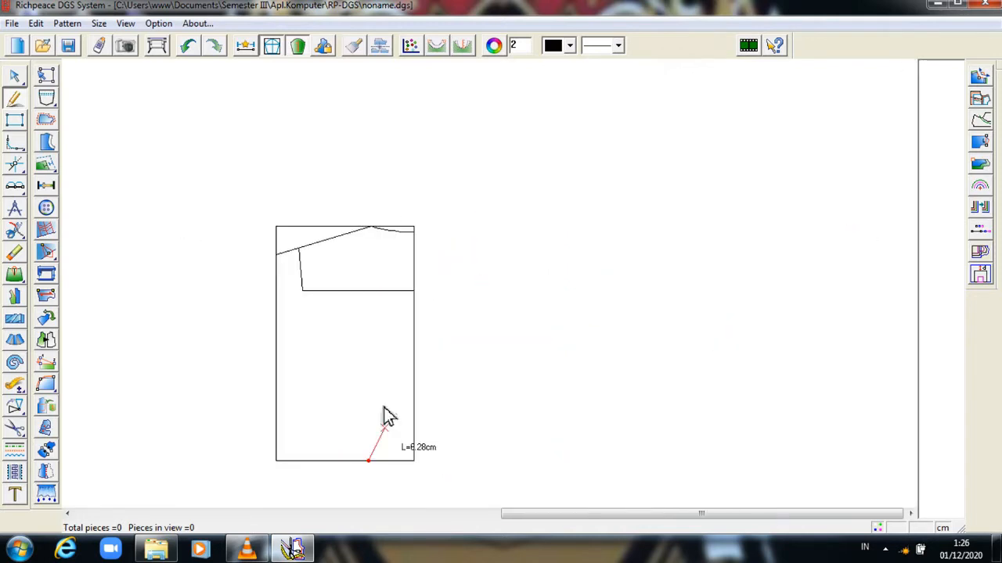
pyautogui.click(336, 237)
pyautogui.click(356, 376)
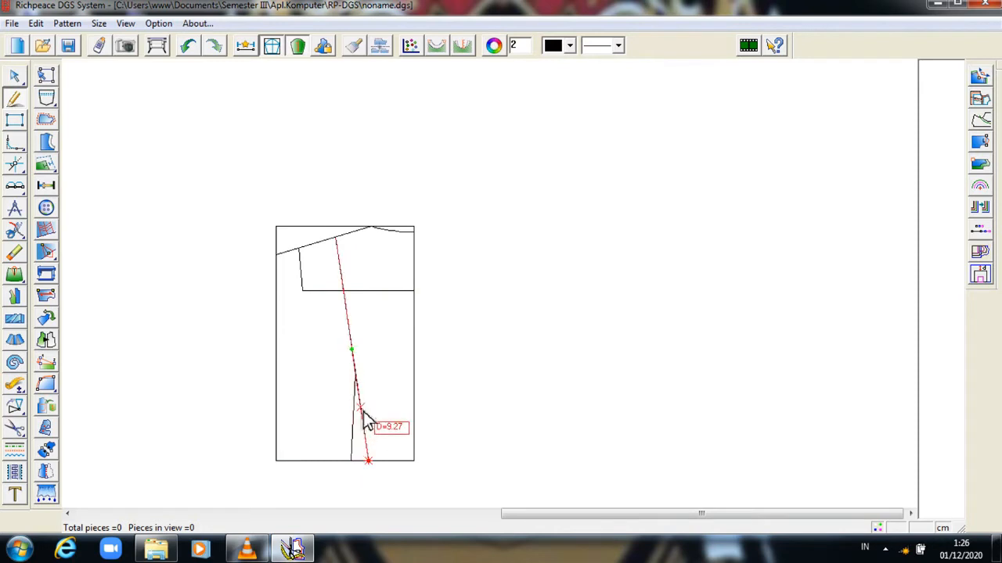
pyautogui.click(351, 461)
# - Draw the back's slanted side seam from the bottom edge to the side edge and connect its top straight to the back-width line's end
pyautogui.click(287, 461)
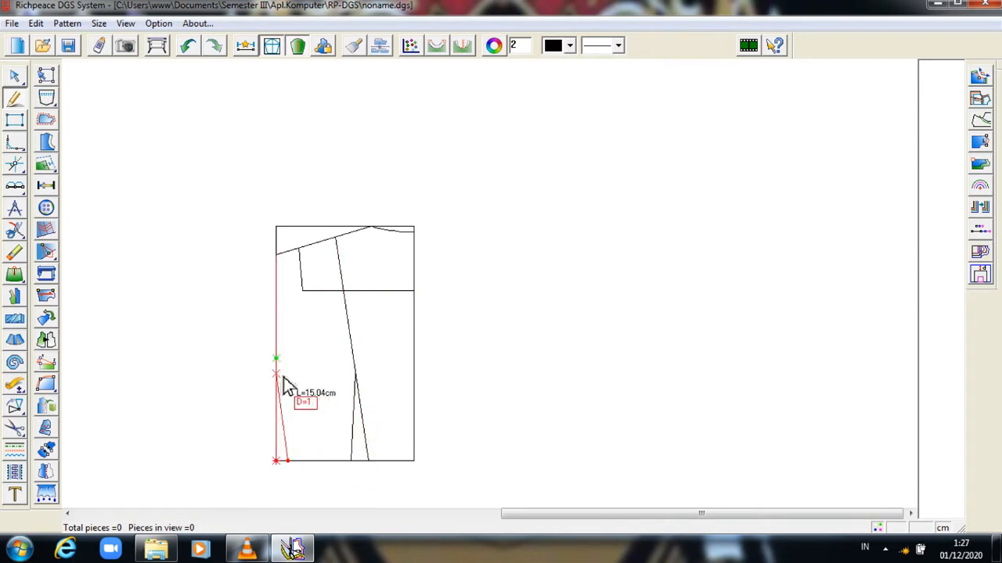
pyautogui.click(276, 357)
pyautogui.click(302, 290)
pyautogui.click(276, 355)
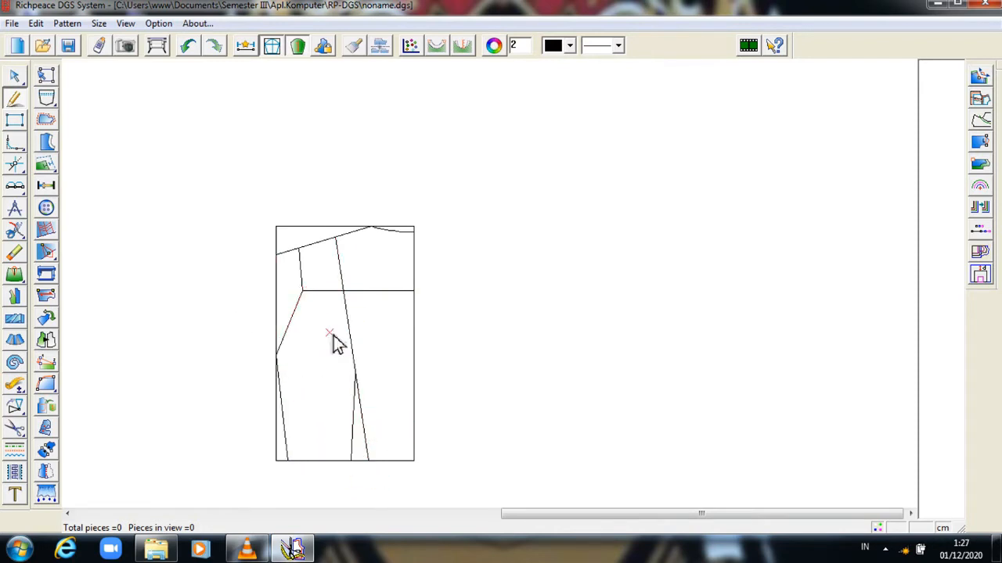
pyautogui.rightClick(279, 366)
# - Bend the straight lower armhole line of the back bodice into an inward curve
pyautogui.click(14, 76)
pyautogui.click(294, 333)
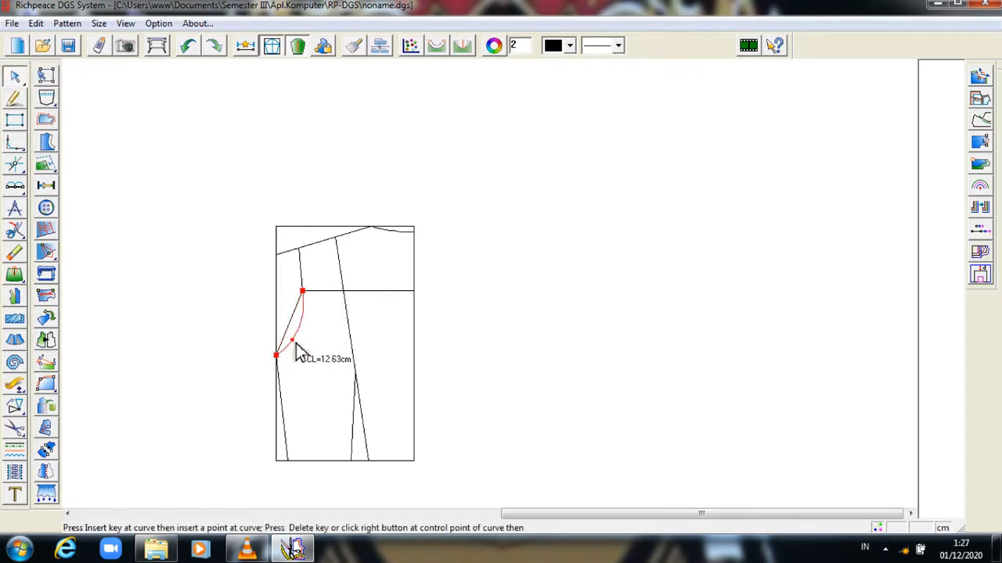
pyautogui.click(295, 342)
pyautogui.click(247, 314)
# - Start the front skirt below the front bodice with a 70 cm vertical centre line and a 23.5 cm horizontal waist line at its top
pyautogui.moveTo(587, 514); pyautogui.dragTo(479, 513)
pyautogui.scroll(-2, 470, 321)
pyautogui.scroll(1, 288, 425)
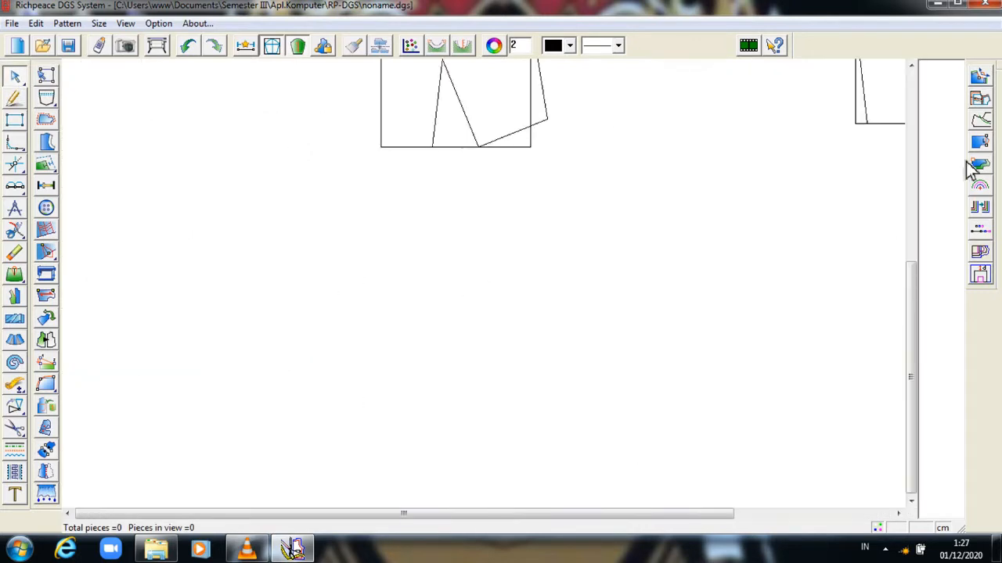
pyautogui.click(15, 98)
pyautogui.click(378, 227)
pyautogui.click(380, 429)
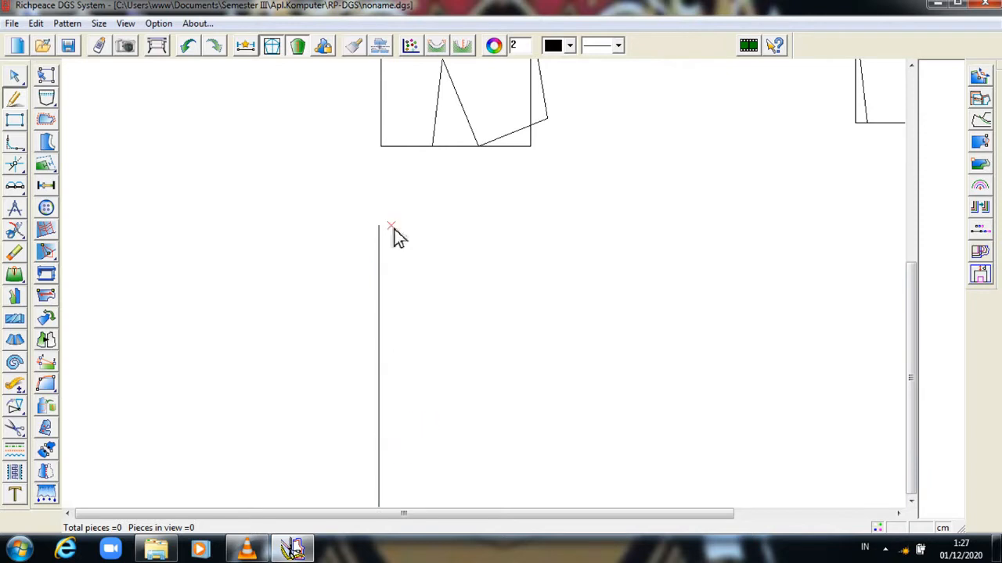
pyautogui.click(379, 227)
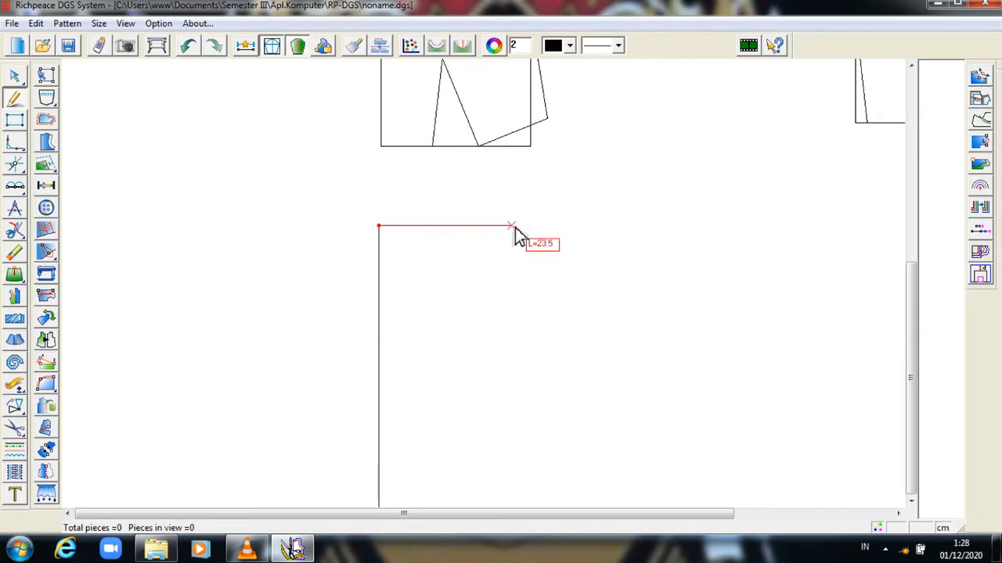
pyautogui.click(515, 228)
# - Draw the skirt's slanted waistline from just below the centre line's top to the waist line's end, and add the horizontal hip line
pyautogui.click(383, 255)
pyautogui.click(518, 228)
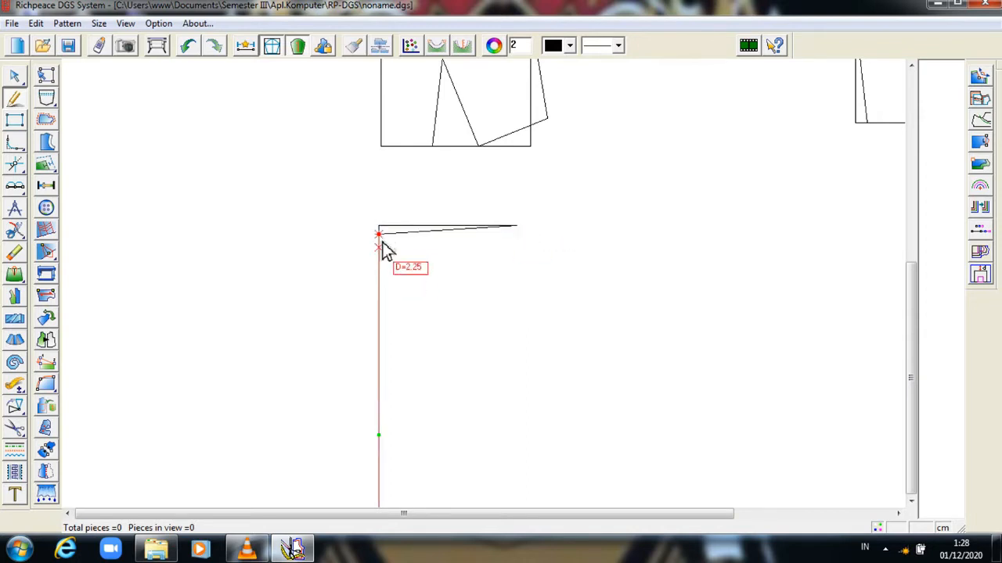
pyautogui.click(387, 344)
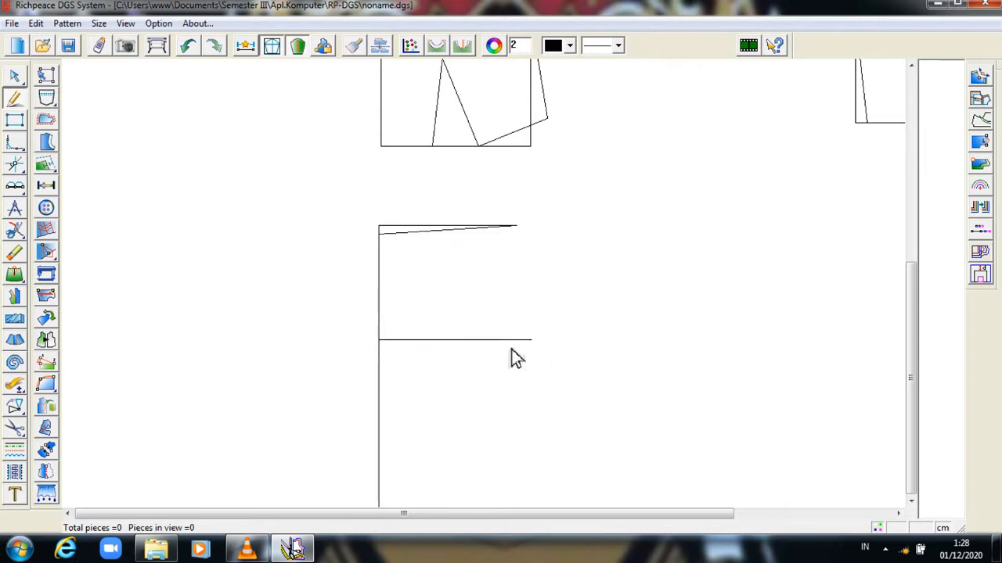
# - Close the front skirt outline with a horizontal hem and a side seam running from the hem through the hip line to the waist
pyautogui.scroll(-1, 469, 407)
pyautogui.click(438, 455)
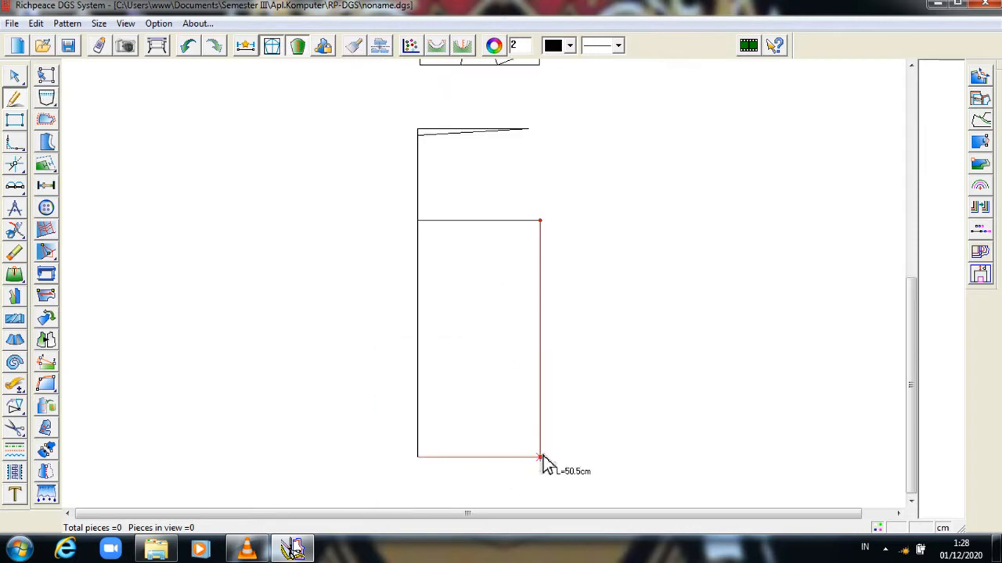
pyautogui.click(542, 457)
pyautogui.click(530, 130)
pyautogui.click(542, 221)
# - Curve the front skirt's slanted waistline downward and its side seam between waist and hip outward
pyautogui.scroll(4, 469, 168)
pyautogui.click(16, 77)
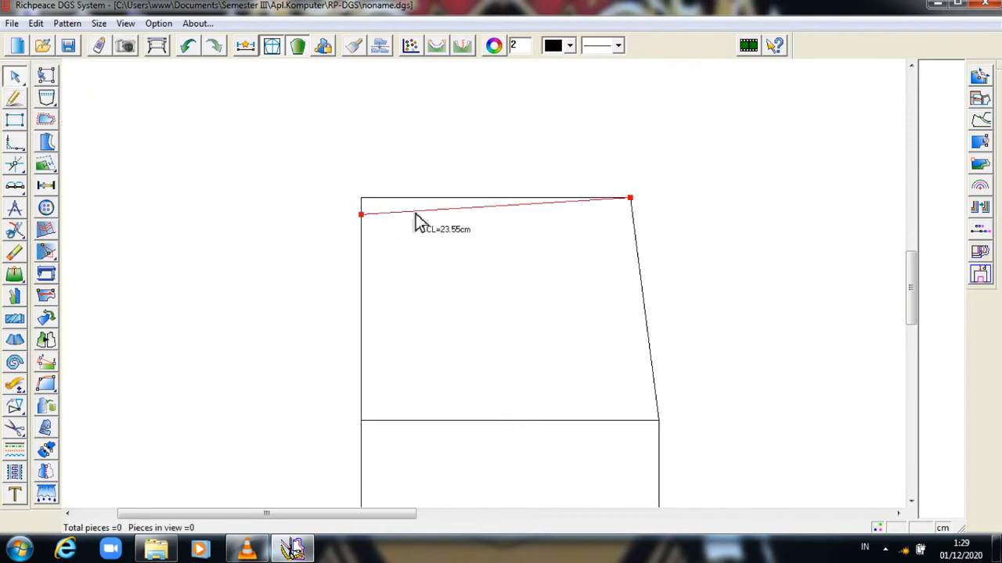
pyautogui.click(417, 219)
pyautogui.click(418, 219)
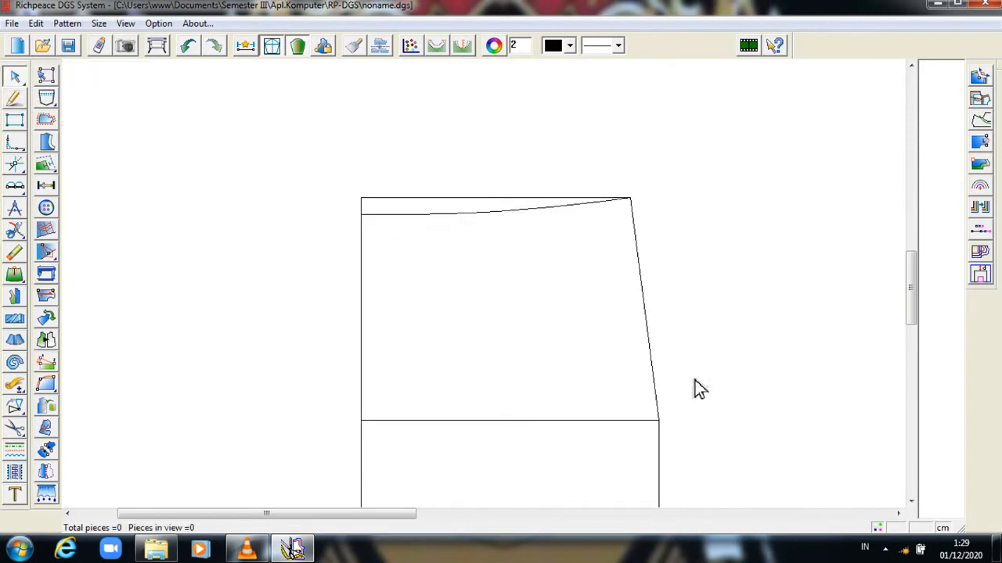
pyautogui.click(655, 368)
pyautogui.click(656, 367)
pyautogui.click(661, 358)
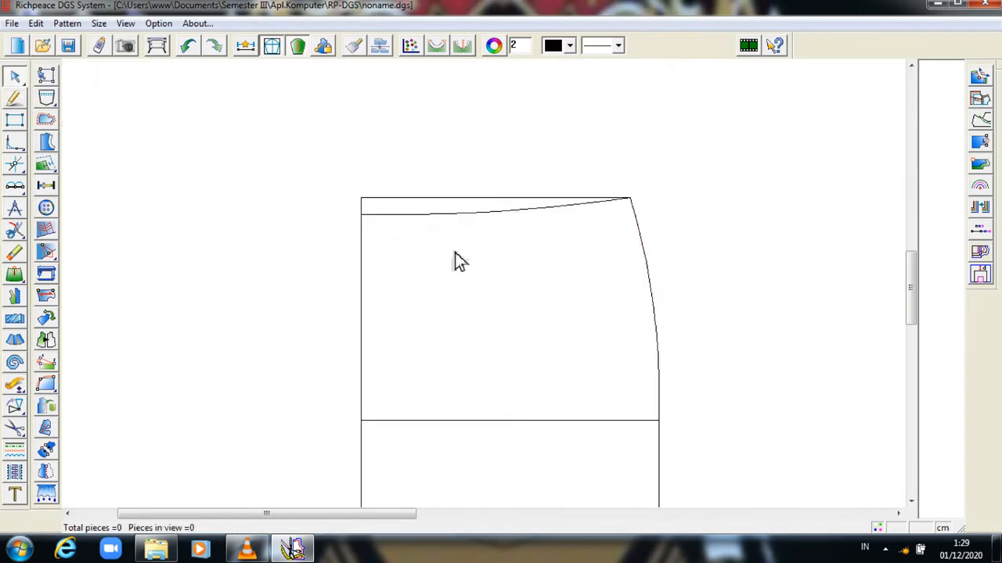
# - Draw the skirt dart's vertical centre line from 8.9 cm along the curved waistline down to the hip line
pyautogui.click(14, 98)
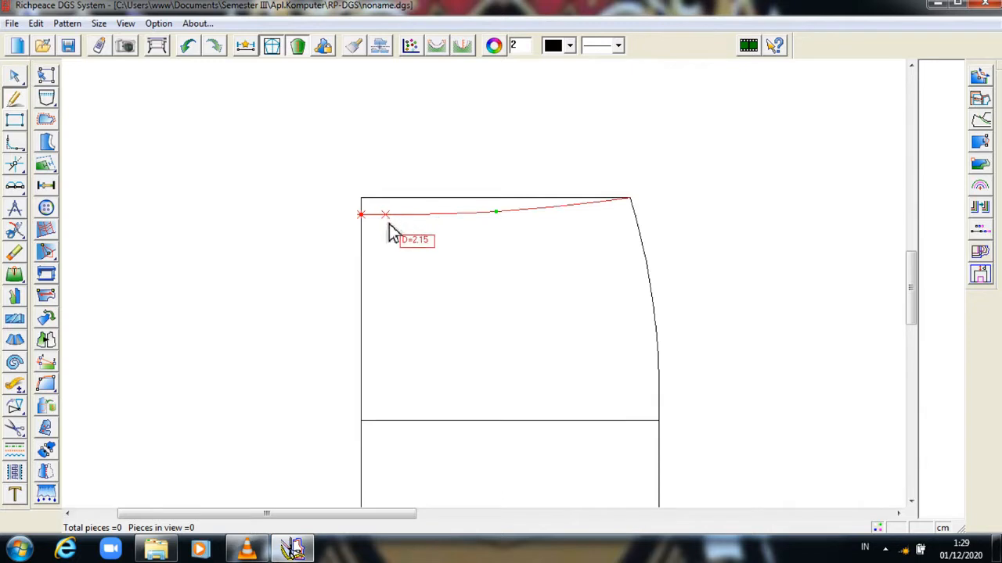
pyautogui.write('8.9')
pyautogui.click(396, 223)
pyautogui.click(463, 421)
pyautogui.rightClick(463, 421)
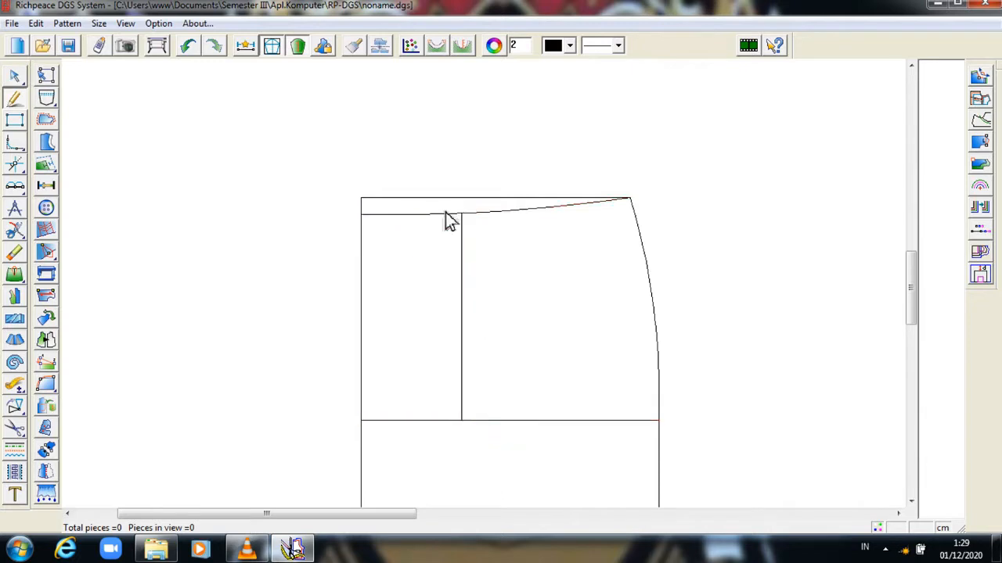
# - Mark the skirt dart's width with divider points reaching 1.5 cm to each side of its centre line at the waist
pyautogui.click(14, 185)
pyautogui.click(462, 214)
pyautogui.write('1.')
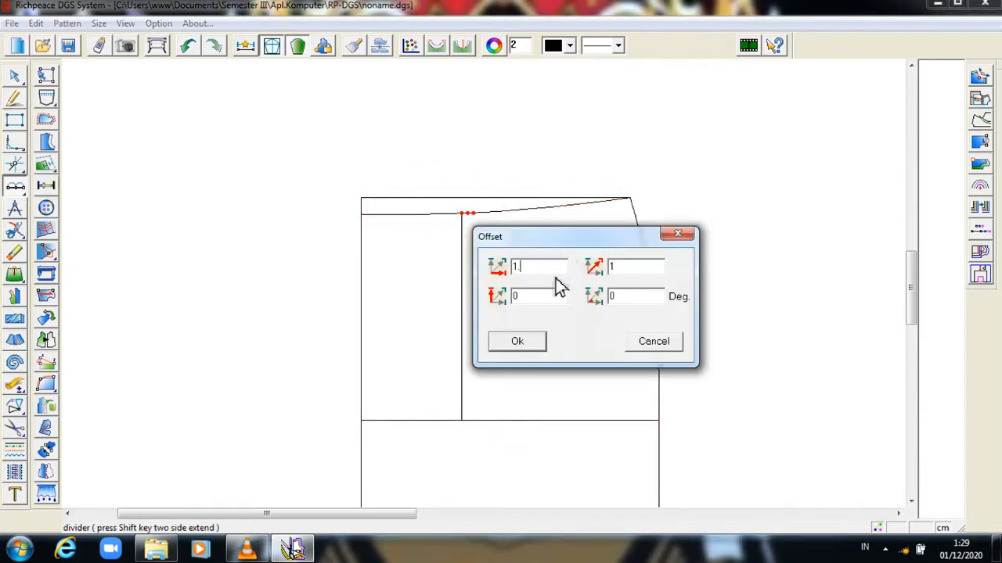
pyautogui.write('5')
pyautogui.press('Return')
pyautogui.click(462, 214)
pyautogui.press('Return')
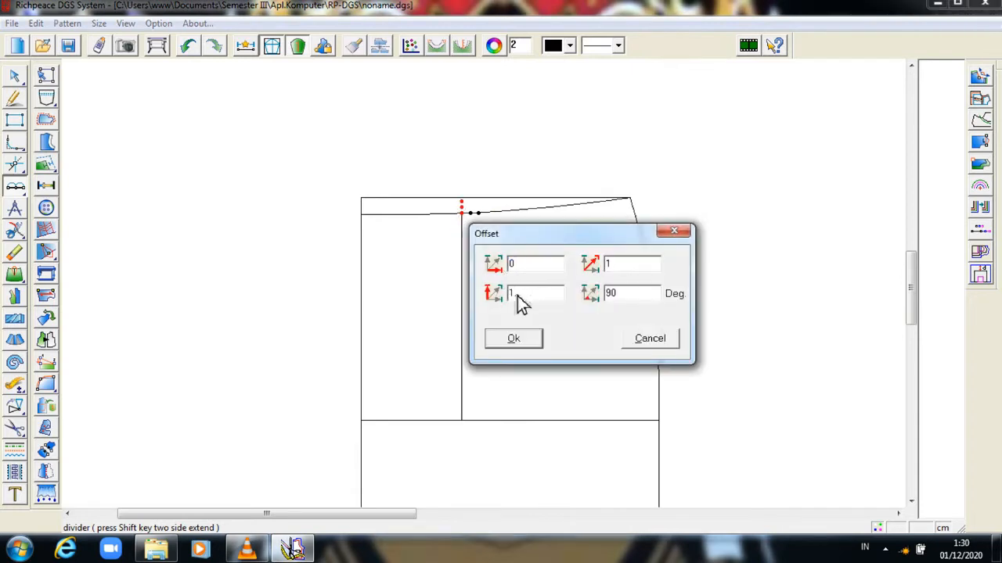
pyautogui.moveTo(623, 300); pyautogui.dragTo(602, 301)
pyautogui.write('180')
pyautogui.click(525, 345)
# - Erase the intermediate divider point on each side of the dart's centre line
pyautogui.click(15, 253)
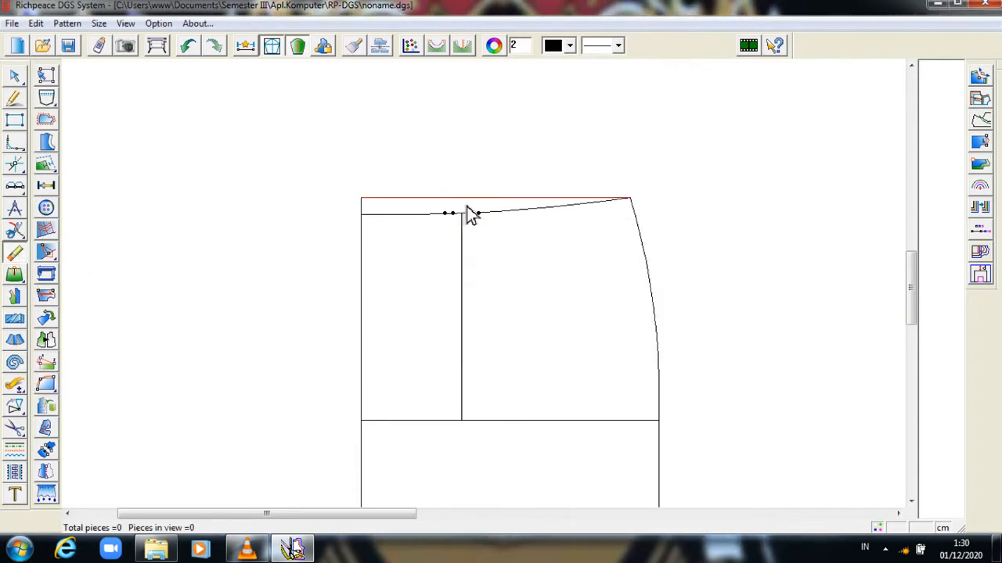
pyautogui.click(471, 213)
pyautogui.click(453, 214)
# - Draw the skirt dart's two legs from the outer waist points to a common tip on the dart's centre line
pyautogui.click(14, 208)
pyautogui.click(444, 213)
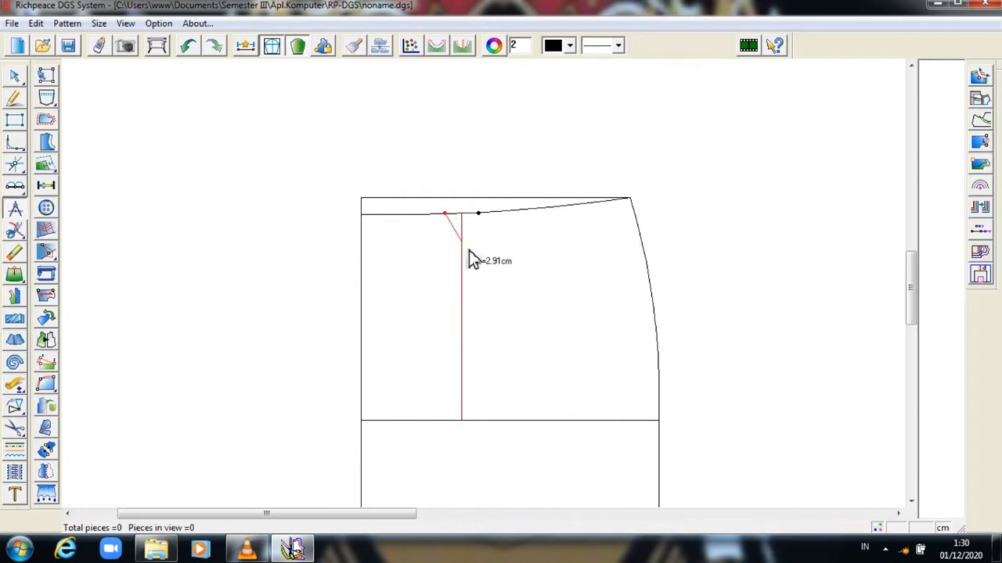
pyautogui.click(461, 350)
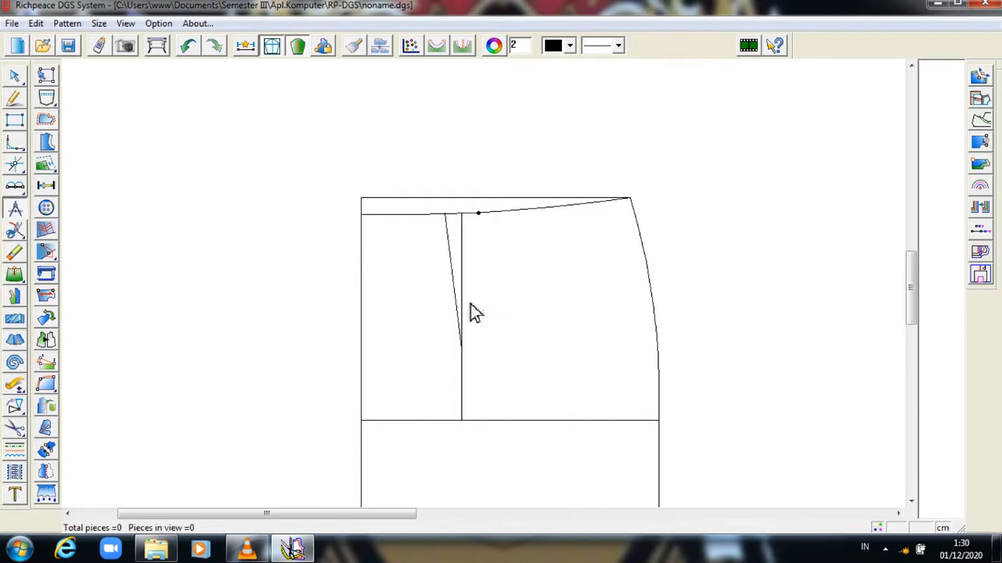
pyautogui.click(468, 343)
pyautogui.click(568, 219)
pyautogui.click(467, 349)
pyautogui.click(467, 349)
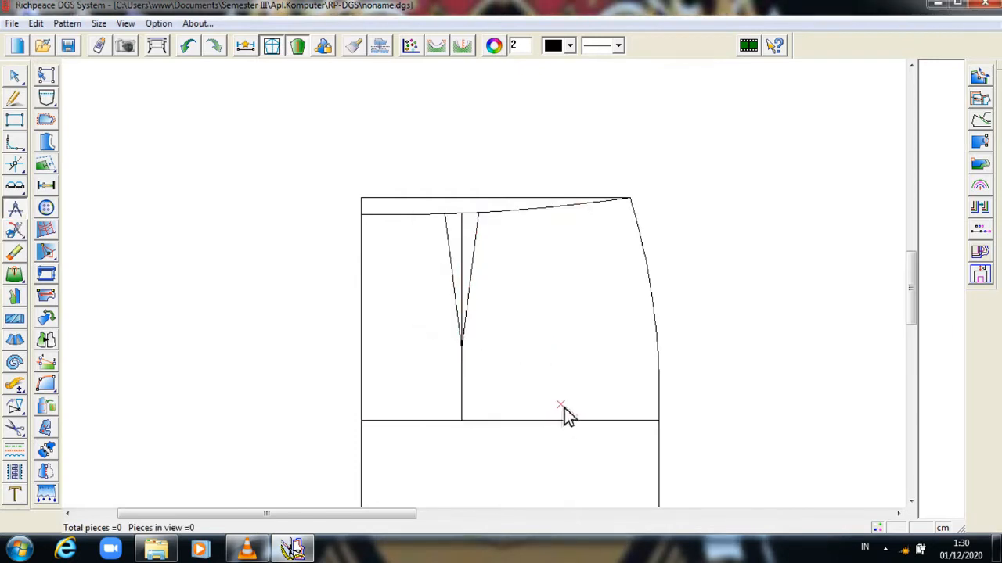
# - Draw the second skirt panel's vertical centre line below the narrower bodice and a 21.5 cm horizontal waist line from its upper end
pyautogui.scroll(-7, 562, 391)
pyautogui.click(16, 100)
pyautogui.scroll(3, 679, 257)
pyautogui.click(508, 235)
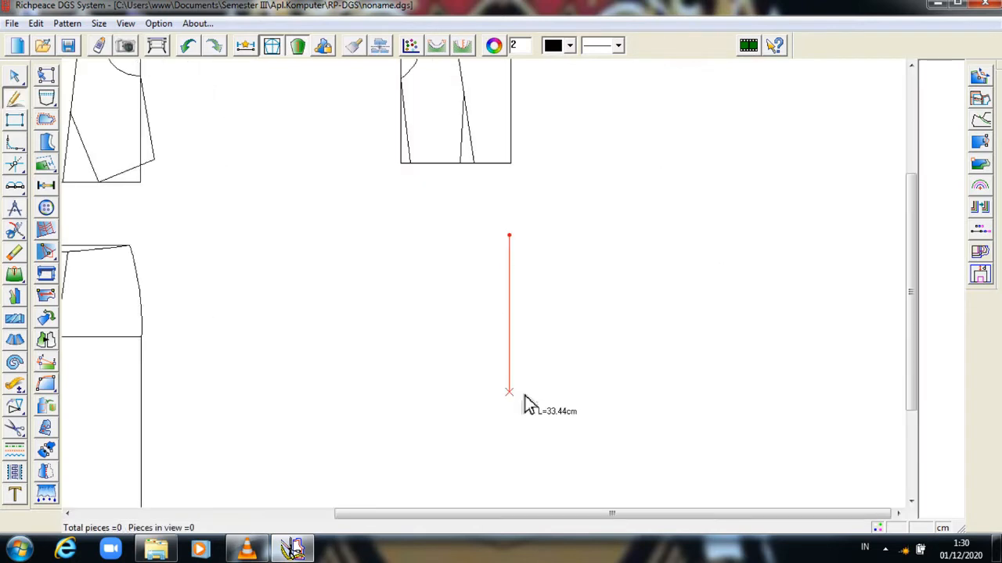
pyautogui.click(524, 395)
pyautogui.click(509, 237)
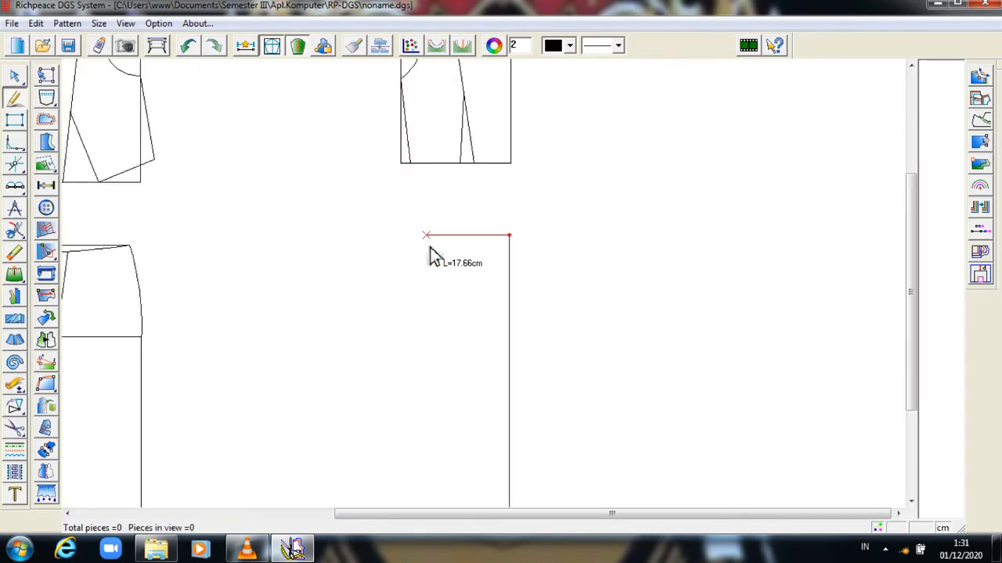
pyautogui.write('21.5')
pyautogui.click(428, 244)
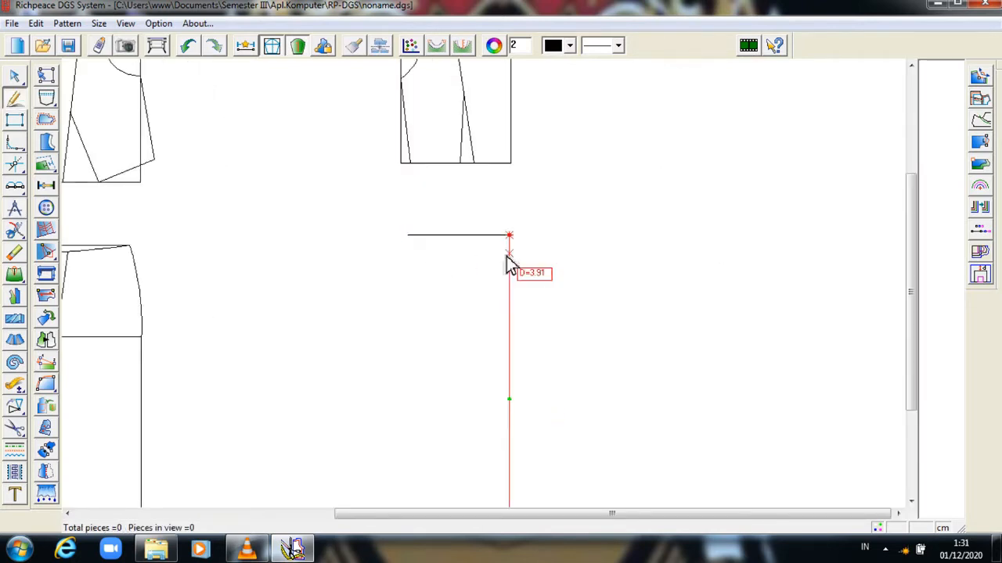
# - Draw a slanted waistline from 1 cm down the centre line to the waist line's outer end, and a horizontal hip line
pyautogui.write('1')
pyautogui.click(511, 250)
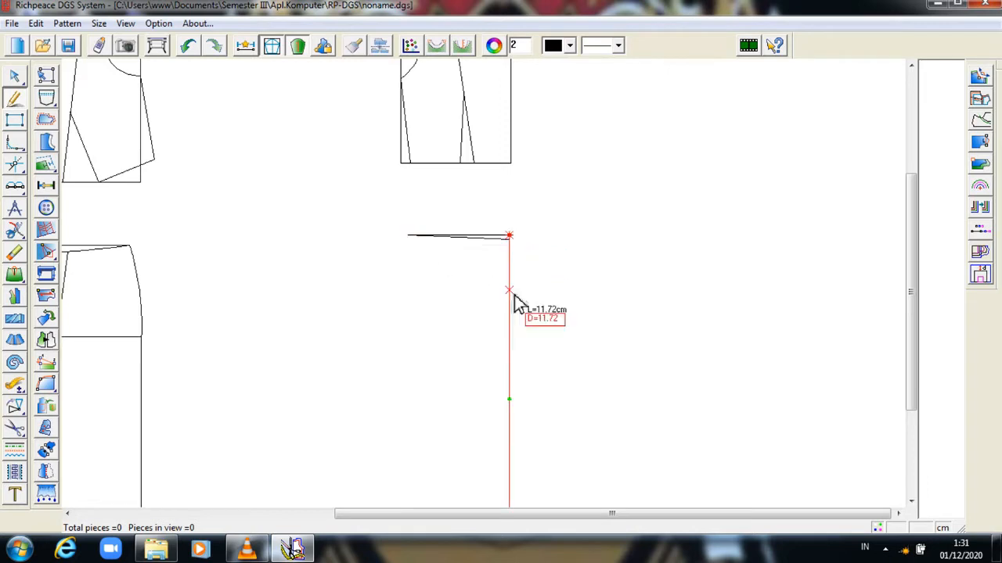
pyautogui.click(511, 323)
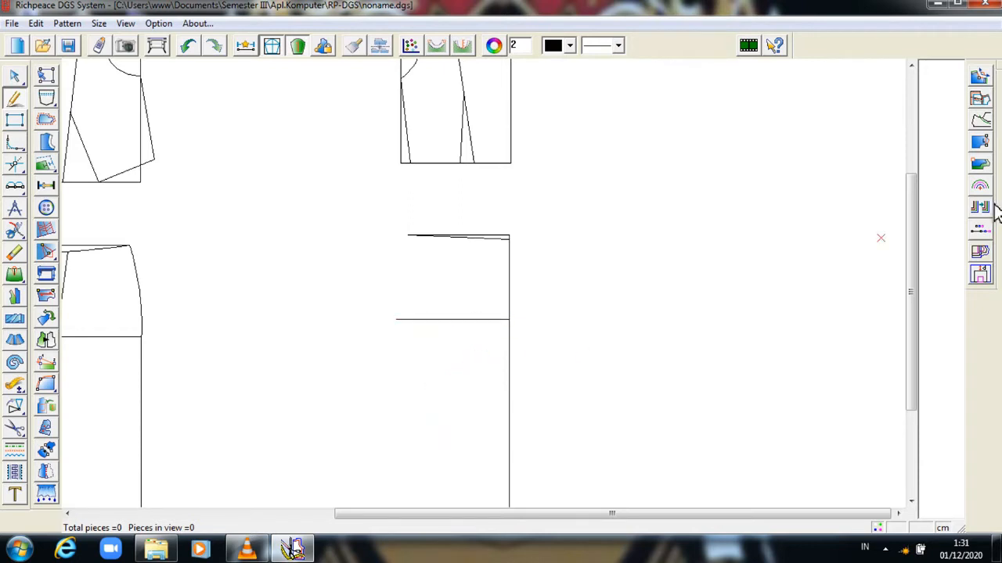
# - Draw the second skirt panel's horizontal hem and its straight side line from the hem up to the hip line
pyautogui.moveTo(910, 235); pyautogui.dragTo(910, 316)
pyautogui.click(511, 492)
pyautogui.click(397, 490)
pyautogui.click(397, 246)
pyautogui.click(398, 490)
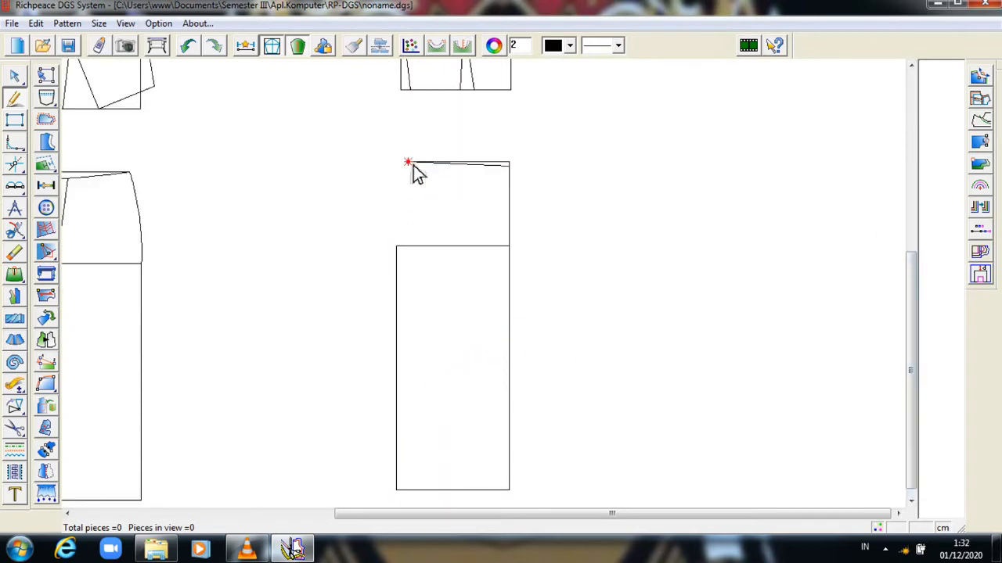
# - Join the waist line's outer end to the hip line's outer end with a straight upper side seam
pyautogui.click(408, 163)
pyautogui.rightClick(398, 246)
pyautogui.click(397, 247)
pyautogui.rightClick(397, 247)
# - Bend the slanted waistline slightly downward and the upper side seam outward into smooth curves
pyautogui.scroll(4, 428, 217)
pyautogui.click(14, 77)
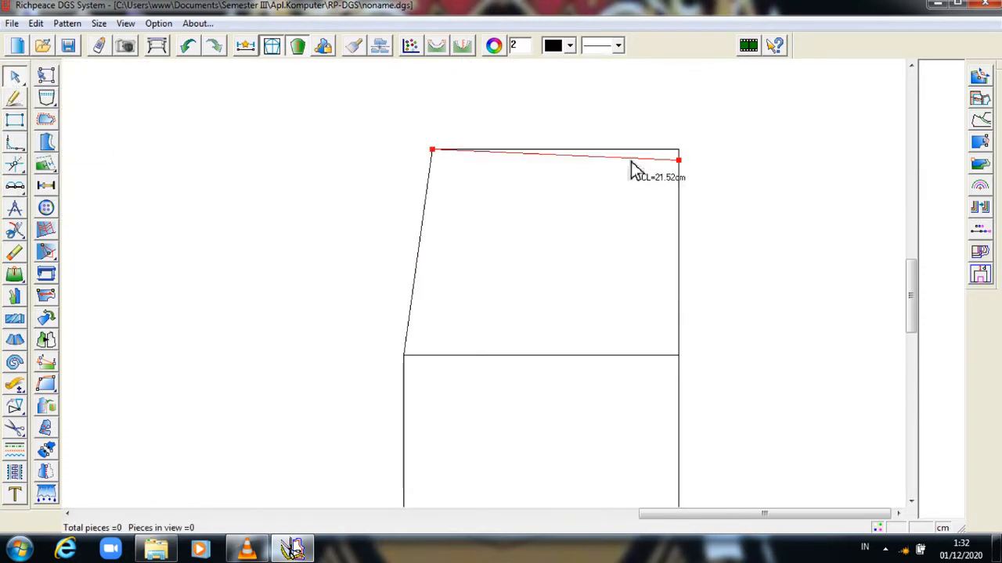
pyautogui.click(624, 161)
pyautogui.rightClick(625, 160)
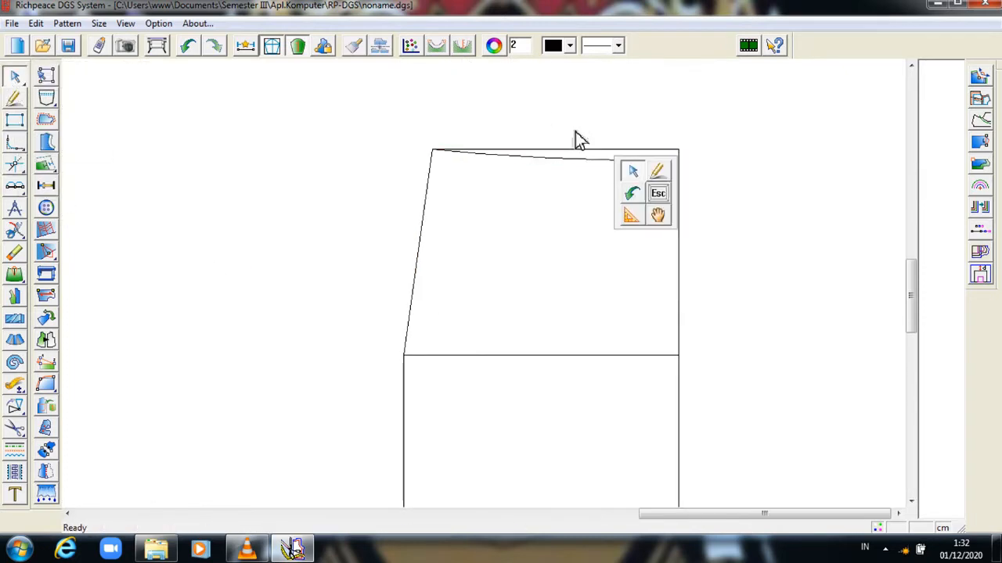
pyautogui.click(410, 298)
pyautogui.click(406, 294)
pyautogui.click(300, 312)
# - Draw the second skirt dart's vertical centre line from the curved waistline down to the hip line
pyautogui.click(15, 103)
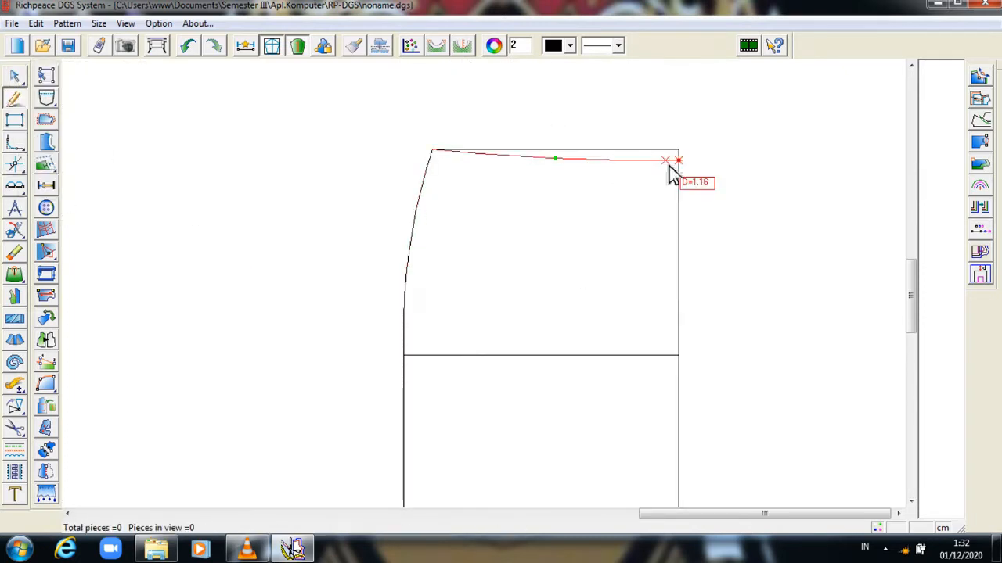
pyautogui.click(589, 158)
pyautogui.click(589, 356)
pyautogui.rightClick(588, 356)
# - Mark the dart's width with two divider points on each side of its centre line at the waist
pyautogui.click(15, 186)
pyautogui.click(589, 160)
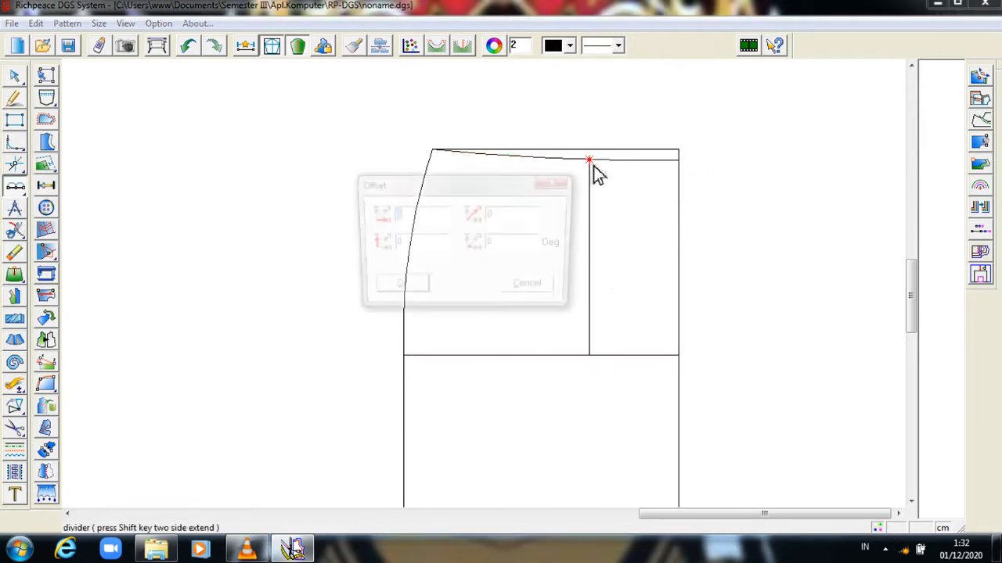
pyautogui.write('1')
pyautogui.click(412, 285)
pyautogui.click(589, 160)
pyautogui.click(428, 246)
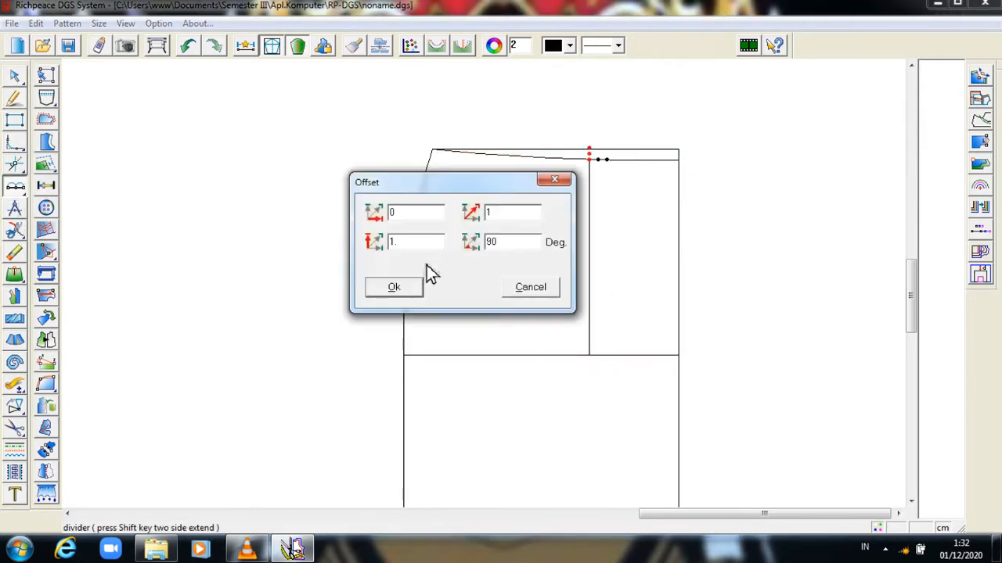
pyautogui.click(413, 293)
# - Erase the inner divider point on each side of the second skirt dart's centre line
pyautogui.click(15, 253)
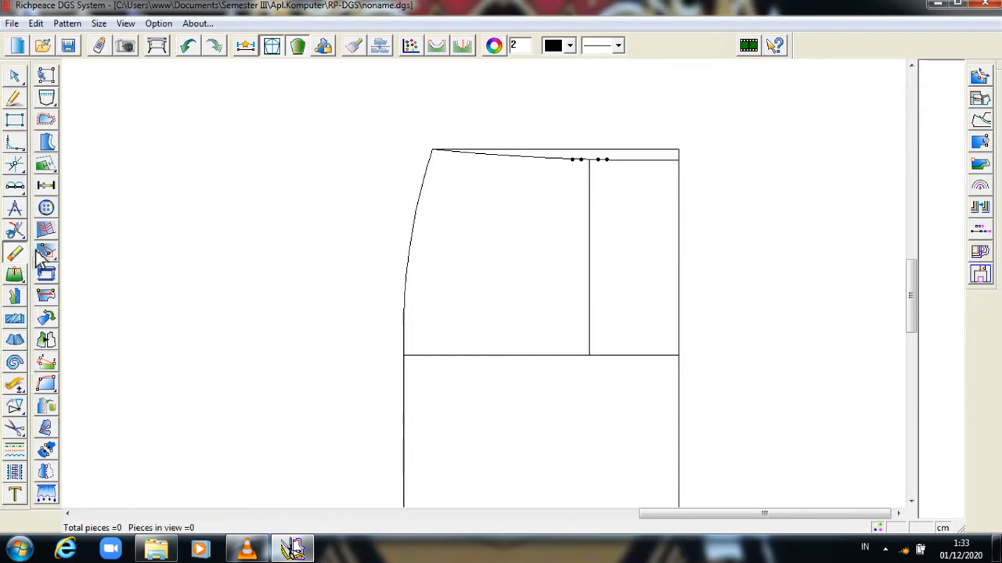
pyautogui.click(581, 159)
pyautogui.click(598, 160)
# - Draw the second skirt dart's two legs, about 10 cm long, from the outer waist points to a common tip on its centre line
pyautogui.click(12, 210)
pyautogui.click(573, 160)
pyautogui.click(591, 274)
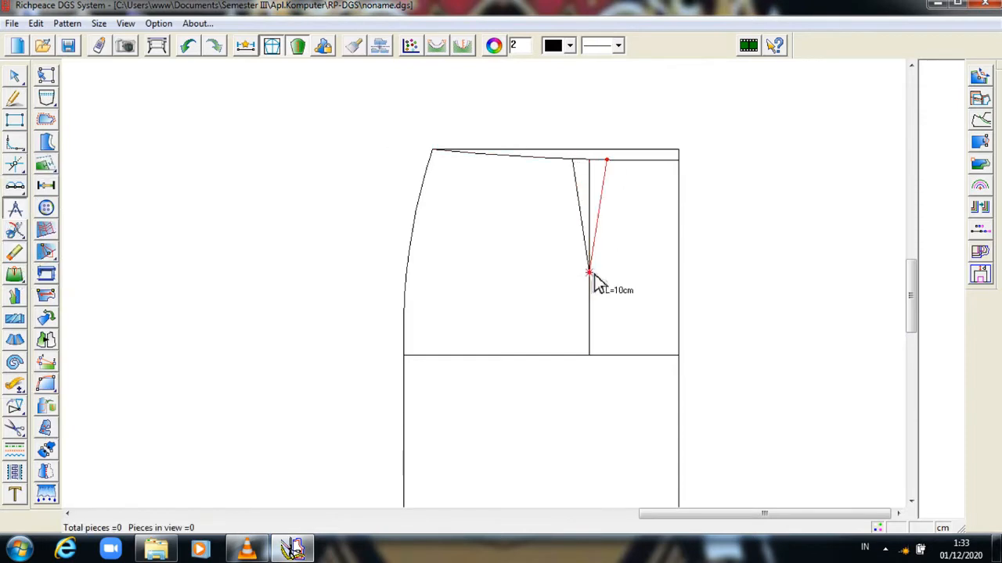
pyautogui.click(593, 275)
pyautogui.press('Return')
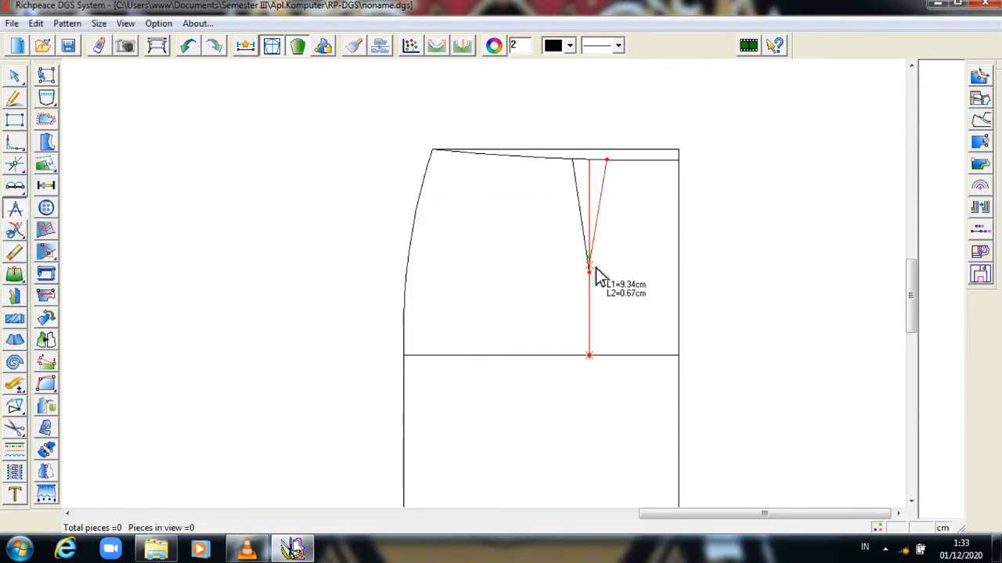
pyautogui.scroll(-7, 410, 434)
pyautogui.scroll(4, 512, 403)
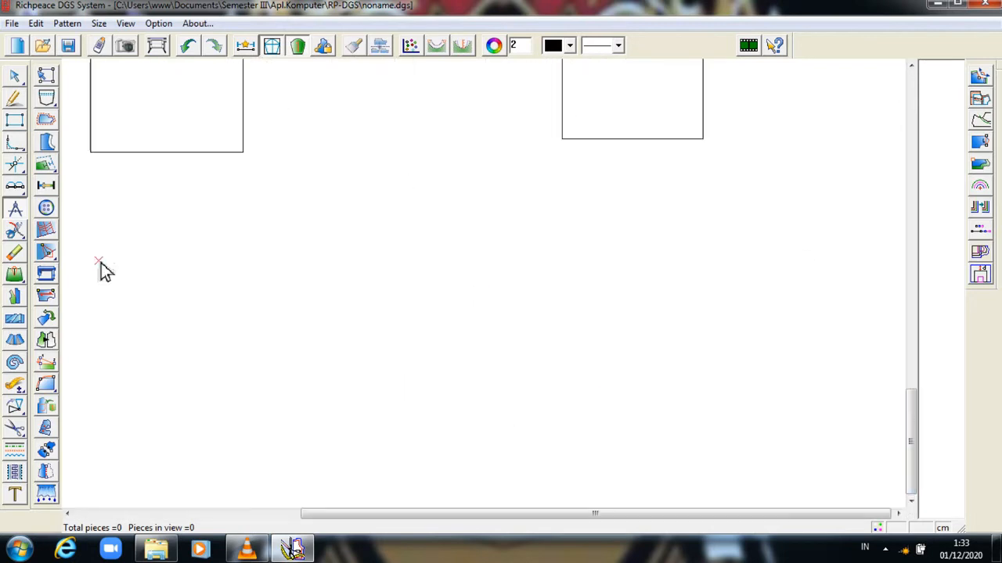
pyautogui.click(15, 120)
pyautogui.click(385, 210)
pyautogui.rightClick(385, 216)
# - Draw the sleeve's vertical centre line below the skirts and a horizontal line extending 30 cm to each side from its midpoint
pyautogui.click(13, 102)
pyautogui.click(394, 192)
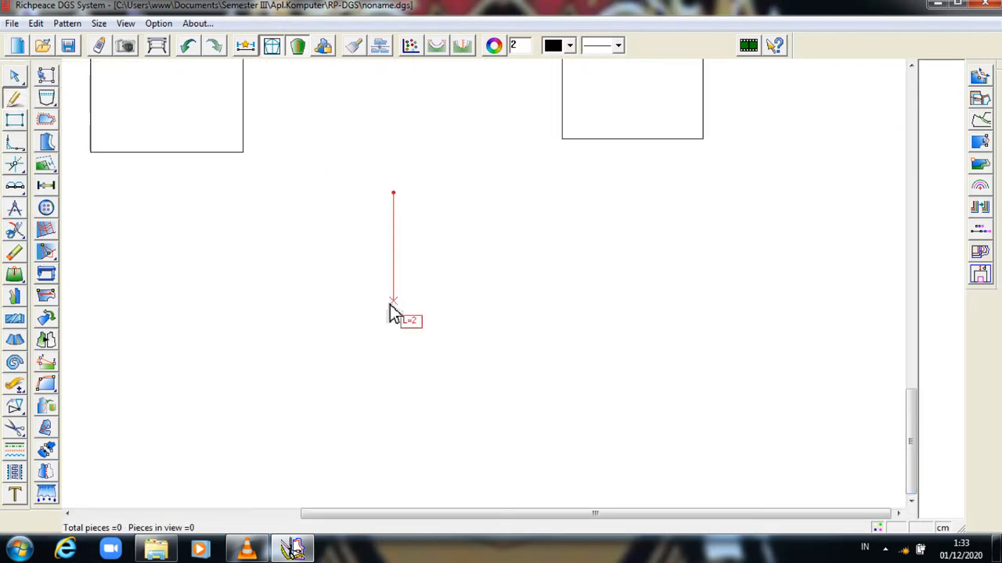
pyautogui.click(393, 339)
pyautogui.click(394, 266)
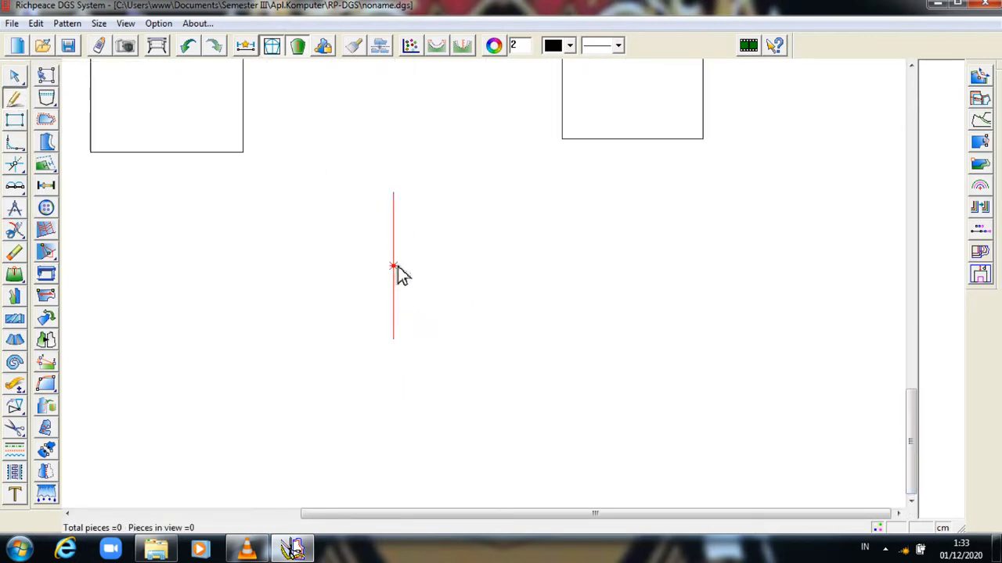
pyautogui.write('30')
pyautogui.press('Return')
pyautogui.click(393, 266)
pyautogui.write('30')
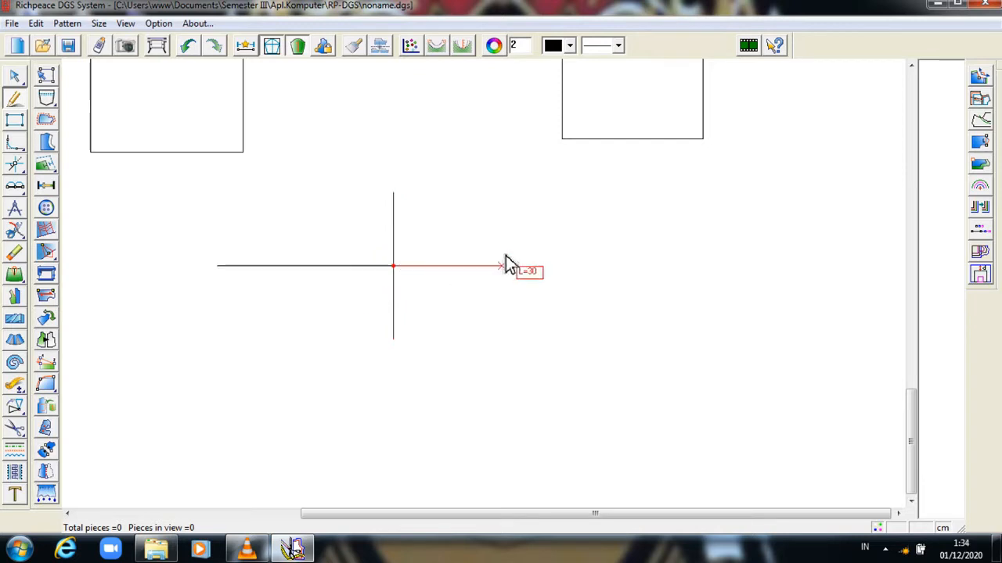
pyautogui.press('Return')
# - Draw the sleeve hem as horizontal lines reaching 17 cm to each side of the centre line's lower end
pyautogui.click(394, 339)
pyautogui.write('17')
pyautogui.press('Return')
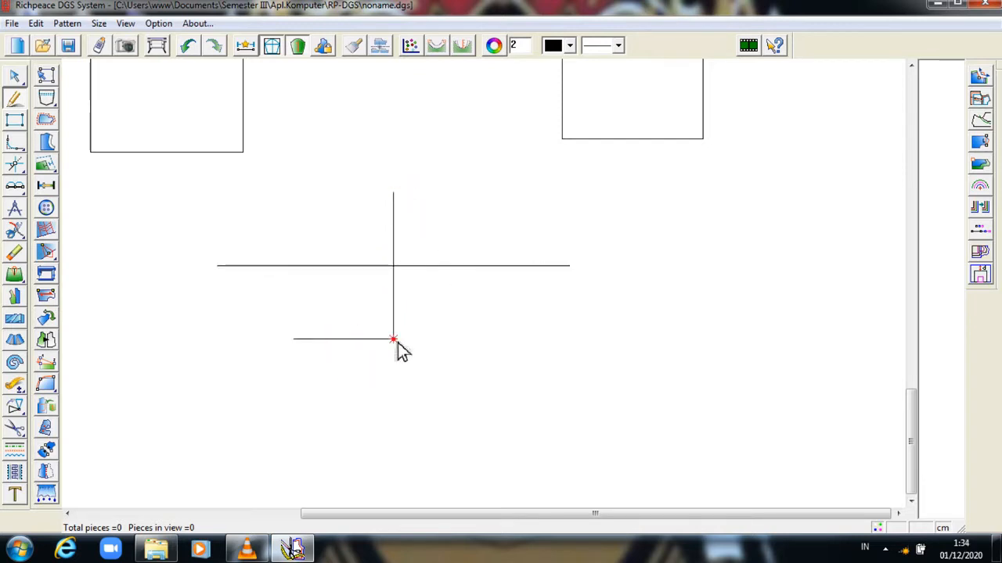
pyautogui.click(394, 340)
pyautogui.write('17')
pyautogui.press('Return')
pyautogui.click(393, 193)
pyautogui.press('Escape')
# - Draw a 23.5 cm sloping cap line from the sleeve's top point to the horizontal line on each side
pyautogui.click(15, 208)
pyautogui.click(394, 192)
pyautogui.click(306, 266)
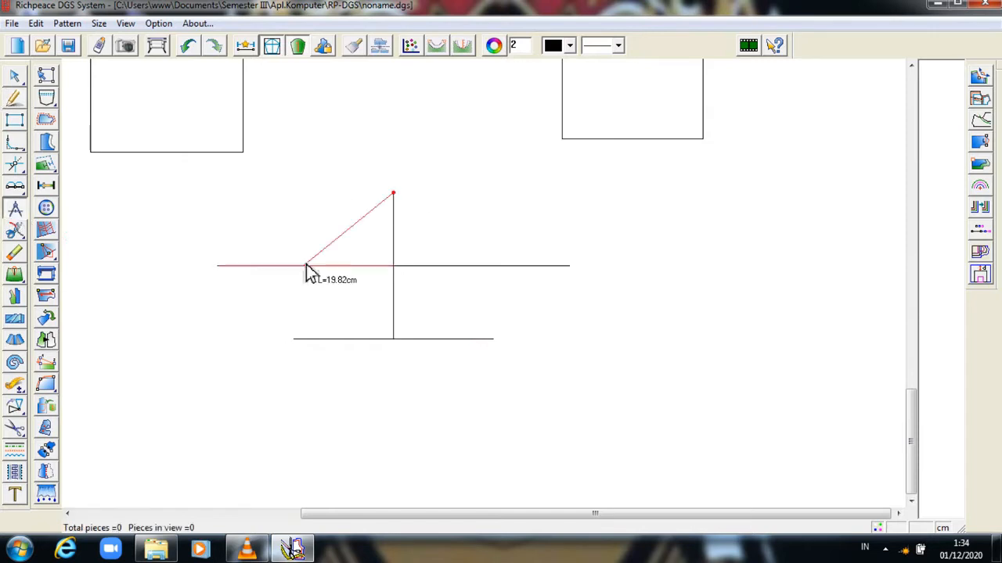
pyautogui.write('23.5')
pyautogui.press('Return')
pyautogui.click(394, 192)
pyautogui.click(493, 267)
pyautogui.write('23.5')
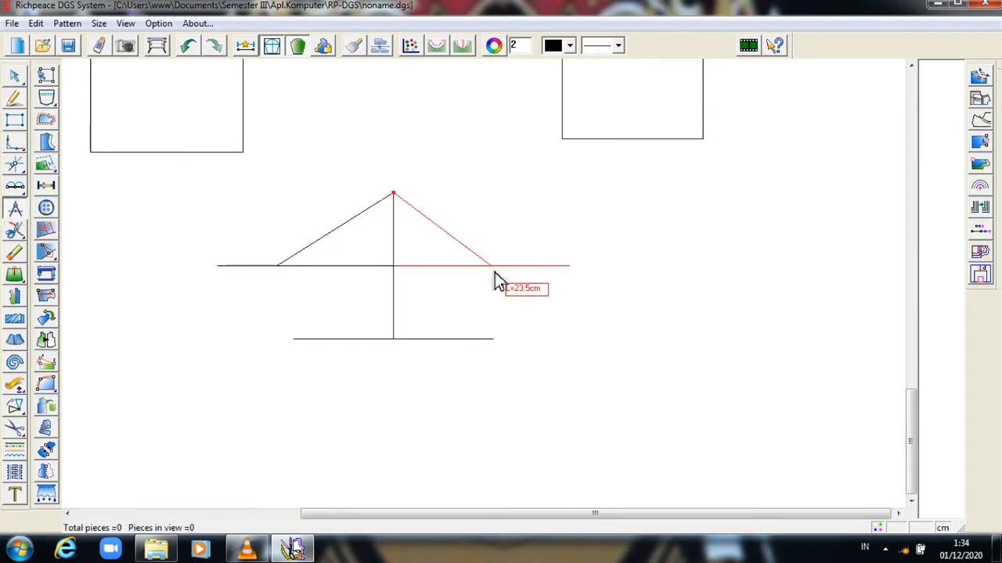
pyautogui.press('Return')
# - Draw the sleeve's two underarm seams from the lower ends of the cap lines to the ends of the hem
pyautogui.click(10, 101)
pyautogui.click(277, 266)
pyautogui.click(294, 339)
pyautogui.rightClick(429, 297)
pyautogui.click(509, 266)
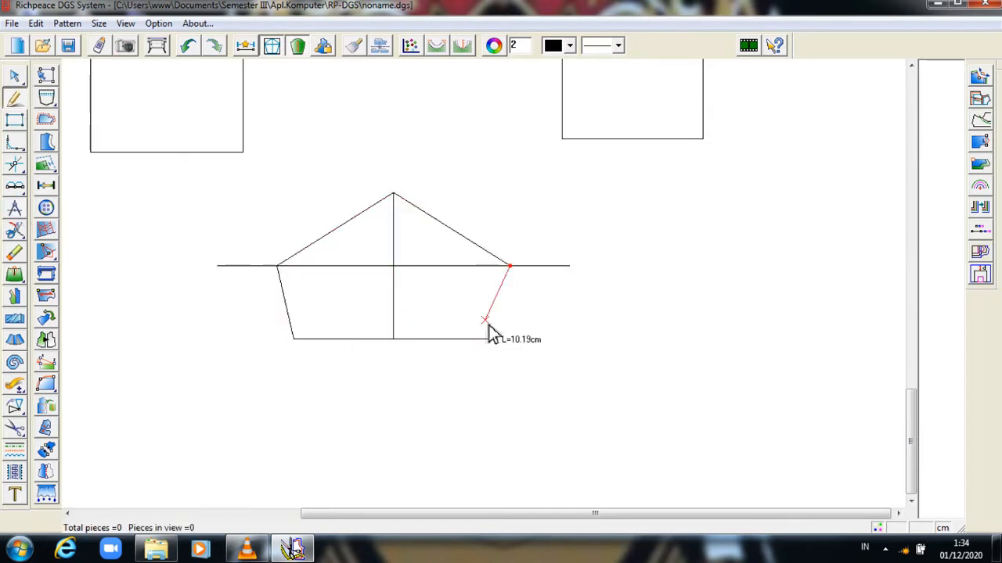
pyautogui.click(493, 338)
pyautogui.rightClick(494, 340)
# - Divide one sleeve cap line into 3 equal parts and the other into 4 with divider arcs
pyautogui.click(19, 188)
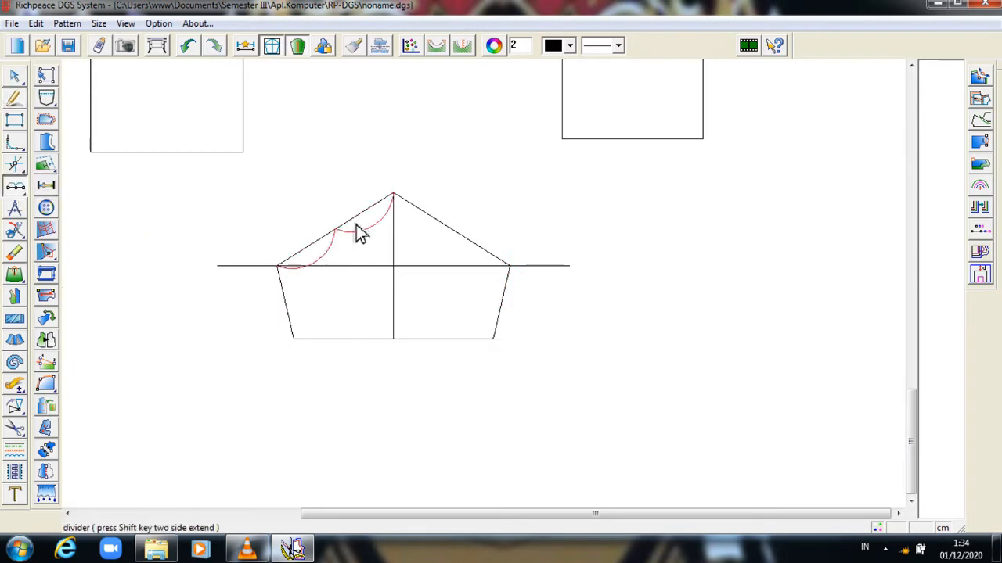
pyautogui.press('3')
pyautogui.click(370, 213)
pyautogui.rightClick(384, 247)
pyautogui.press('4')
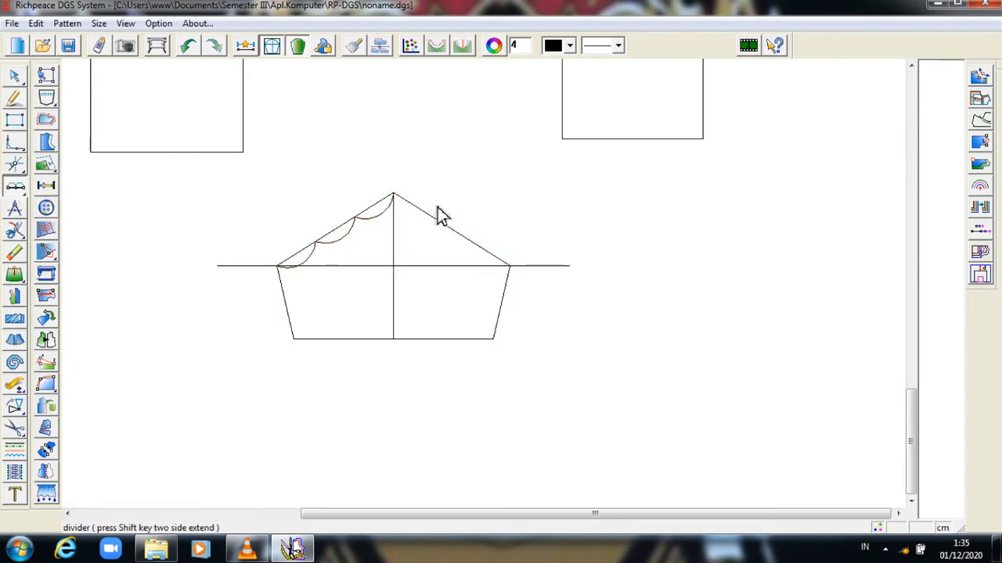
pyautogui.rightClick(439, 212)
pyautogui.click(450, 211)
# - Draw short perpendicular guide lines at both third points of one cap line and the upper two quarter points of the other
pyautogui.scroll(4, 392, 273)
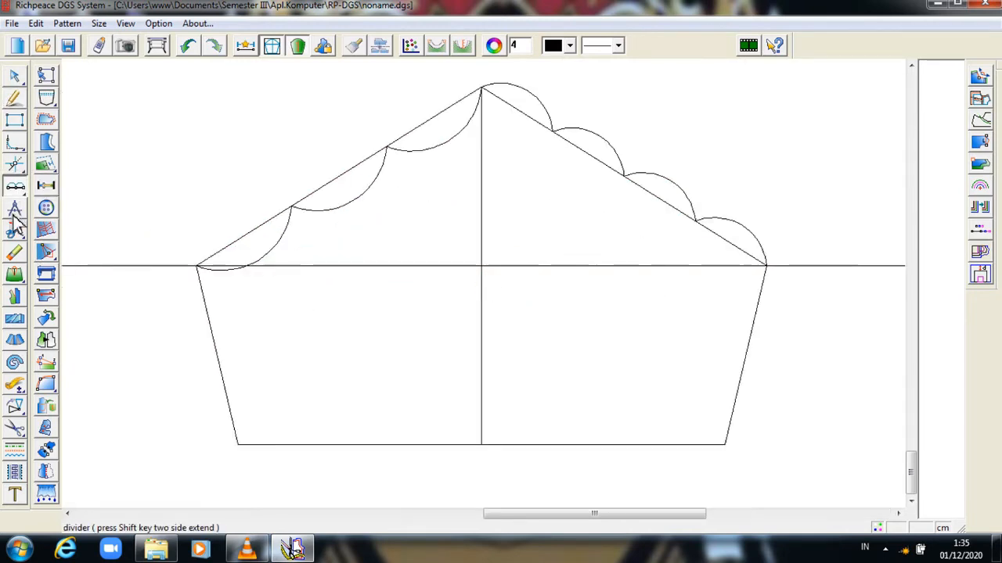
pyautogui.rightClick(89, 203)
pyautogui.click(107, 267)
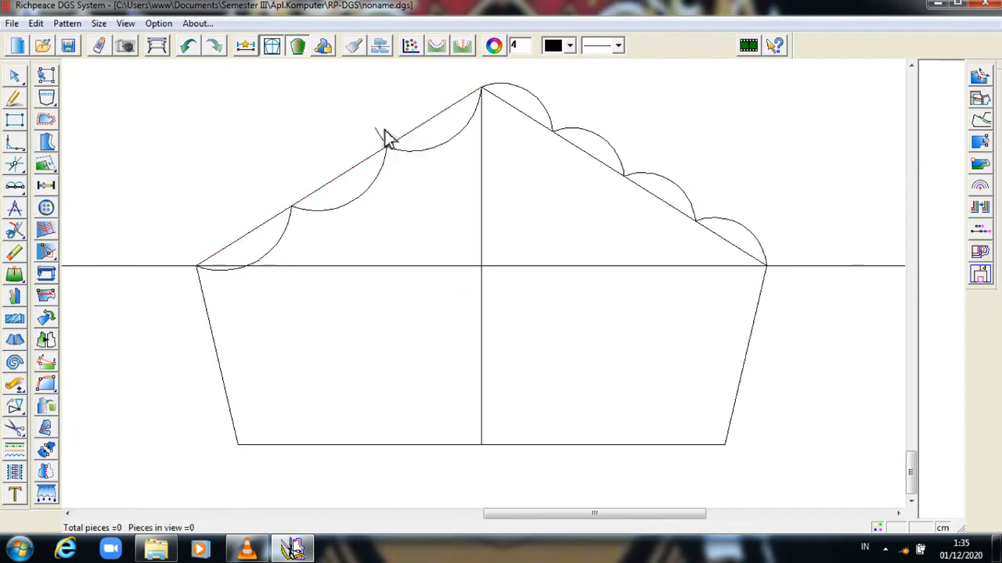
pyautogui.click(290, 208)
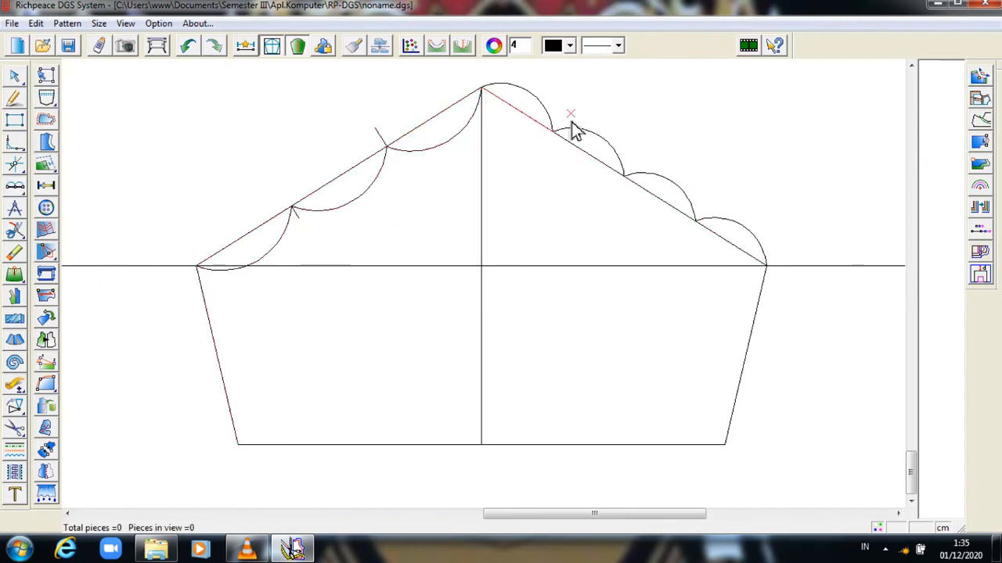
pyautogui.click(625, 179)
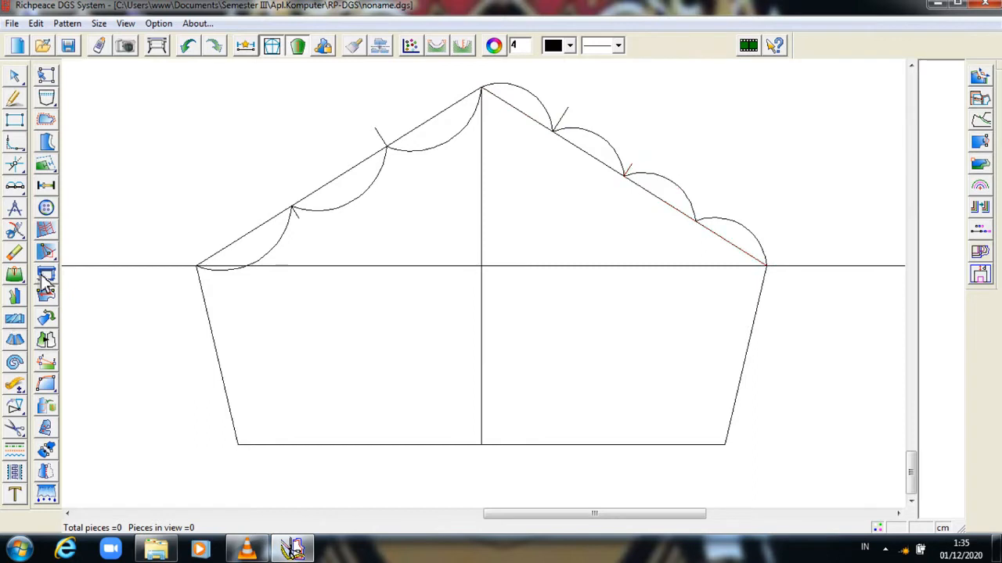
# - Erase the divider arcs along both sleeve cap lines
pyautogui.click(16, 253)
pyautogui.click(330, 208)
pyautogui.click(583, 129)
# - Shape the cap line divided in thirds into an S-curve through its guide line ends and the midpoint between them
pyautogui.click(16, 77)
pyautogui.click(240, 239)
pyautogui.click(241, 239)
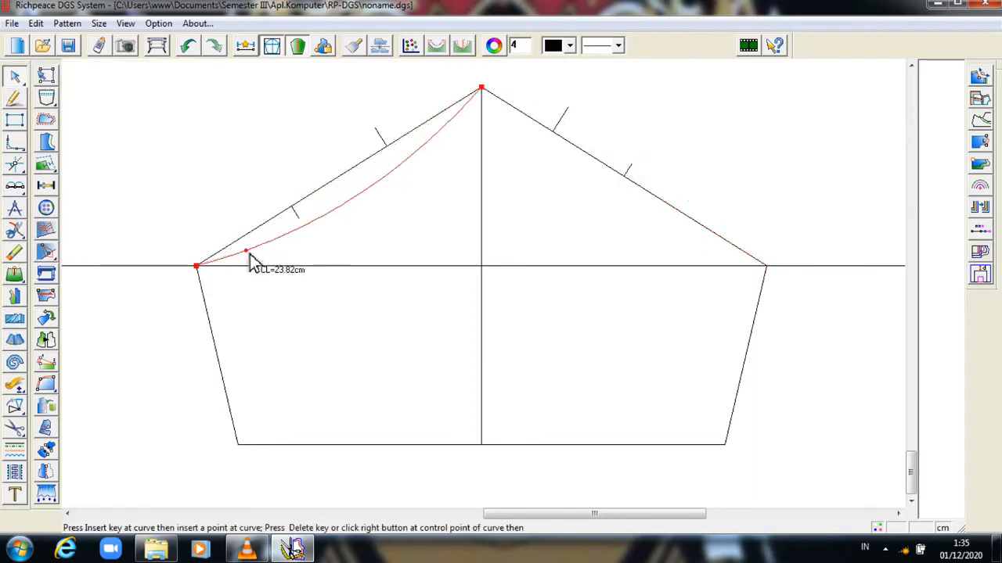
pyautogui.click(258, 263)
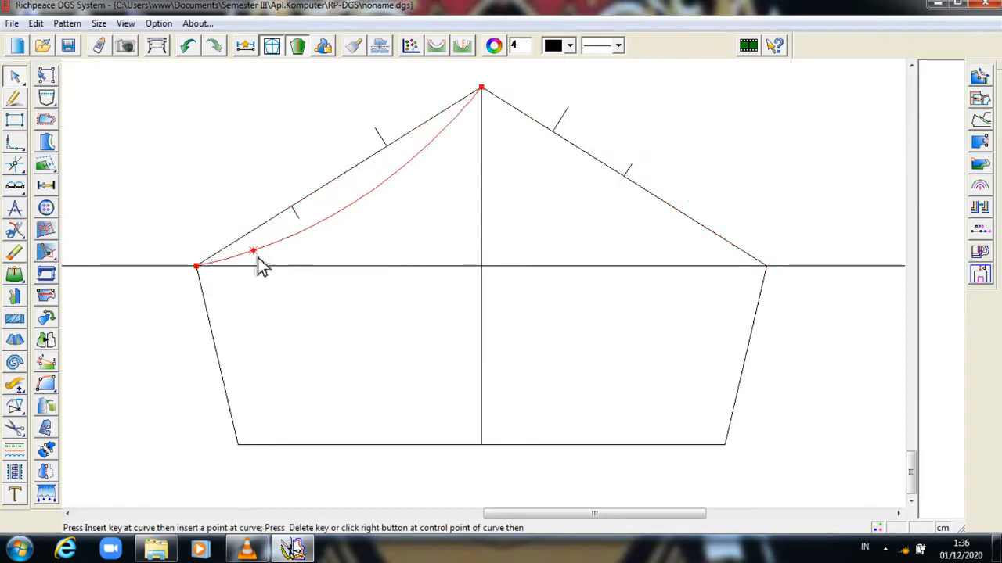
pyautogui.click(308, 233)
pyautogui.click(341, 187)
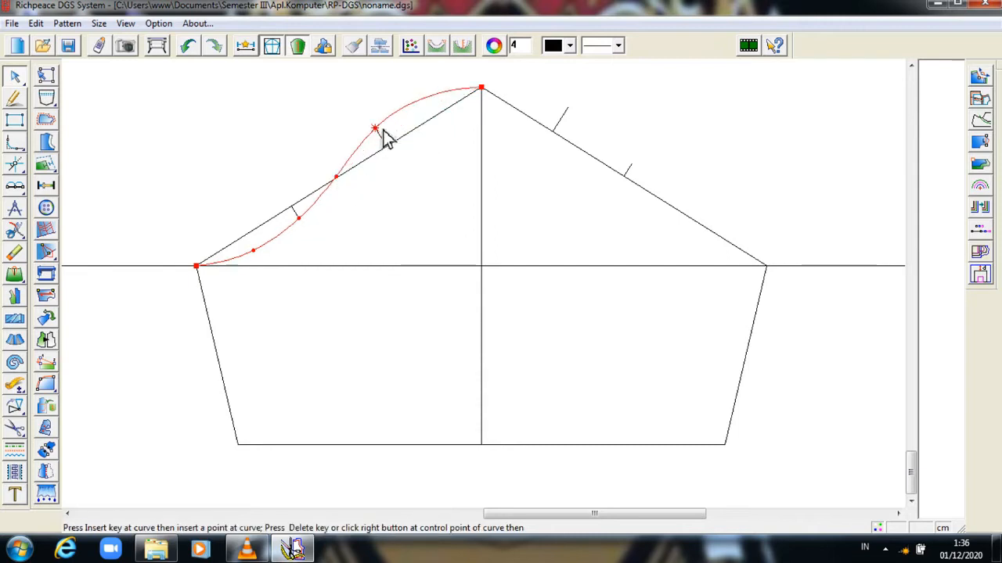
pyautogui.click(383, 132)
# - Shape the other sleeve cap line into a curve through the ends of its two outward guide lines
pyautogui.click(549, 125)
pyautogui.click(552, 125)
pyautogui.click(570, 109)
pyautogui.click(648, 150)
pyautogui.click(634, 165)
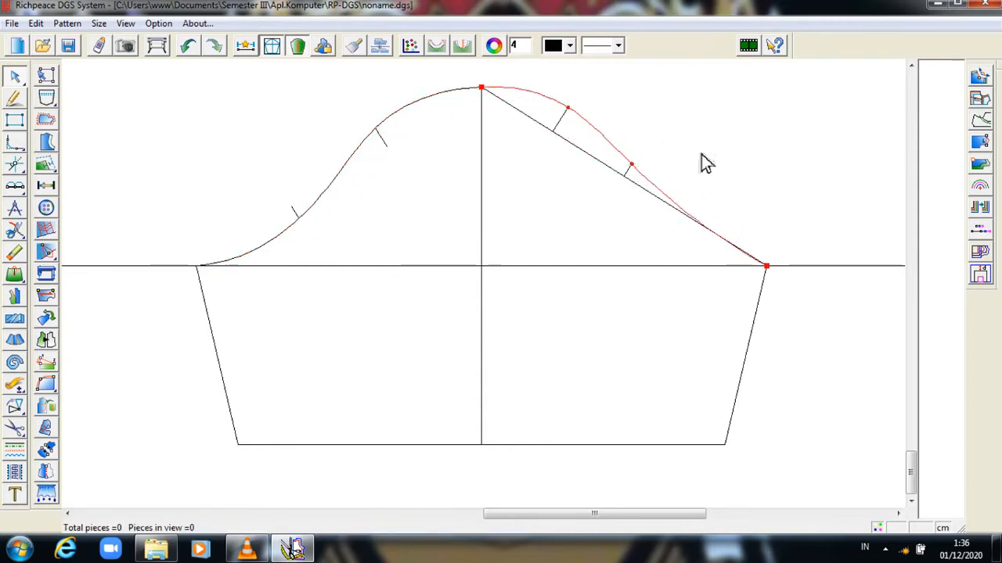
pyautogui.rightClick(703, 163)
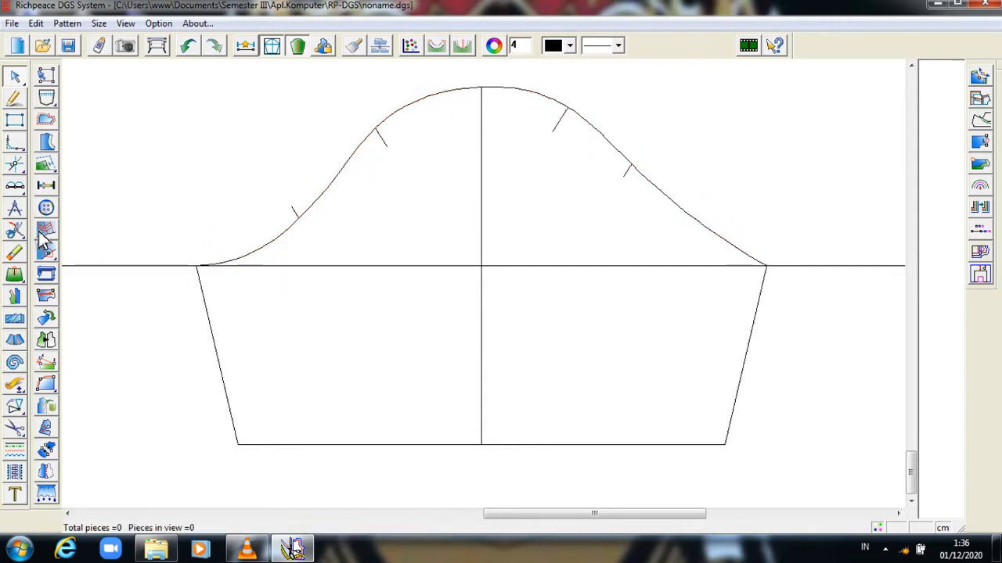
# - Erase the short cap guide lines and split the sleeve's horizontal line at both upper corners of the sleeve body
pyautogui.click(14, 252)
pyautogui.click(14, 230)
pyautogui.click(198, 267)
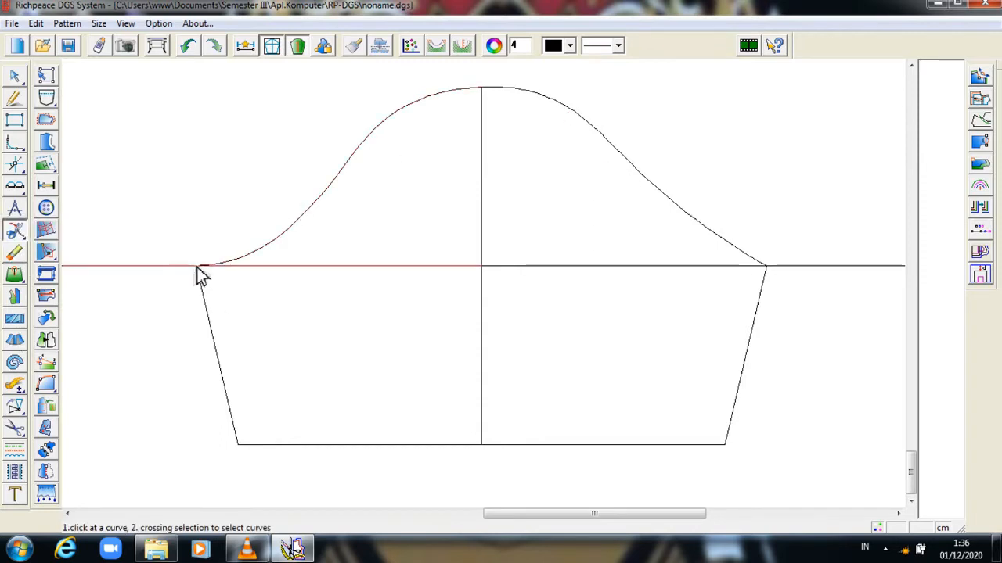
pyautogui.click(15, 231)
pyautogui.click(774, 267)
pyautogui.press('-')
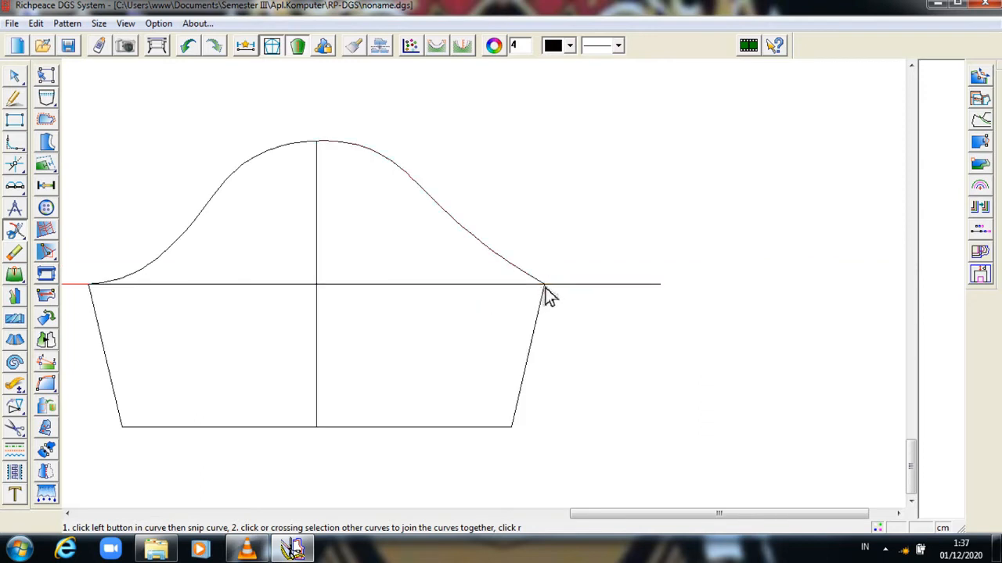
pyautogui.rightClick(546, 288)
# - Erase the two ends of the horizontal line that extend beyond the sleeve outline
pyautogui.click(12, 252)
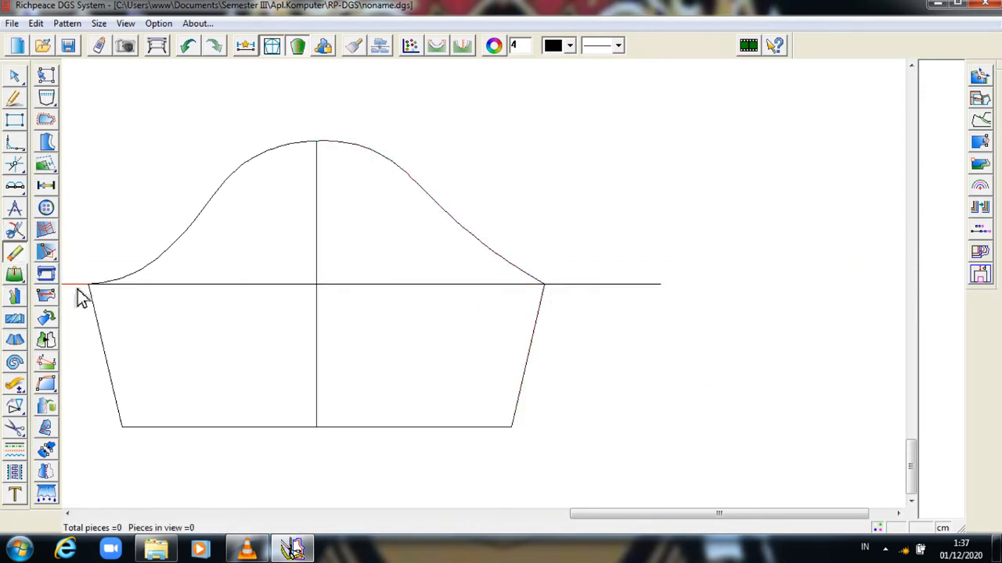
pyautogui.click(76, 287)
pyautogui.click(587, 287)
pyautogui.scroll(-9, 587, 288)
pyautogui.scroll(2, 491, 291)
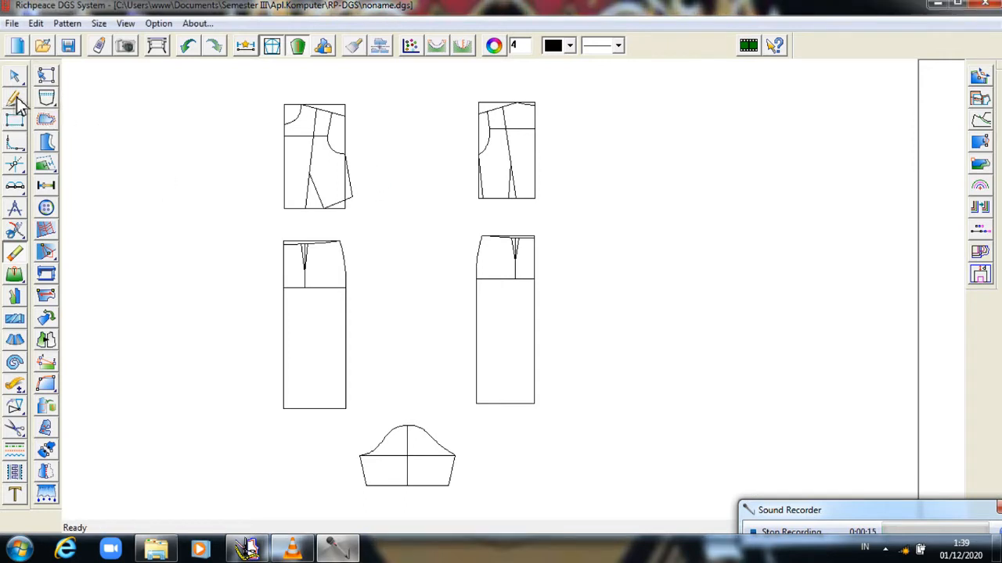
# - Draw a straight line on the front bodice from the centre front below the neckline to the shoulder line beside the neck point
pyautogui.click(14, 100)
pyautogui.scroll(3, 331, 134)
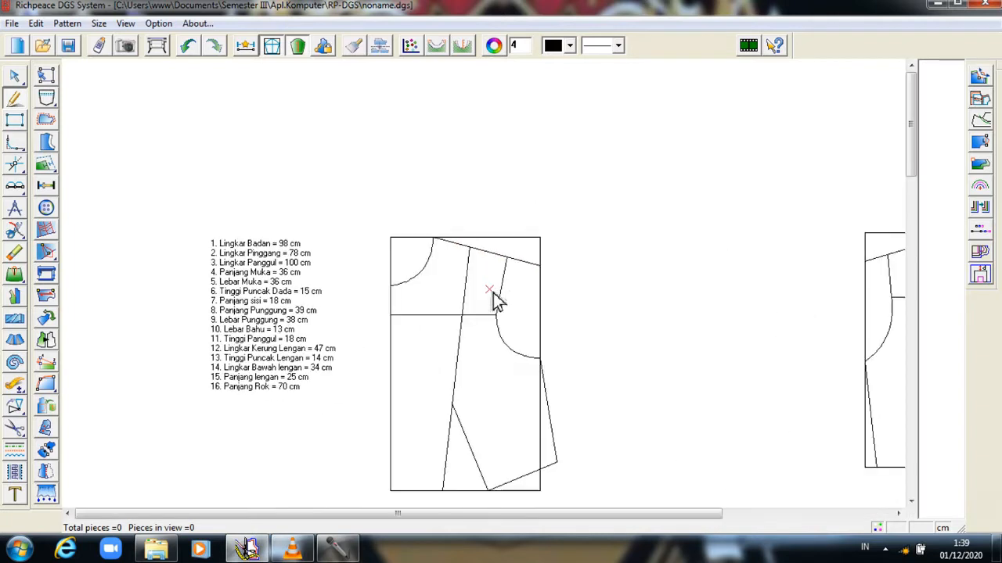
pyautogui.scroll(1, 485, 290)
pyautogui.moveTo(912, 117); pyautogui.dragTo(917, 156)
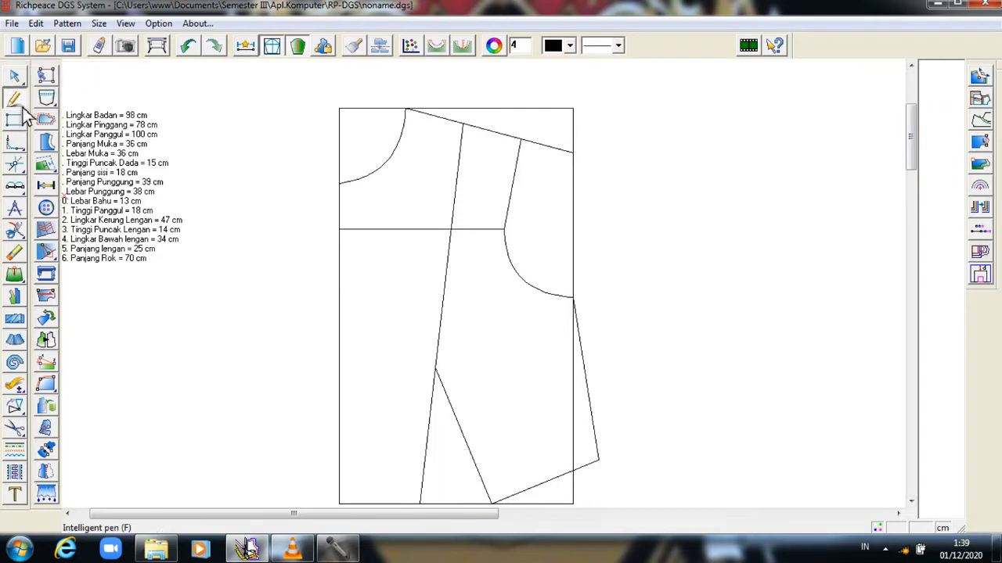
pyautogui.click(340, 210)
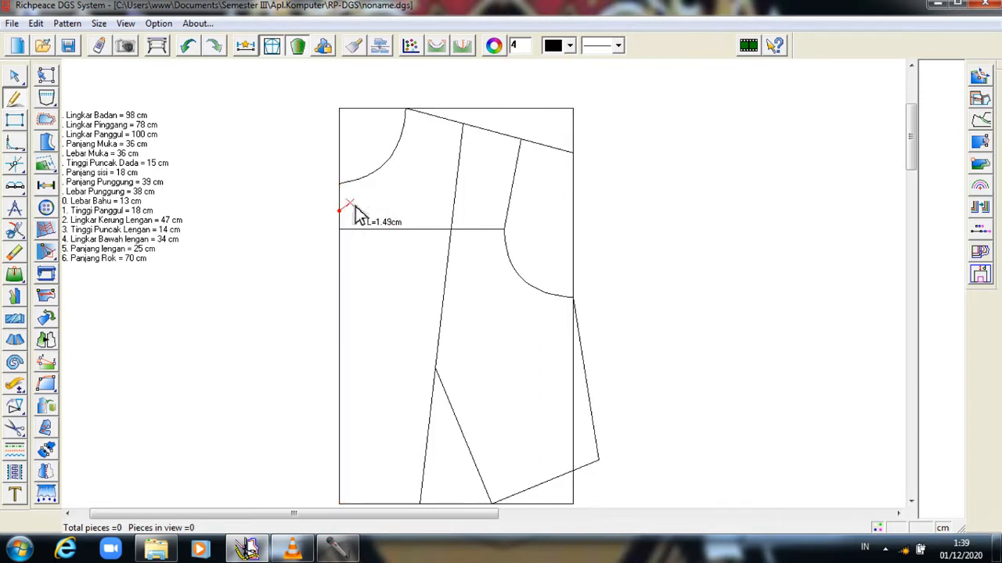
pyautogui.click(418, 117)
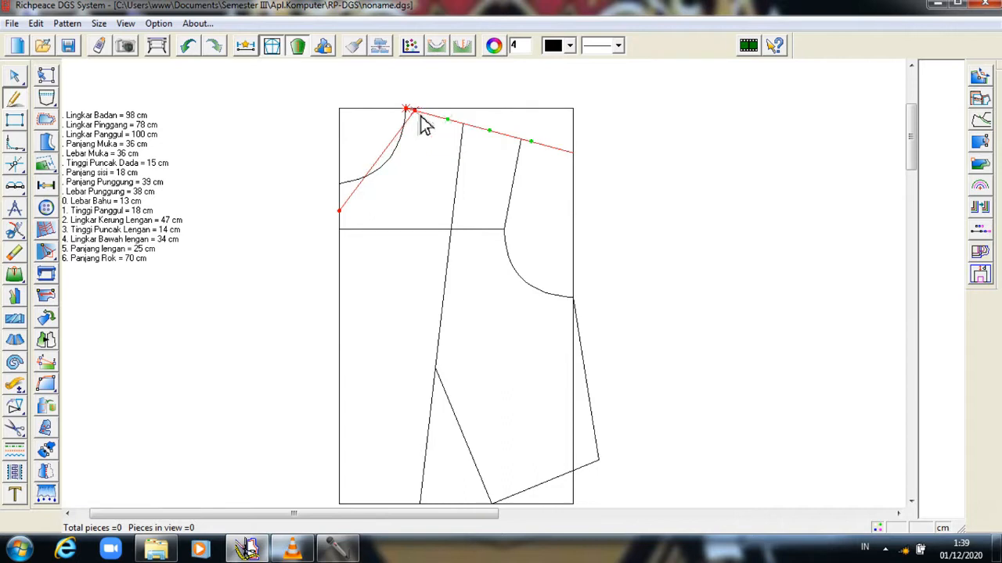
pyautogui.rightClick(419, 118)
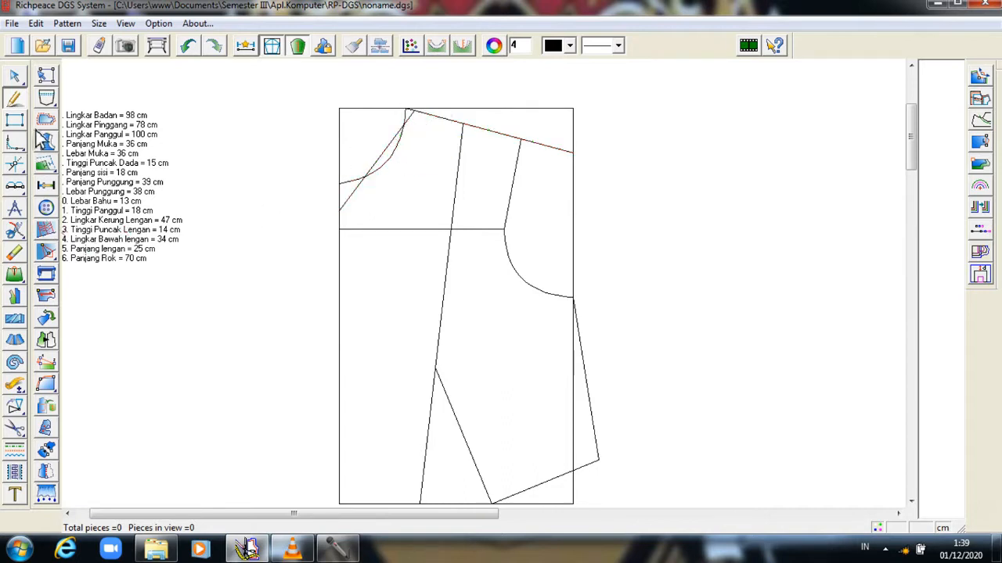
# - Bend the new front line into a wider neckline curve about 15 cm long, following the original neckline
pyautogui.click(14, 76)
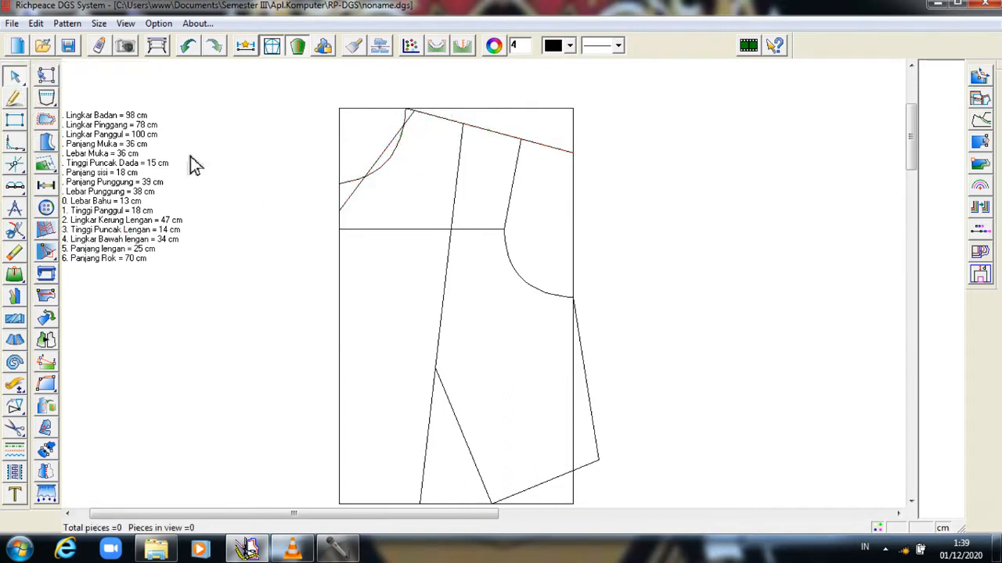
pyautogui.click(384, 168)
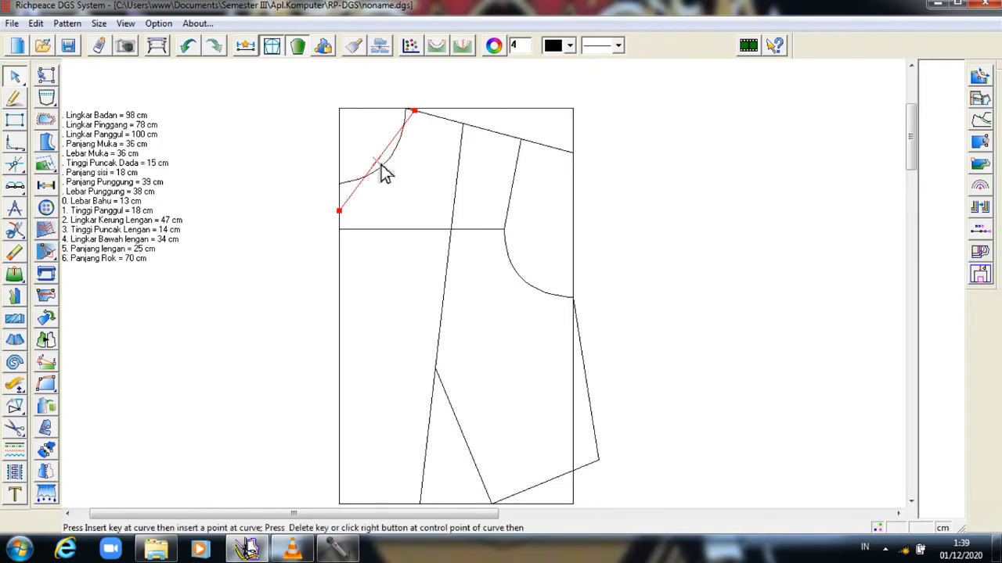
pyautogui.moveTo(382, 165); pyautogui.dragTo(390, 183)
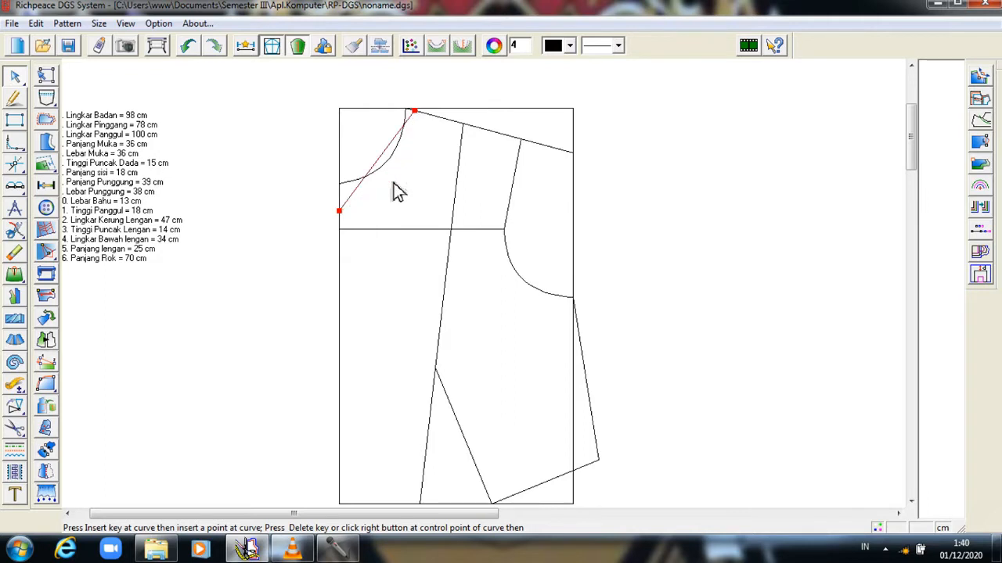
pyautogui.moveTo(380, 163); pyautogui.dragTo(396, 188)
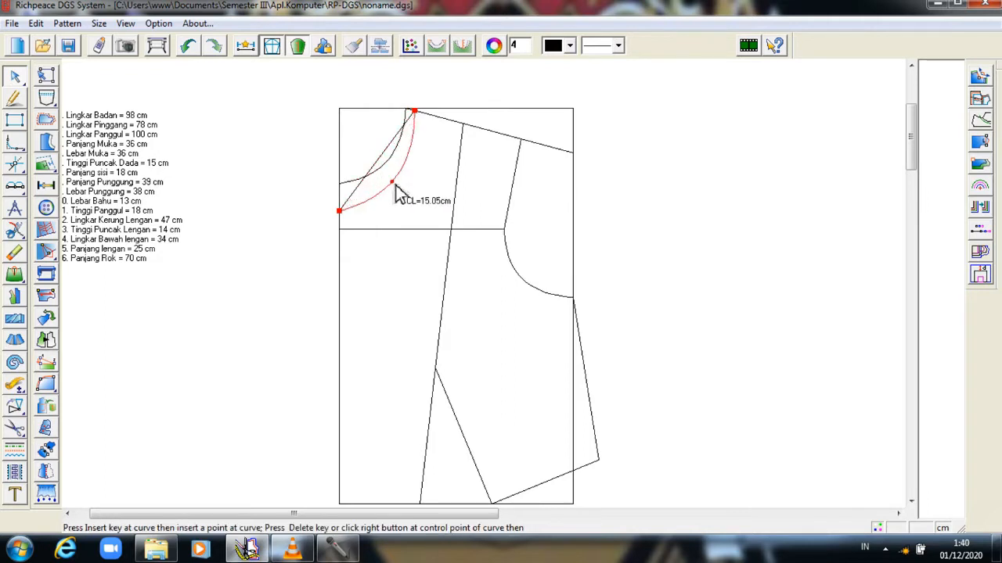
pyautogui.rightClick(395, 194)
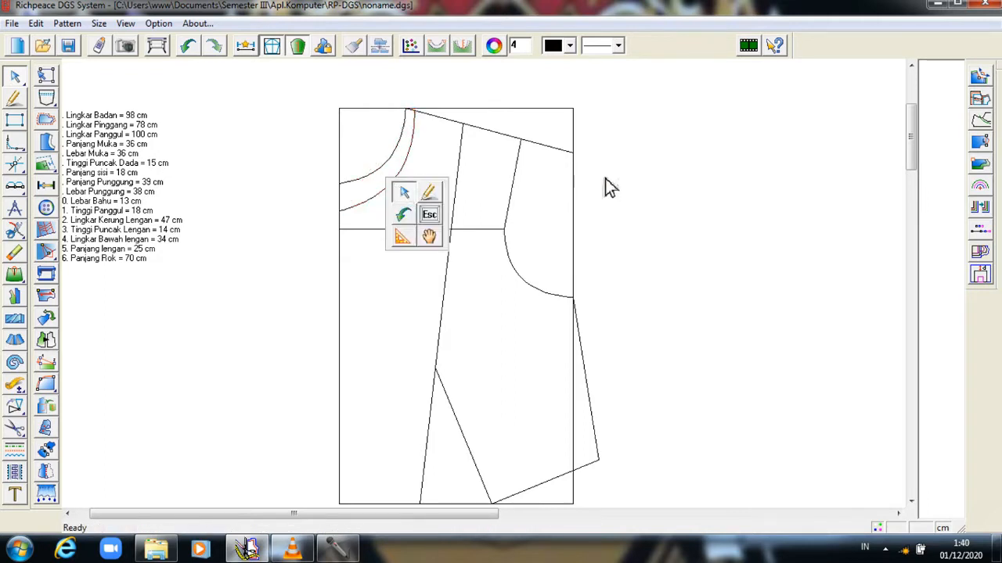
pyautogui.click(618, 205)
# - Draw a straight line on the back bodice from the shoulder line beside the neck point to the neckline's centre back end
pyautogui.moveTo(279, 514); pyautogui.dragTo(708, 500)
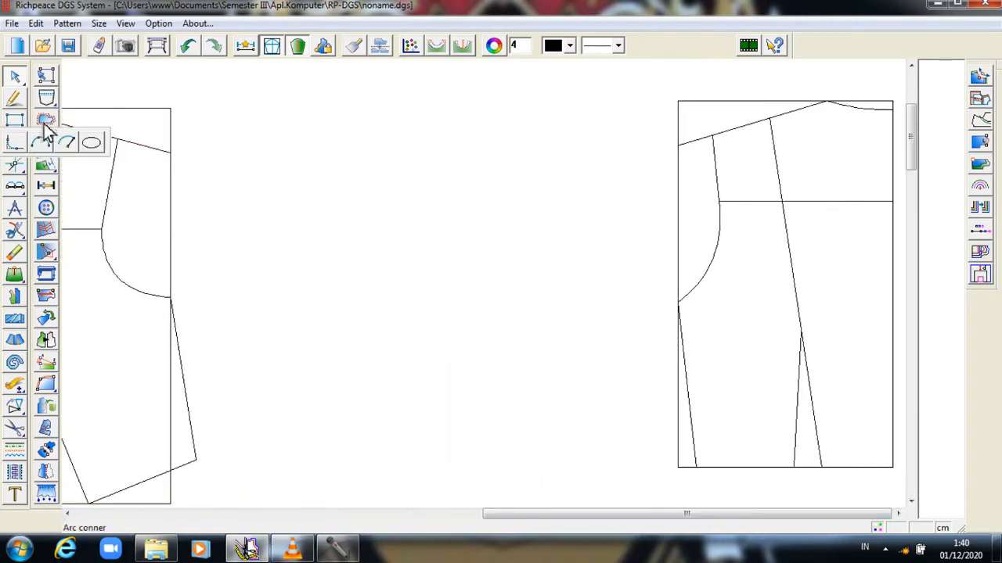
pyautogui.click(14, 98)
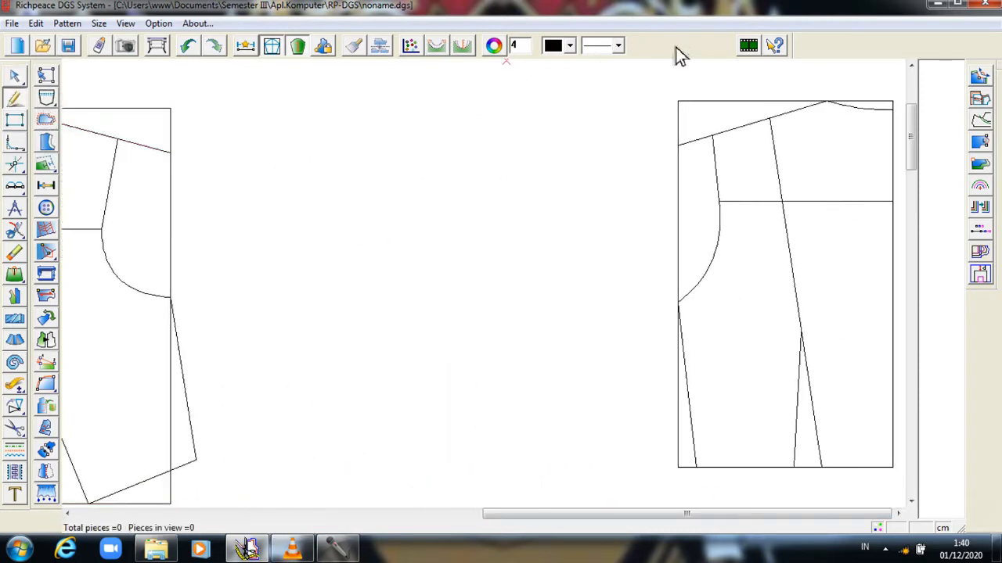
pyautogui.click(824, 108)
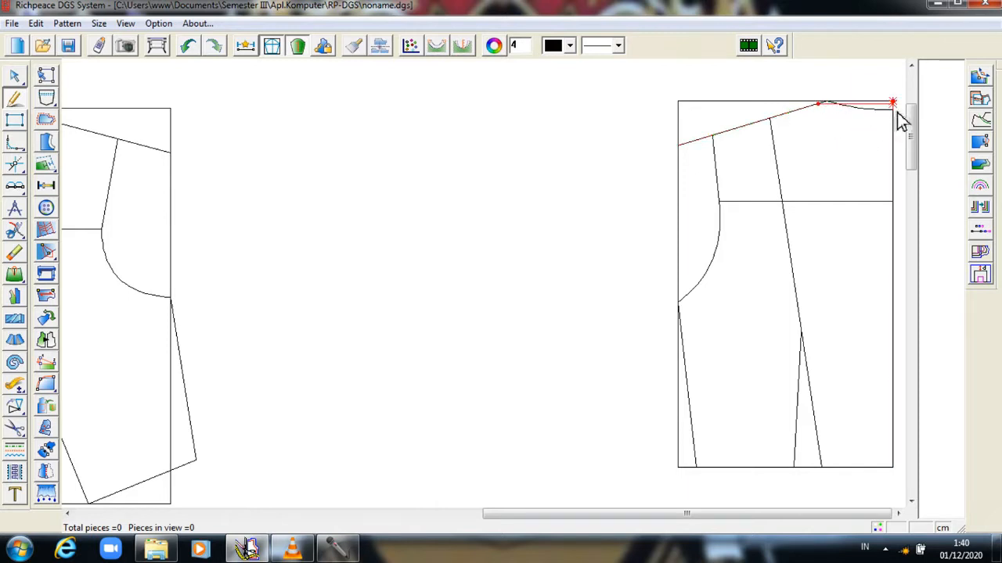
pyautogui.click(896, 111)
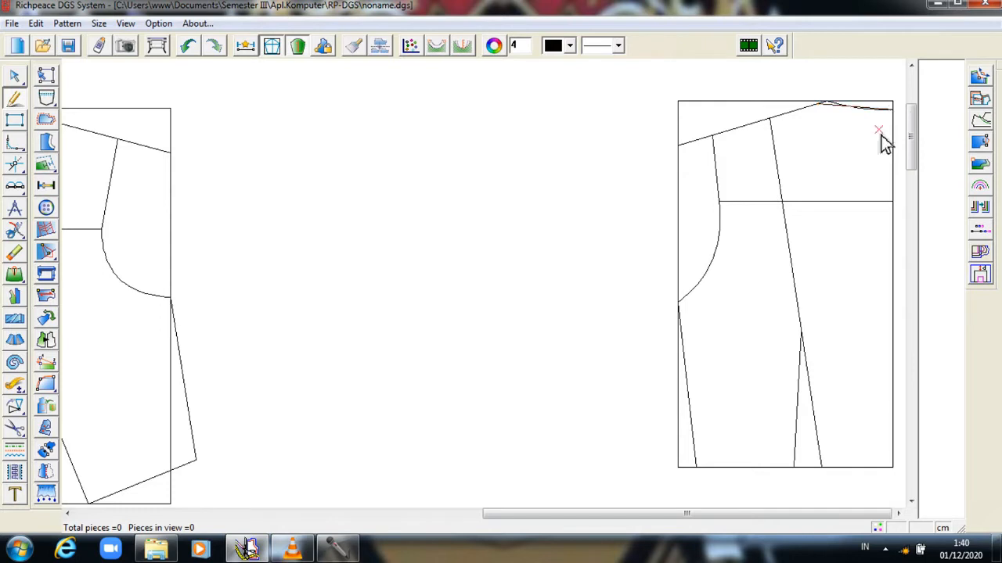
# - Bend the new back line into a shallow neckline curve about 8.3 cm long below the original one
pyautogui.scroll(3, 488, 292)
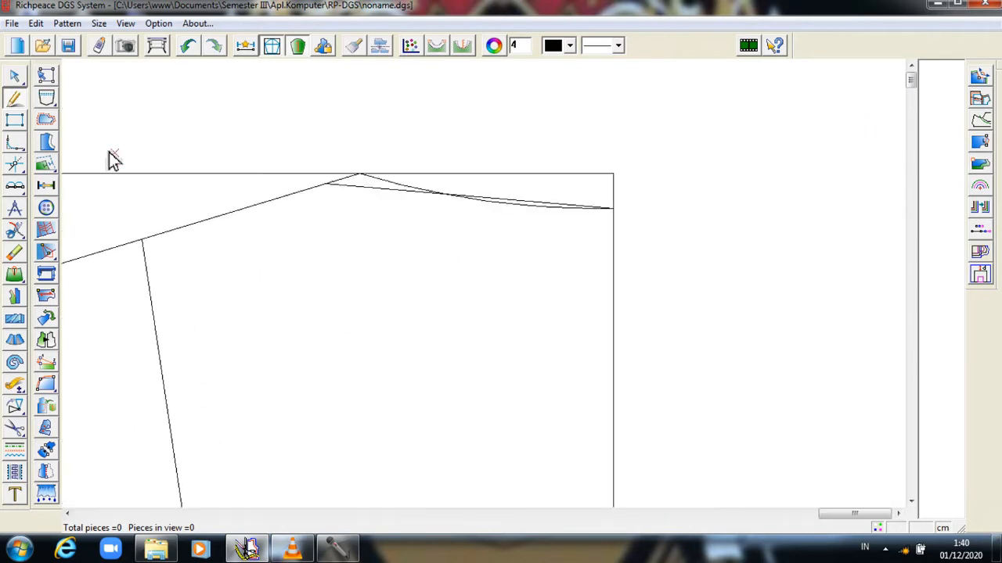
pyautogui.click(14, 75)
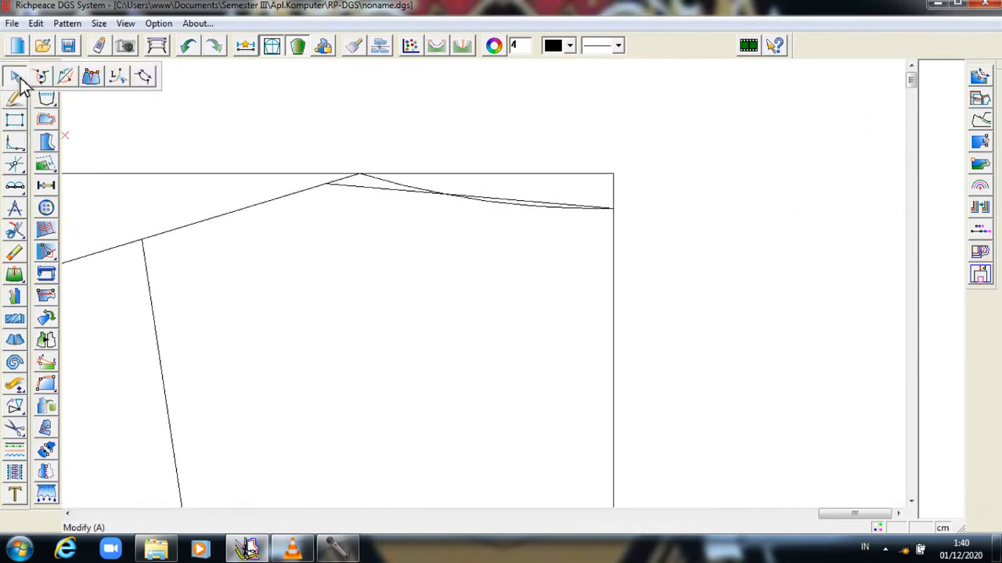
pyautogui.click(430, 198)
pyautogui.click(430, 198)
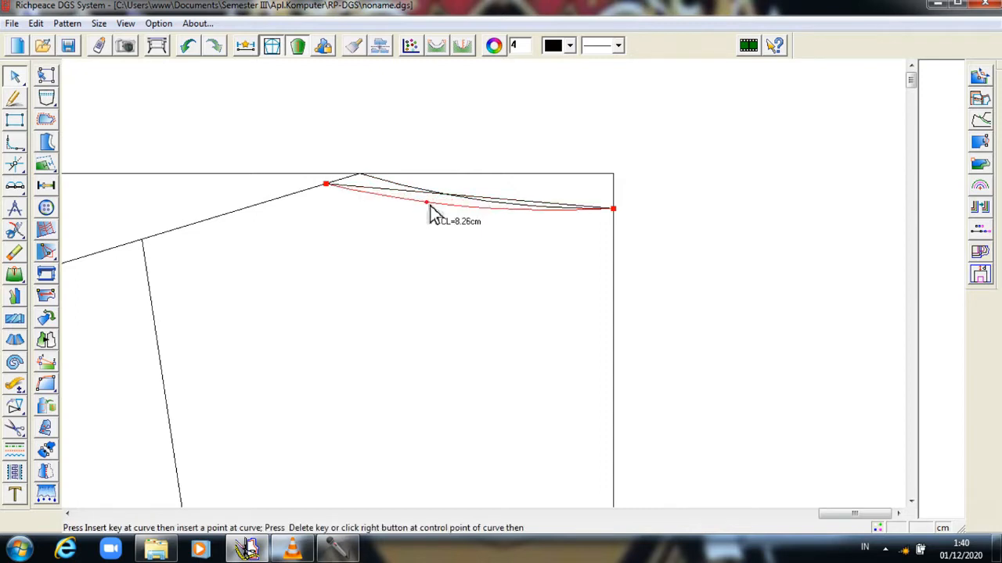
pyautogui.rightClick(430, 207)
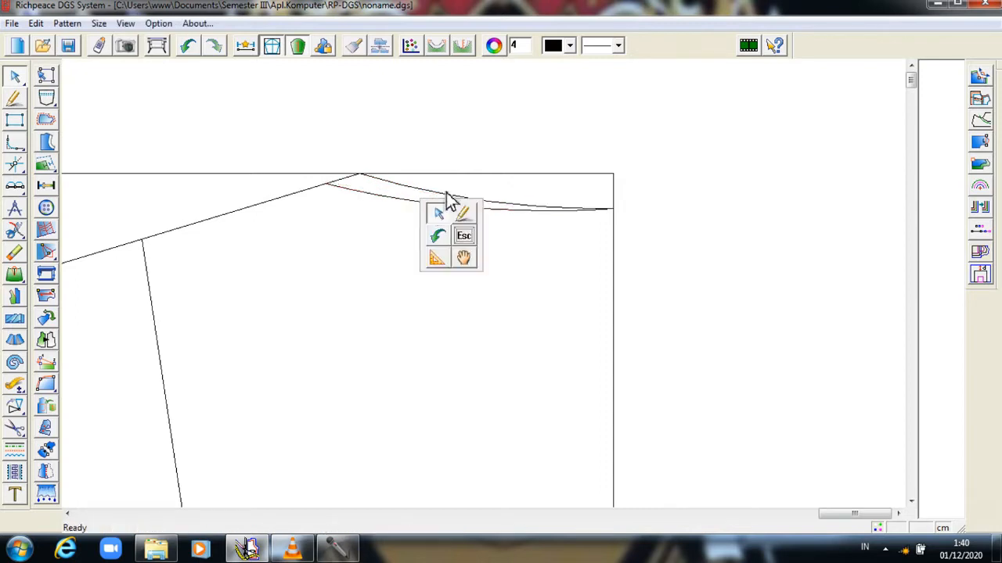
pyautogui.click(491, 147)
# - Examine the front and back skirt panels below the bodice drafts
pyautogui.scroll(-5, 592, 290)
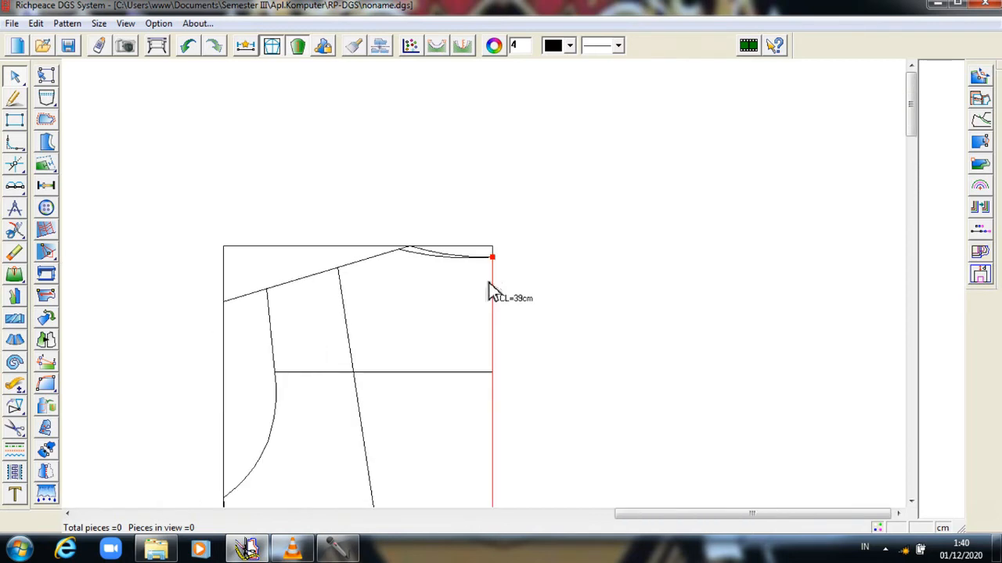
pyautogui.scroll(-2, 491, 290)
pyautogui.moveTo(918, 116); pyautogui.dragTo(942, 334)
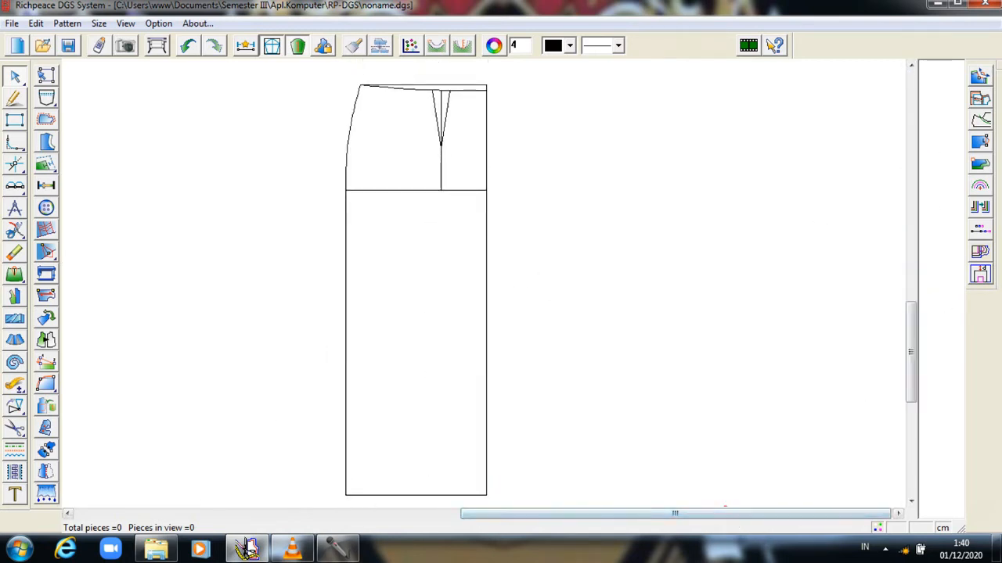
pyautogui.moveTo(531, 535); pyautogui.dragTo(253, 539)
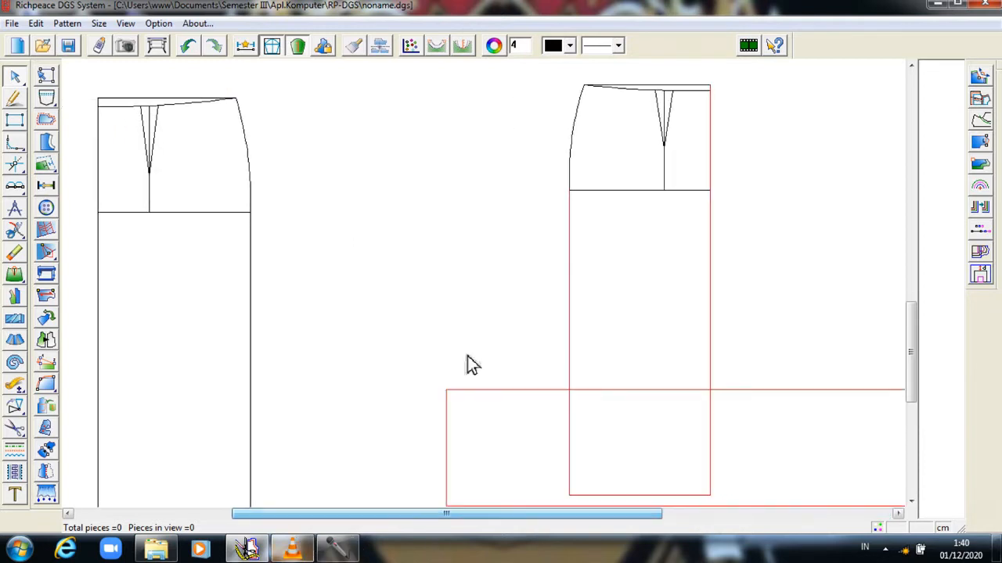
pyautogui.scroll(1, 489, 296)
pyautogui.moveTo(486, 288); pyautogui.dragTo(492, 317)
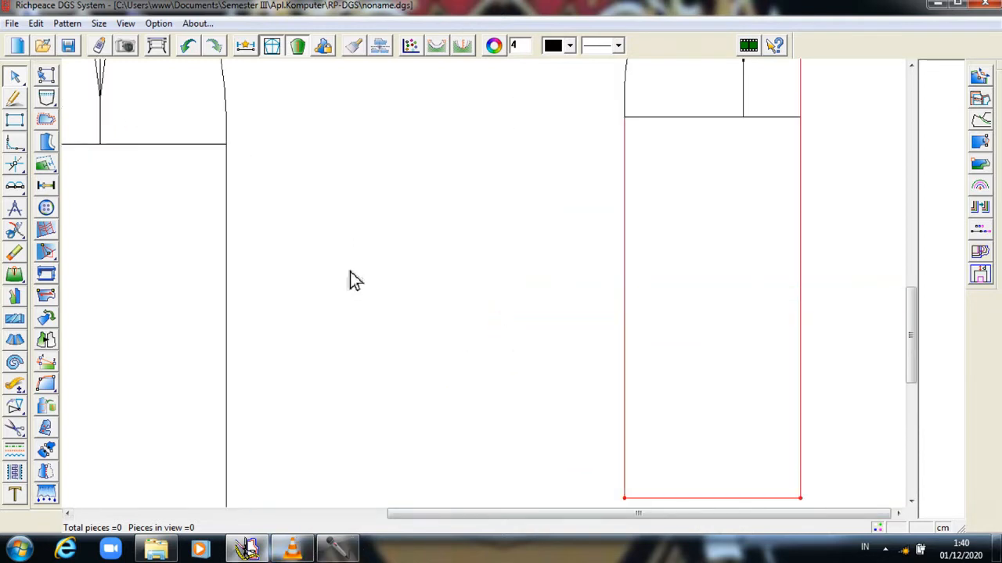
pyautogui.scroll(1, 350, 271)
pyautogui.scroll(-2, 488, 295)
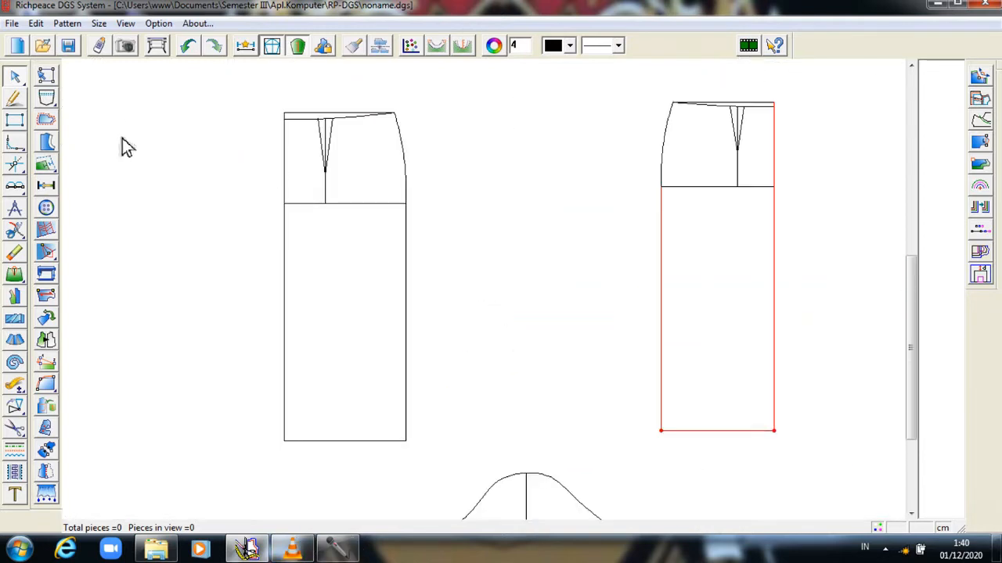
pyautogui.click(14, 99)
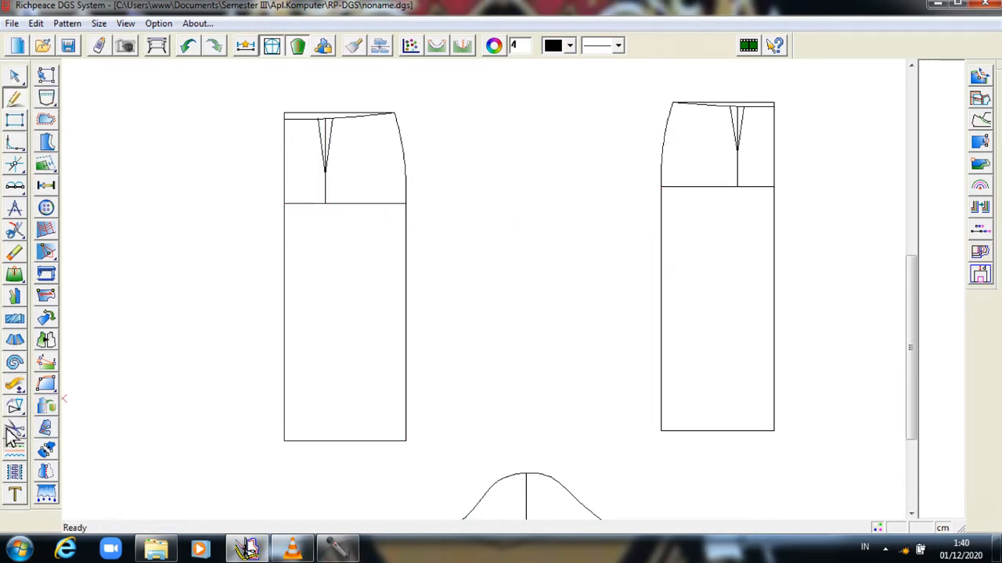
pyautogui.click(283, 114)
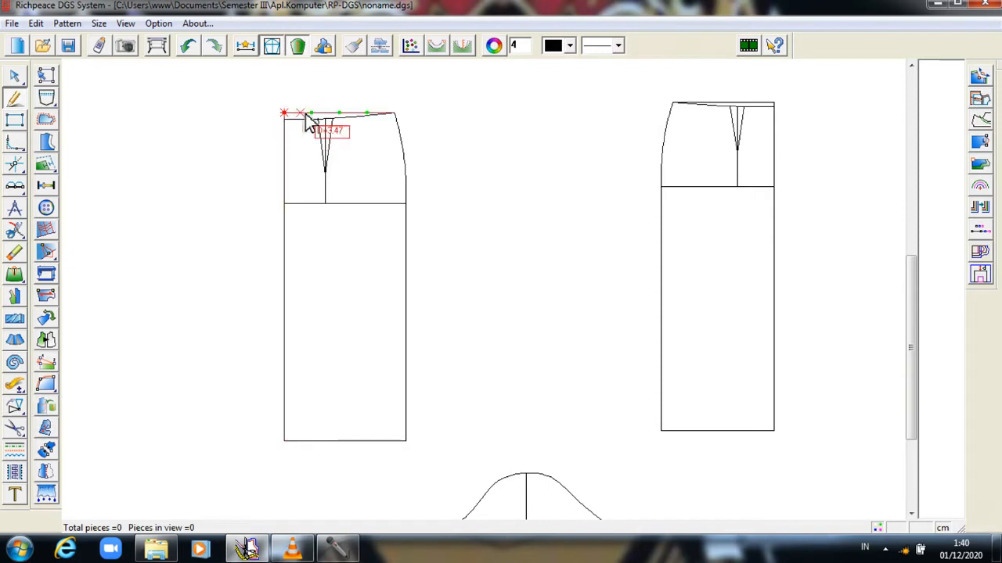
pyautogui.click(15, 428)
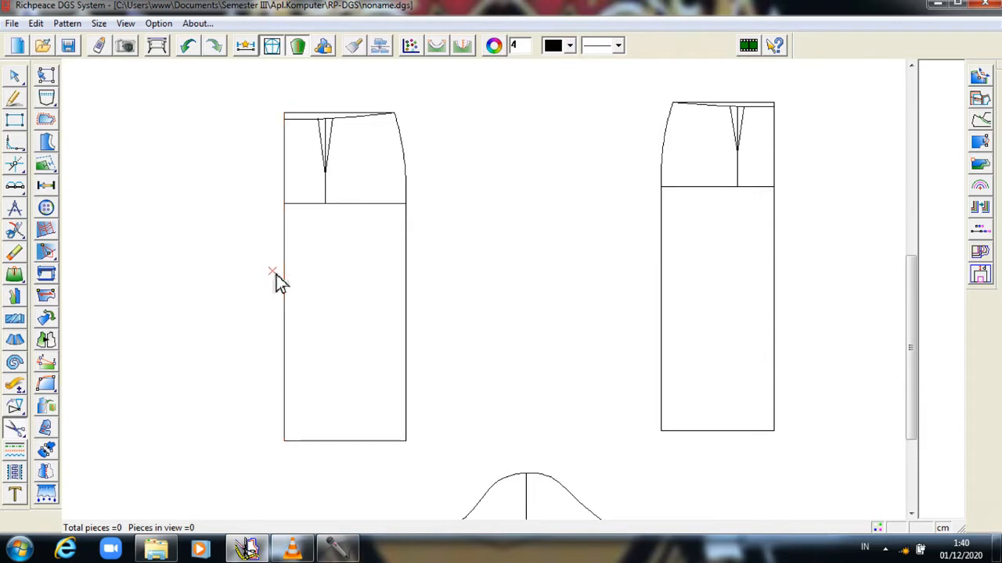
# - Split the front skirt panel's centre line where the waist curve meets it
pyautogui.scroll(3, 286, 226)
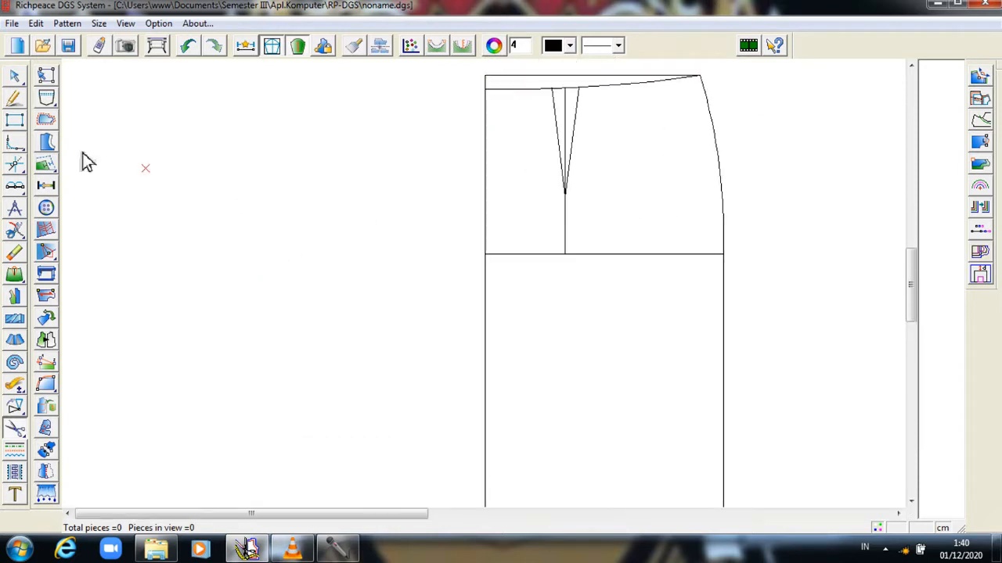
pyautogui.click(14, 229)
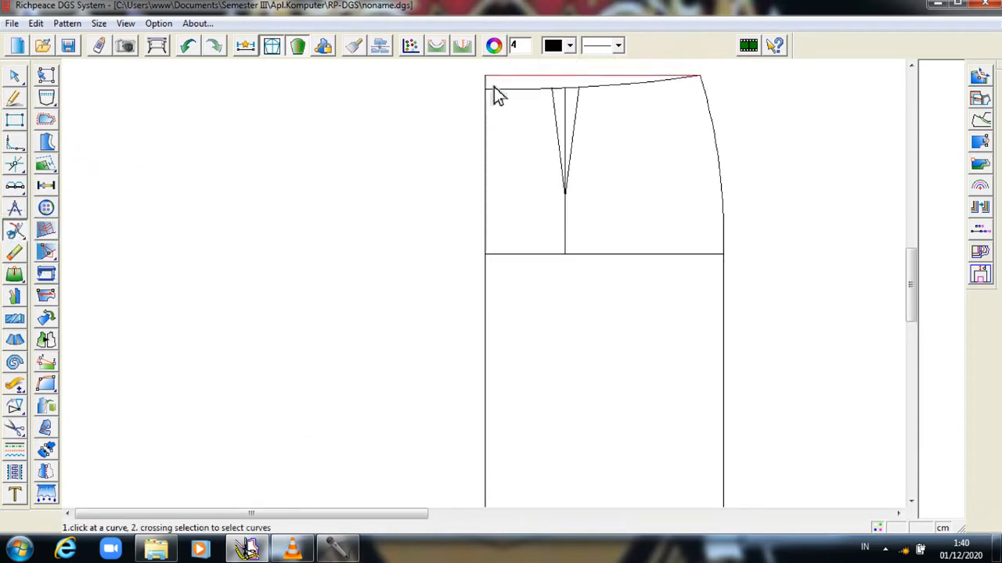
pyautogui.click(487, 90)
pyautogui.click(487, 90)
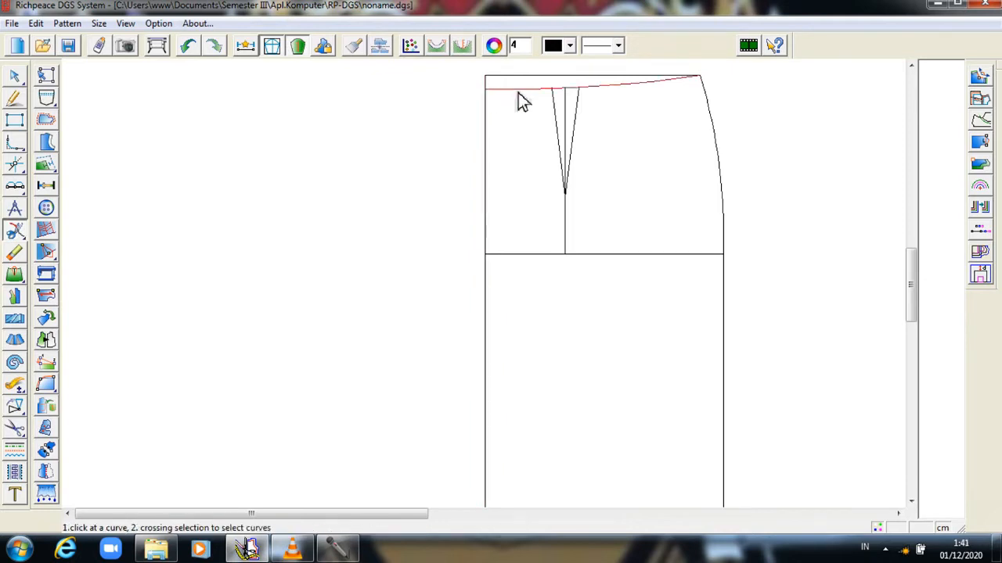
# - Cut the front skirt panel into a pattern piece bounded by the centre line, waist curve, dart legs, side seam and hem
pyautogui.click(14, 426)
pyautogui.click(483, 195)
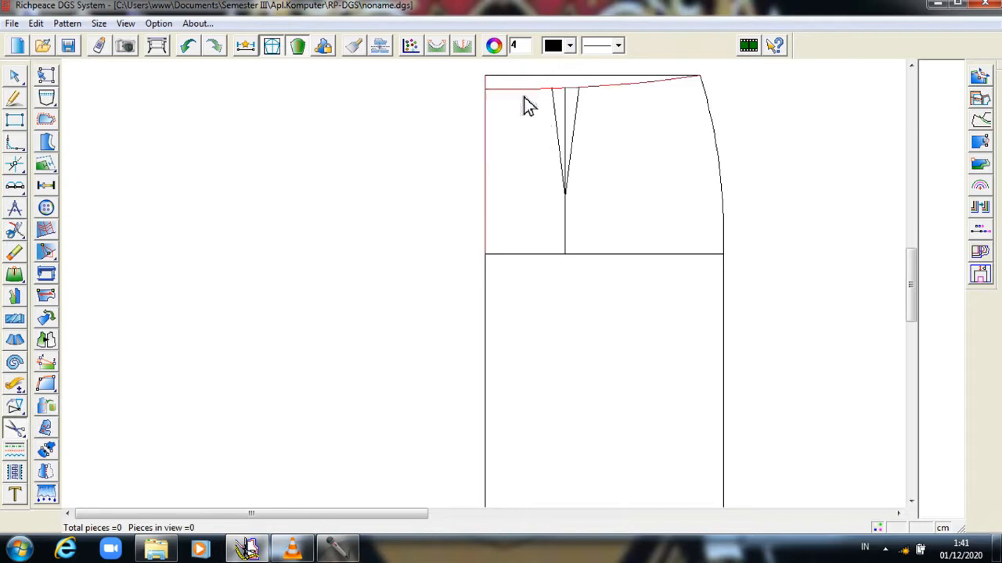
pyautogui.click(578, 122)
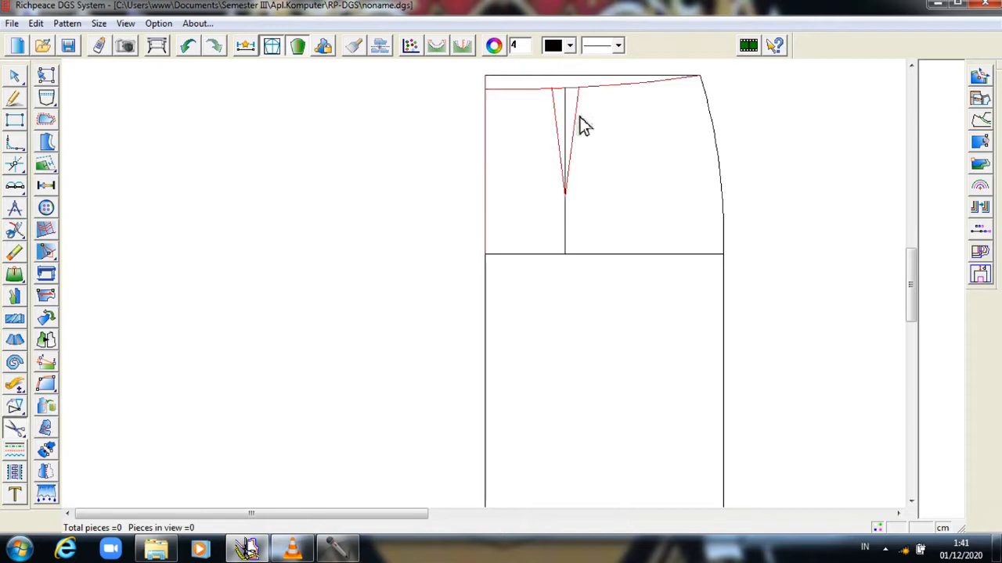
pyautogui.click(721, 139)
pyautogui.click(724, 313)
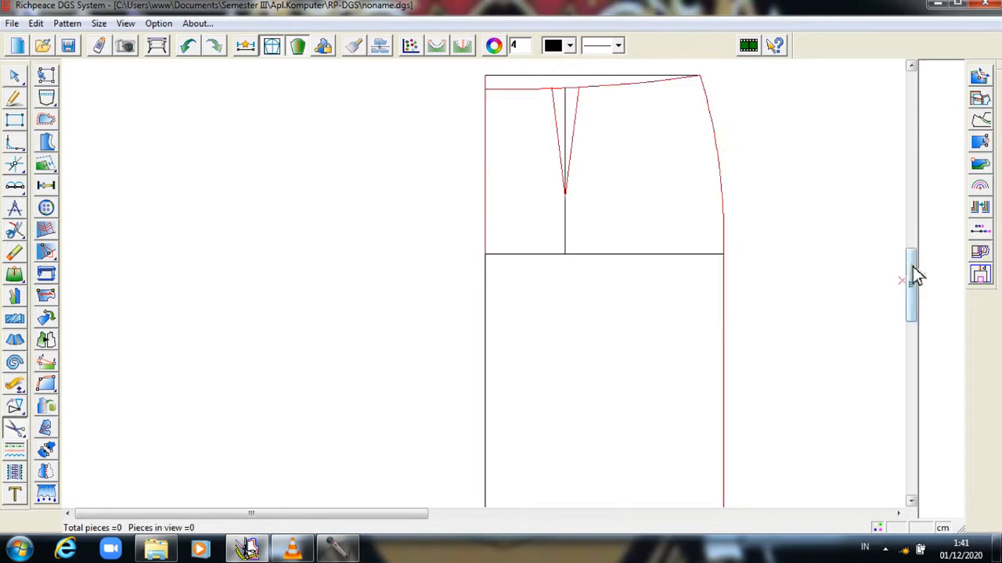
pyautogui.moveTo(913, 273); pyautogui.dragTo(910, 392)
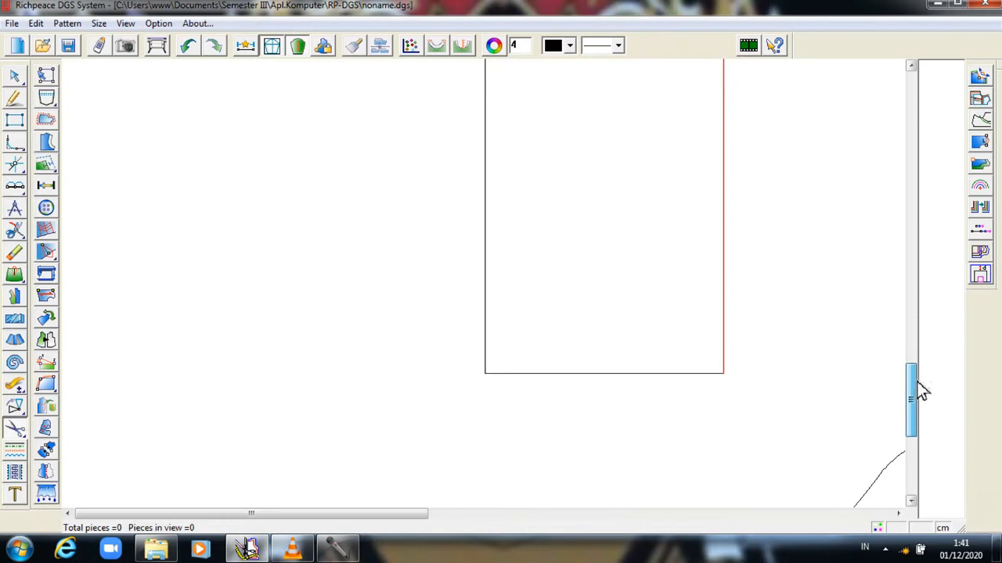
pyautogui.click(627, 381)
pyautogui.click(485, 290)
pyautogui.rightClick(479, 296)
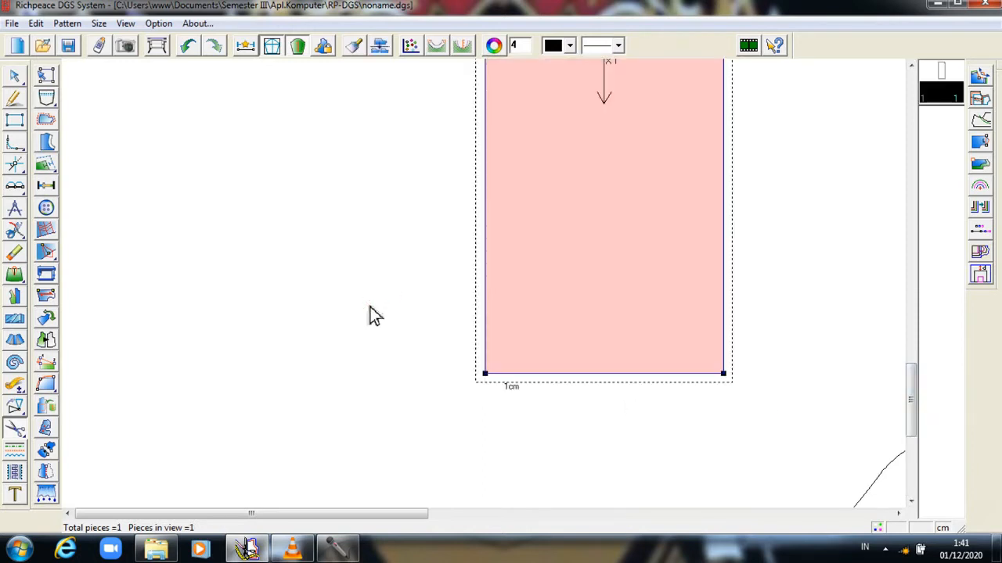
# - Move the front skirt piece clear of its draft, into the space beside the side seam
pyautogui.rightClick(370, 307)
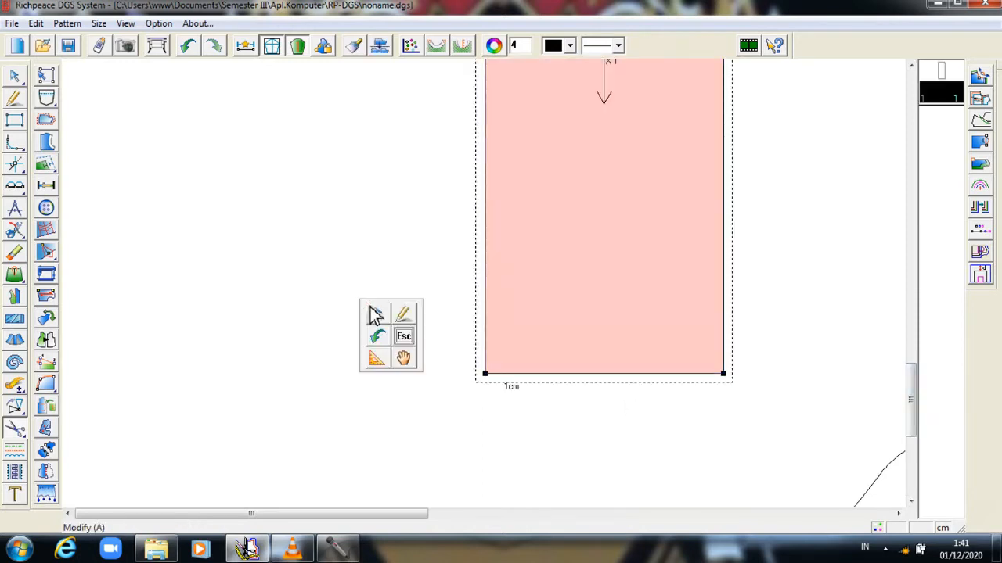
pyautogui.click(406, 358)
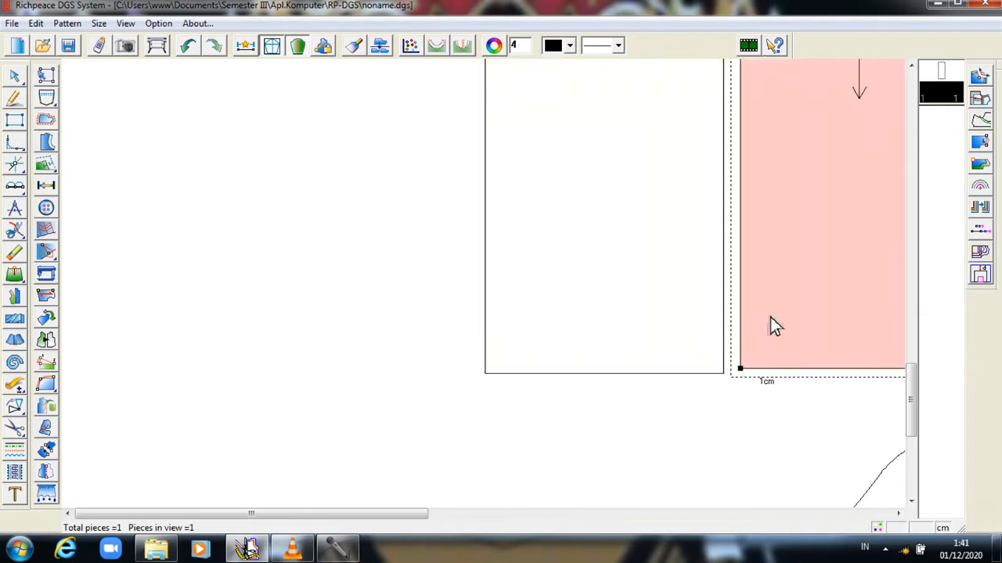
pyautogui.scroll(-4, 384, 390)
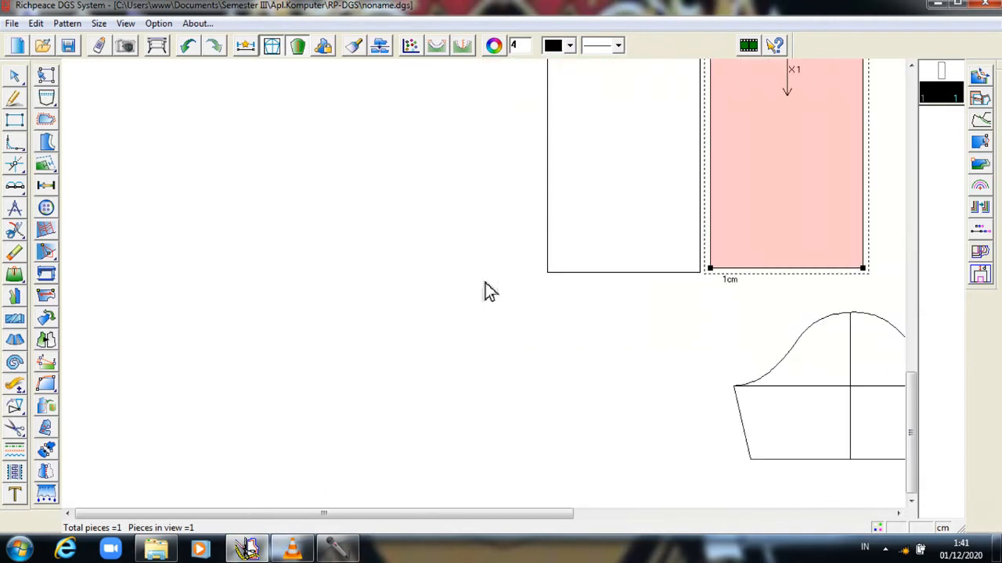
pyautogui.scroll(1, 614, 174)
pyautogui.scroll(1, 487, 294)
pyautogui.scroll(-1, 483, 291)
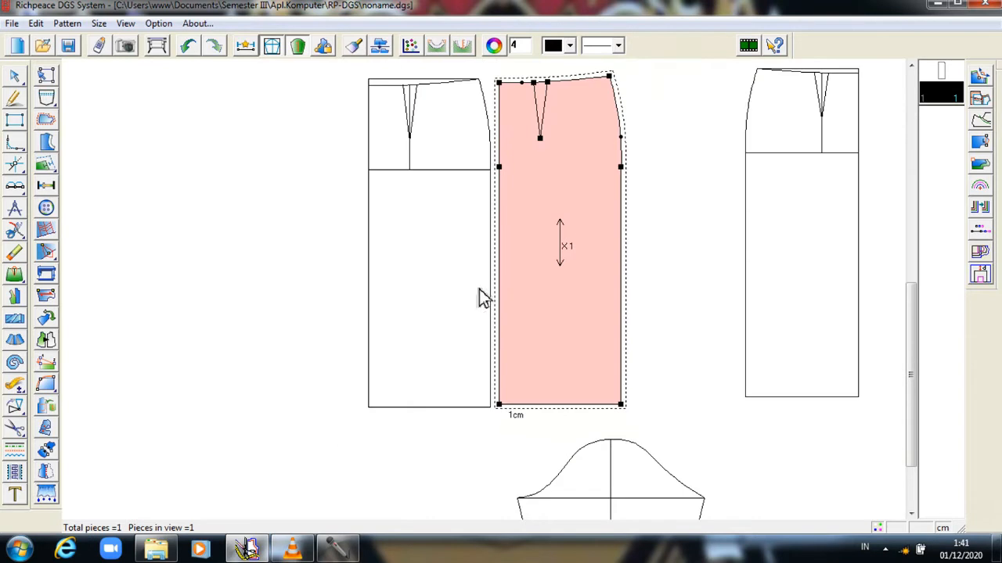
# - Cut apart the front skirt piece with the waist curve as the non-stretched edge and the hem as the stretched edge
pyautogui.click(15, 339)
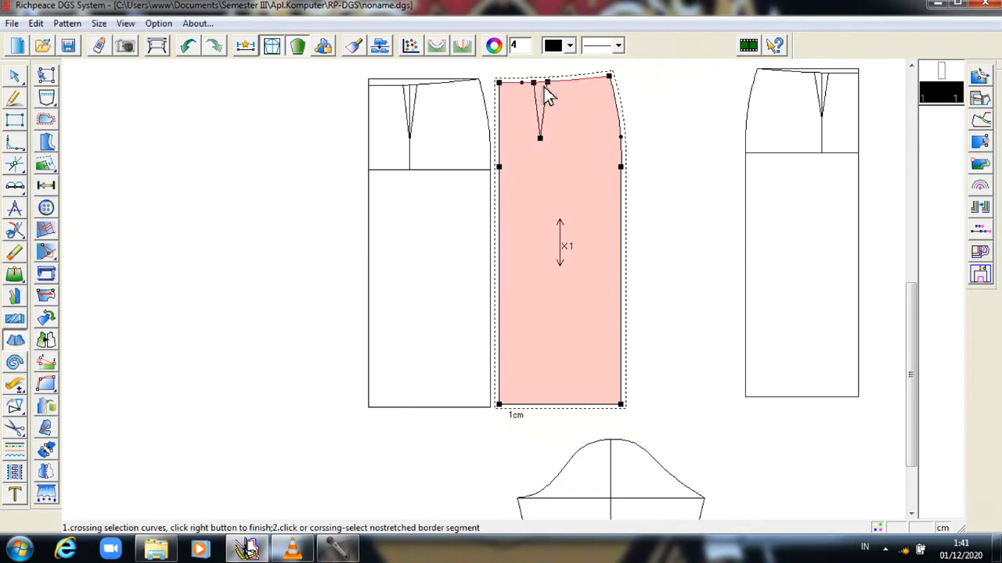
pyautogui.scroll(3, 488, 295)
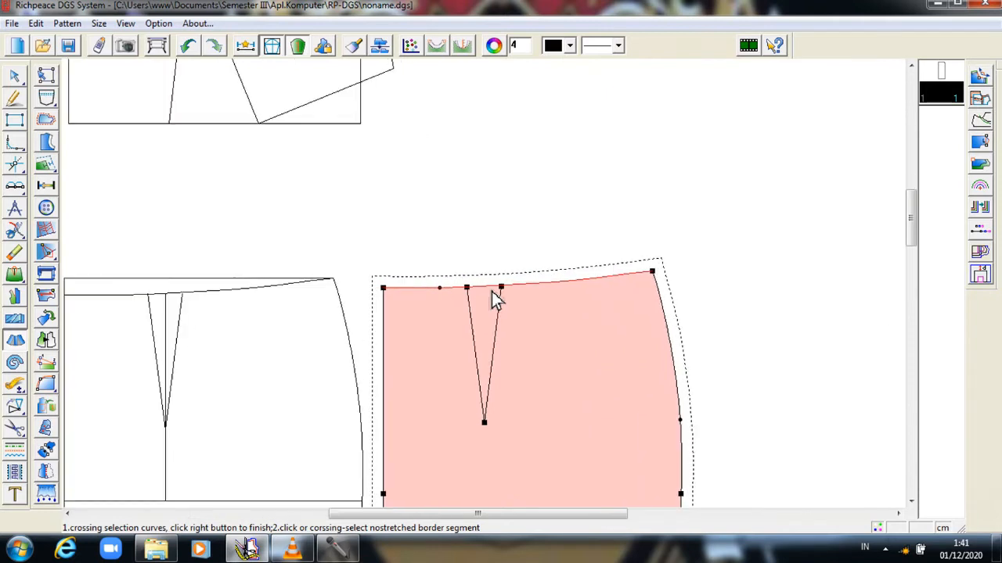
pyautogui.rightClick(493, 292)
pyautogui.rightClick(489, 291)
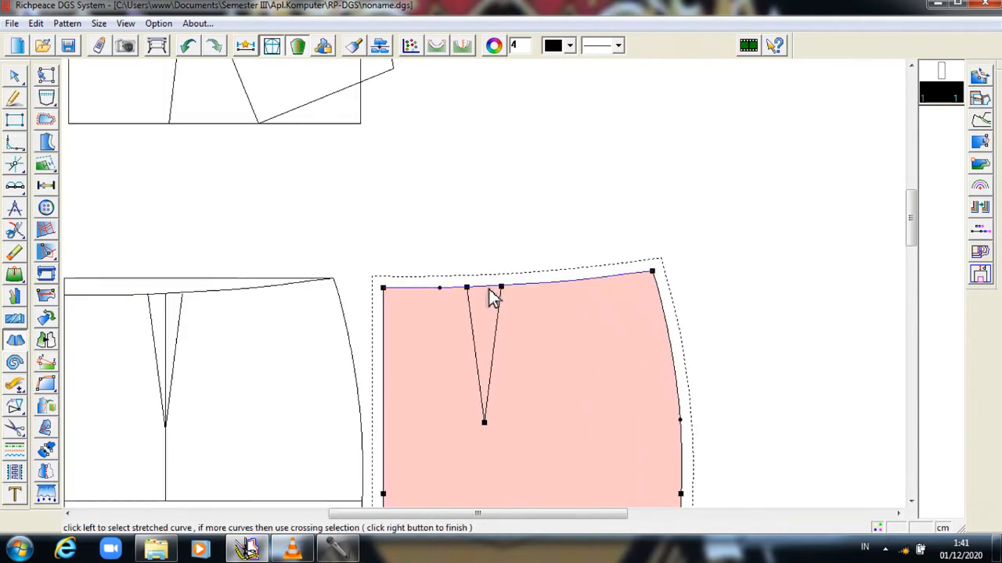
pyautogui.click(489, 289)
pyautogui.moveTo(908, 230); pyautogui.dragTo(931, 385)
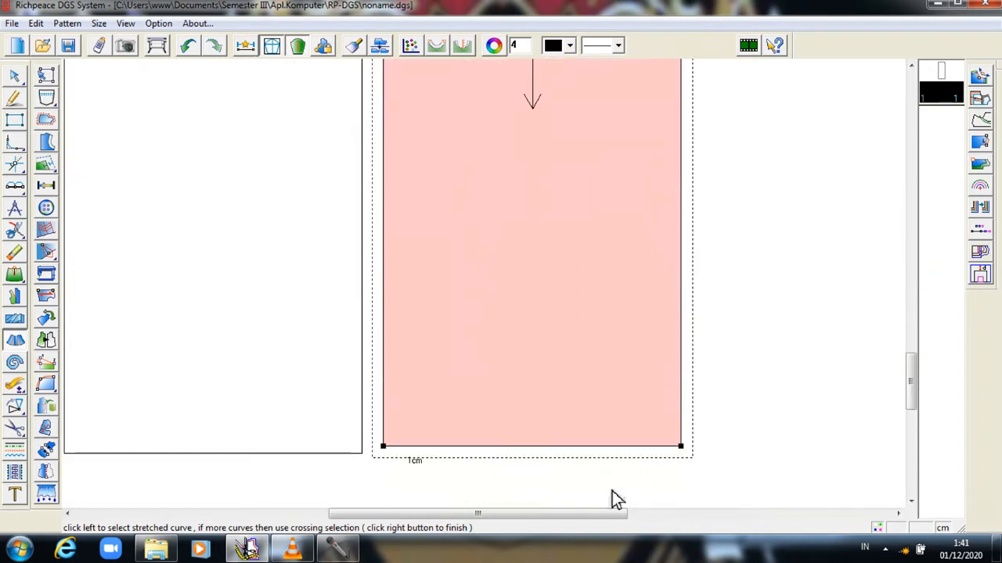
pyautogui.click(568, 449)
pyautogui.rightClick(568, 449)
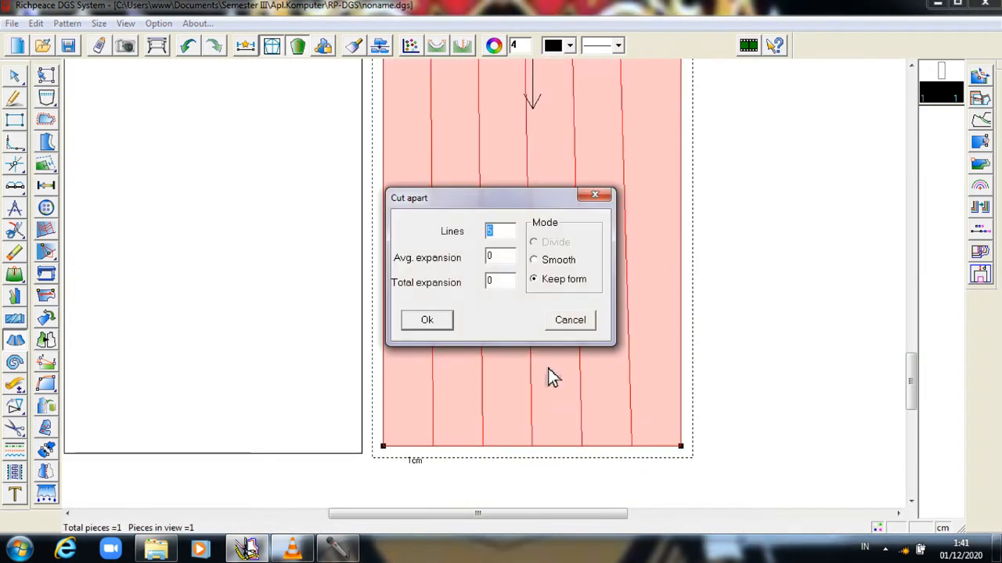
# - Try 4 cut lines with an average expansion of 3, and close the Cut apart settings without applying them
pyautogui.write('4')
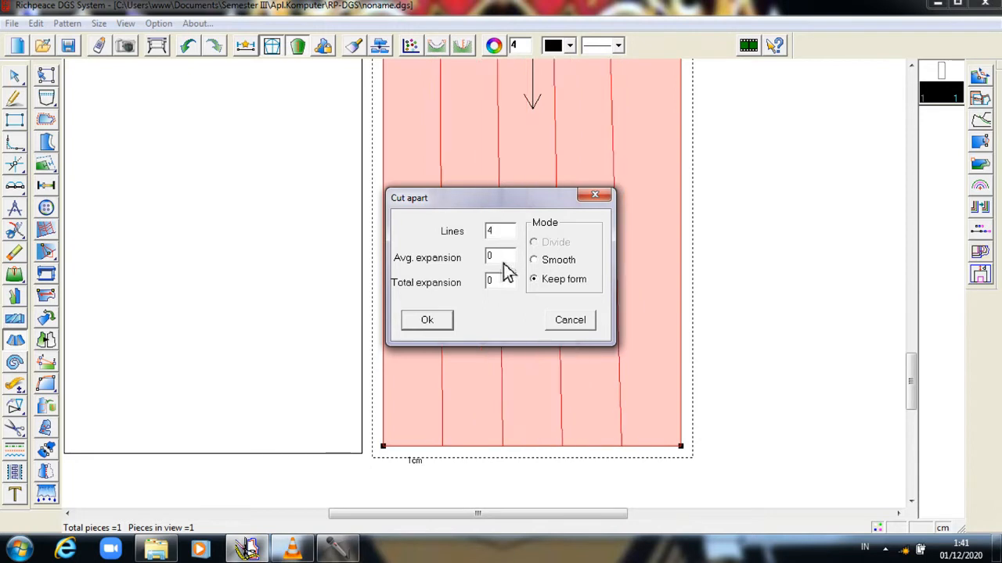
pyautogui.write('3')
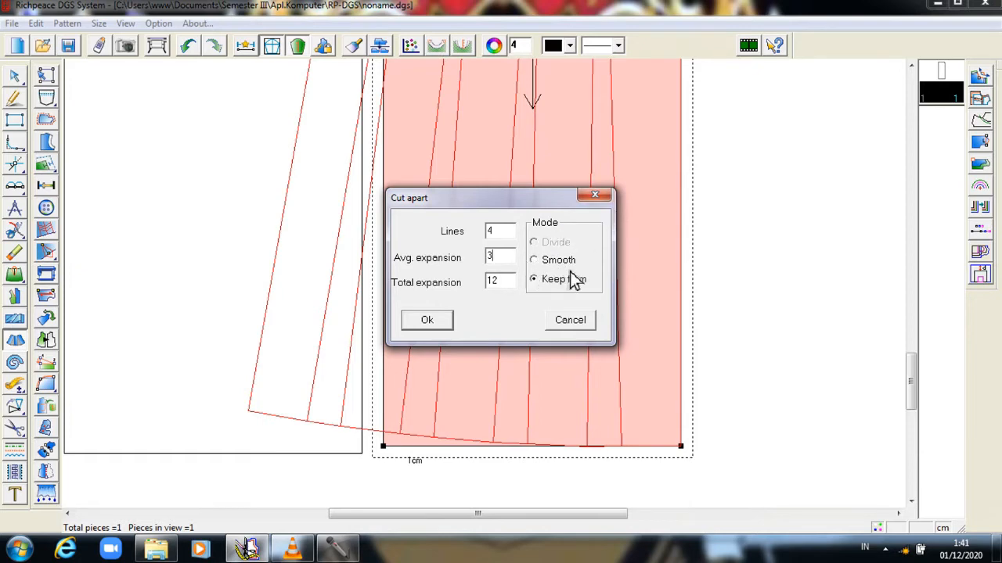
pyautogui.click(597, 197)
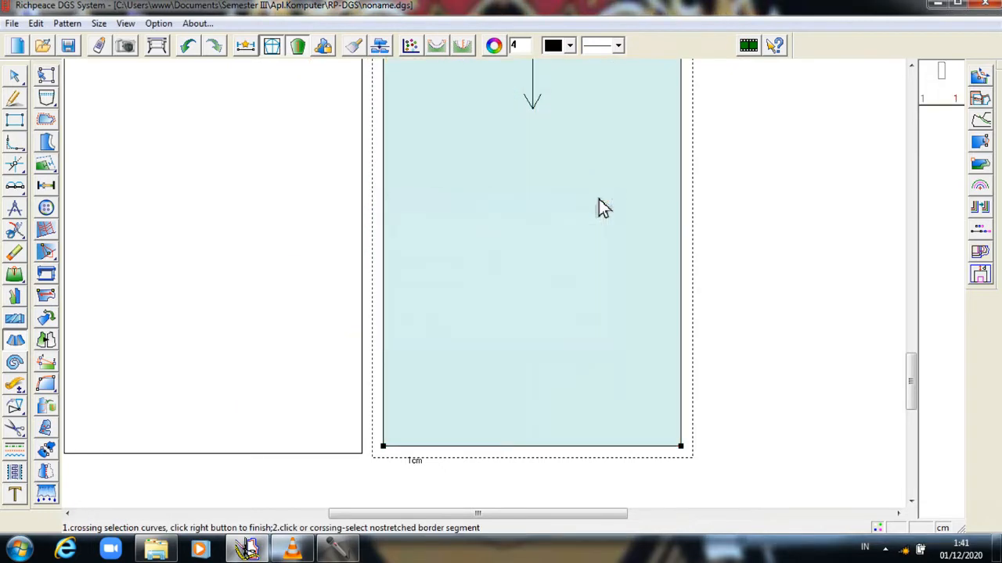
# - Undo the front skirt piece's move and creation and the split of the panel's centre line
pyautogui.hotkey('ctrl', 'z')
pyautogui.hotkey('ctrl', 'z')
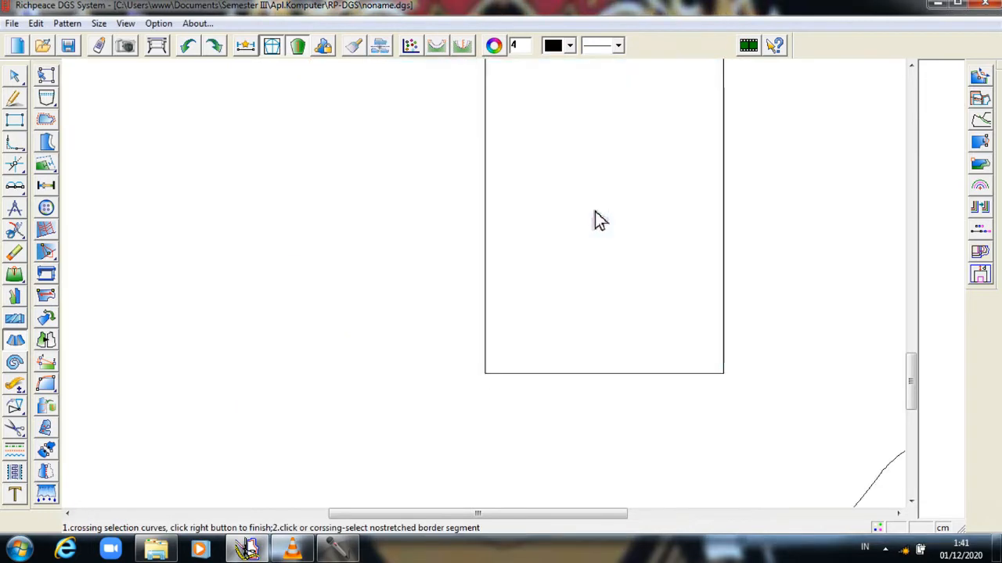
pyautogui.hotkey('ctrl', 'z')
pyautogui.scroll(-2, 488, 290)
pyautogui.scroll(2, 488, 286)
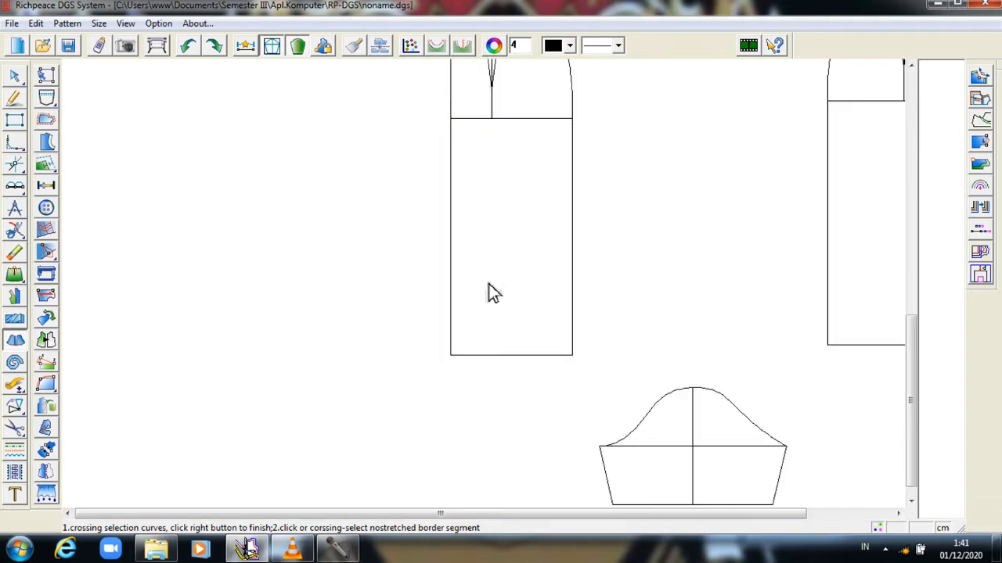
# - Split the front skirt panel's centre line again at its meeting point with the waist curve
pyautogui.moveTo(909, 365); pyautogui.dragTo(911, 295)
pyautogui.click(469, 101)
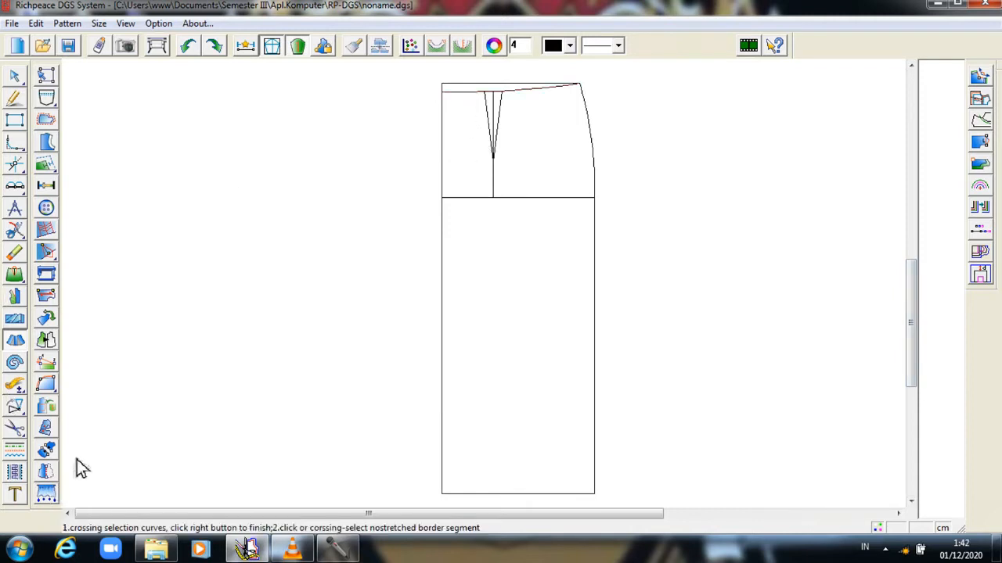
pyautogui.click(14, 427)
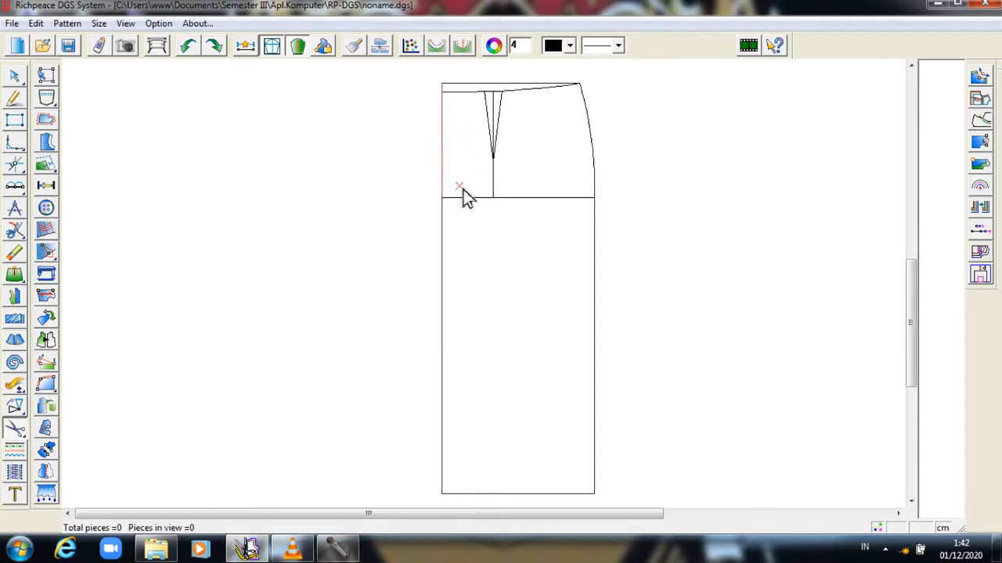
pyautogui.scroll(5, 488, 286)
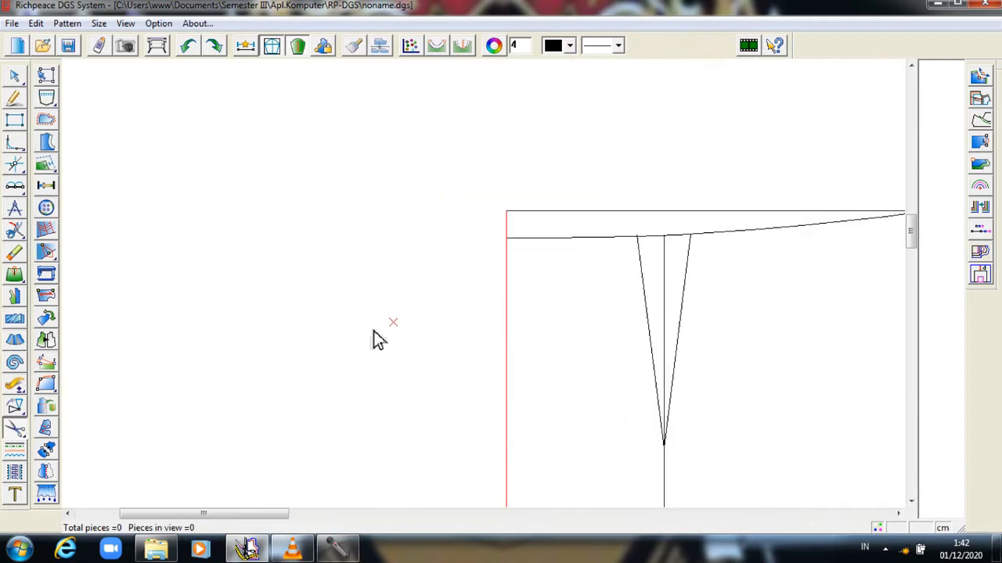
pyautogui.click(15, 229)
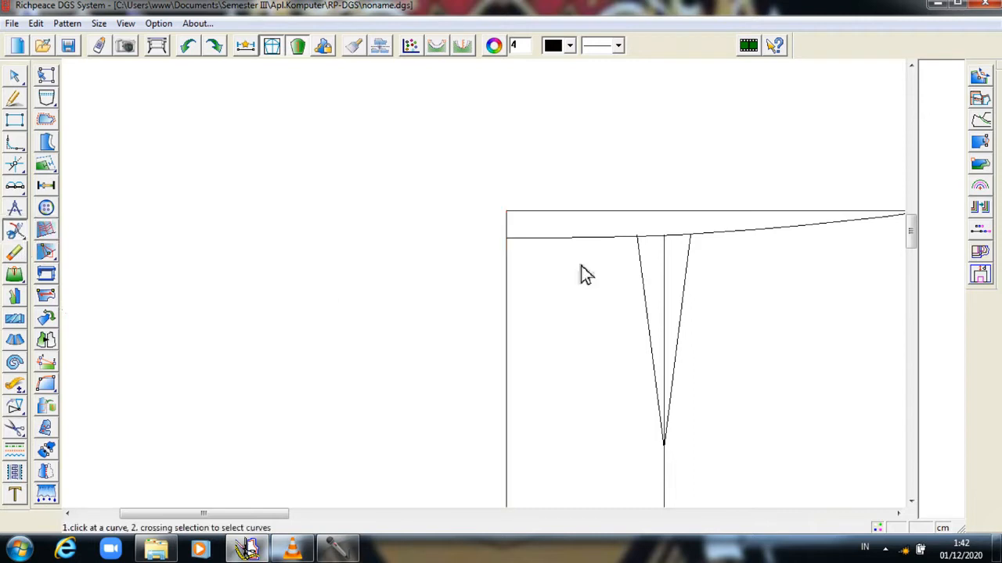
pyautogui.click(508, 240)
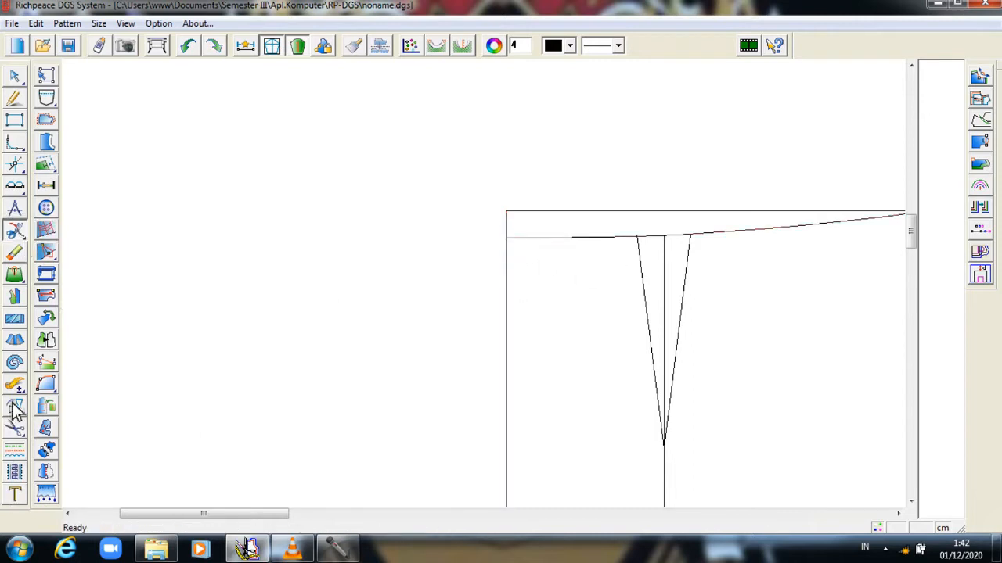
# - Cut out the front skirt piece along the lower centre line, waist curve, both dart legs, side seam and hem
pyautogui.click(15, 429)
pyautogui.click(507, 319)
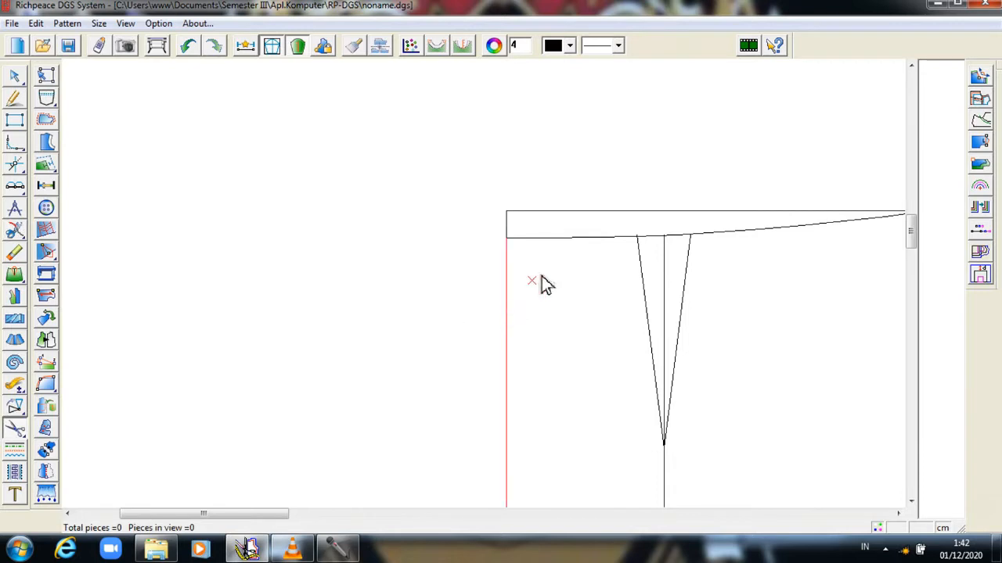
pyautogui.click(564, 239)
pyautogui.click(645, 281)
pyautogui.click(687, 269)
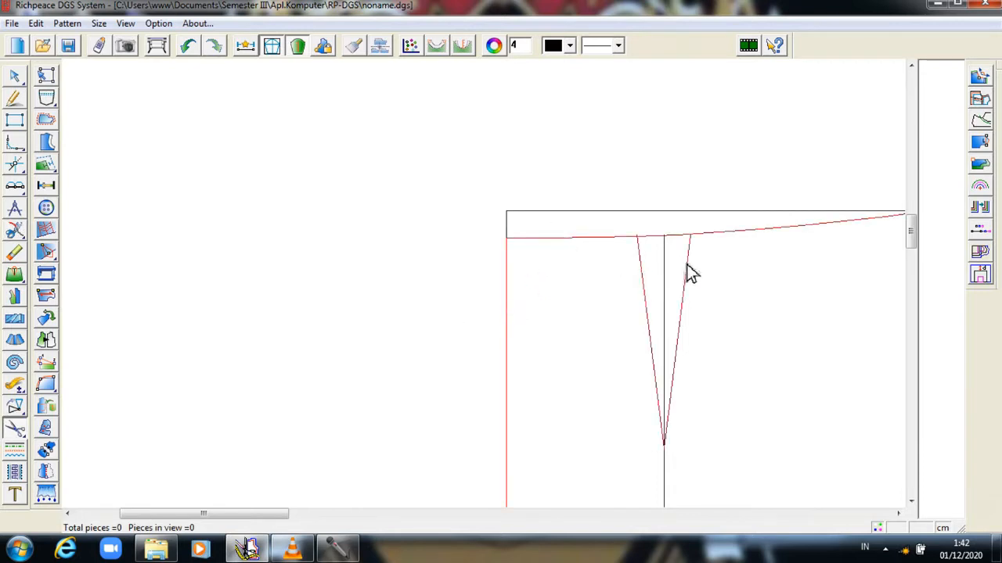
pyautogui.scroll(-2, 671, 450)
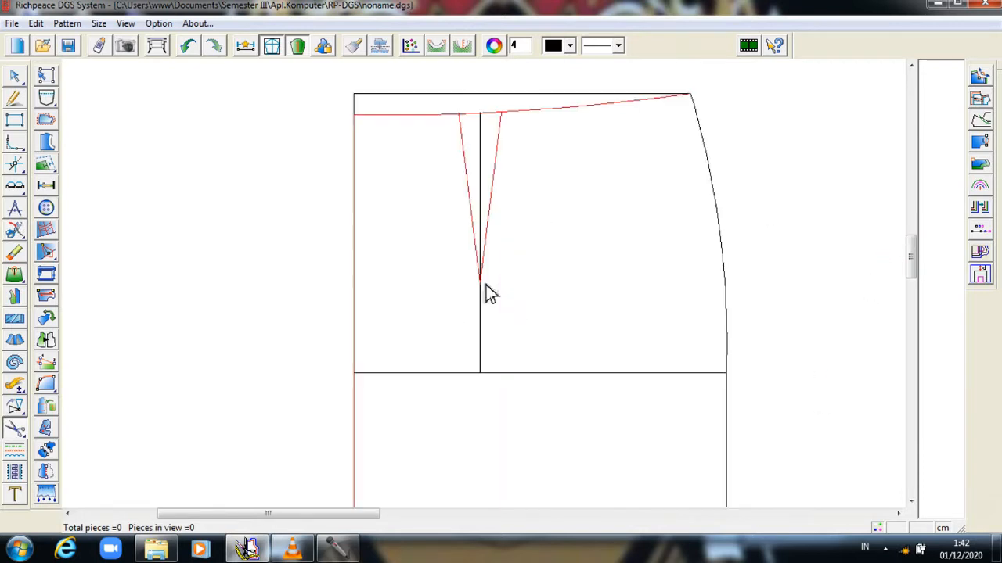
pyautogui.click(666, 202)
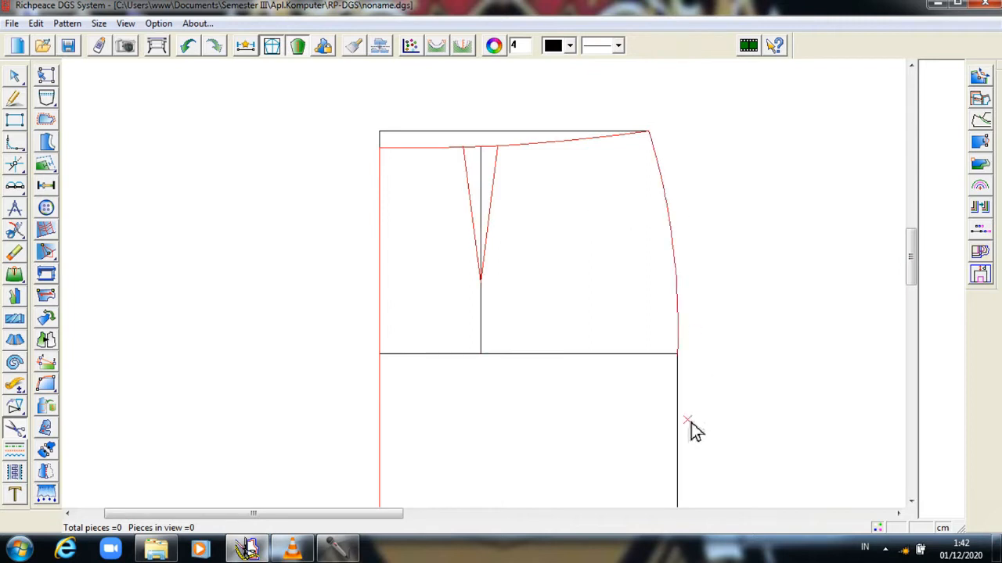
pyautogui.click(679, 430)
pyautogui.moveTo(911, 273); pyautogui.dragTo(908, 409)
pyautogui.rightClick(526, 424)
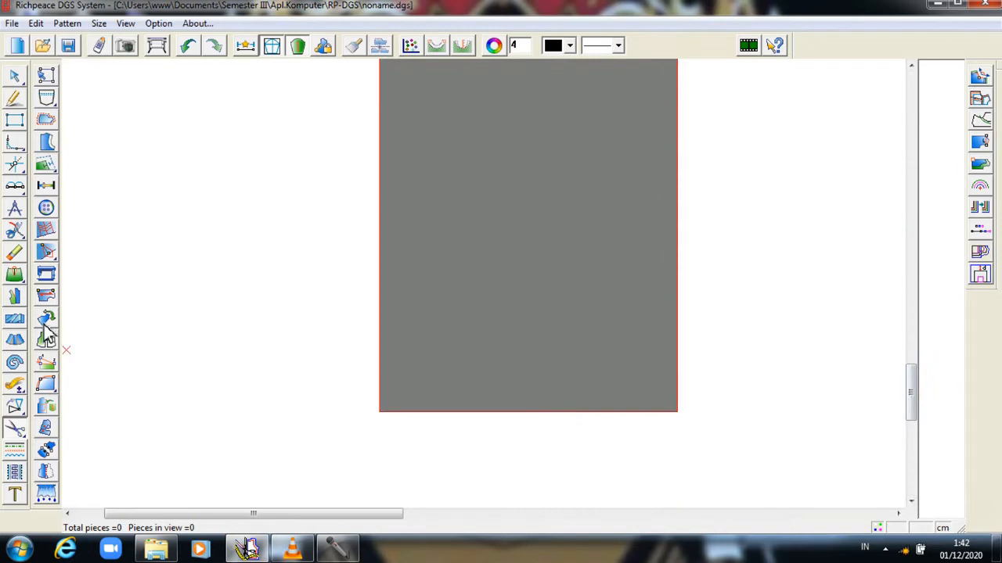
# - Move the newly cut front skirt piece off the draft so it stands just beyond the side seam
pyautogui.rightClick(226, 342)
pyautogui.click(269, 373)
pyautogui.moveTo(366, 362); pyautogui.dragTo(736, 336)
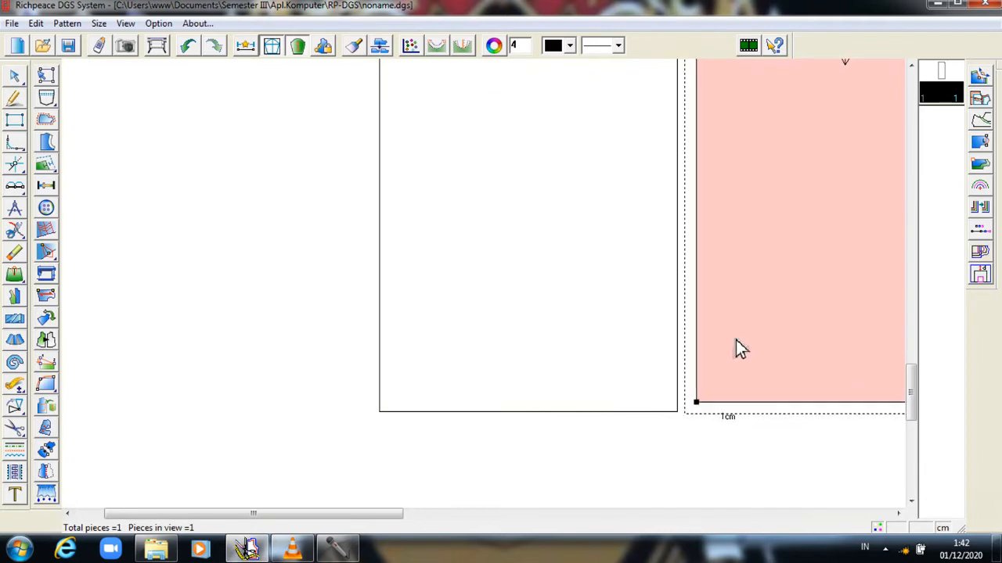
# - Start spreading the front skirt piece, choosing the waist curve as the unstretched edge and the hem as the stretched edge
pyautogui.moveTo(374, 514); pyautogui.dragTo(700, 504)
pyautogui.press('-')
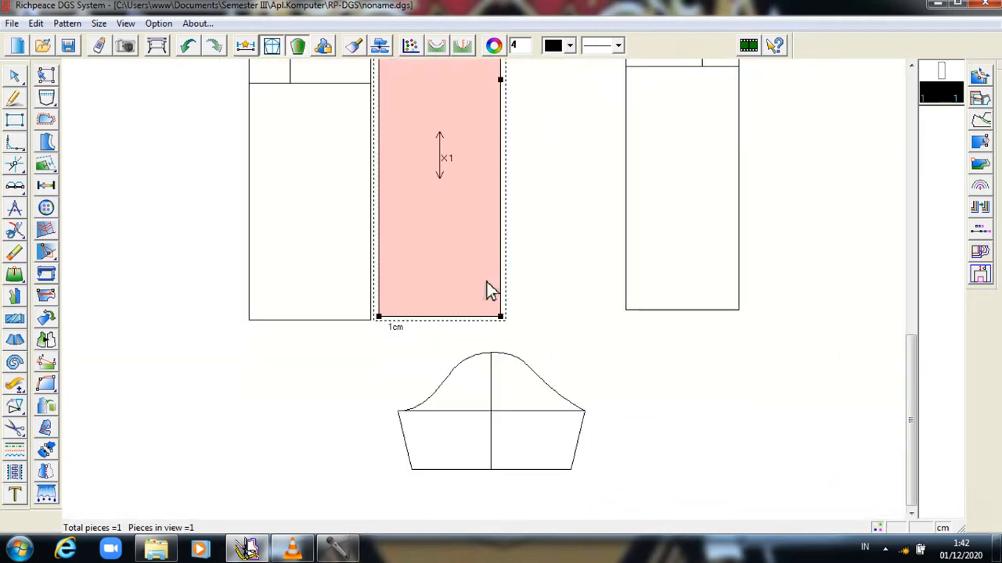
pyautogui.press('+')
pyautogui.press('+')
pyautogui.moveTo(912, 409); pyautogui.dragTo(912, 264)
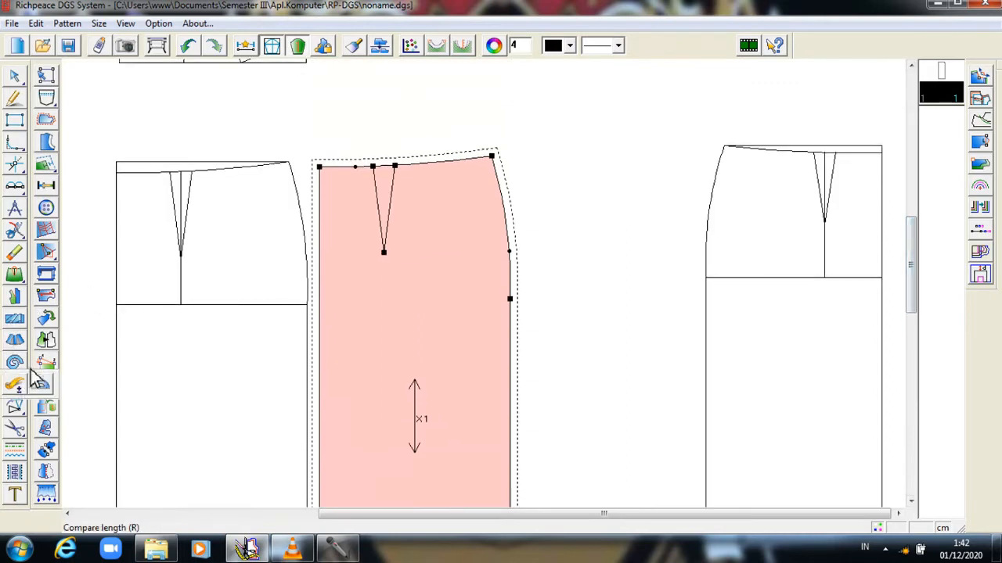
pyautogui.click(15, 339)
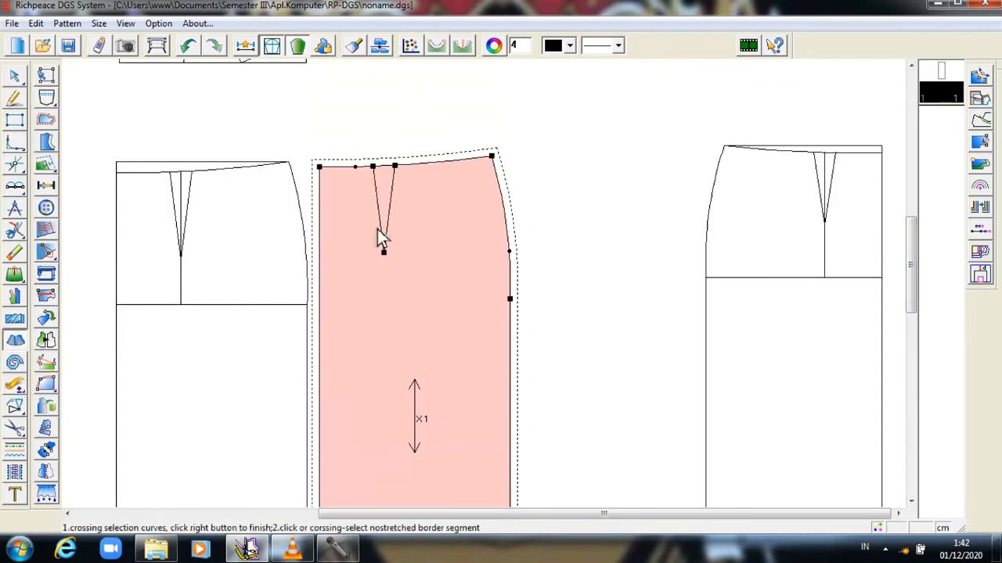
pyautogui.click(407, 167)
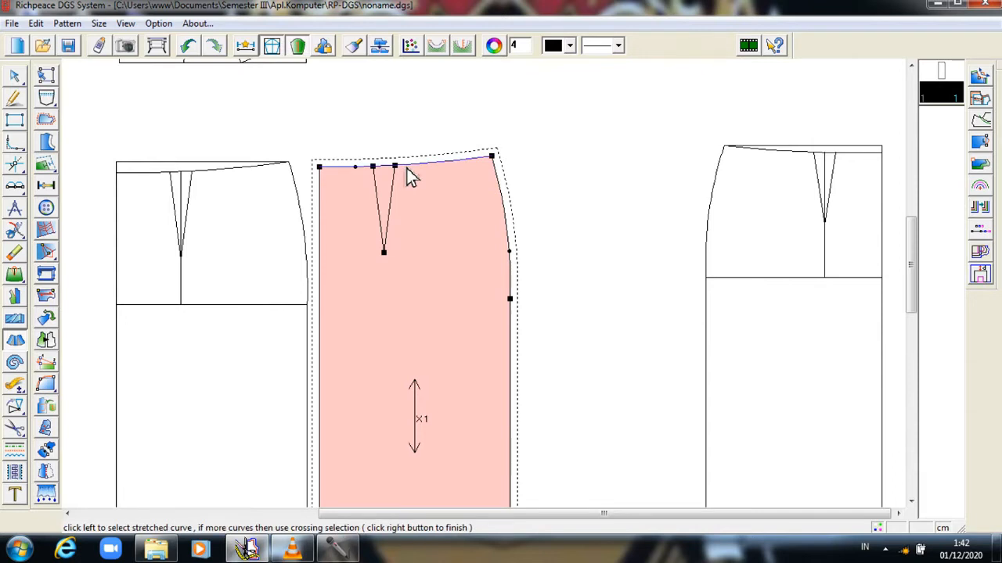
pyautogui.click(413, 172)
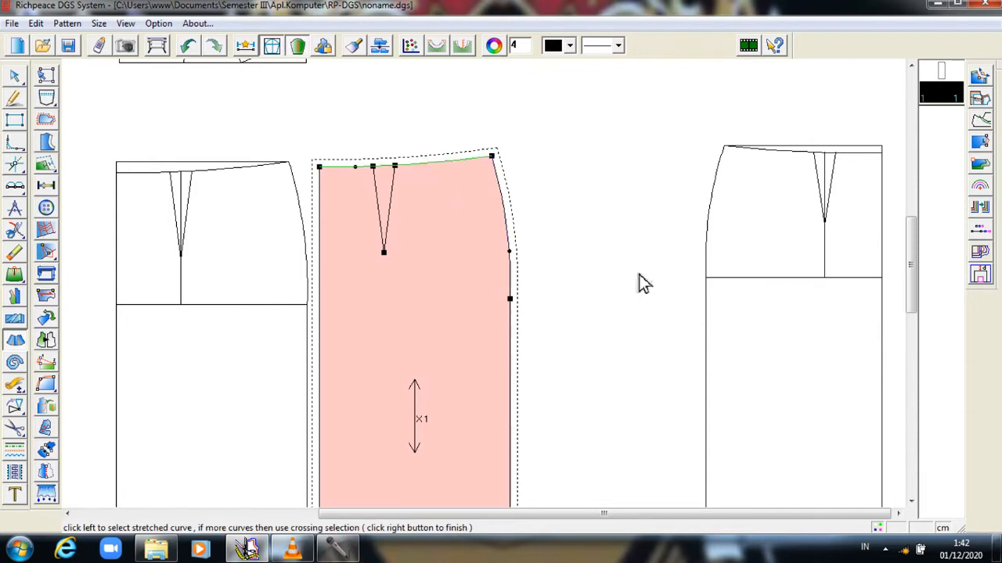
pyautogui.scroll(-5, 923, 262)
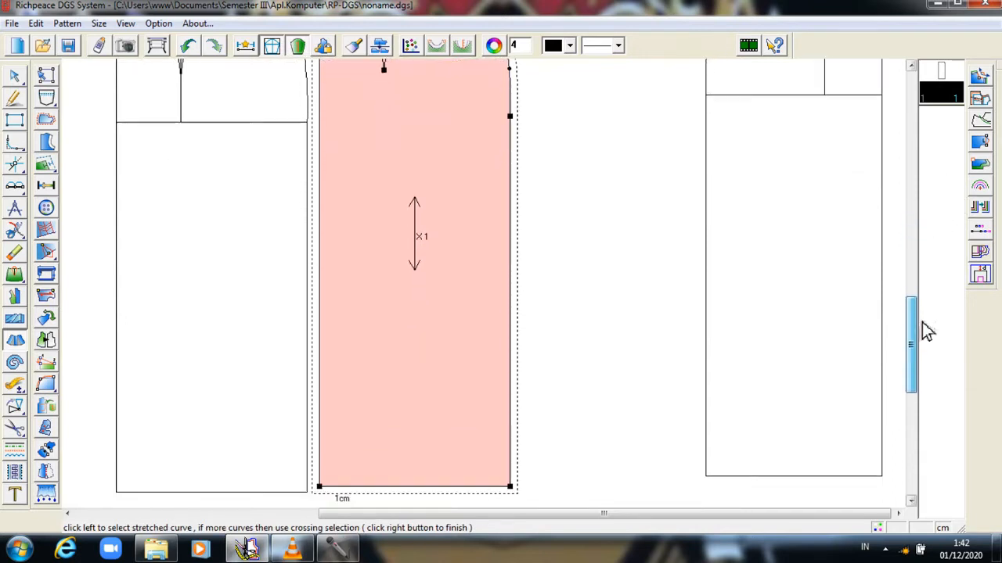
pyautogui.click(384, 451)
pyautogui.rightClick(385, 453)
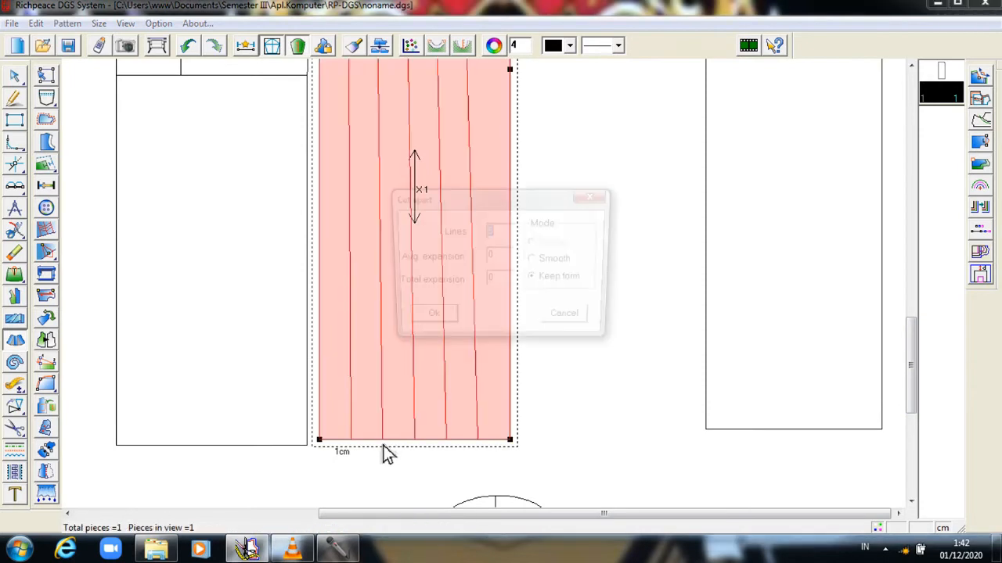
# - Flare the front skirt's hem using 4 cut lines and a total expansion of 12 cm in Smooth mode
pyautogui.write('4')
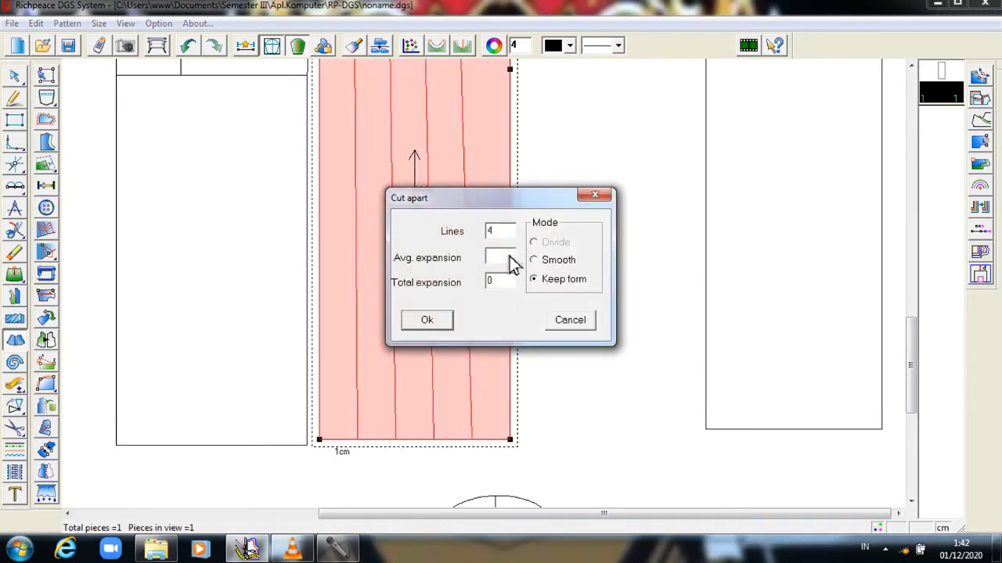
pyautogui.write('4')
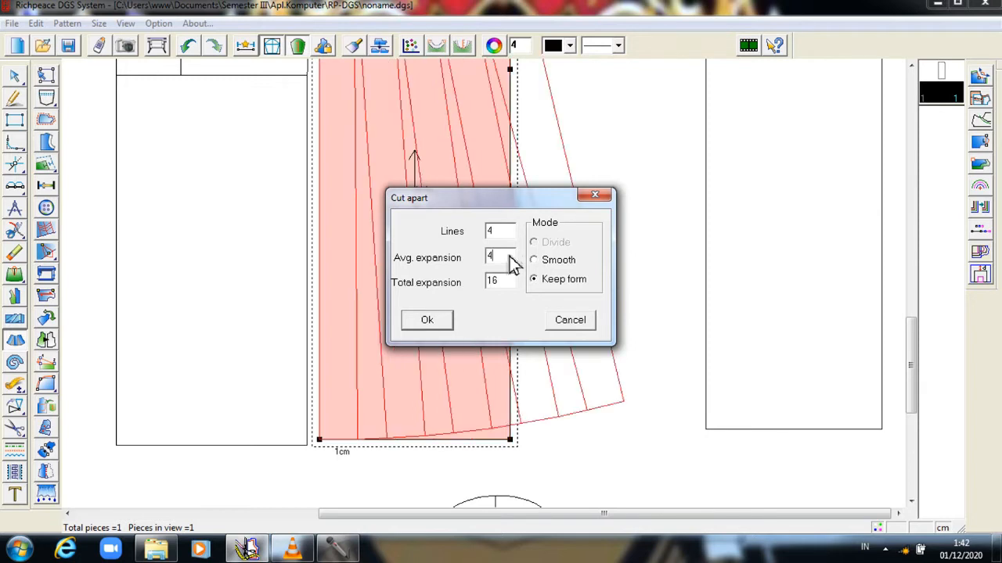
pyautogui.press('BackSpace')
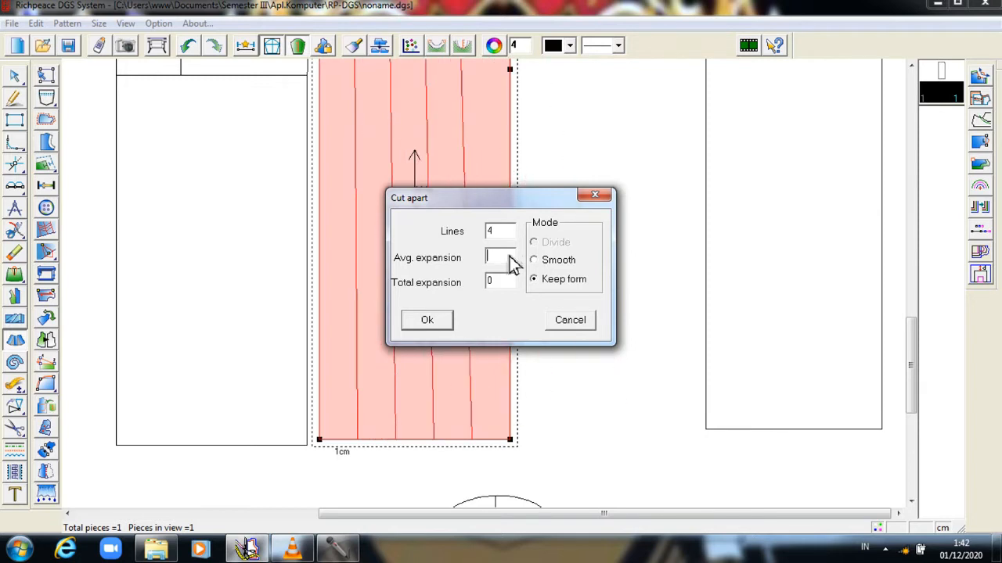
pyautogui.write('2')
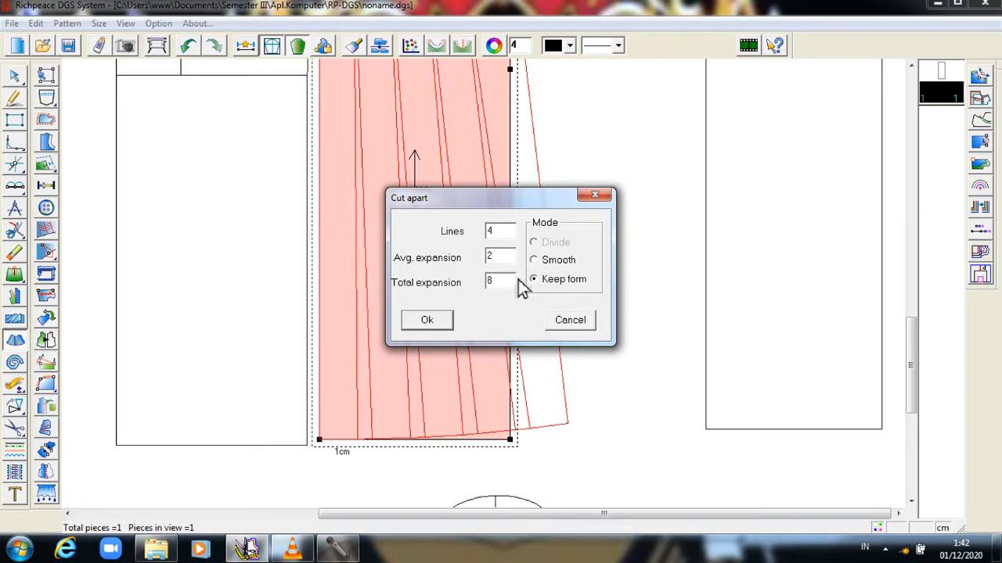
pyautogui.press('BackSpace')
pyautogui.write('12')
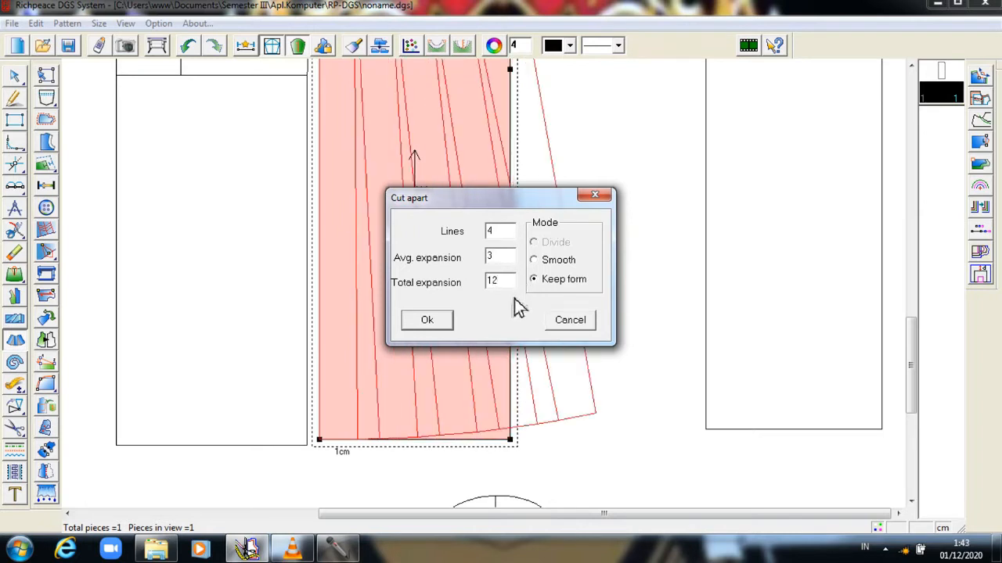
pyautogui.click(549, 262)
pyautogui.click(451, 324)
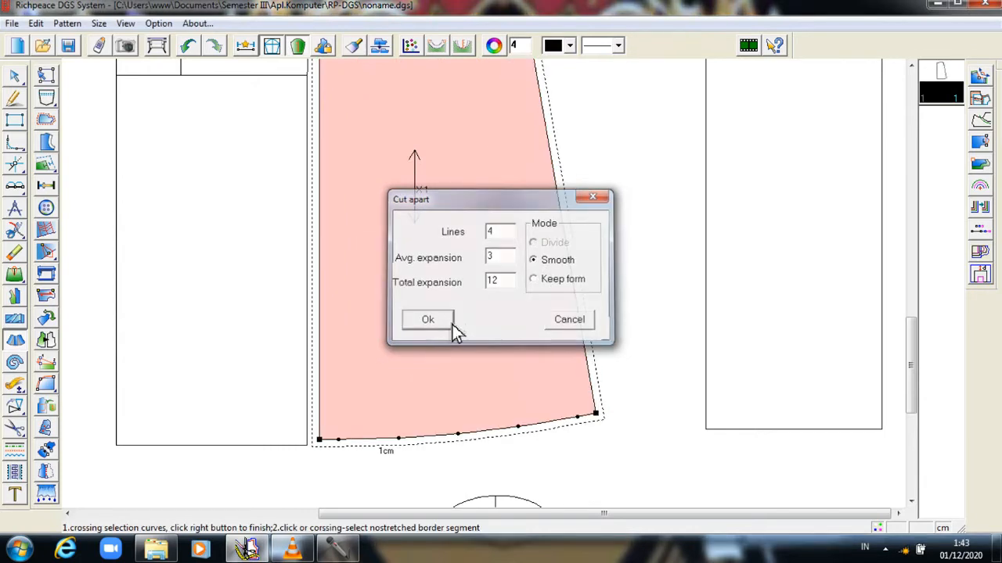
# - Split the back skirt panel's centre line at its meeting point with the waist curve
pyautogui.scroll(-4, 486, 288)
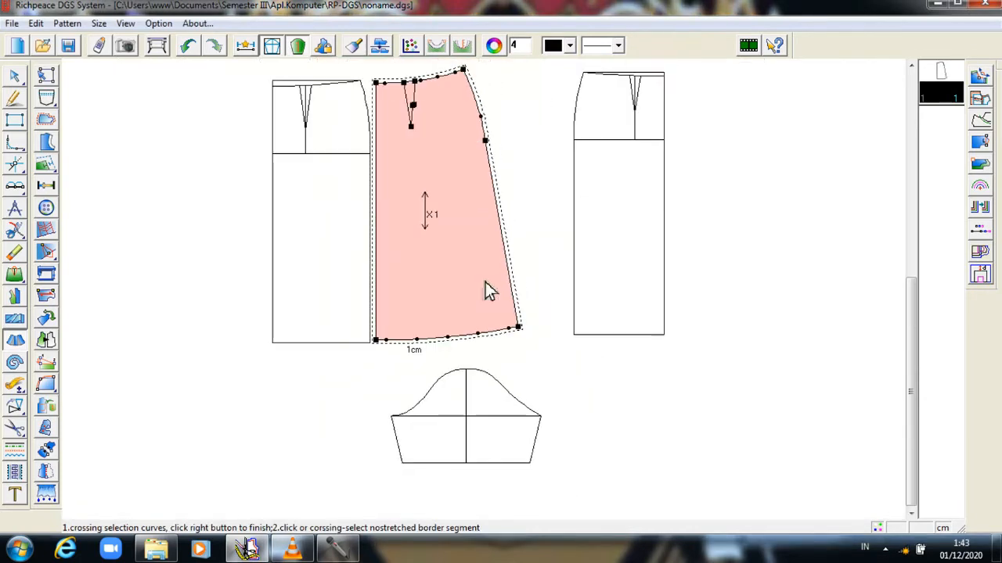
pyautogui.scroll(4, 488, 297)
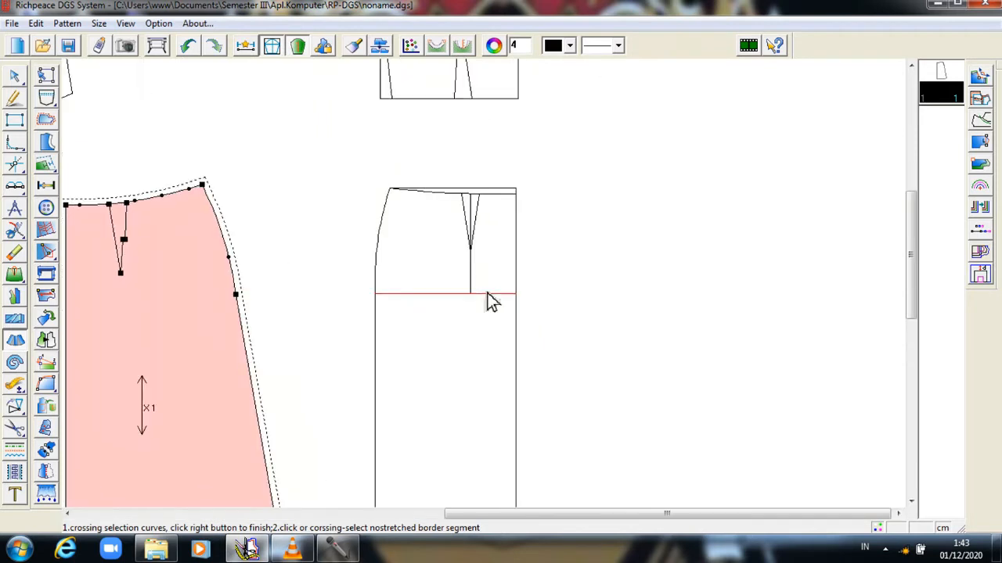
pyautogui.click(15, 428)
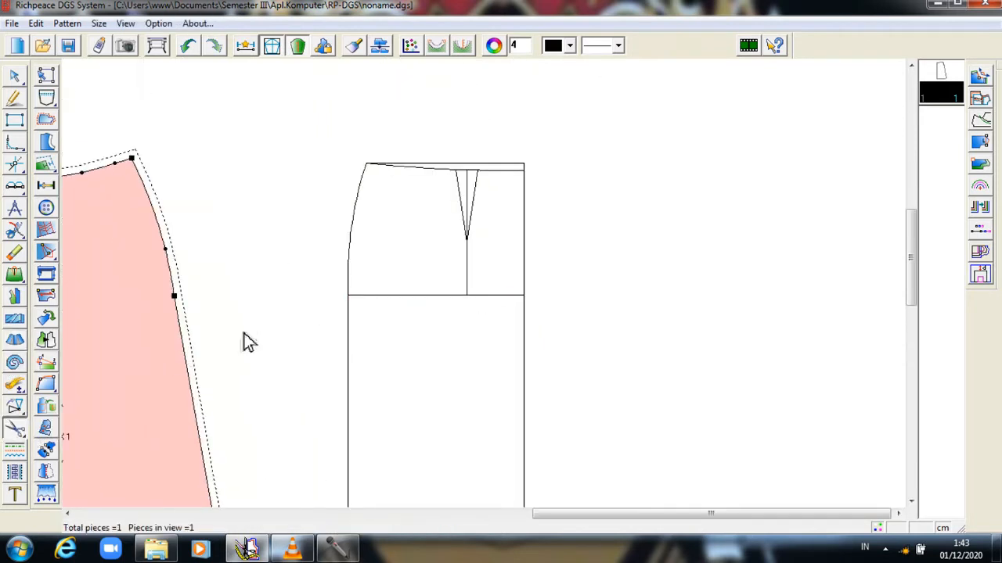
pyautogui.click(17, 231)
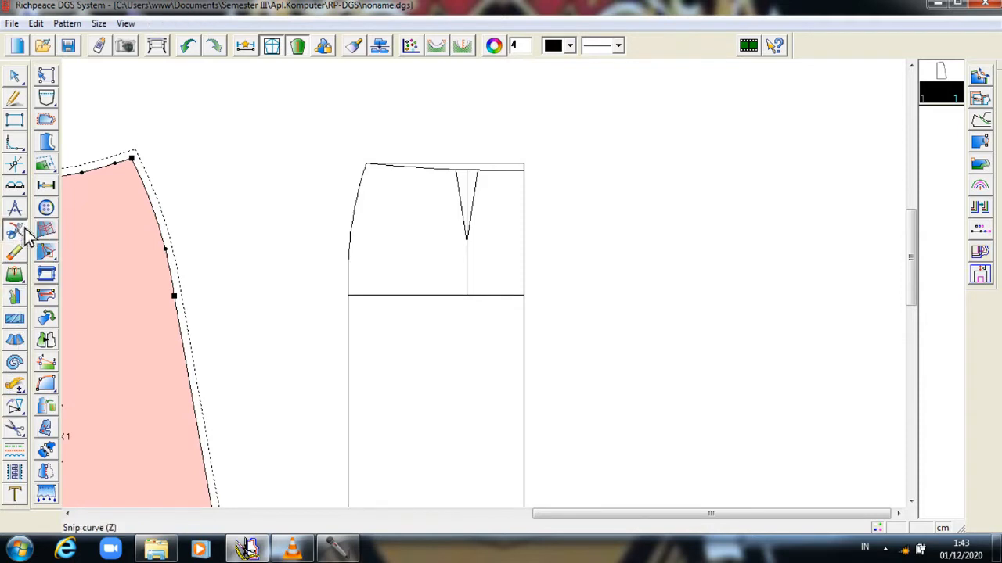
pyautogui.click(529, 175)
pyautogui.click(529, 173)
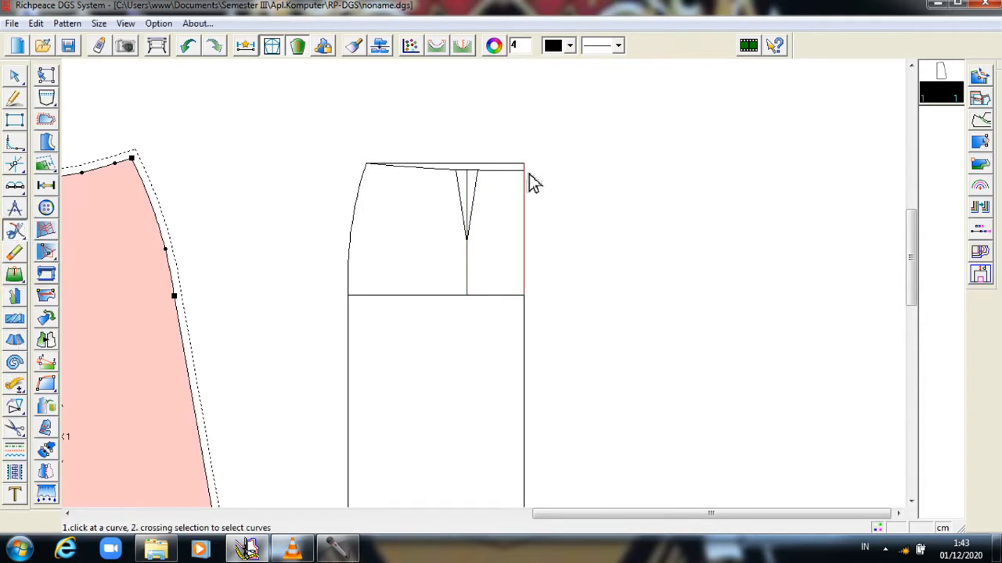
pyautogui.click(529, 174)
pyautogui.click(529, 173)
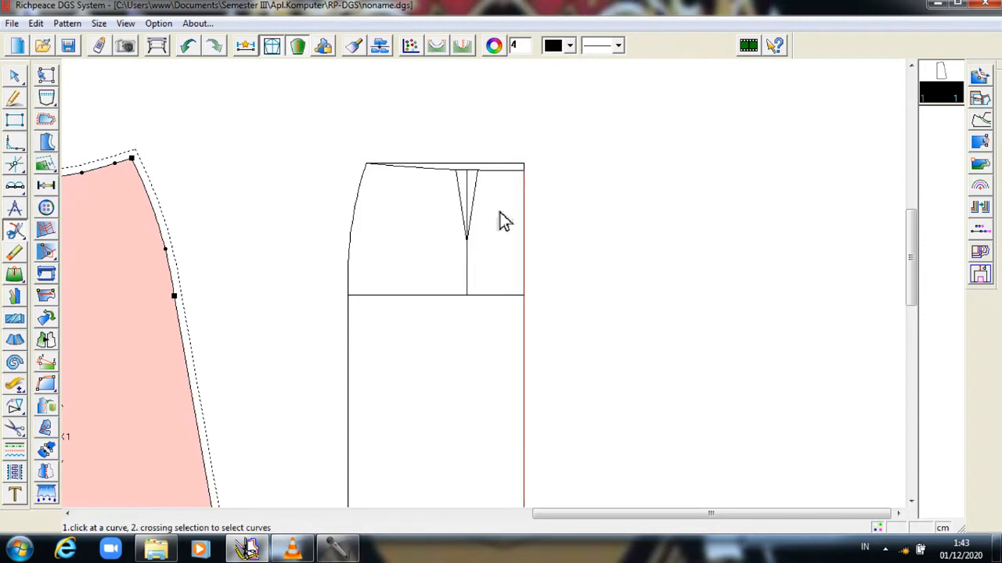
# - Cut out the back skirt piece along the lower centre line, waist curve, both dart legs, side seam and hem
pyautogui.click(14, 429)
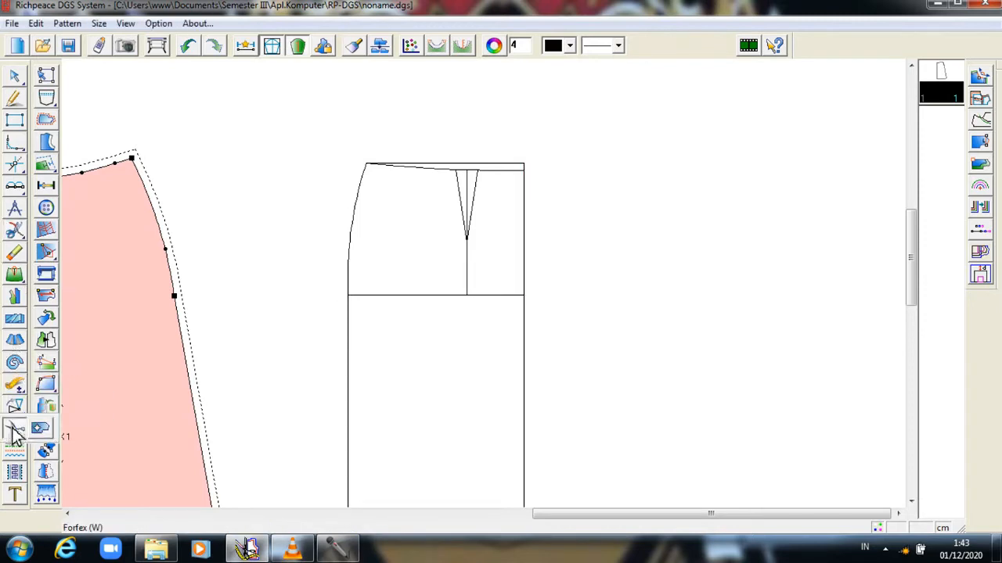
pyautogui.click(13, 430)
pyautogui.click(530, 250)
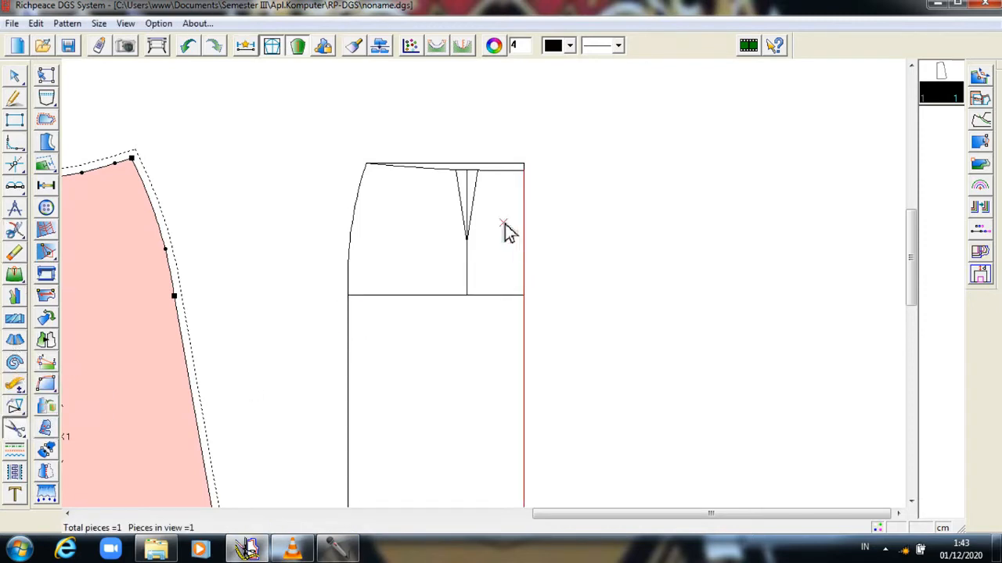
pyautogui.click(491, 174)
pyautogui.click(480, 183)
pyautogui.click(457, 195)
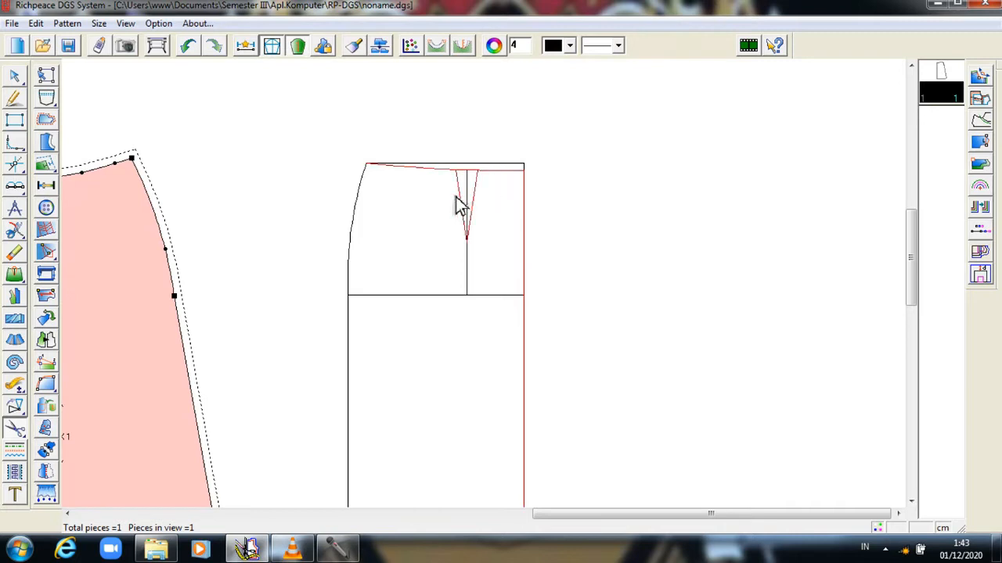
pyautogui.click(361, 227)
pyautogui.click(349, 342)
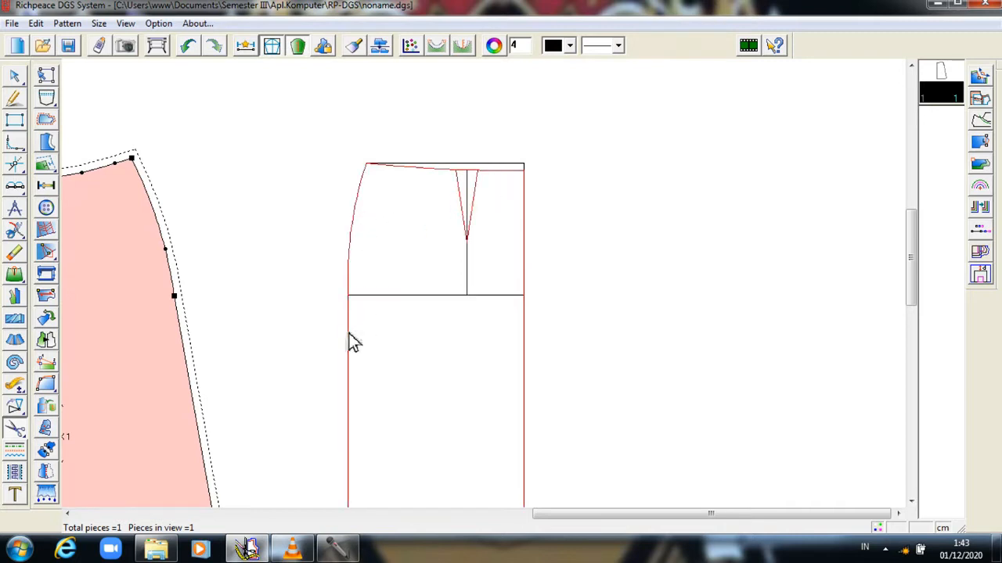
pyautogui.moveTo(912, 270); pyautogui.dragTo(827, 443)
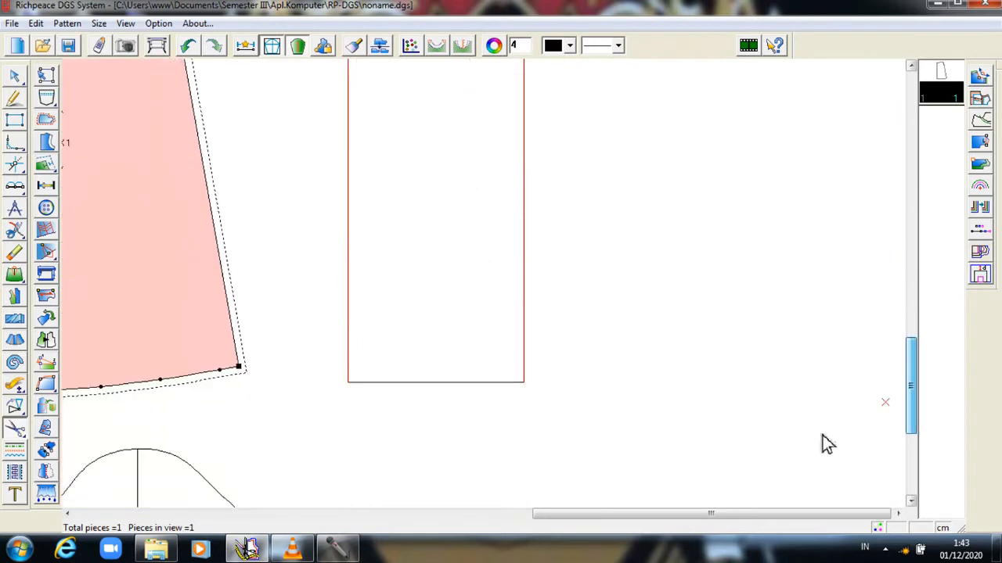
pyautogui.rightClick(402, 456)
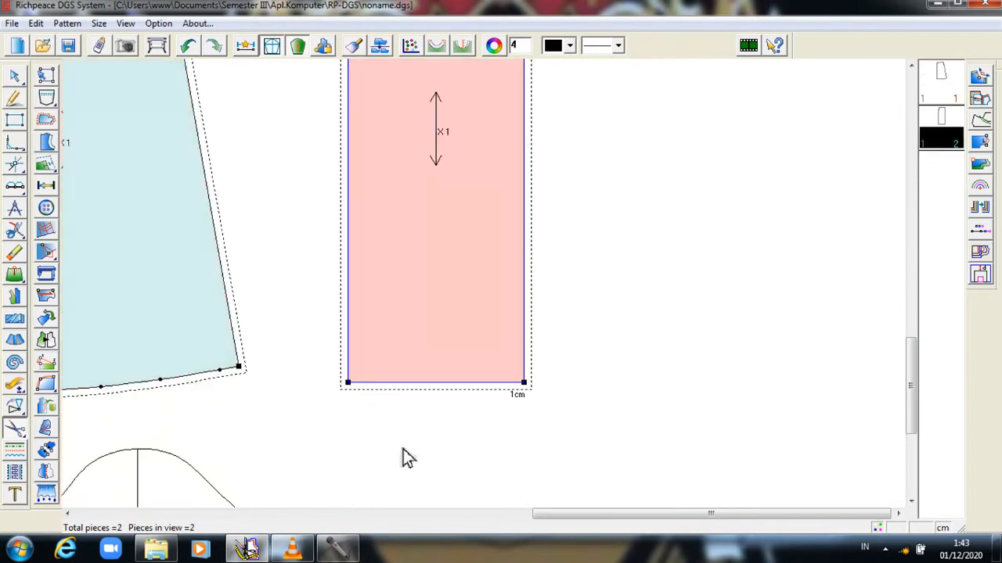
# - Move the newly cut back skirt piece off the draft into the empty space beyond the centre line
pyautogui.rightClick(407, 454)
pyautogui.click(447, 506)
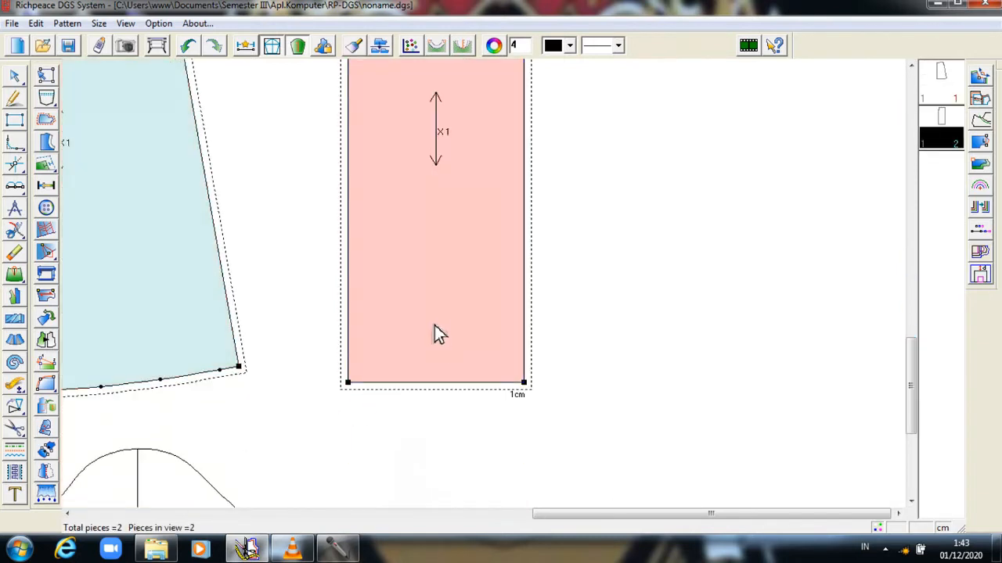
pyautogui.moveTo(436, 335); pyautogui.dragTo(722, 317)
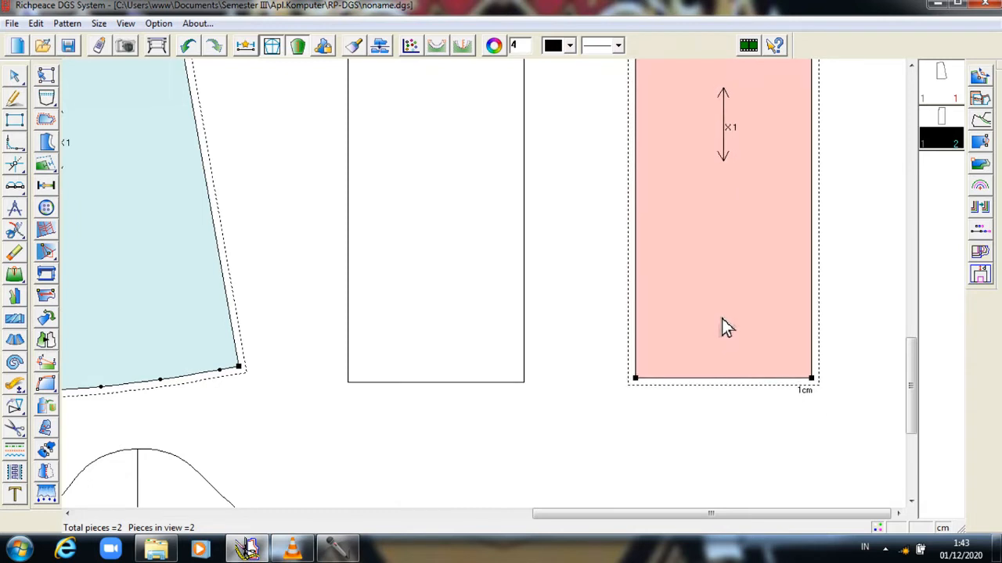
# - Start spreading the back skirt piece, with the waist curve as the unstretched edge and the hem as the stretched edge
pyautogui.scroll(2, 900, 276)
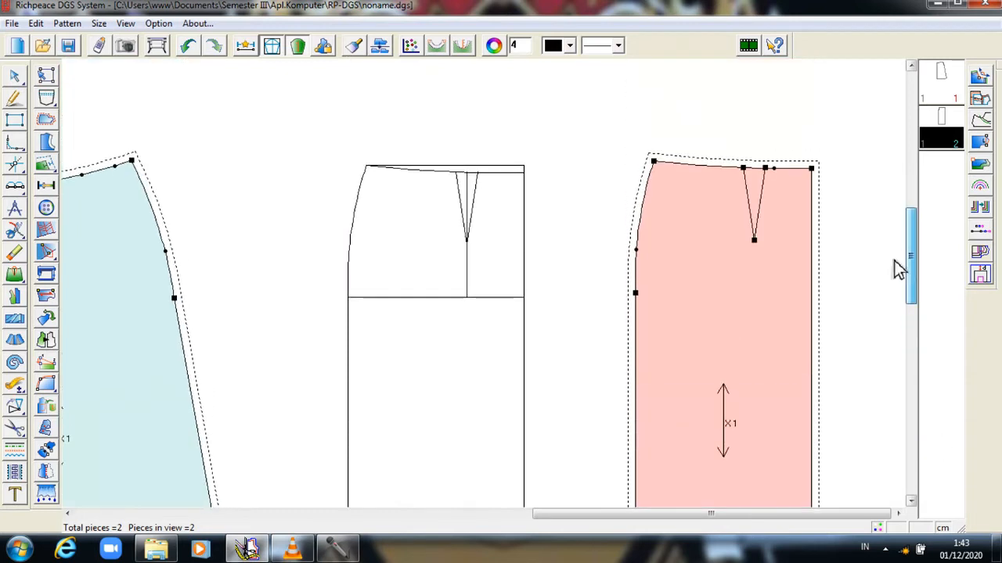
pyautogui.click(14, 341)
pyautogui.click(718, 173)
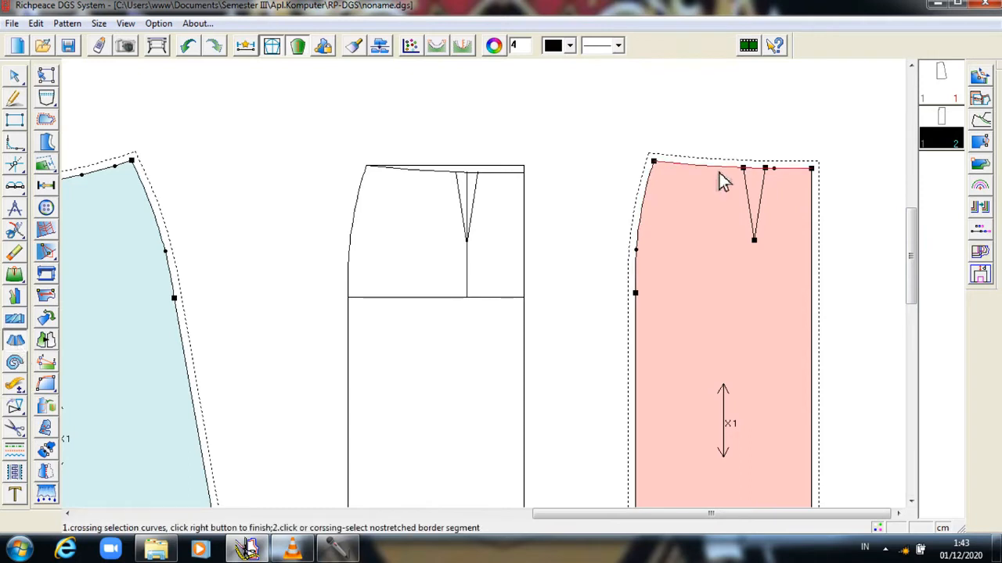
pyautogui.rightClick(718, 174)
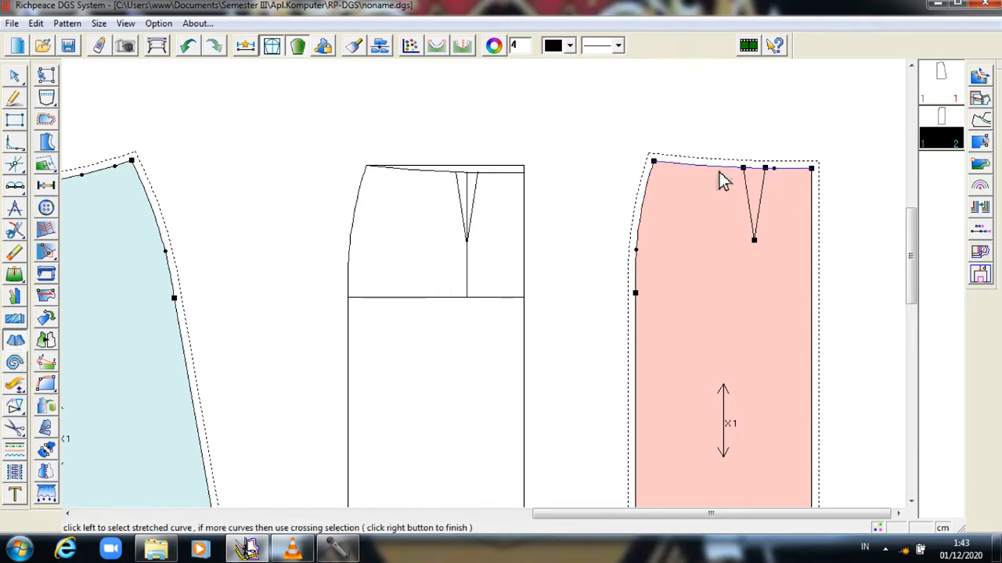
pyautogui.moveTo(913, 261); pyautogui.dragTo(944, 365)
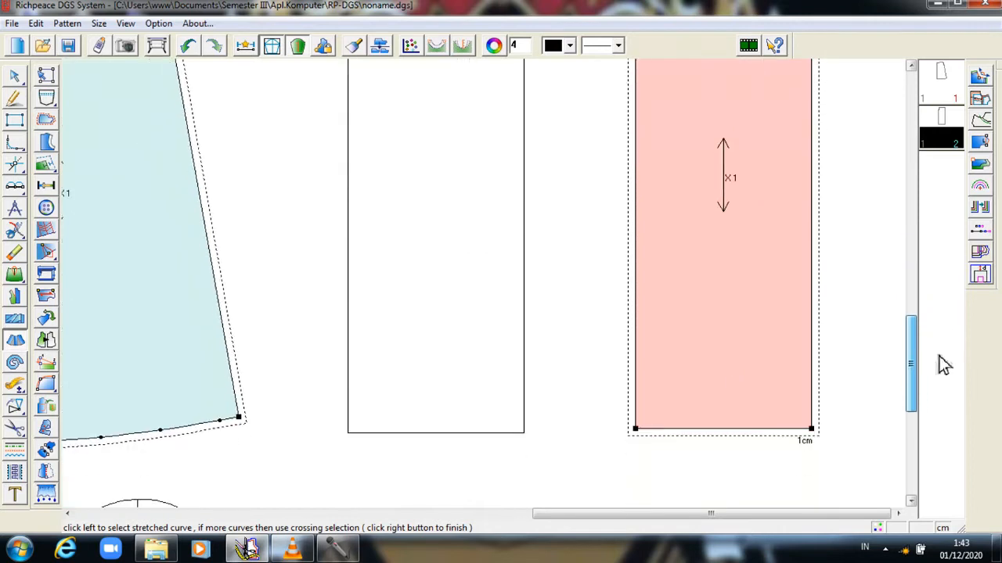
pyautogui.click(736, 439)
pyautogui.rightClick(658, 419)
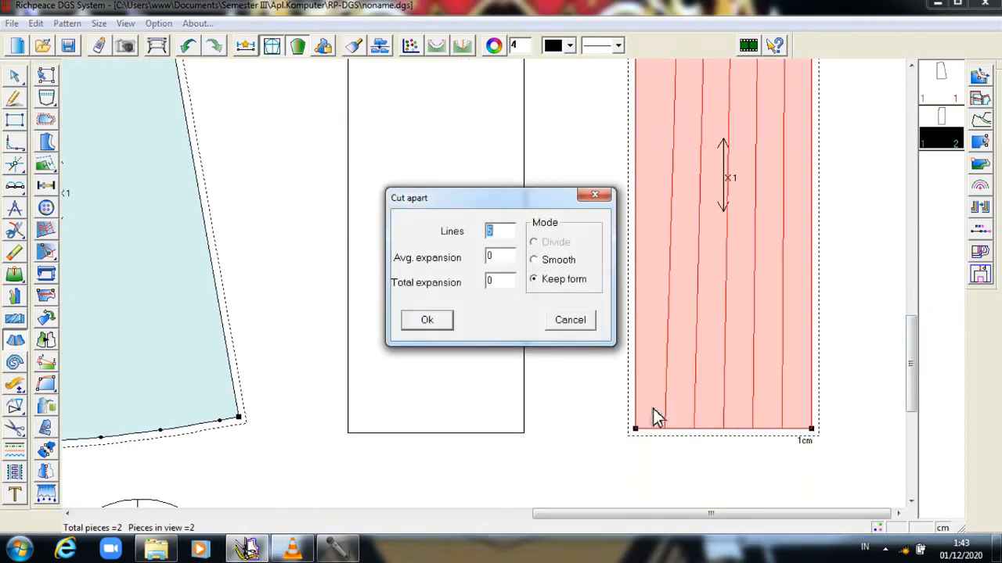
# - Spread the back skirt hem along 4 cut lines with an average expansion of 3 cm in Smooth mode
pyautogui.write('4')
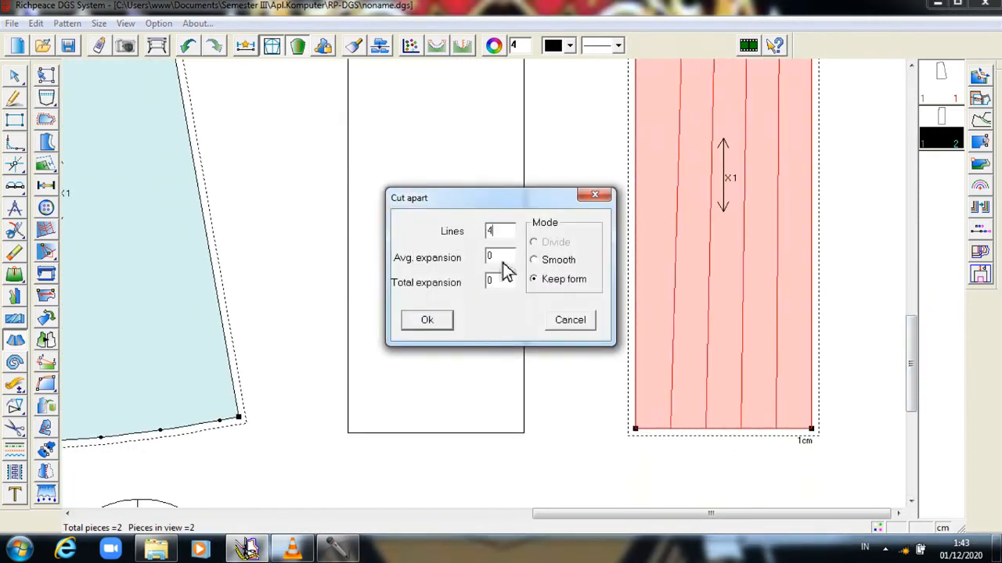
pyautogui.write('3')
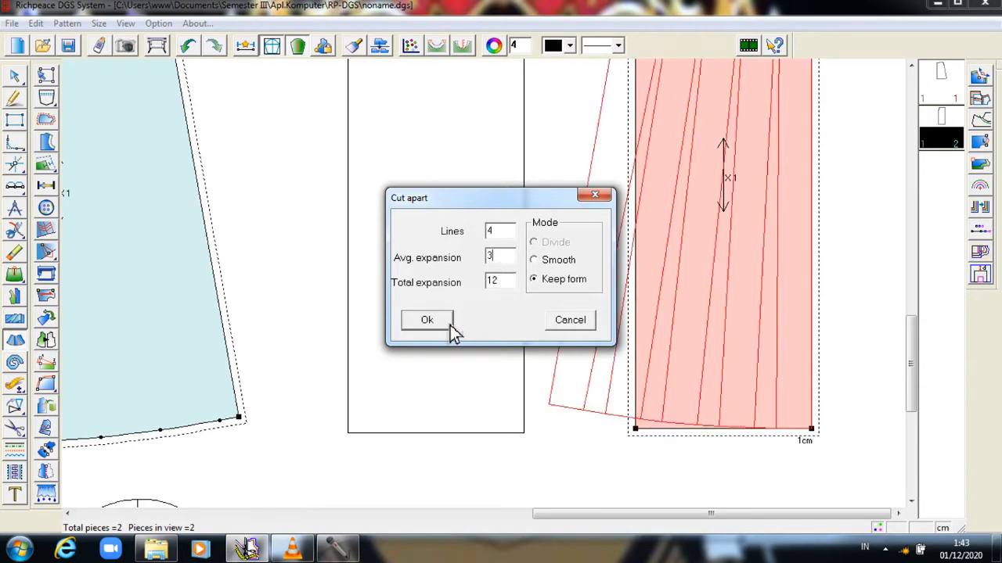
pyautogui.click(557, 262)
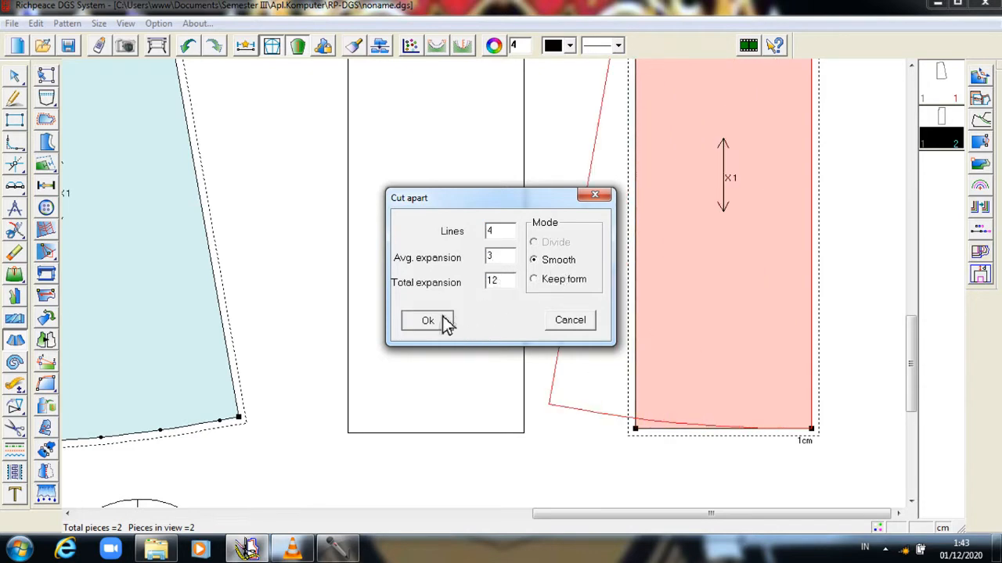
pyautogui.click(428, 321)
# - Split the front bodice's centre line at its meeting point with the widened neckline curve
pyautogui.scroll(-3, 667, 360)
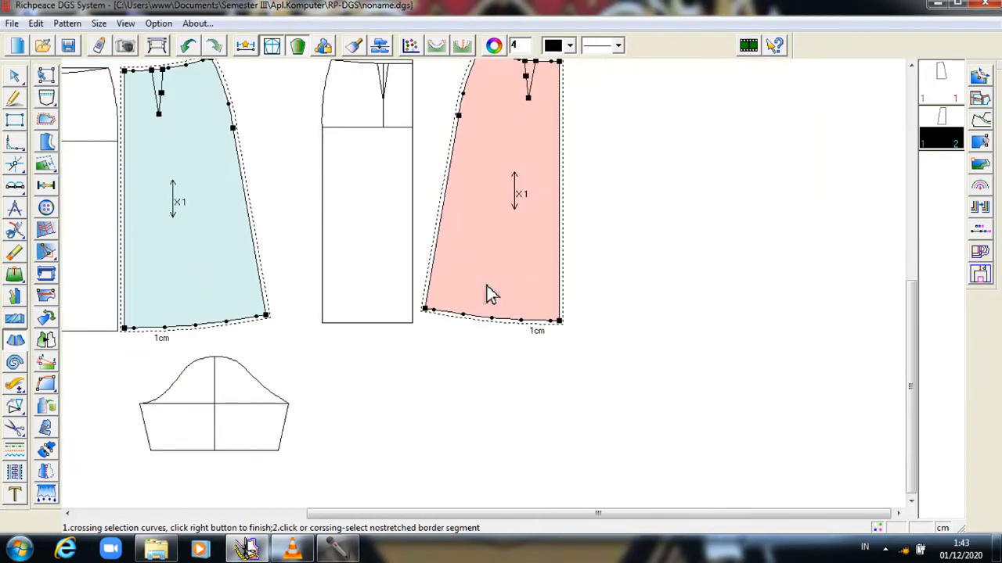
pyautogui.scroll(-1, 487, 285)
pyautogui.moveTo(912, 344); pyautogui.dragTo(853, 188)
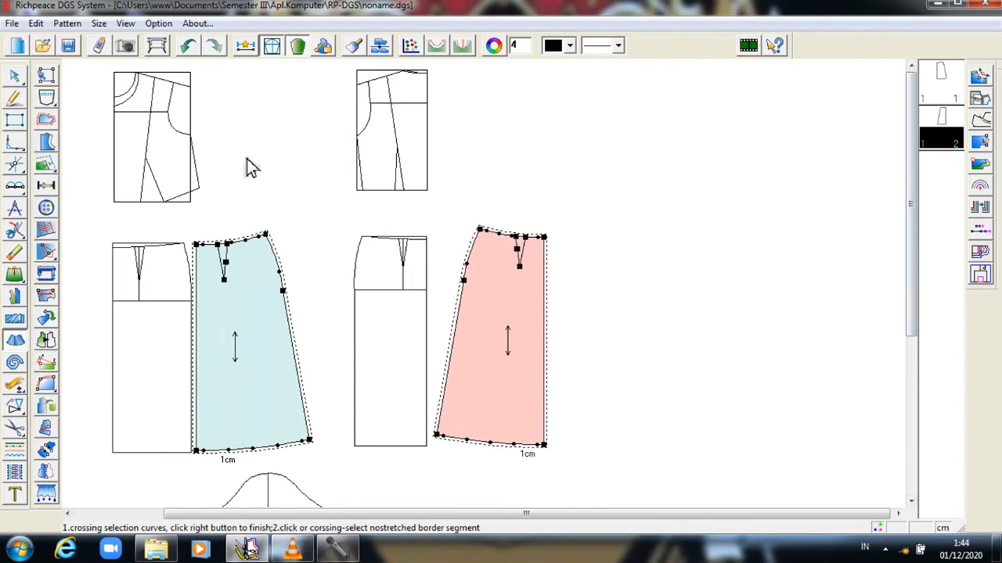
pyautogui.scroll(3, 501, 306)
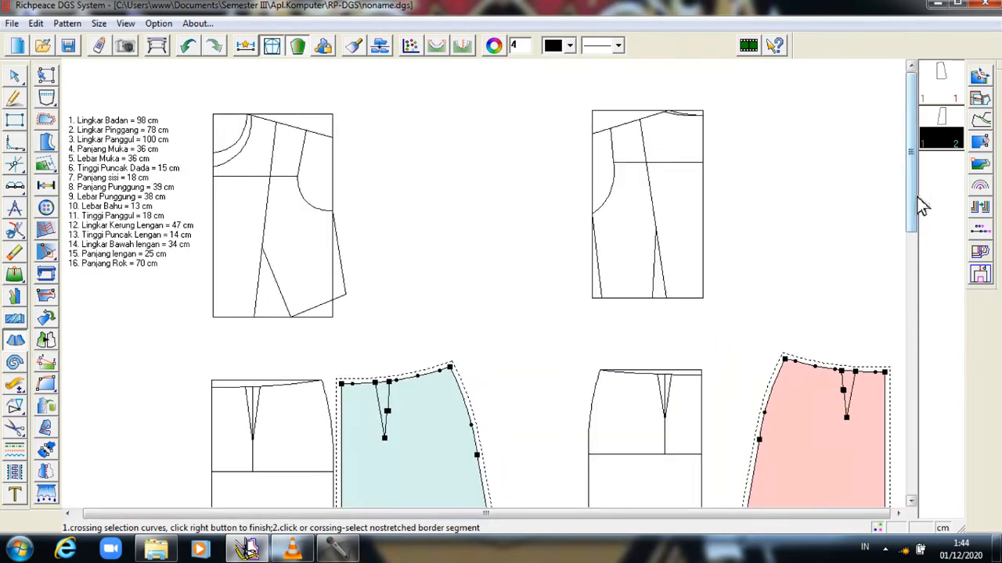
pyautogui.moveTo(912, 207)
pyautogui.mouseDown()
pyautogui.moveTo(923, 227)
pyautogui.moveTo(925, 334)
pyautogui.moveTo(912, 289)
pyautogui.moveTo(912, 207)
pyautogui.mouseUp()
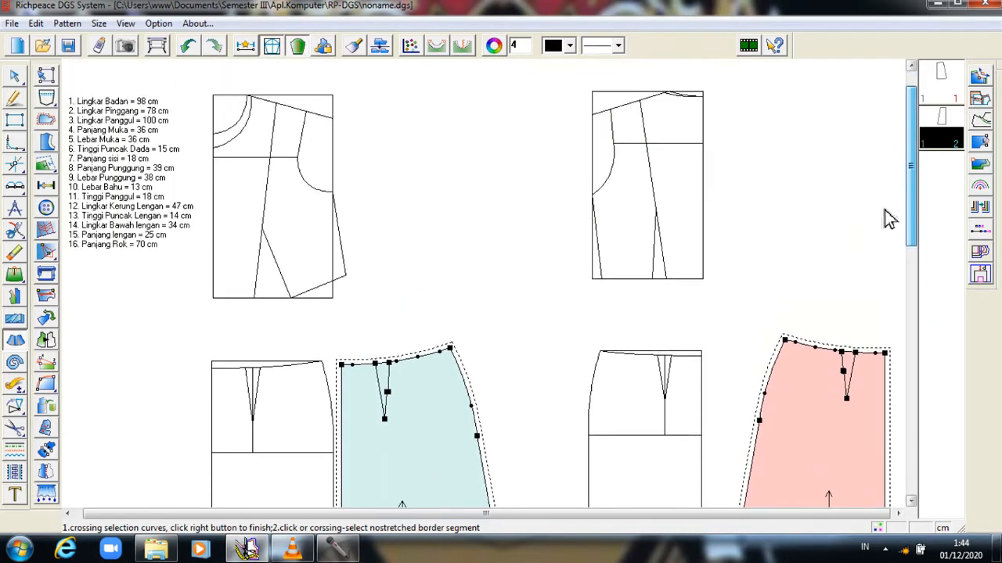
pyautogui.scroll(2, 488, 288)
pyautogui.scroll(1, 488, 288)
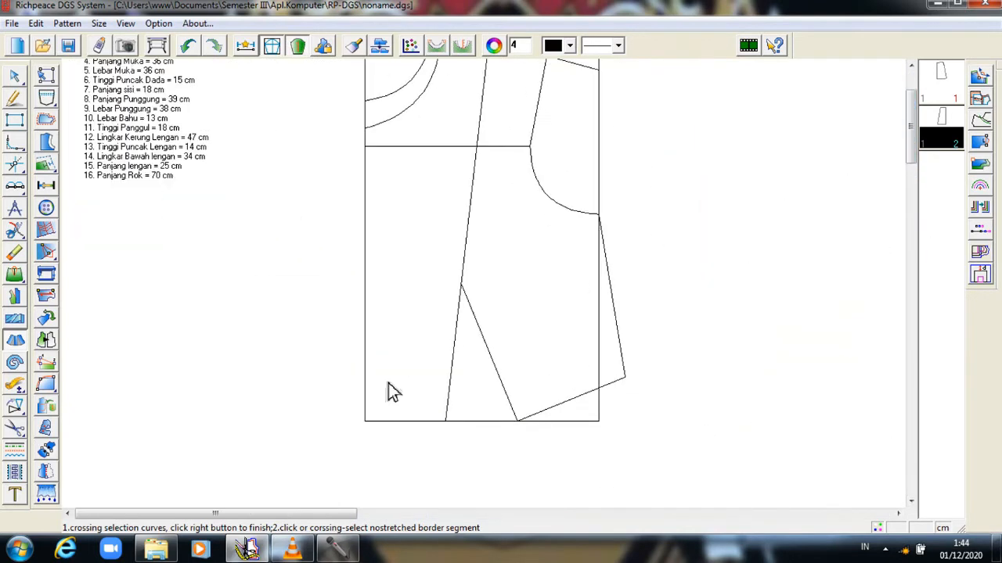
pyautogui.scroll(-1, 477, 317)
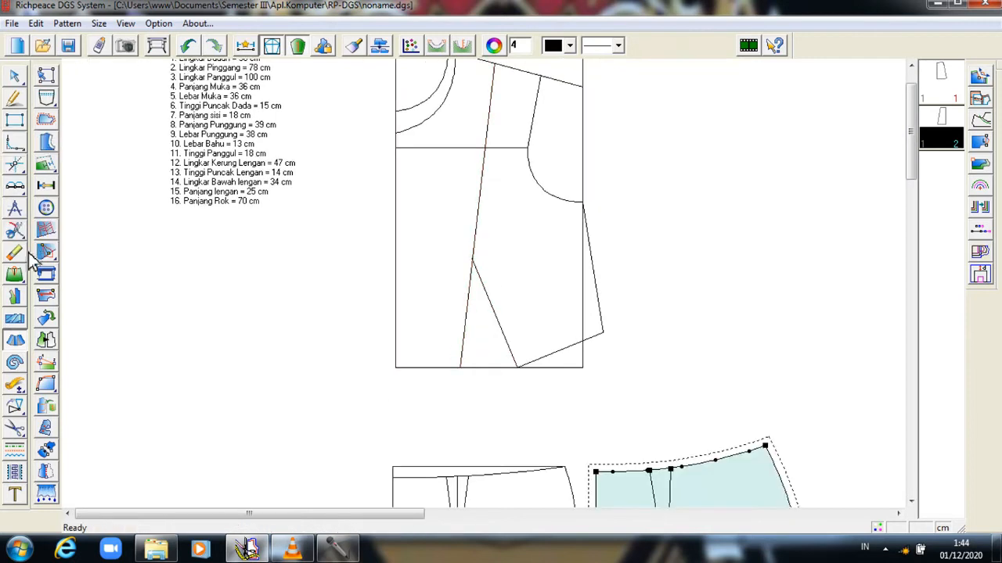
pyautogui.click(15, 230)
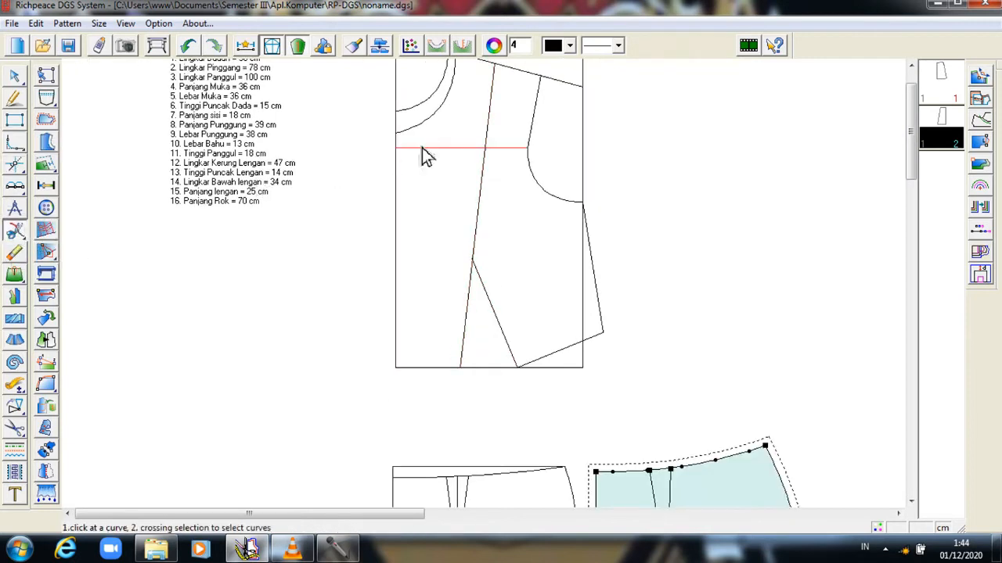
pyautogui.click(398, 145)
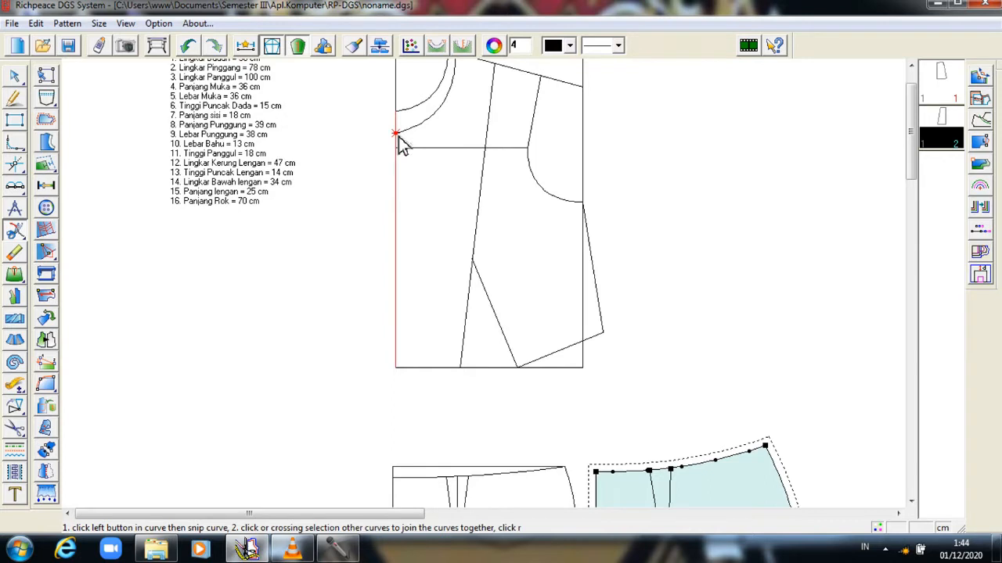
pyautogui.click(398, 136)
# - Split the front bodice's shoulder line where the widened neckline curve meets it
pyautogui.scroll(2, 457, 96)
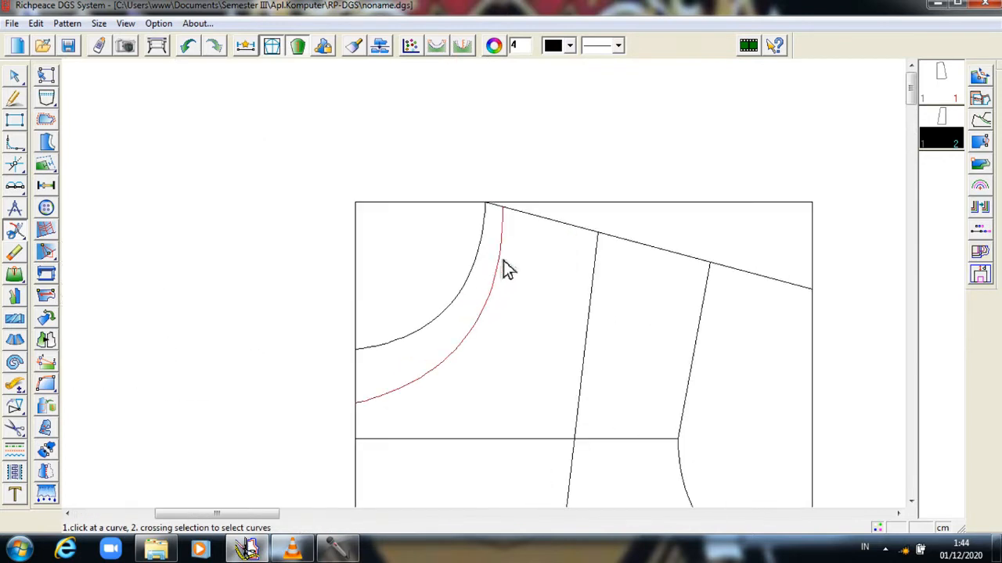
pyautogui.click(505, 210)
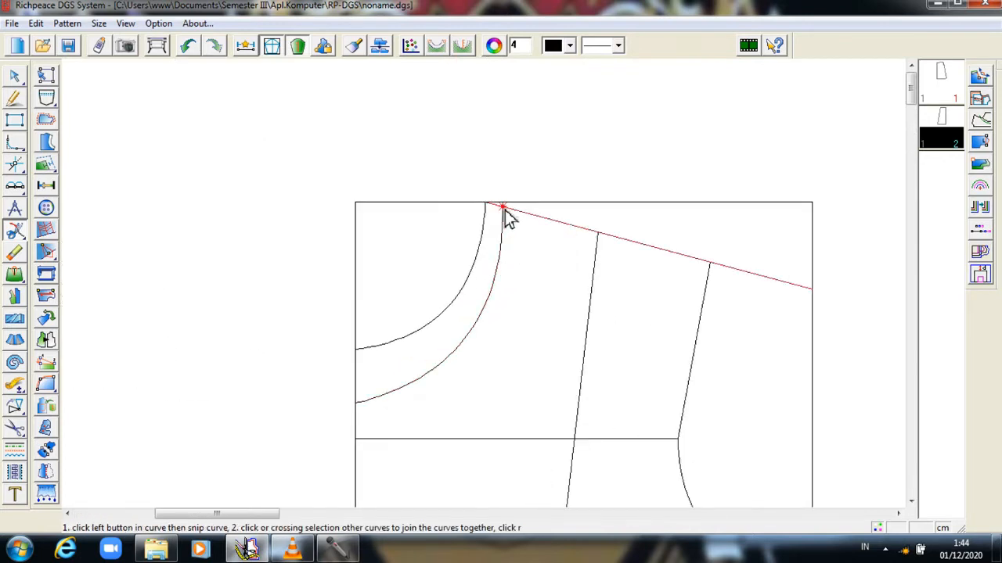
pyautogui.click(504, 209)
pyautogui.scroll(-2, 488, 293)
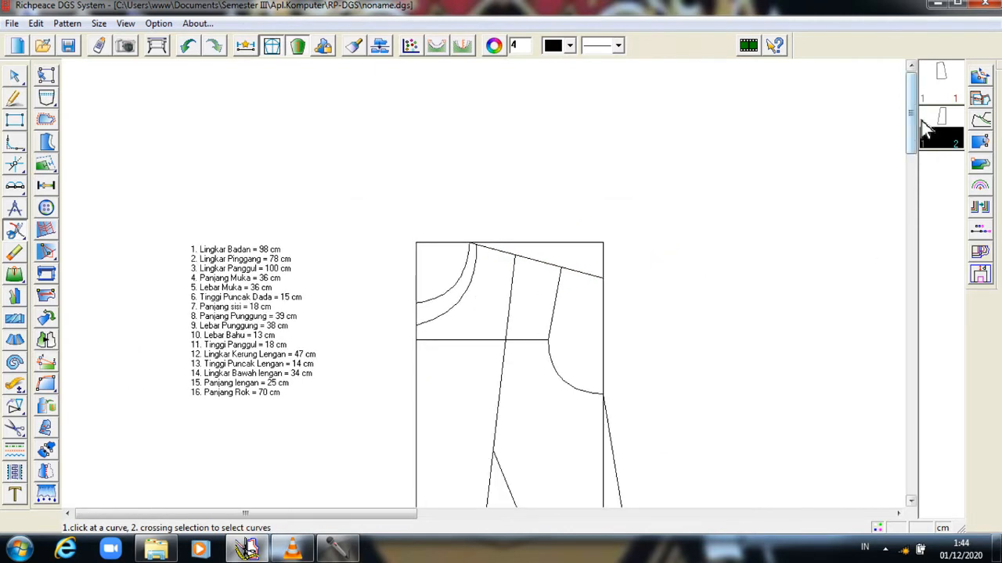
pyautogui.moveTo(921, 121); pyautogui.dragTo(919, 179)
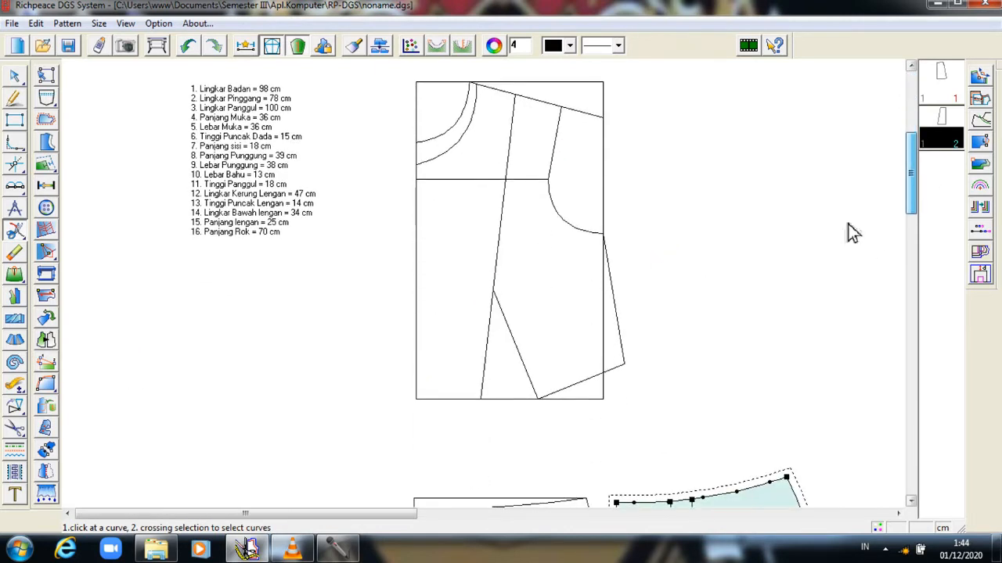
pyautogui.click(14, 427)
pyautogui.click(416, 273)
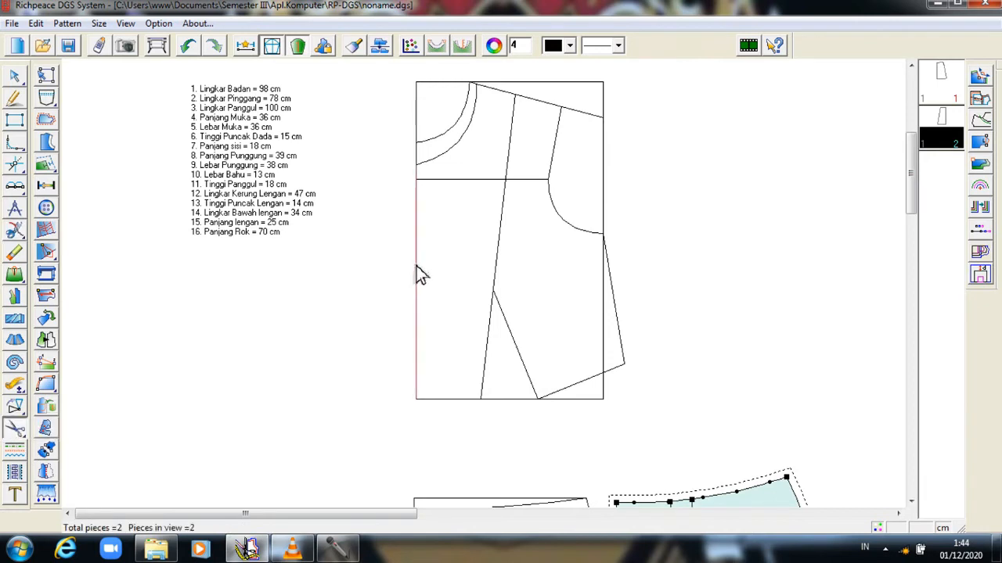
pyautogui.click(436, 160)
pyautogui.click(512, 102)
pyautogui.click(565, 162)
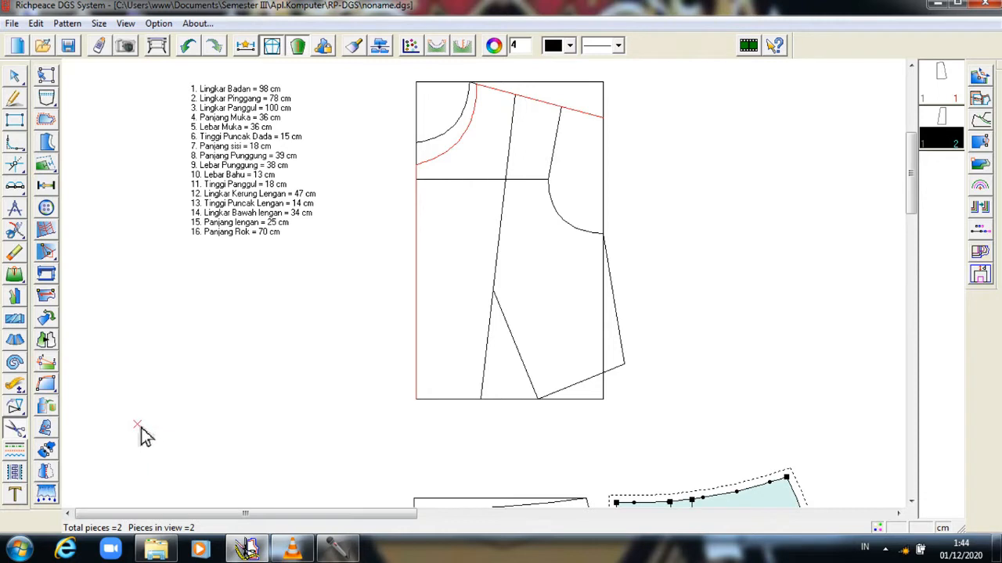
# - Split the front bodice's shoulder line at the upper end of the armhole line
pyautogui.click(14, 230)
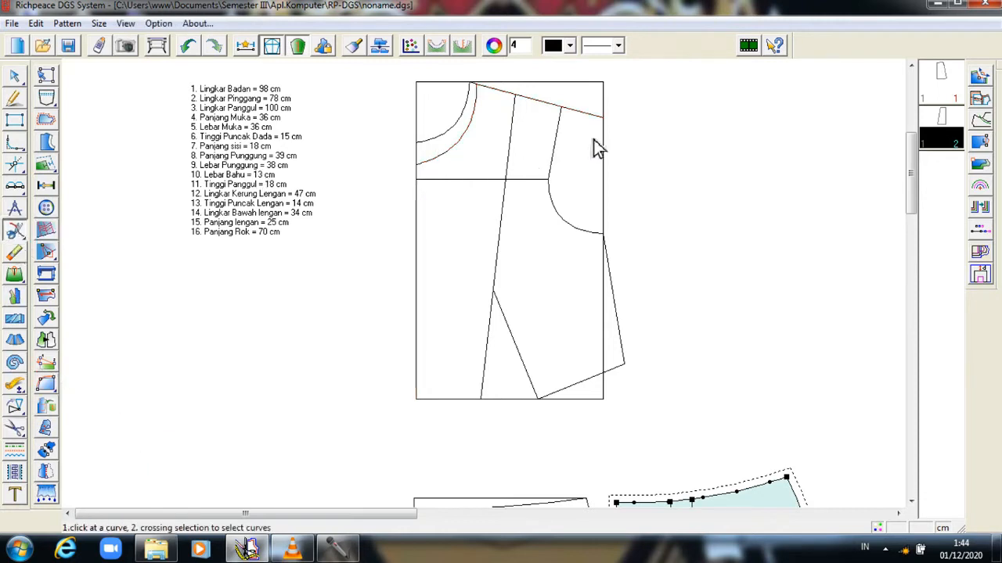
pyautogui.click(566, 110)
pyautogui.click(564, 108)
# - Try to cut out the front bodice piece along centre line, widened neckline, shoulder, armhole, side seam and lower edge, including the dart lines
pyautogui.click(14, 427)
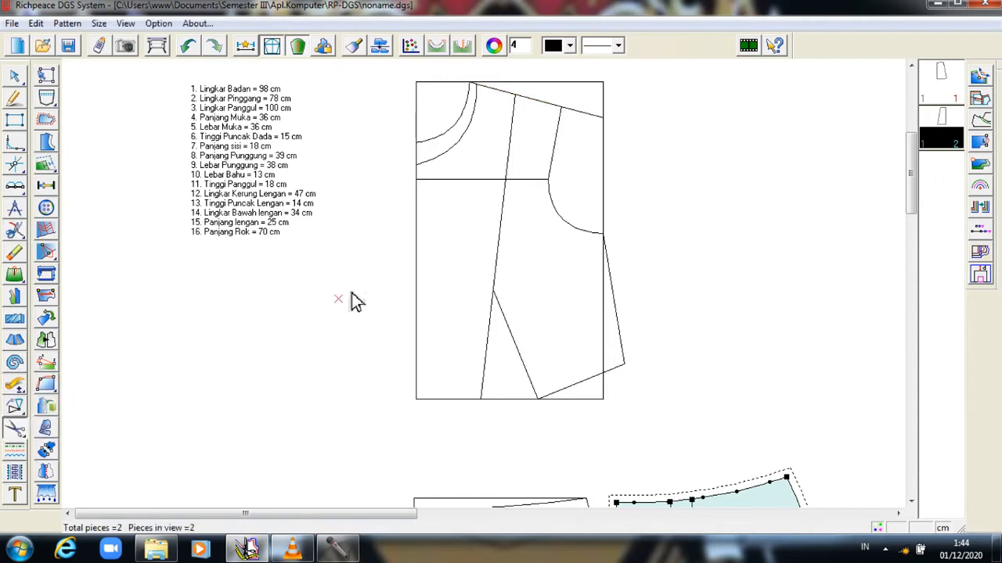
pyautogui.click(417, 201)
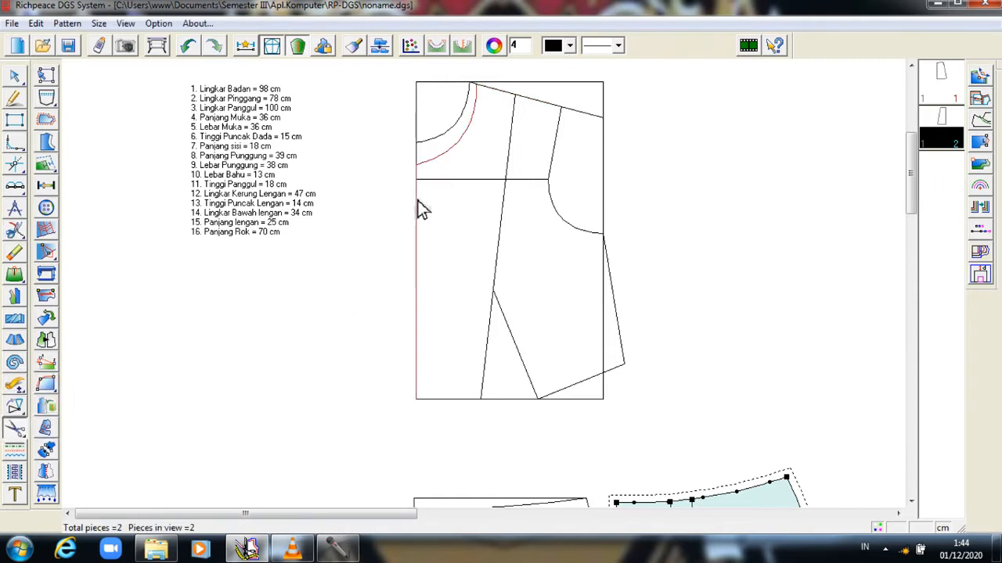
pyautogui.click(498, 94)
pyautogui.click(551, 165)
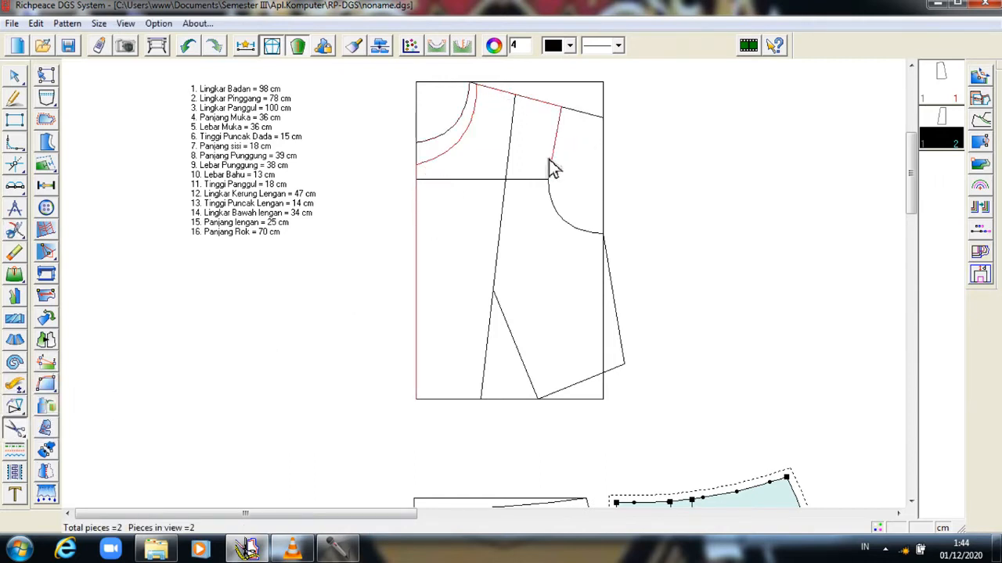
pyautogui.click(581, 228)
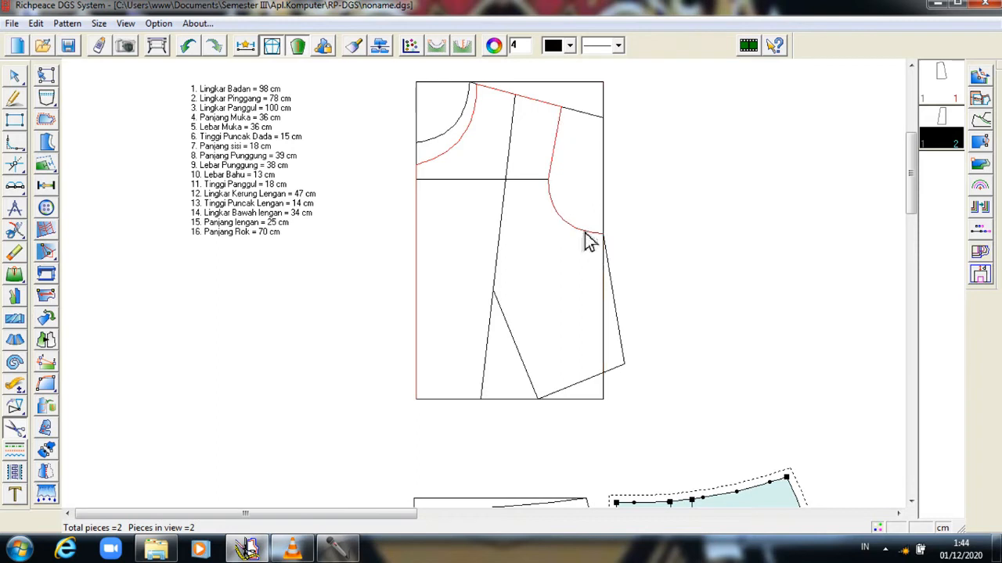
pyautogui.click(621, 300)
pyautogui.click(583, 381)
pyautogui.click(530, 380)
pyautogui.click(488, 367)
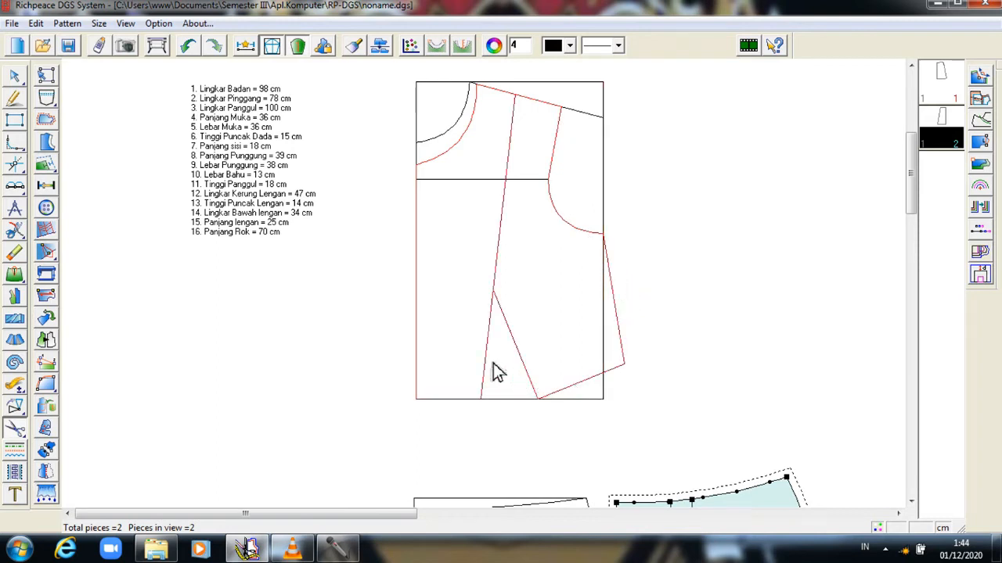
pyautogui.rightClick(498, 373)
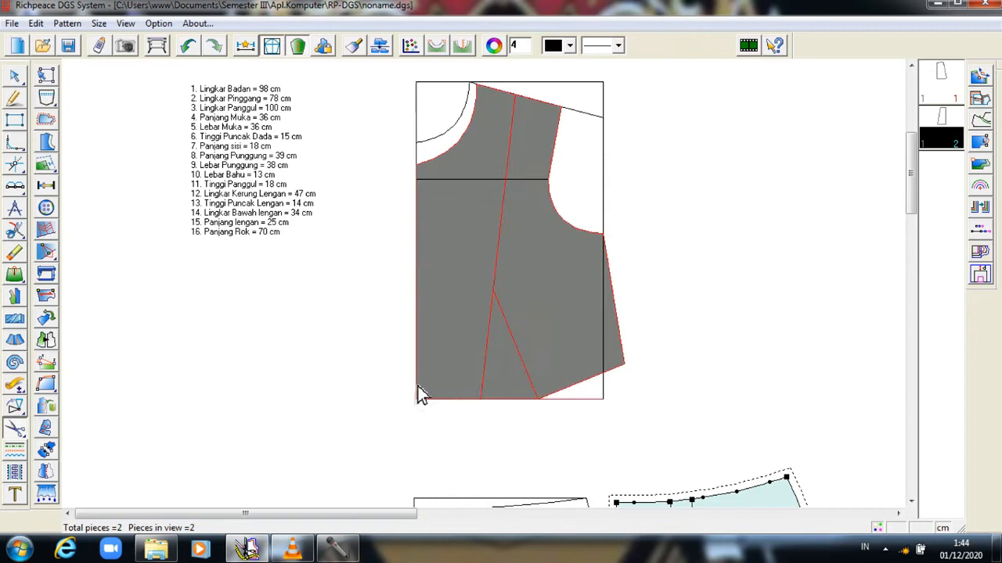
pyautogui.rightClick(370, 342)
# - Try moving the new front bodice piece off the draft, and undo both the move and the cut
pyautogui.rightClick(371, 342)
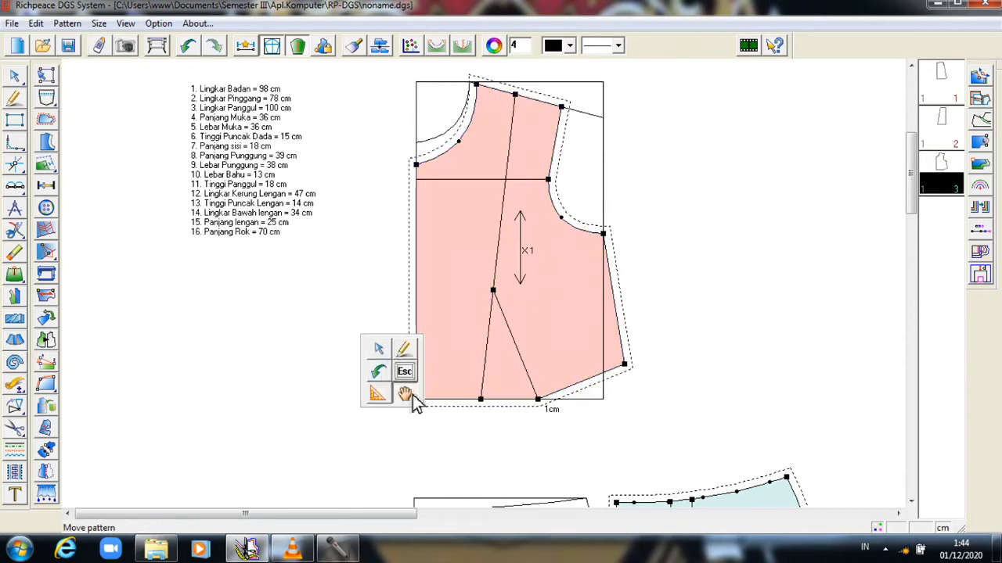
pyautogui.click(405, 395)
pyautogui.click(666, 306)
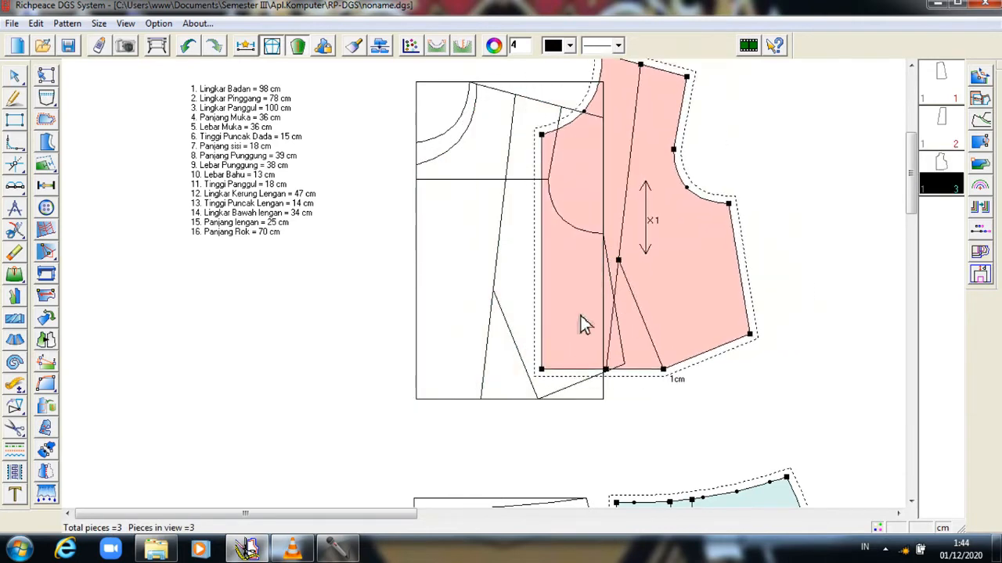
pyautogui.hotkey('ctrl', 'z')
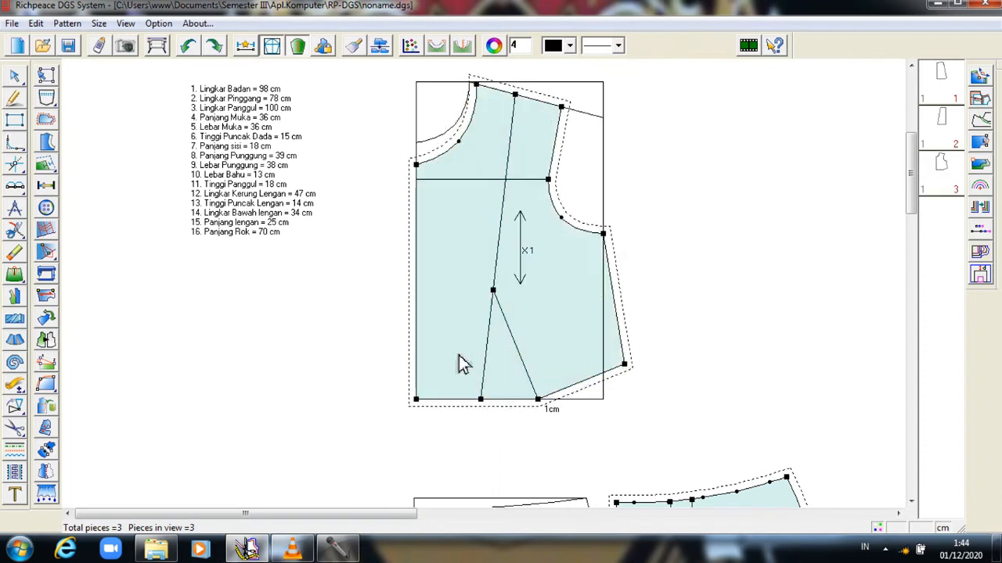
pyautogui.hotkey('ctrl', 'z')
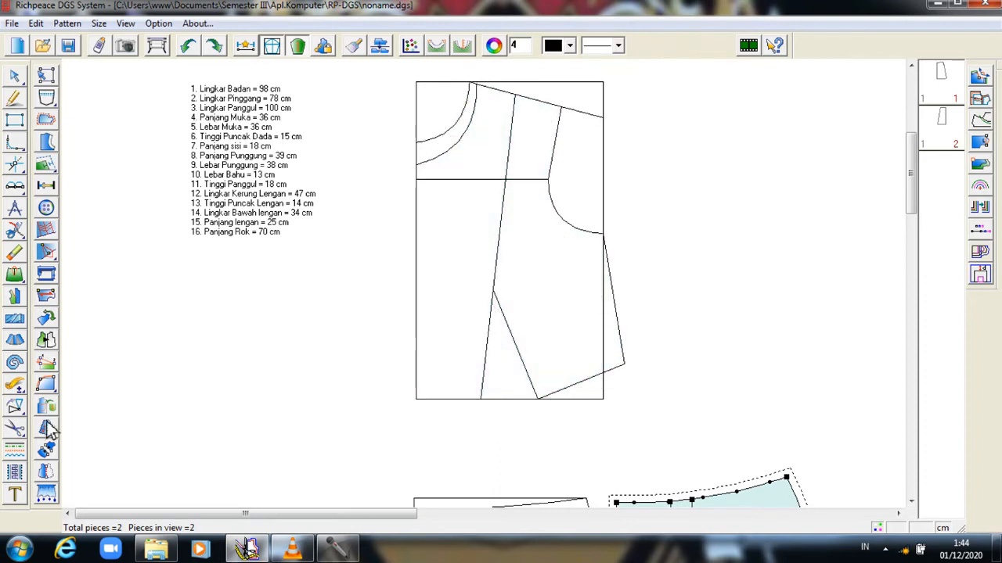
# - Split the front bodice's waistline at the foot of the inner dart leg and the long shoulder-to-waist line at the dart tip
pyautogui.click(14, 229)
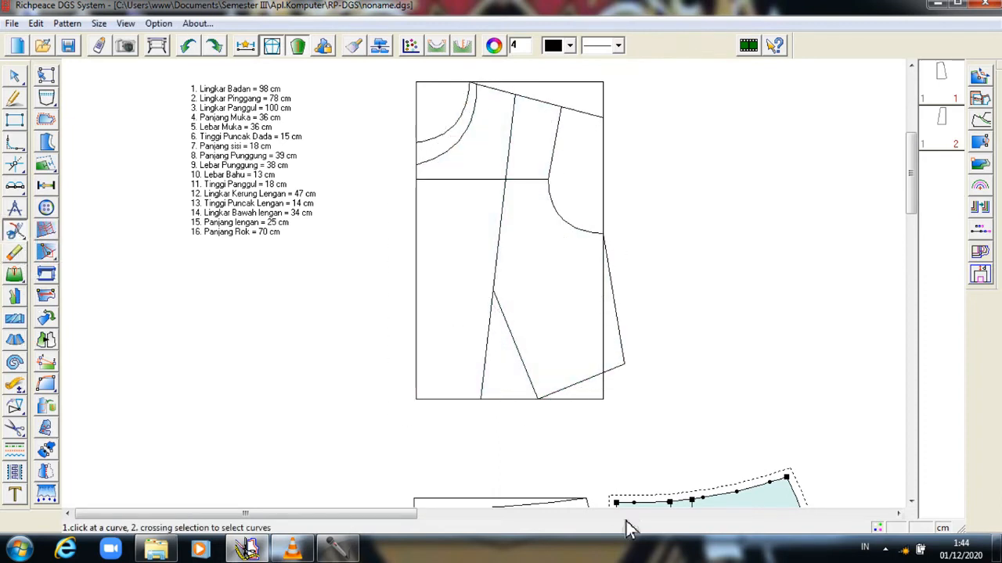
pyautogui.click(482, 402)
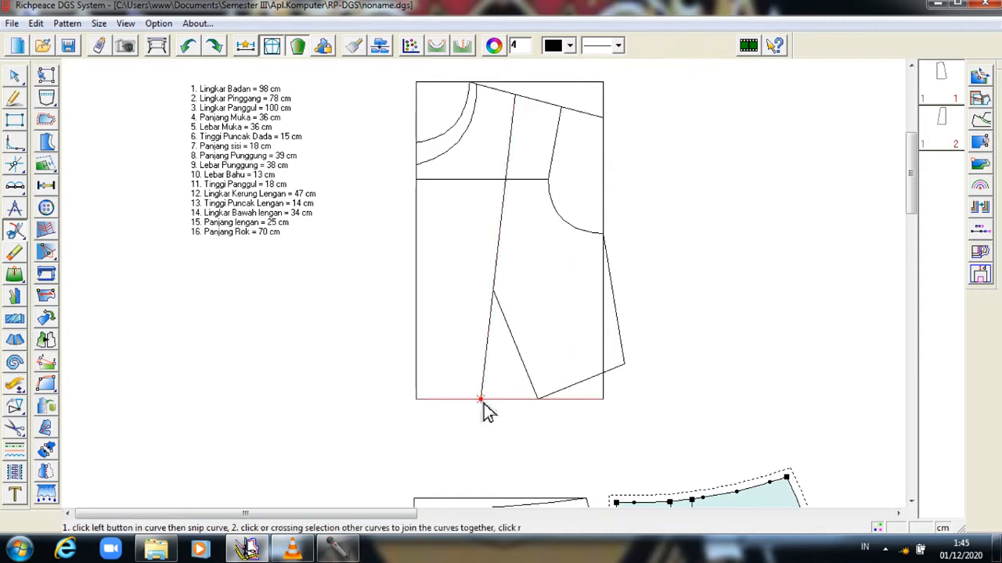
pyautogui.click(483, 405)
pyautogui.click(493, 293)
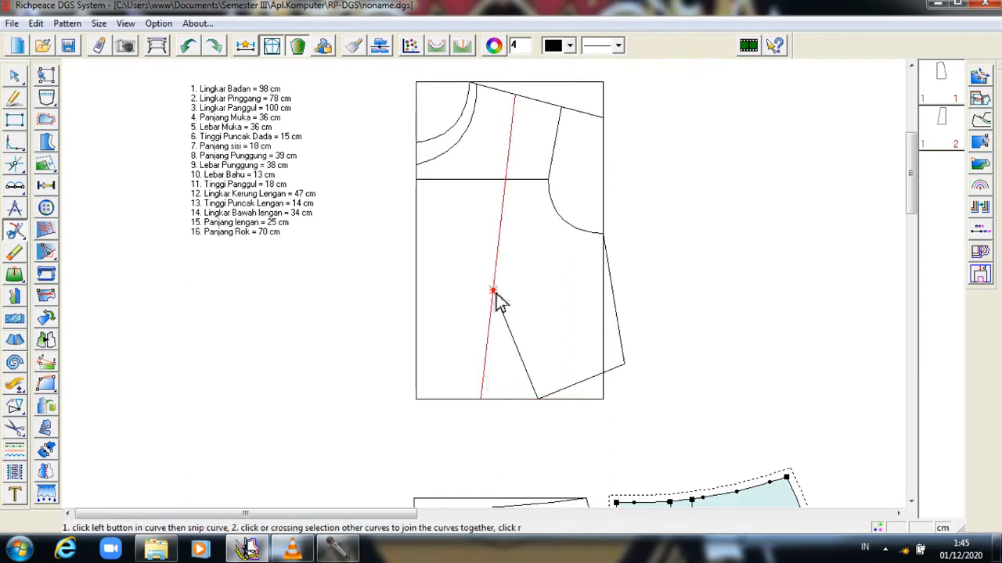
pyautogui.rightClick(496, 297)
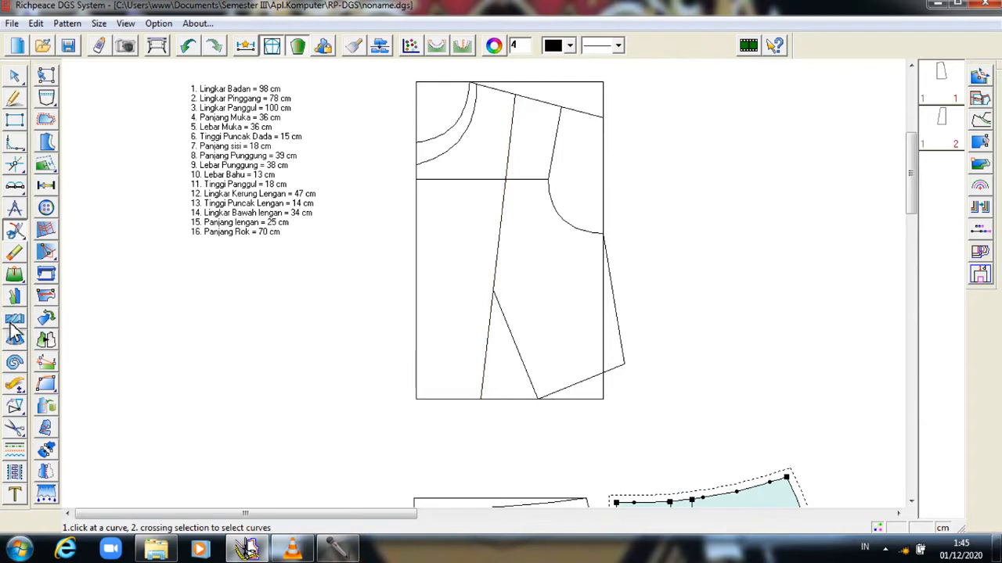
# - Cut out the front bodice piece along the widened neckline, shoulder, armhole, side seam, lower edge, dart legs and centre line
pyautogui.click(14, 426)
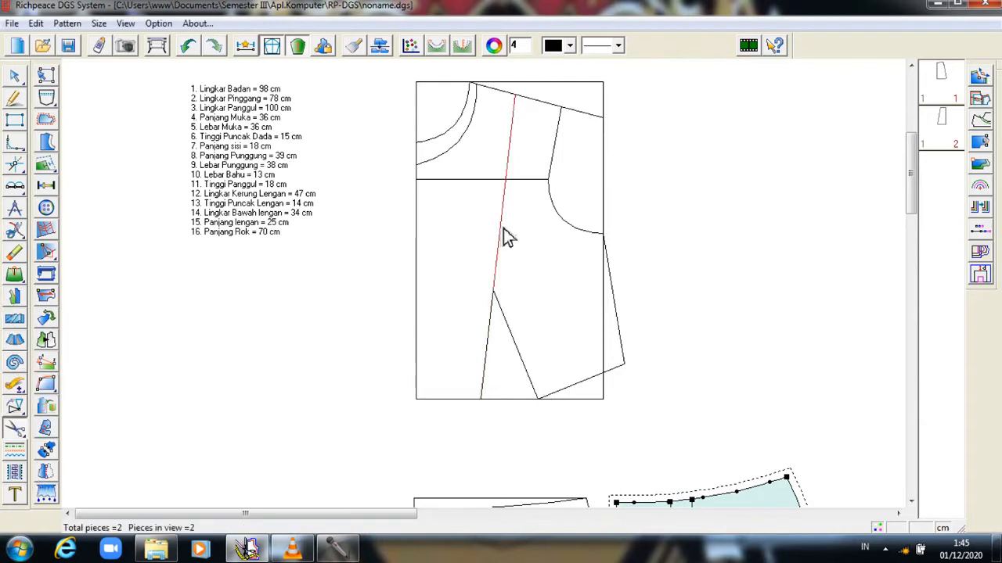
pyautogui.click(468, 145)
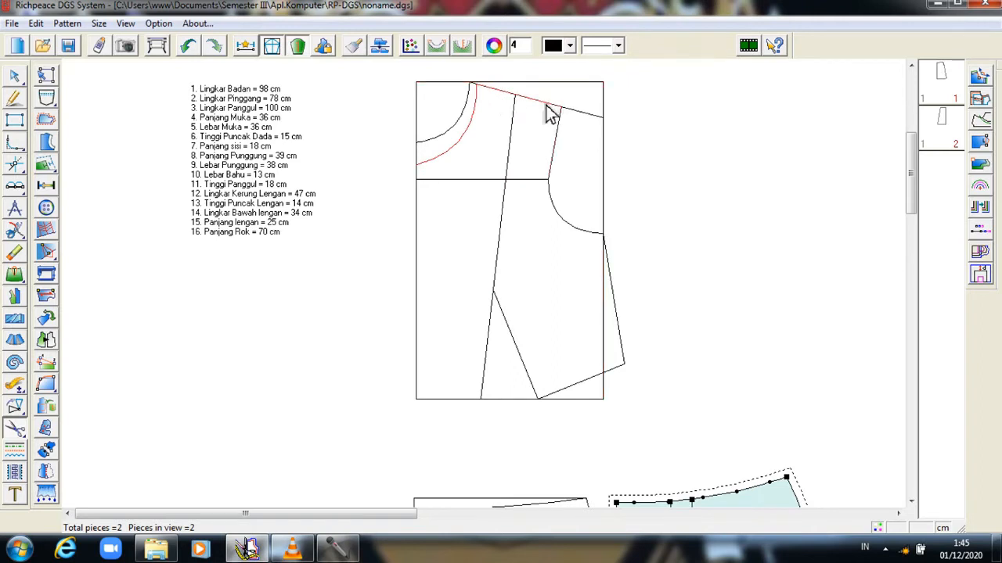
pyautogui.click(557, 129)
pyautogui.click(595, 378)
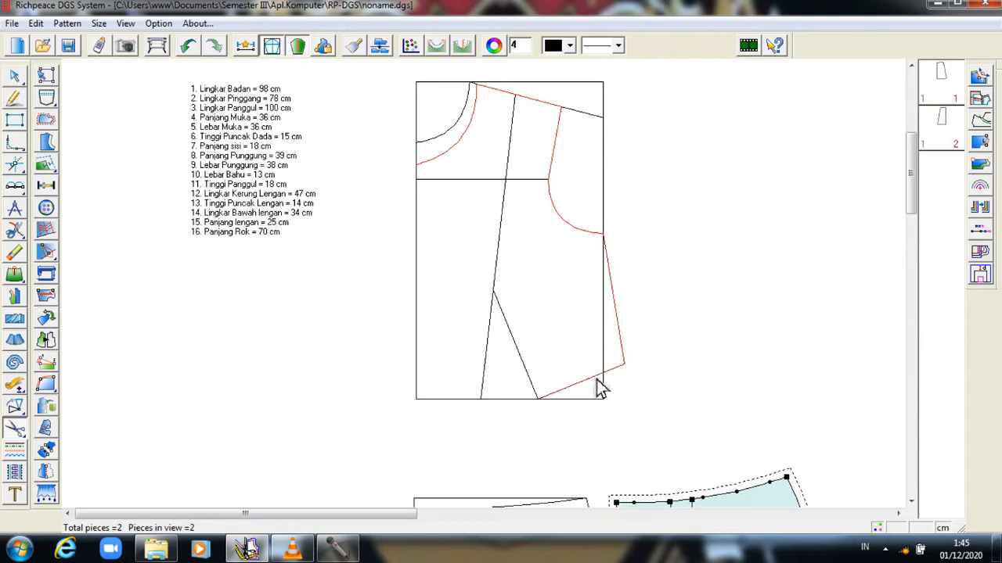
pyautogui.click(517, 348)
pyautogui.click(484, 335)
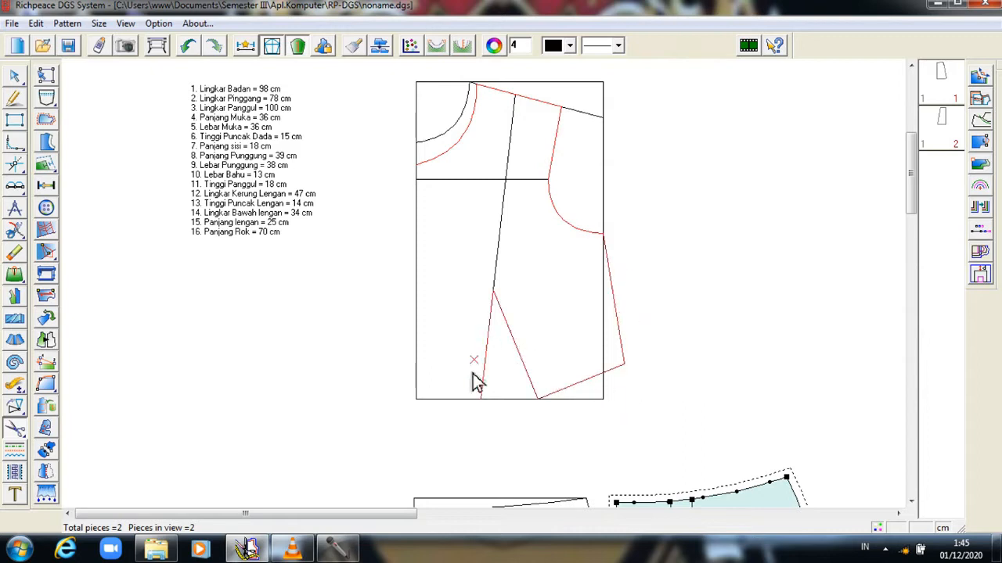
pyautogui.rightClick(423, 344)
# - Move the new front bodice piece off the draft into the empty space beside it
pyautogui.rightClick(371, 325)
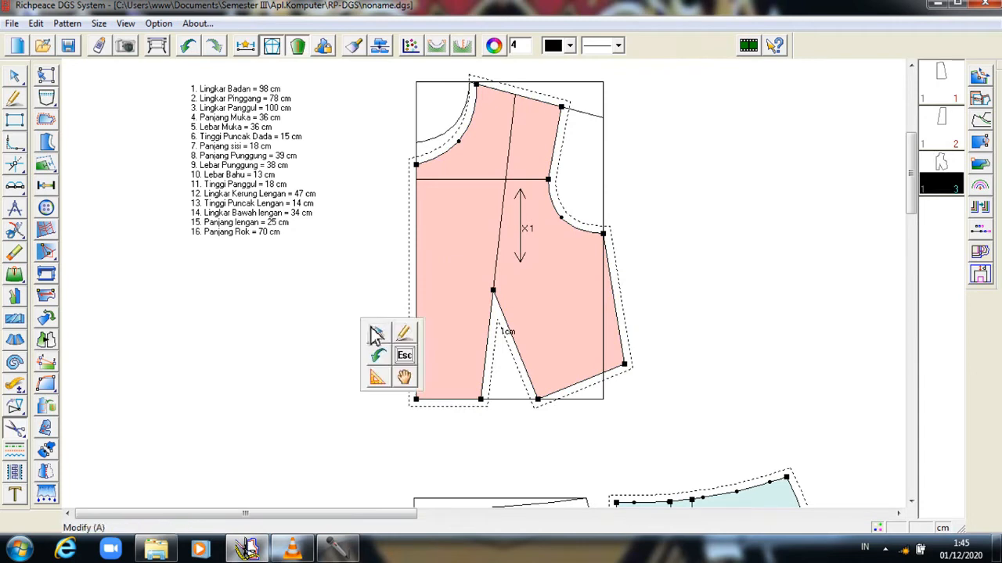
pyautogui.click(407, 379)
pyautogui.click(480, 310)
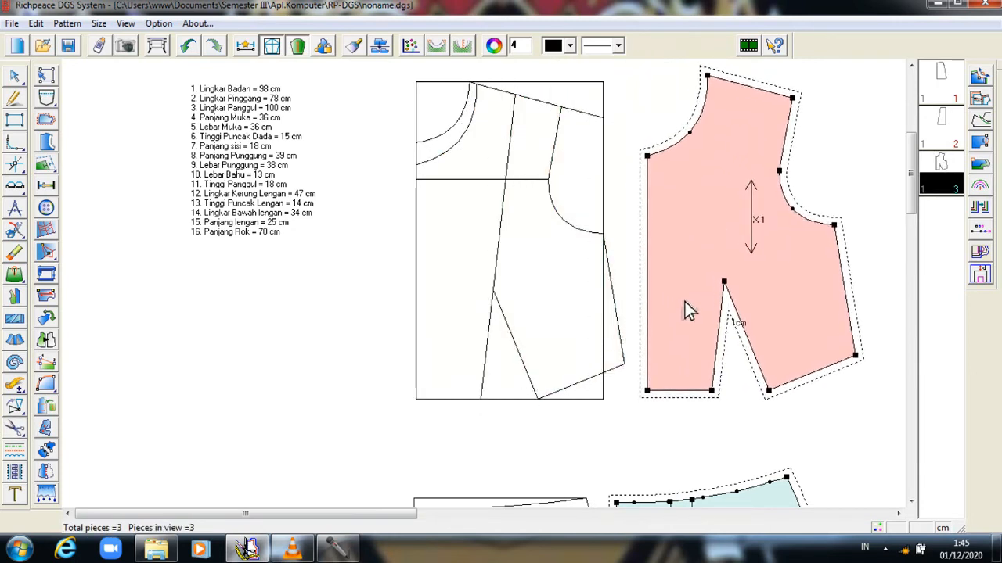
# - Split the back bodice's shoulder line at the upper end of the armhole line and at the widened neckline
pyautogui.moveTo(415, 514); pyautogui.dragTo(883, 513)
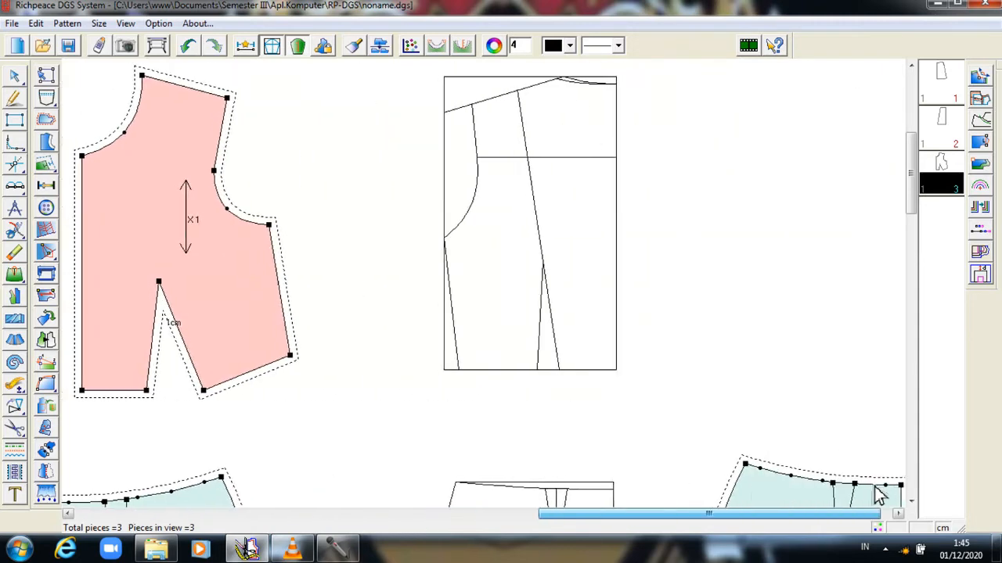
pyautogui.press('+')
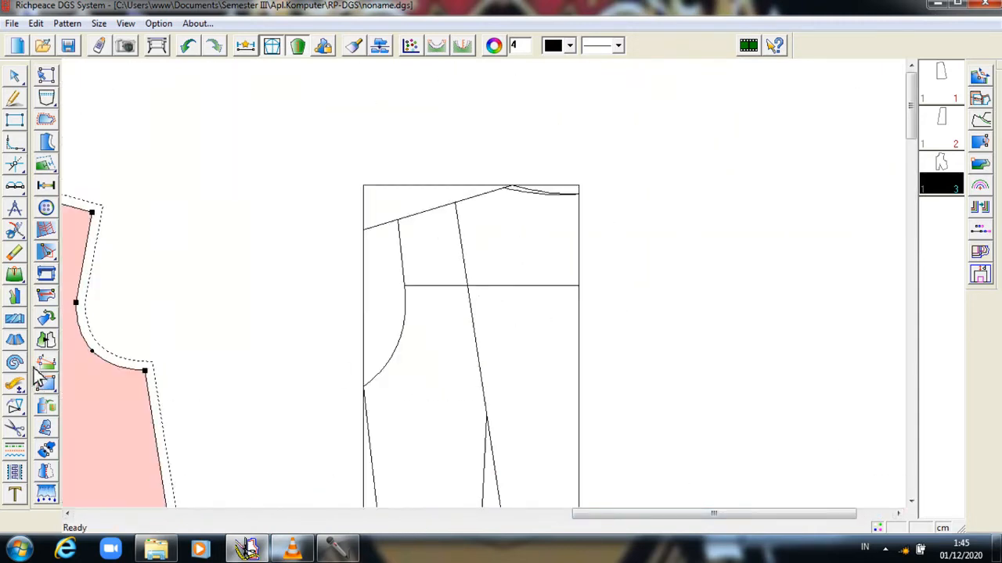
pyautogui.rightClick(12, 228)
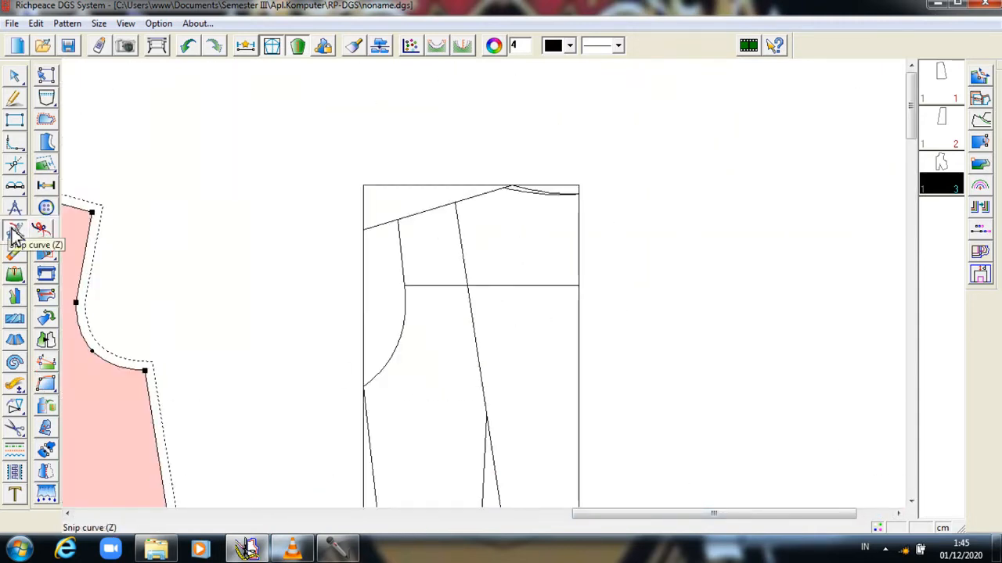
pyautogui.click(13, 231)
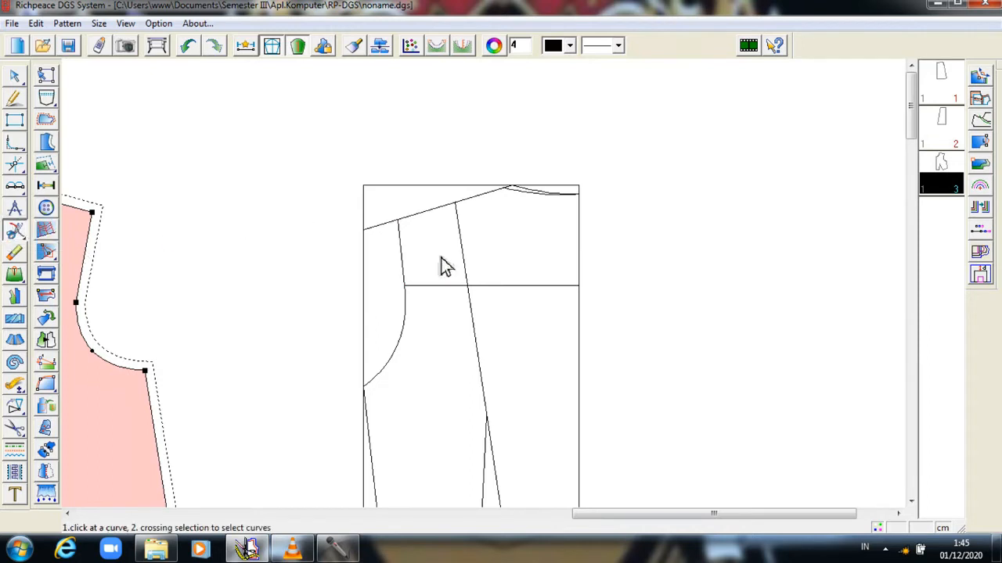
pyautogui.click(400, 223)
pyautogui.click(400, 224)
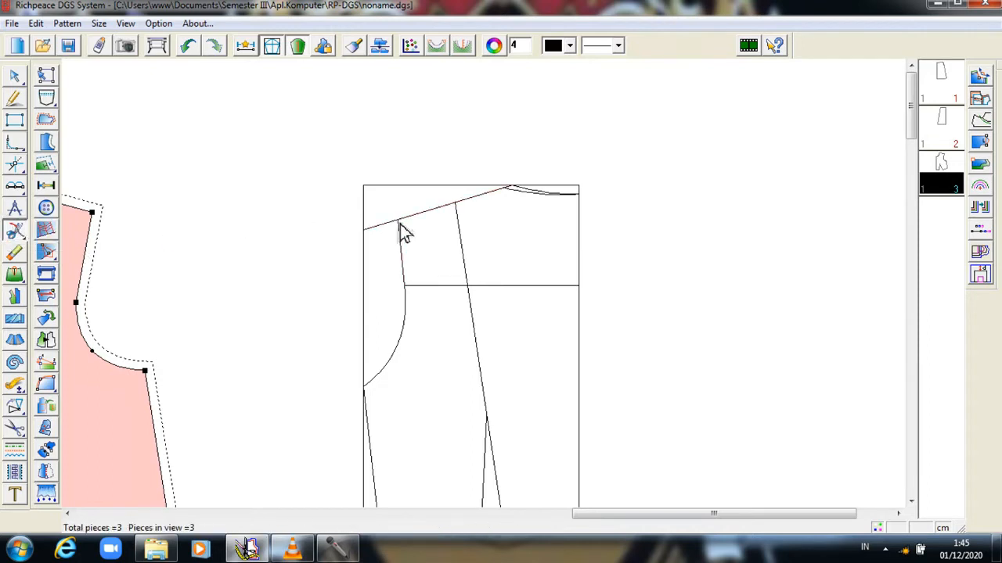
pyautogui.press('KP_Add')
pyautogui.scroll(2, 488, 296)
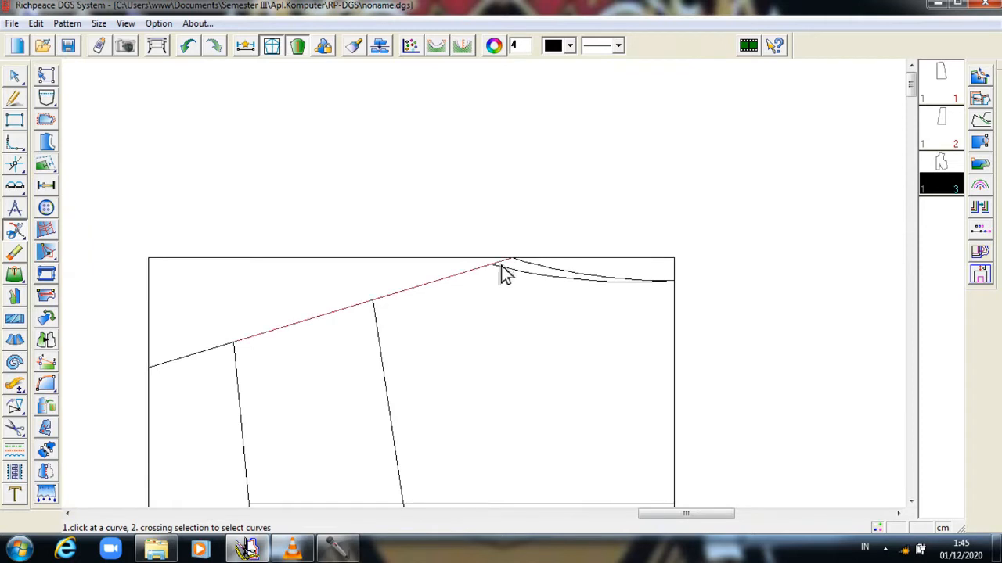
pyautogui.click(496, 269)
pyautogui.click(496, 269)
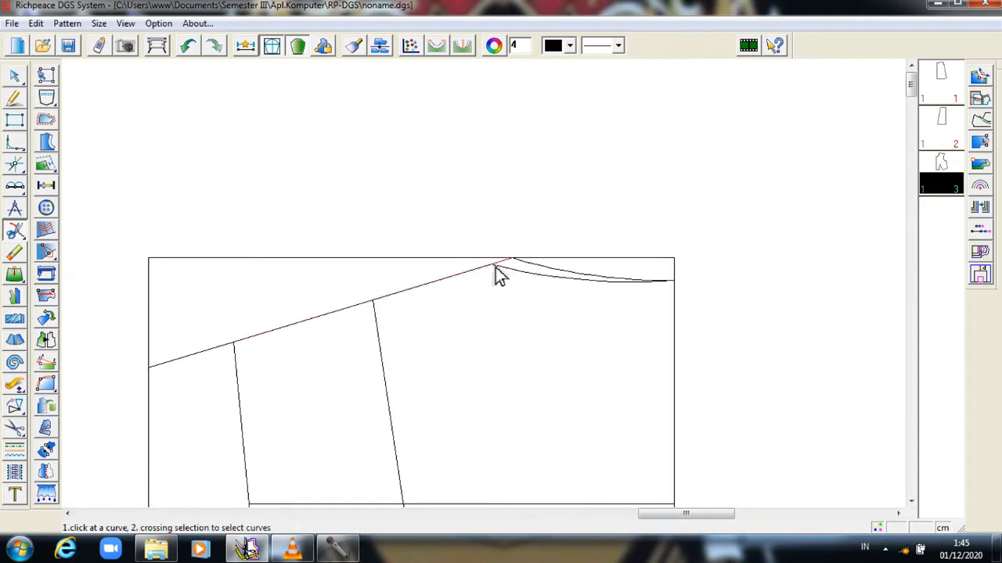
# - Split the back bodice's long shoulder-to-waist line at the dart tip
pyautogui.scroll(-2, 485, 293)
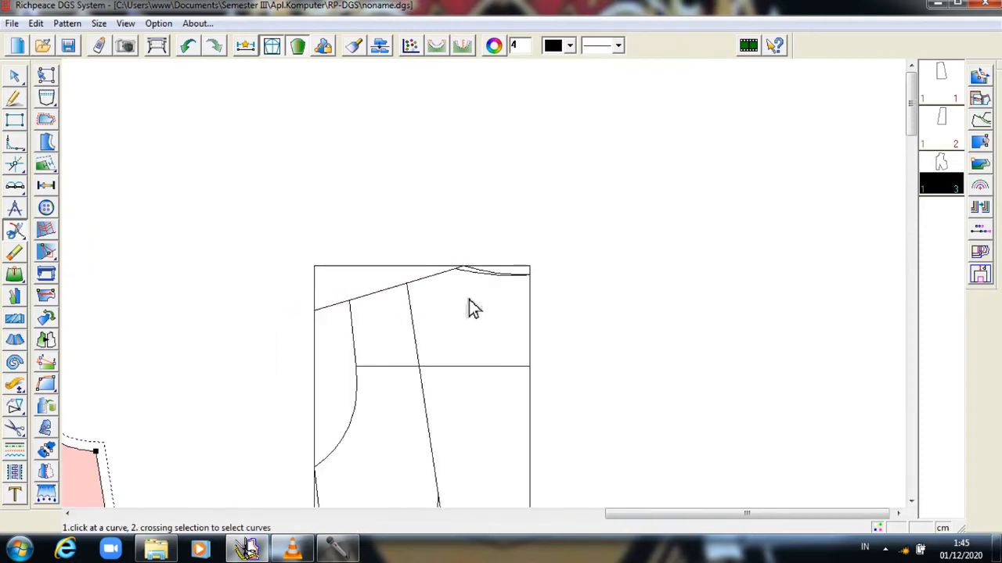
pyautogui.scroll(1, 422, 458)
pyautogui.scroll(1, 501, 301)
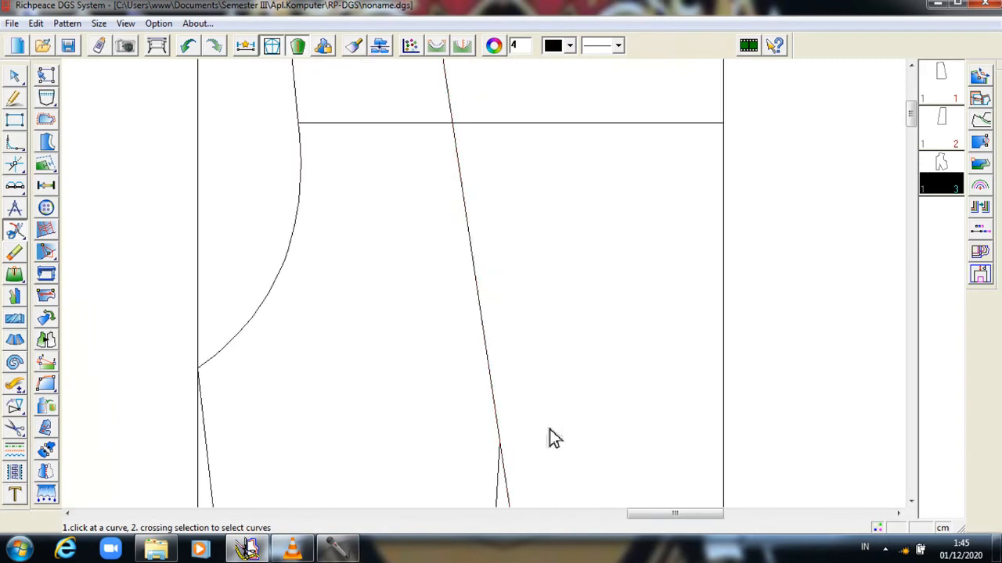
pyautogui.click(503, 443)
pyautogui.click(502, 443)
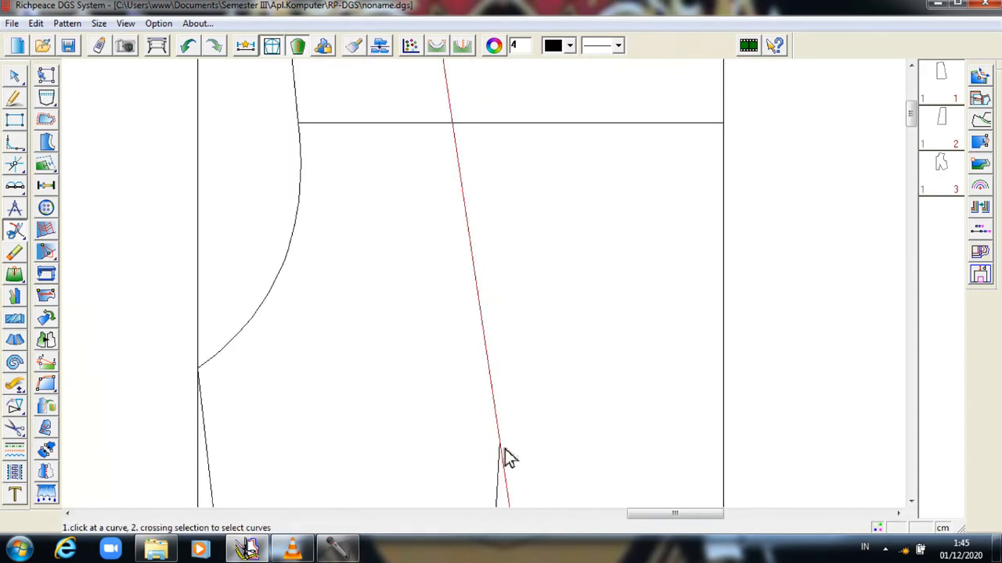
pyautogui.click(504, 451)
pyautogui.click(504, 452)
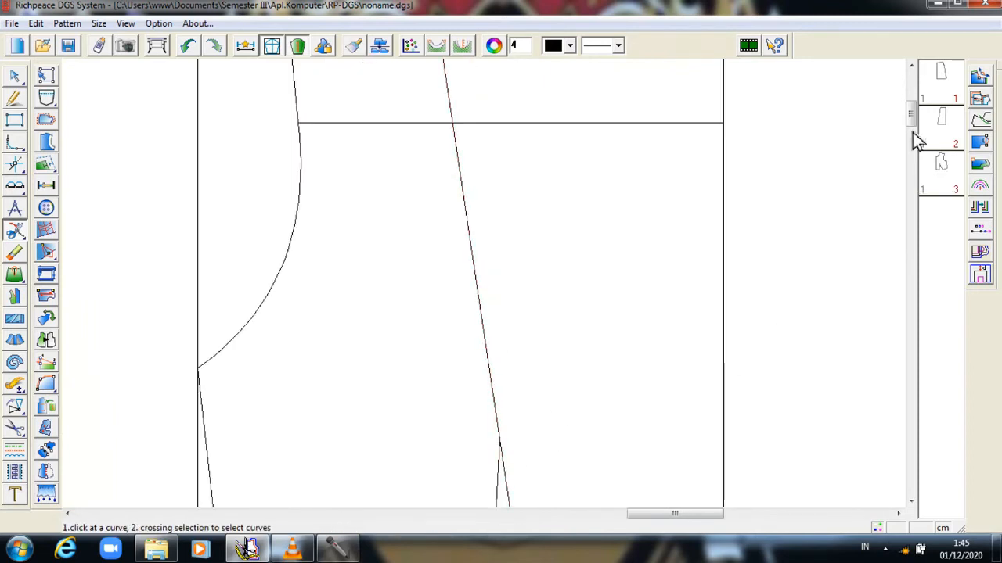
# - Split the back bodice's waistline at the feet of both dart legs and at the lower end of the side seam
pyautogui.scroll(-5, 918, 141)
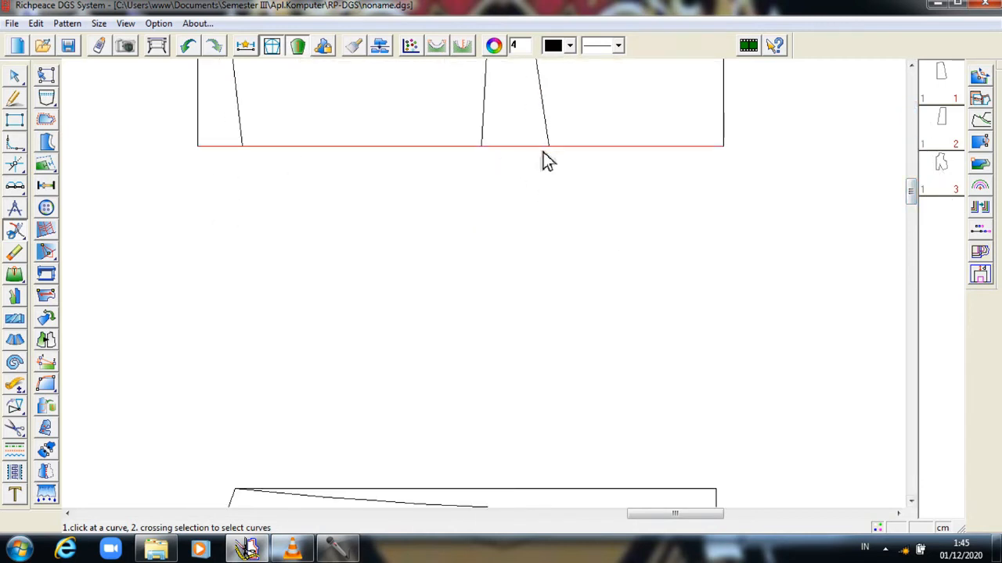
pyautogui.click(553, 152)
pyautogui.click(554, 152)
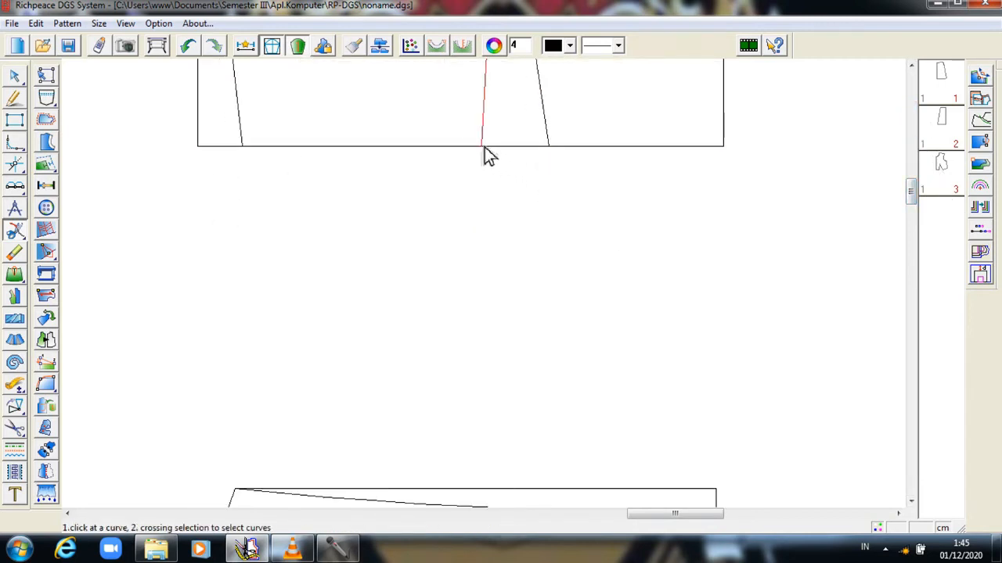
pyautogui.click(483, 148)
pyautogui.click(482, 150)
pyautogui.click(242, 150)
pyautogui.click(242, 150)
# - Cut out the back bodice piece along the armhole, shoulder, widened neckline, centre line, waistline, both dart legs and side seam
pyautogui.scroll(-5, 491, 295)
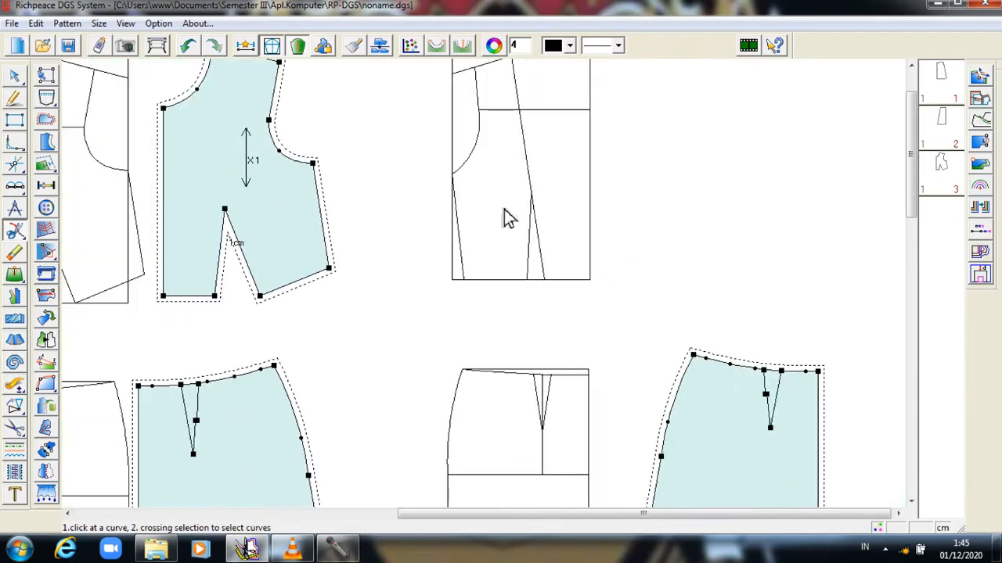
pyautogui.click(19, 435)
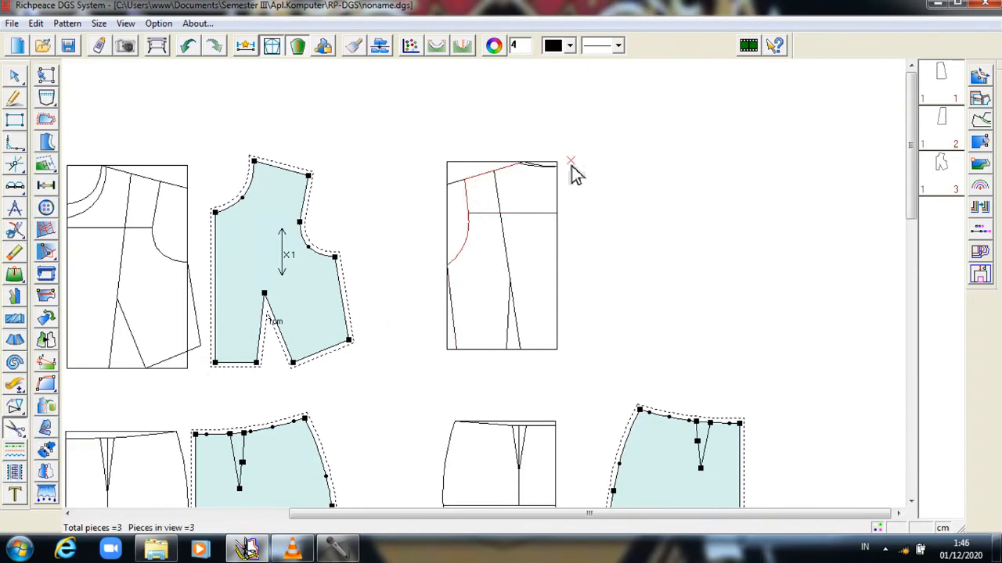
pyautogui.scroll(3, 474, 306)
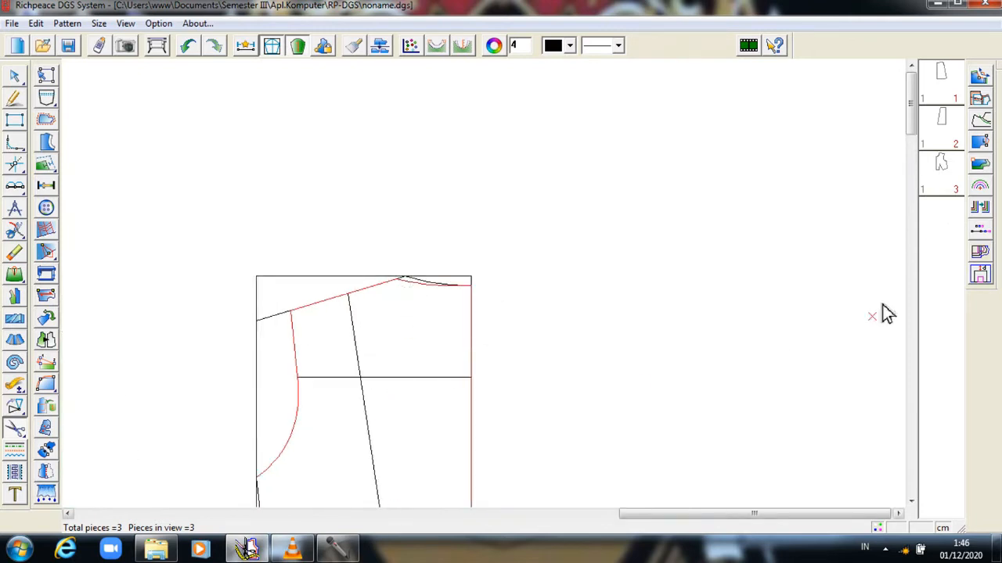
pyautogui.moveTo(914, 125); pyautogui.dragTo(926, 211)
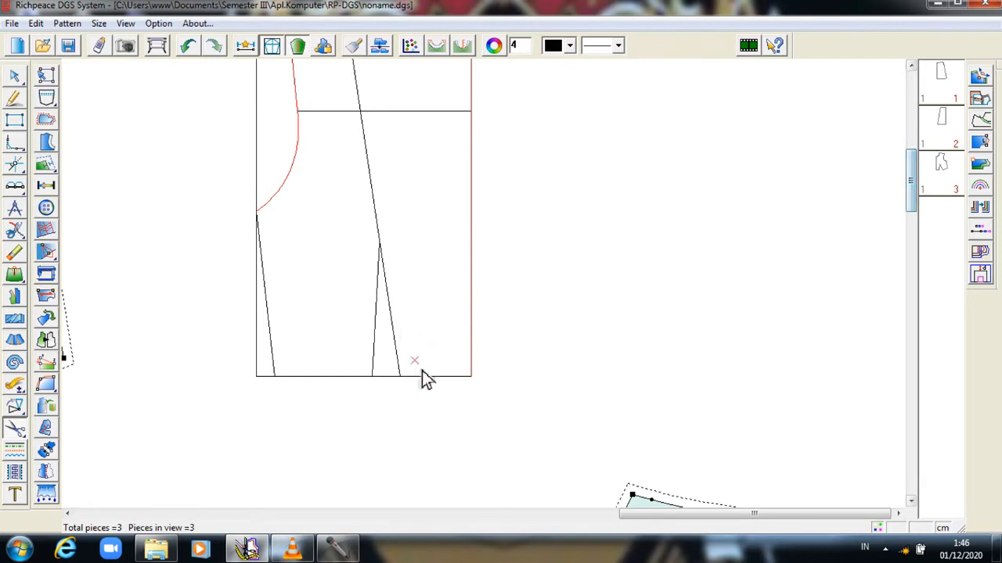
pyautogui.click(380, 332)
pyautogui.click(353, 383)
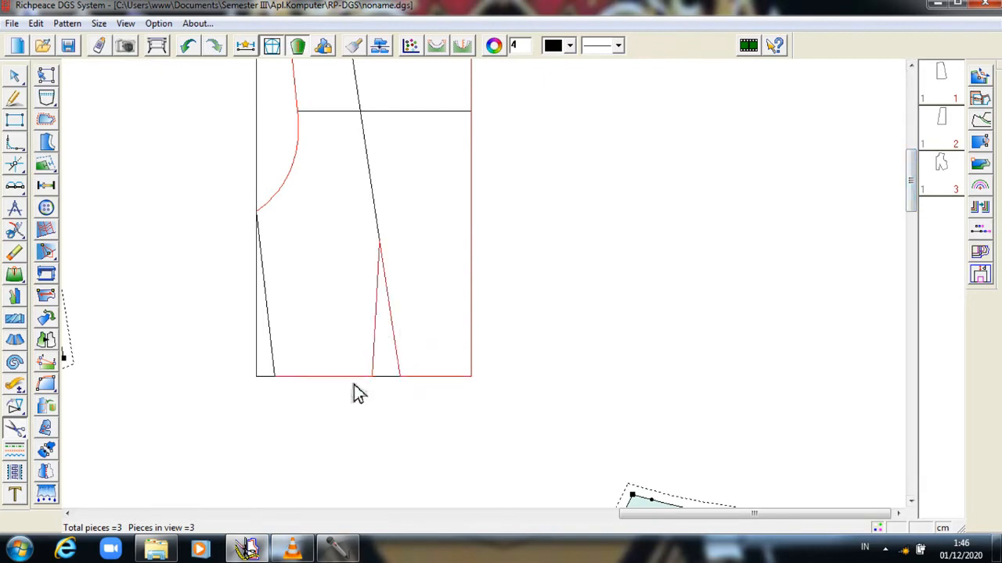
pyautogui.click(267, 346)
pyautogui.rightClick(168, 350)
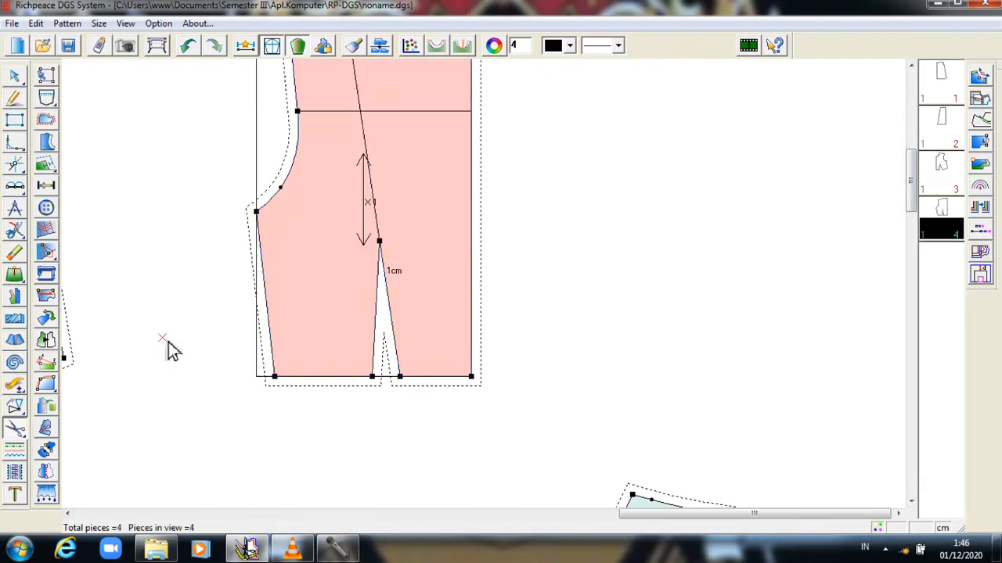
# - Move the new back bodice piece off its draft into the free space beside it
pyautogui.rightClick(173, 350)
pyautogui.click(209, 398)
pyautogui.moveTo(297, 329); pyautogui.dragTo(540, 329)
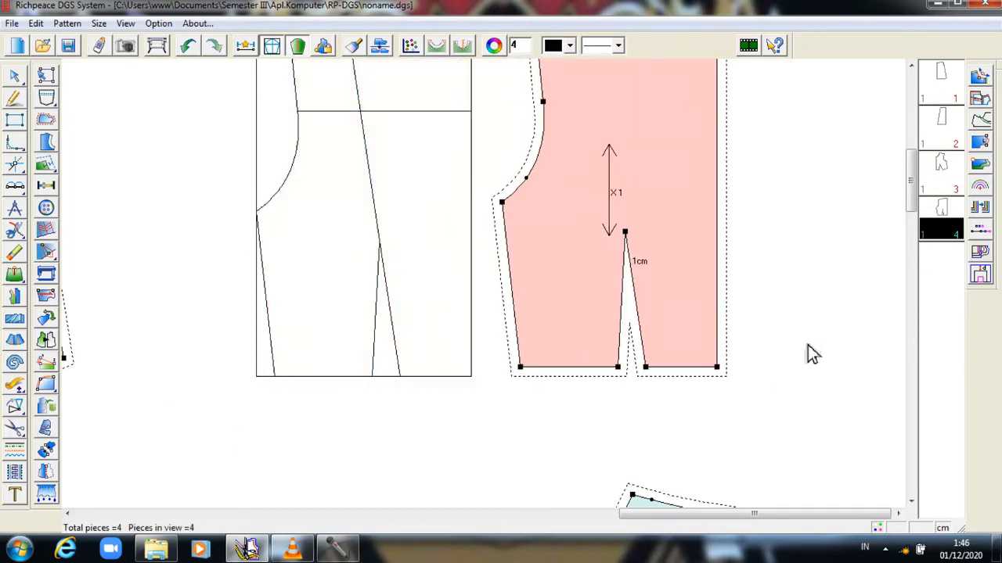
# - Set a vertical mirror axis just outside the right-hand edge of the sleeve draft
pyautogui.moveTo(912, 207); pyautogui.dragTo(986, 429)
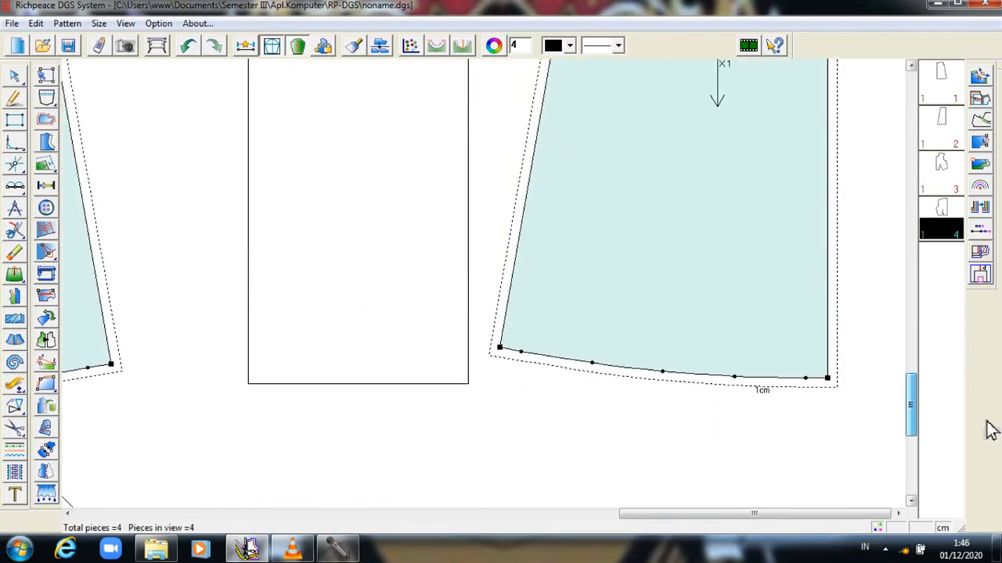
pyautogui.scroll(-1, 5, 521)
pyautogui.scroll(-1, 447, 258)
pyautogui.scroll(2, 496, 312)
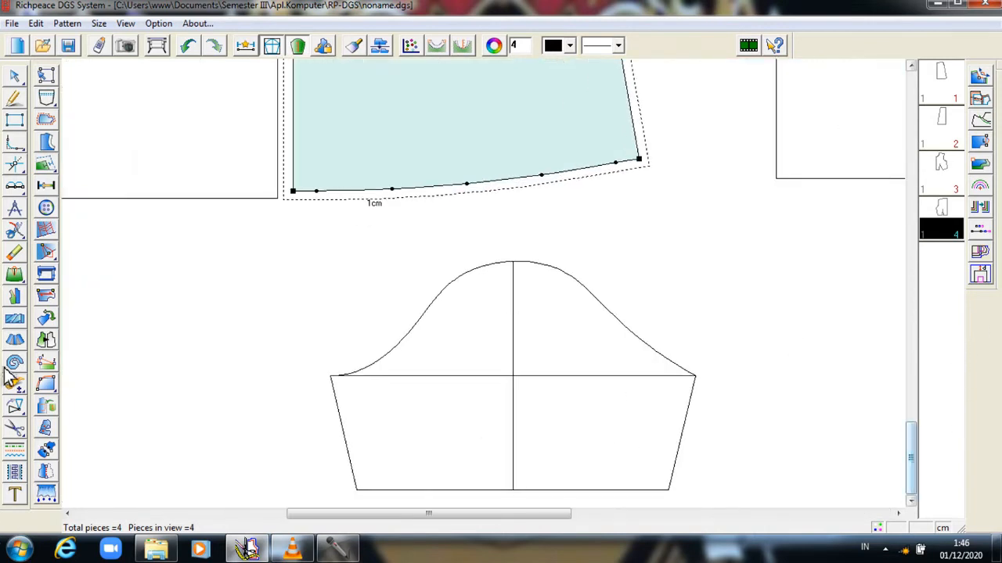
pyautogui.click(14, 408)
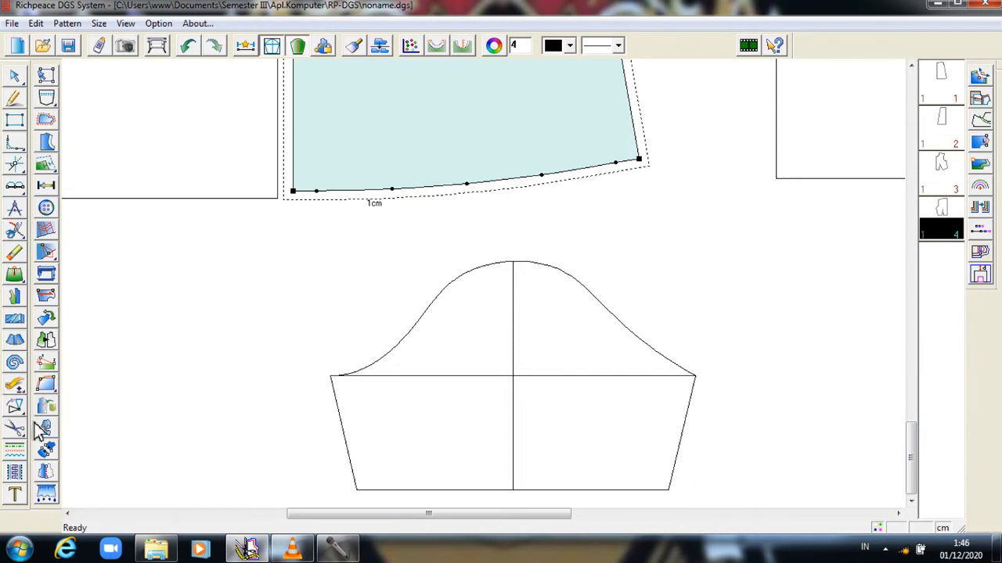
pyautogui.click(27, 415)
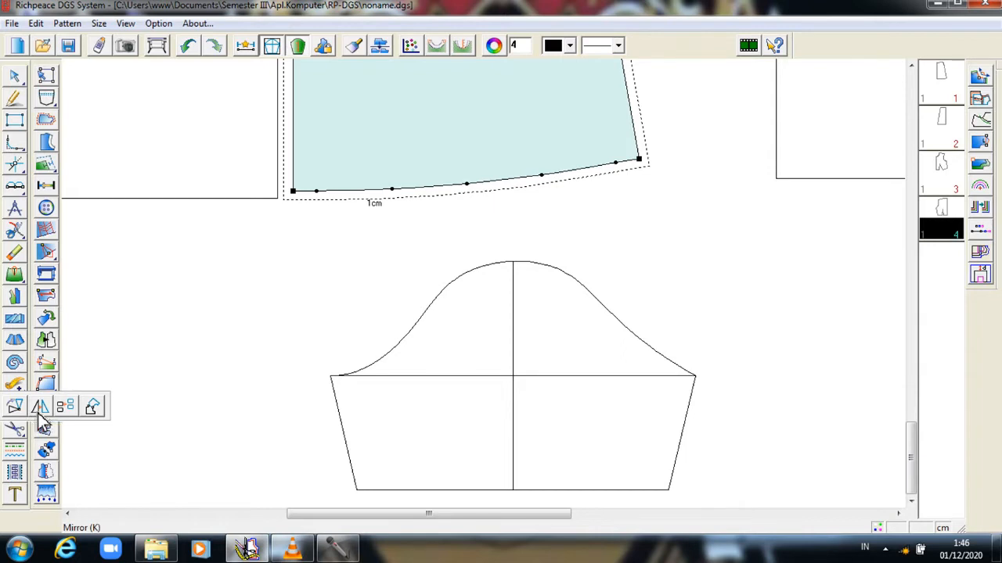
pyautogui.click(40, 409)
pyautogui.click(734, 252)
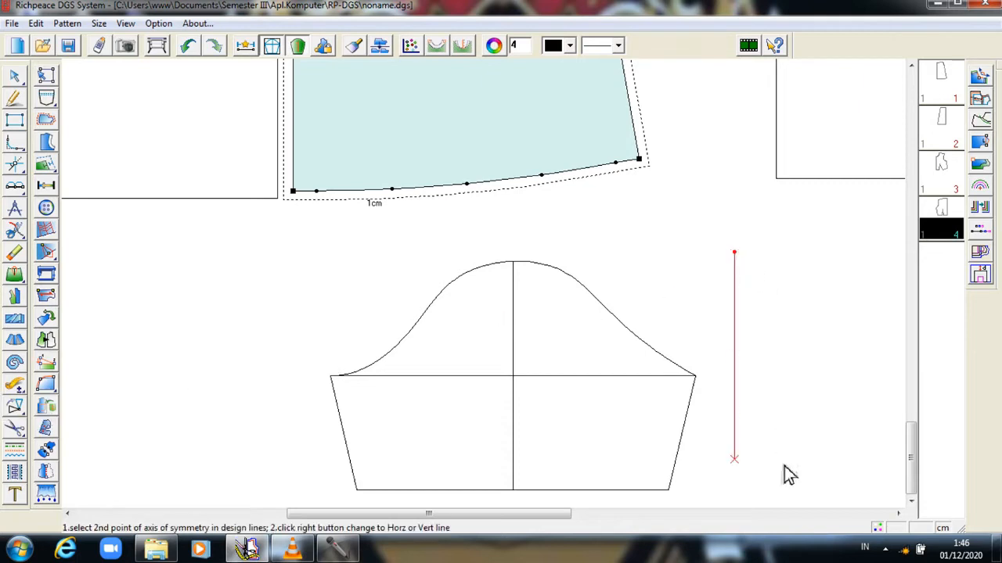
pyautogui.click(789, 515)
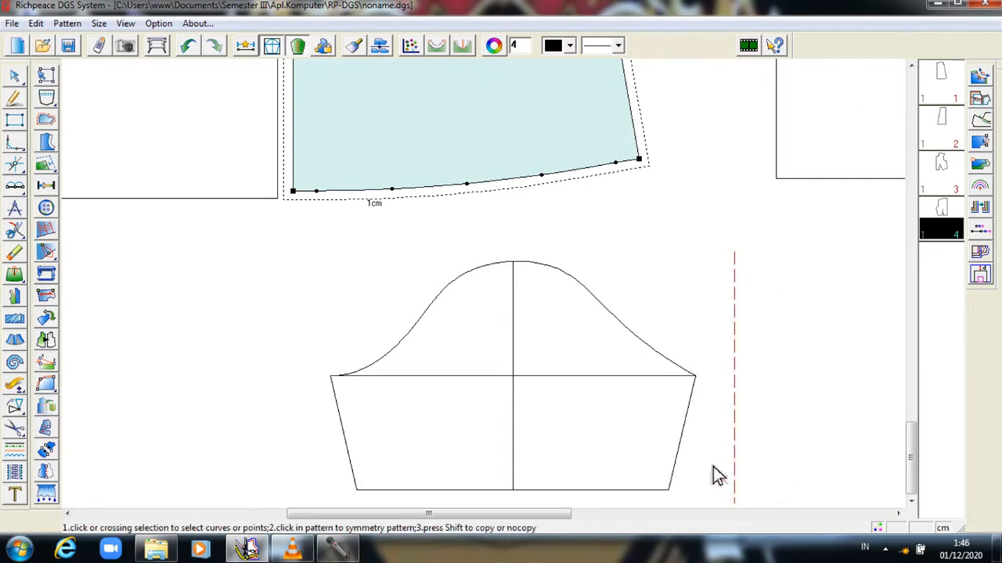
# - Mirror the sleeve's cap curves, centre line, side seams and hem across the axis as a copy, leaving out the horizontal cap line
pyautogui.click(626, 335)
pyautogui.click(467, 274)
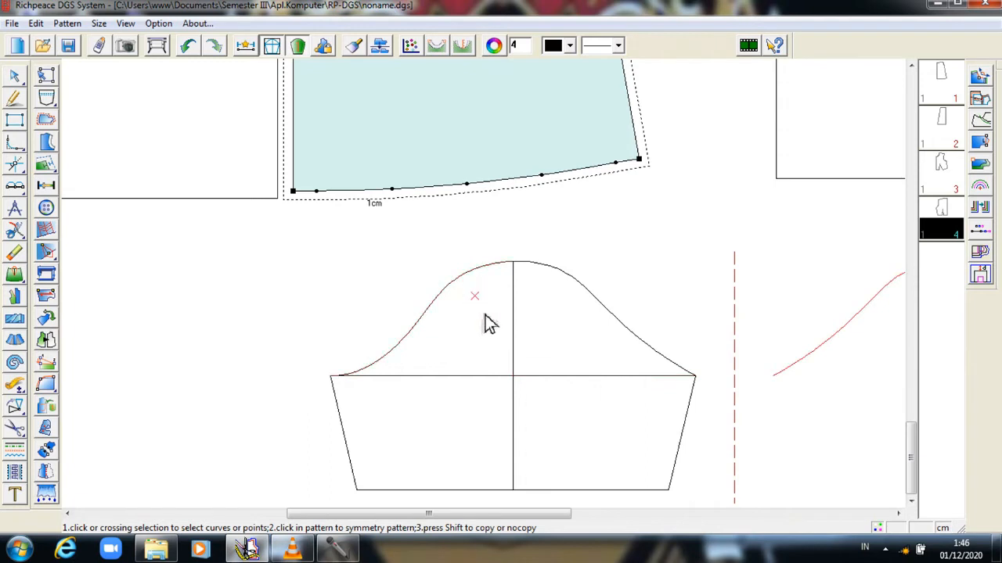
pyautogui.click(619, 498)
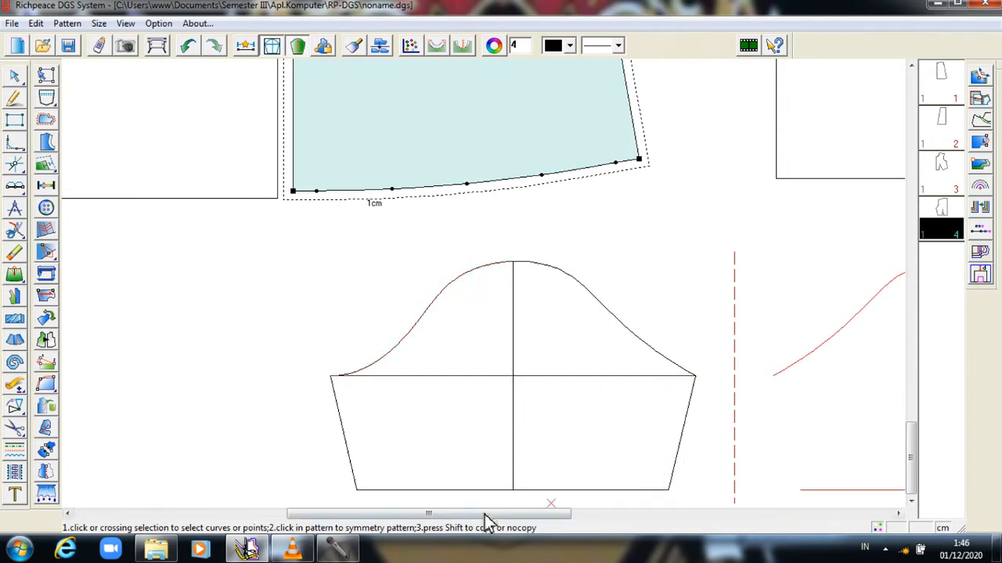
pyautogui.click(440, 490)
pyautogui.click(360, 477)
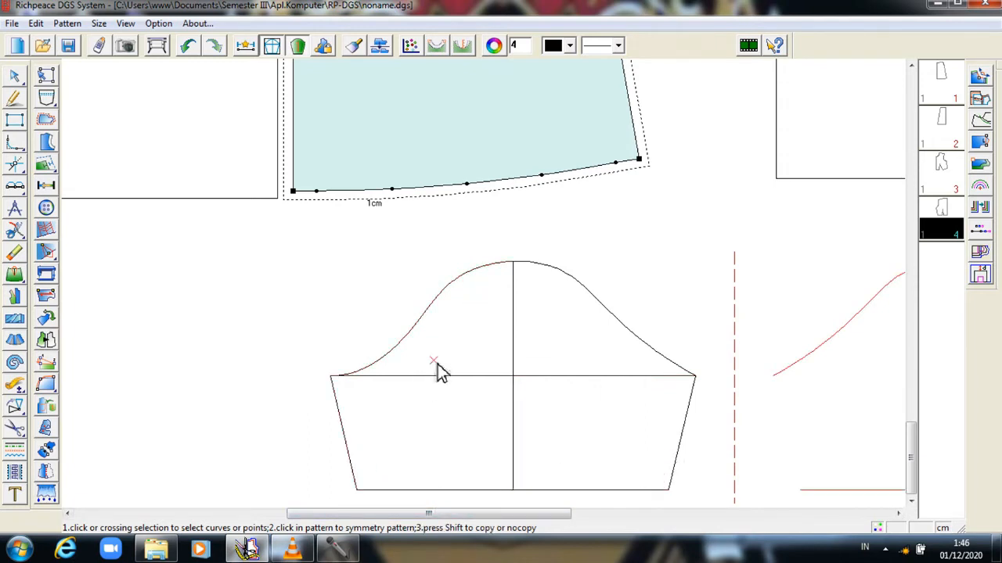
pyautogui.click(512, 337)
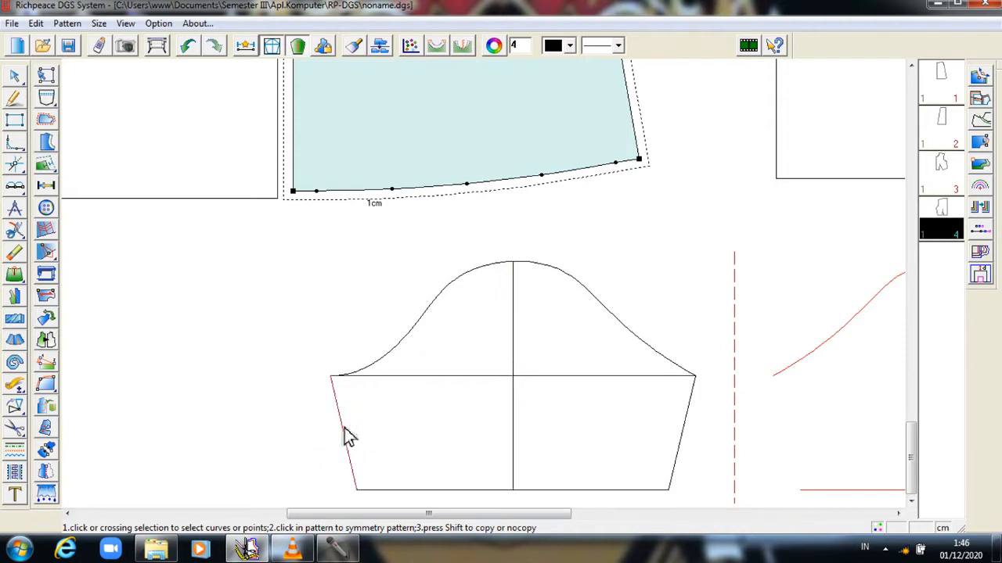
pyautogui.click(682, 427)
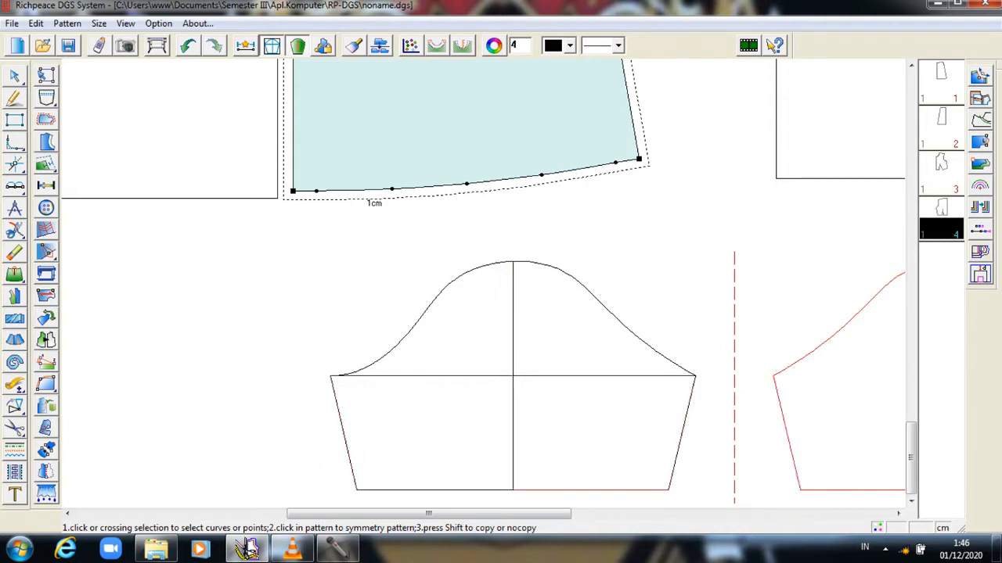
pyautogui.moveTo(404, 519); pyautogui.dragTo(624, 509)
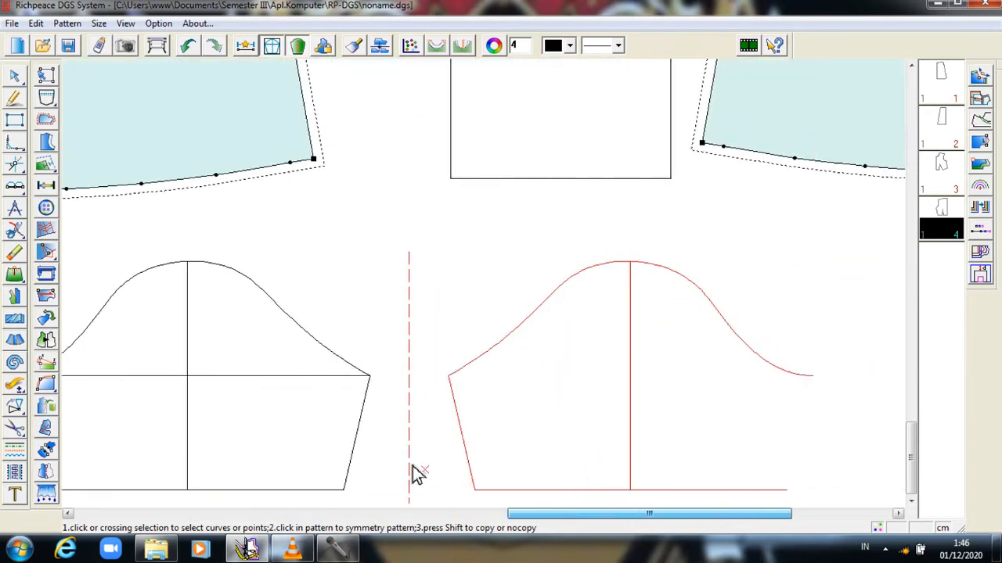
pyautogui.moveTo(555, 514); pyautogui.dragTo(266, 490)
pyautogui.scroll(-2, 484, 429)
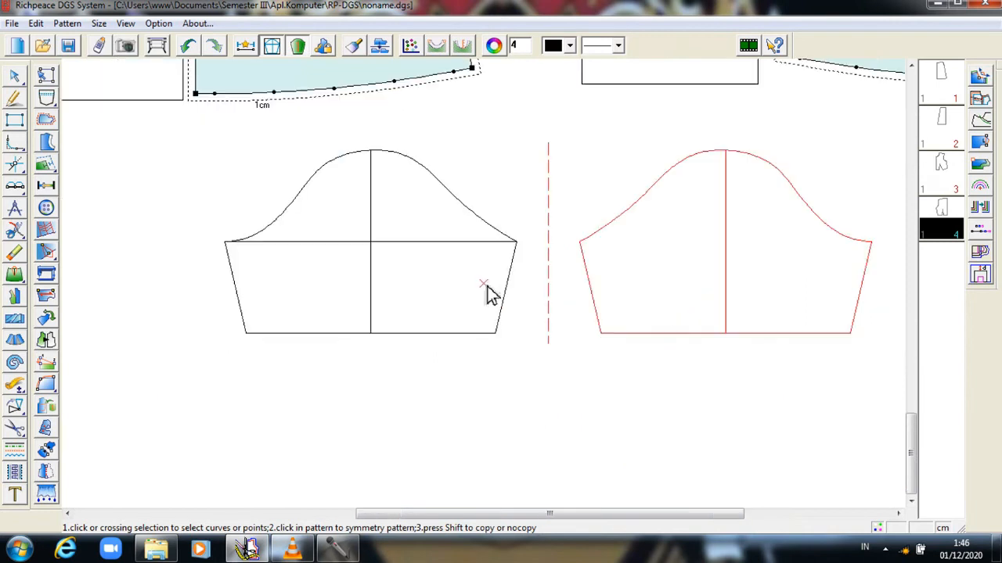
pyautogui.rightClick(554, 374)
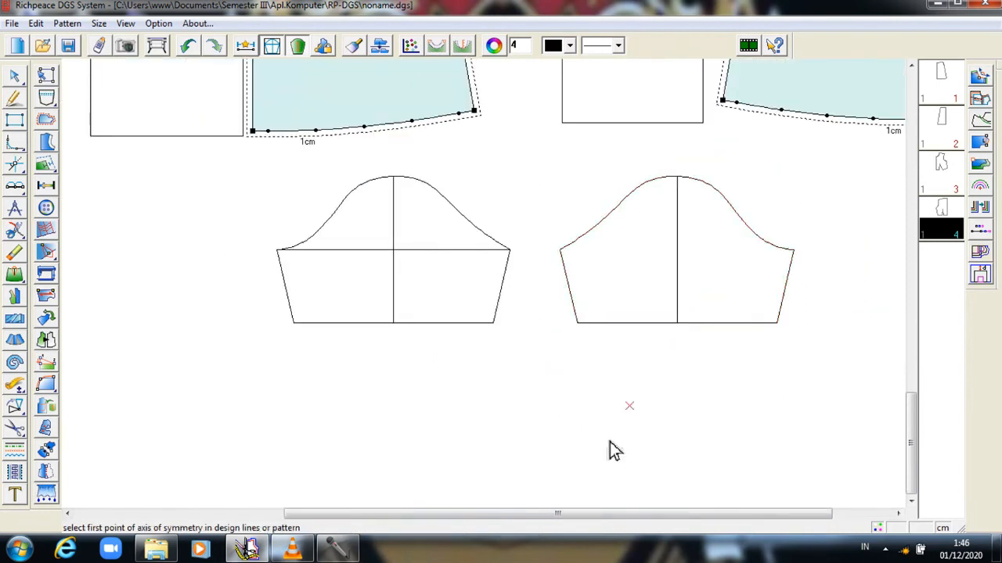
# - Mirror the whole sleeve copy once more across a vertical axis placed just outside its right-hand edge
pyautogui.click(814, 188)
pyautogui.click(817, 350)
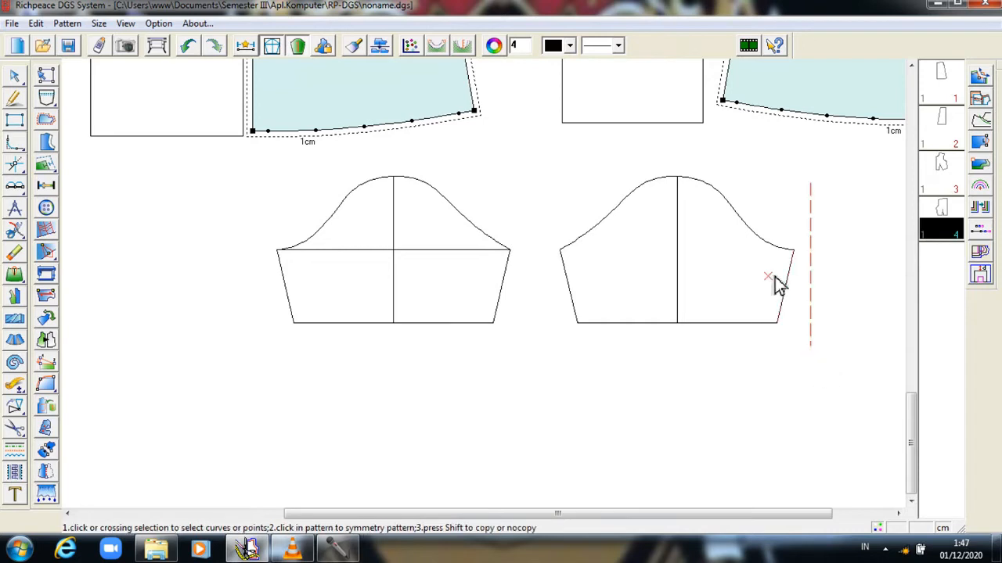
pyautogui.click(790, 267)
pyautogui.click(769, 244)
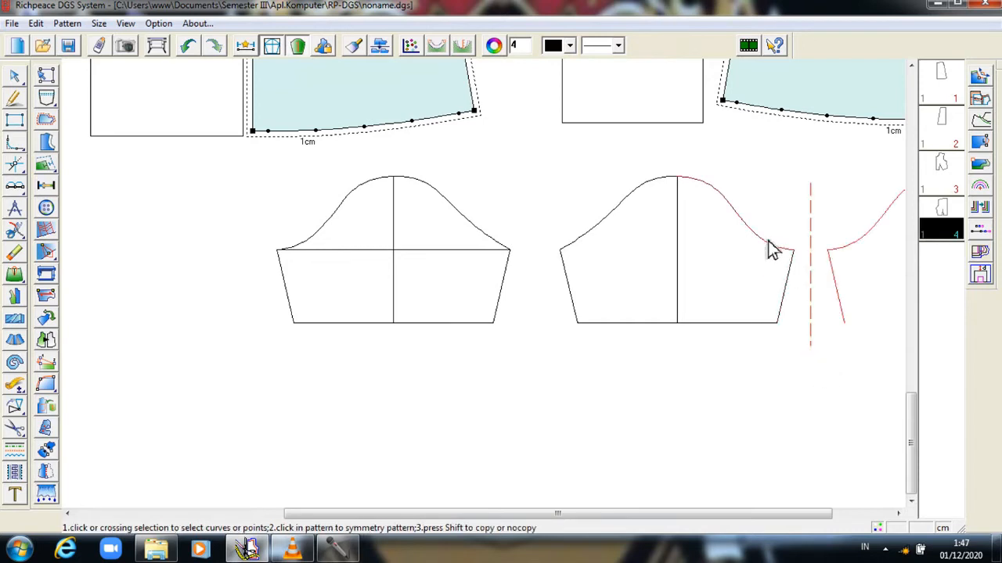
pyautogui.click(597, 213)
pyautogui.click(572, 286)
pyautogui.click(616, 322)
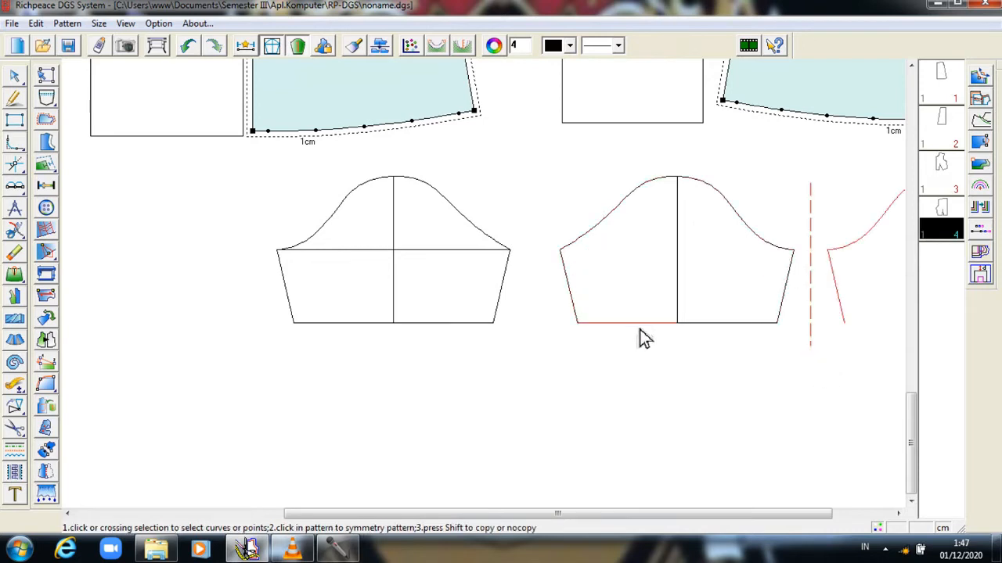
pyautogui.click(737, 330)
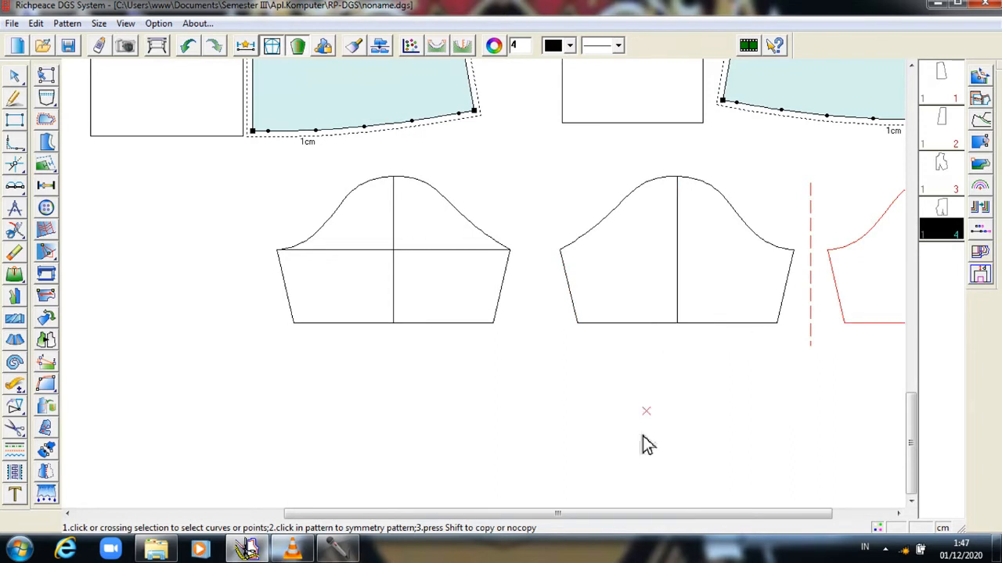
pyautogui.moveTo(642, 513); pyautogui.dragTo(757, 524)
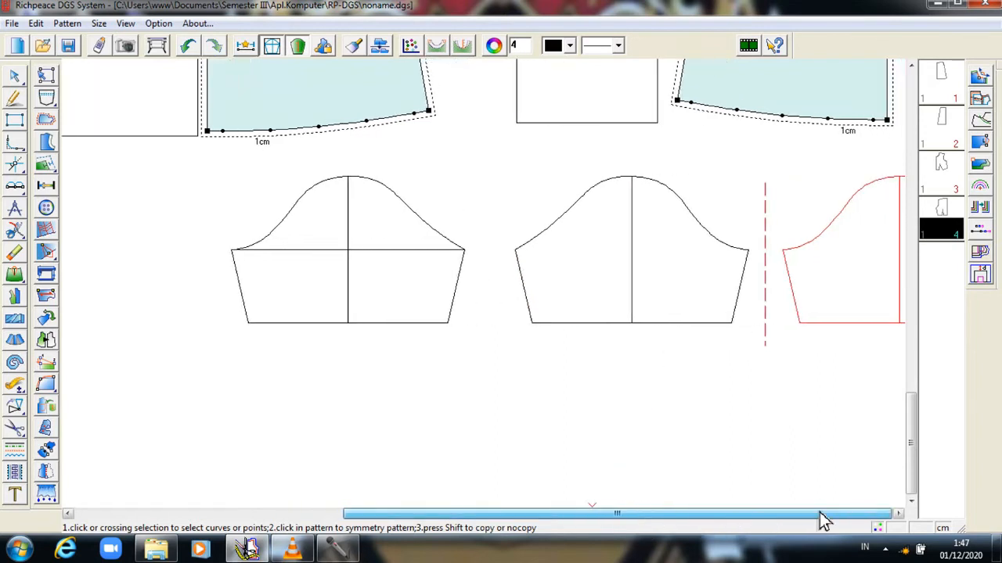
pyautogui.scroll(-1, 791, 328)
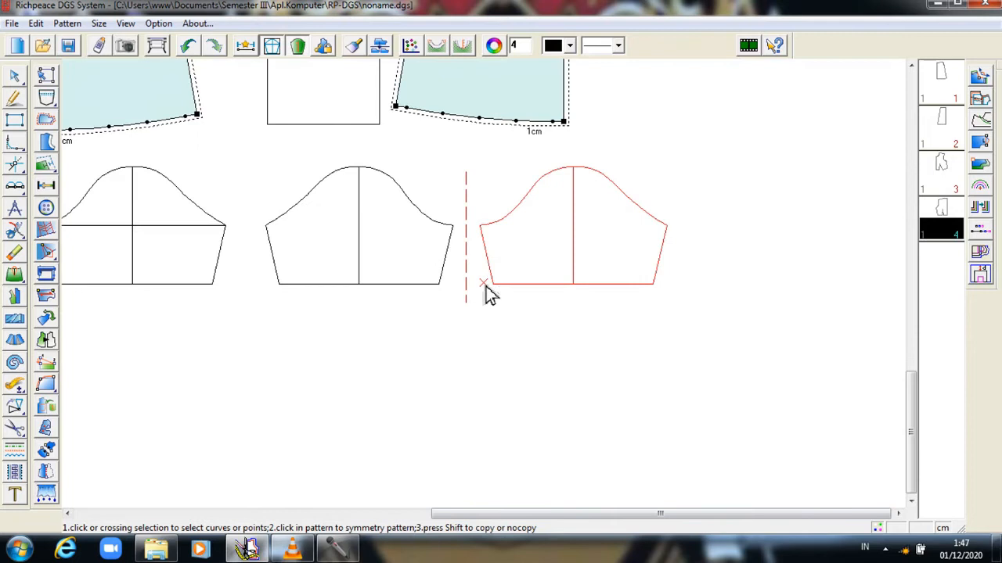
pyautogui.rightClick(376, 350)
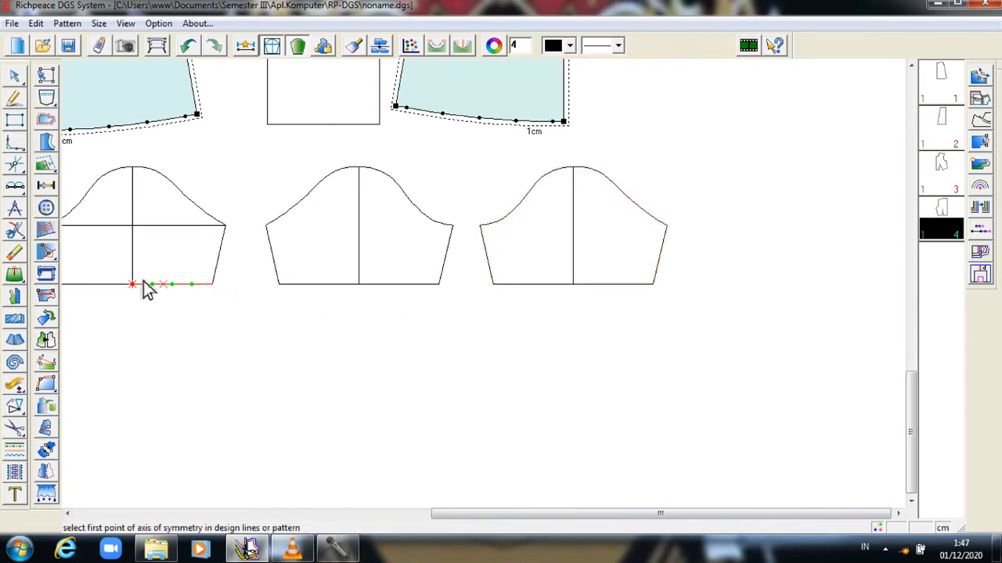
# - Erase all lines of the middle sleeve copy, including its cap curves, side seams, centre line and hem
pyautogui.click(45, 252)
pyautogui.click(275, 266)
pyautogui.click(302, 209)
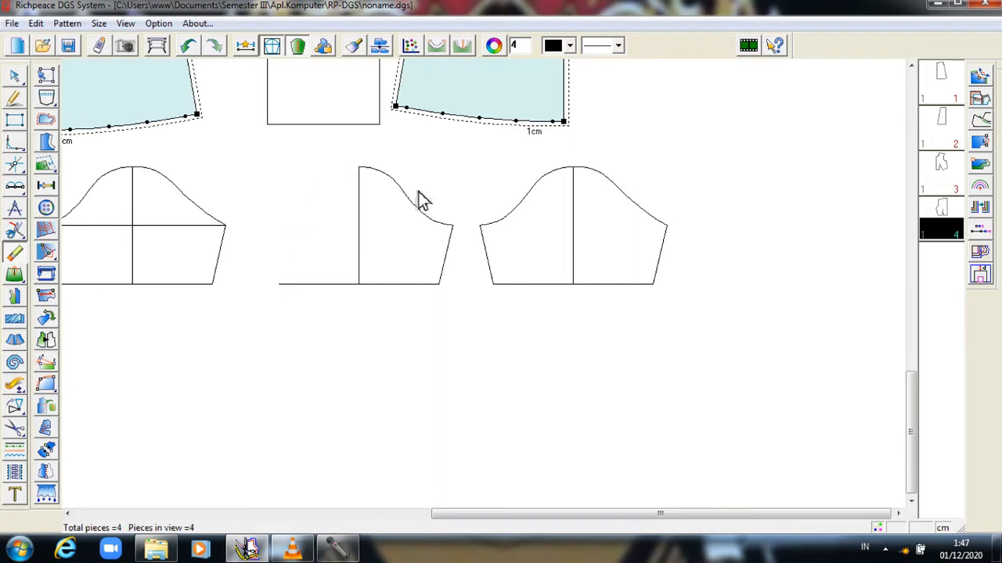
pyautogui.click(419, 195)
pyautogui.click(435, 284)
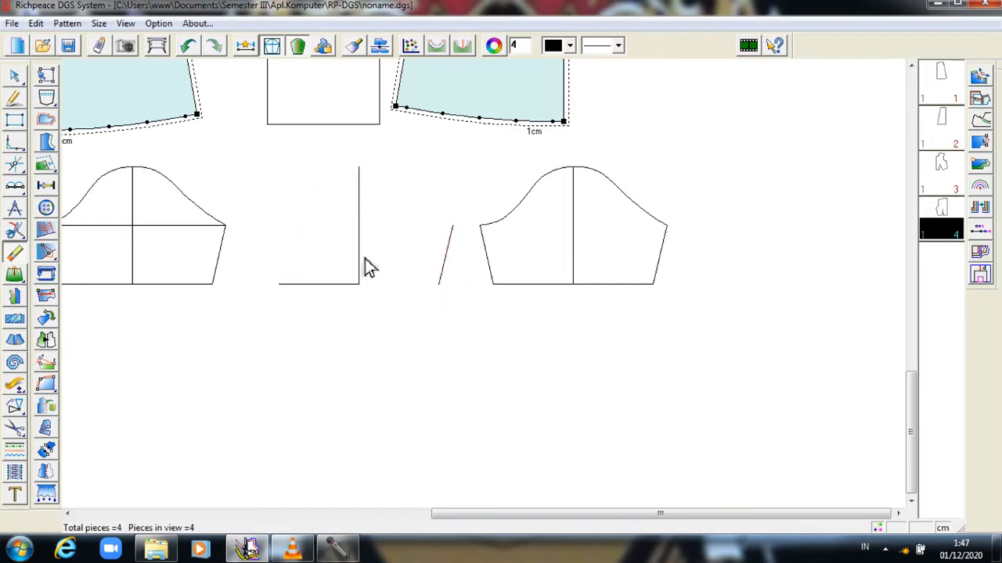
pyautogui.click(361, 265)
pyautogui.click(439, 279)
pyautogui.click(320, 295)
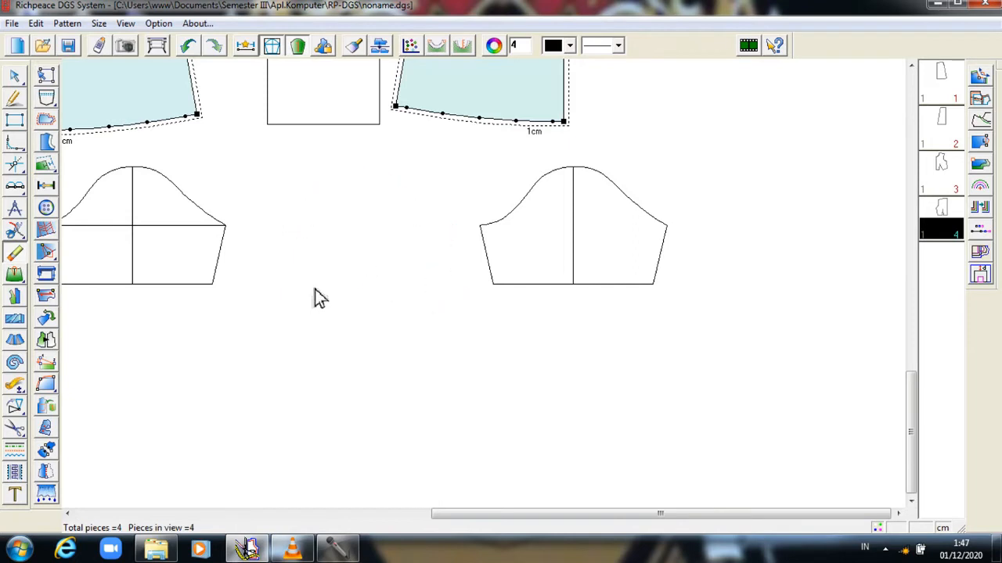
# - Erase the right half of the remaining sleeve copy: its cap curve, side seam and hem line beyond the centre line
pyautogui.click(616, 188)
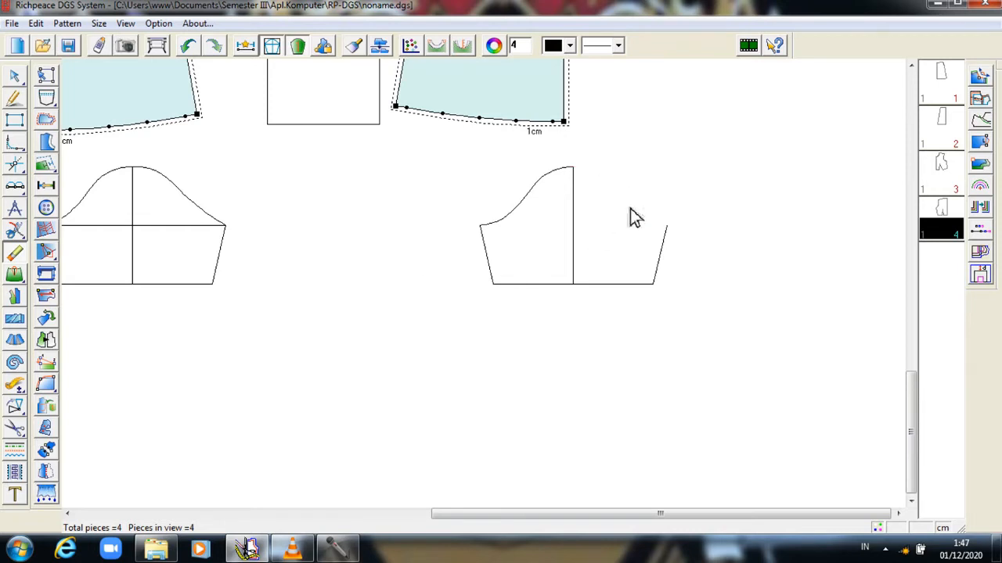
pyautogui.click(663, 258)
pyautogui.click(607, 291)
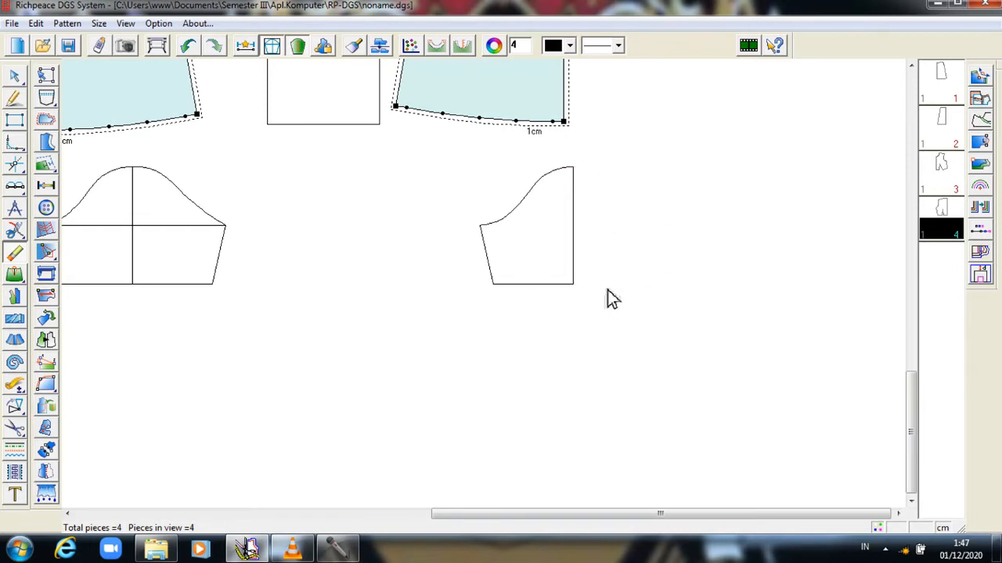
pyautogui.scroll(2, 487, 295)
pyautogui.scroll(1, 487, 295)
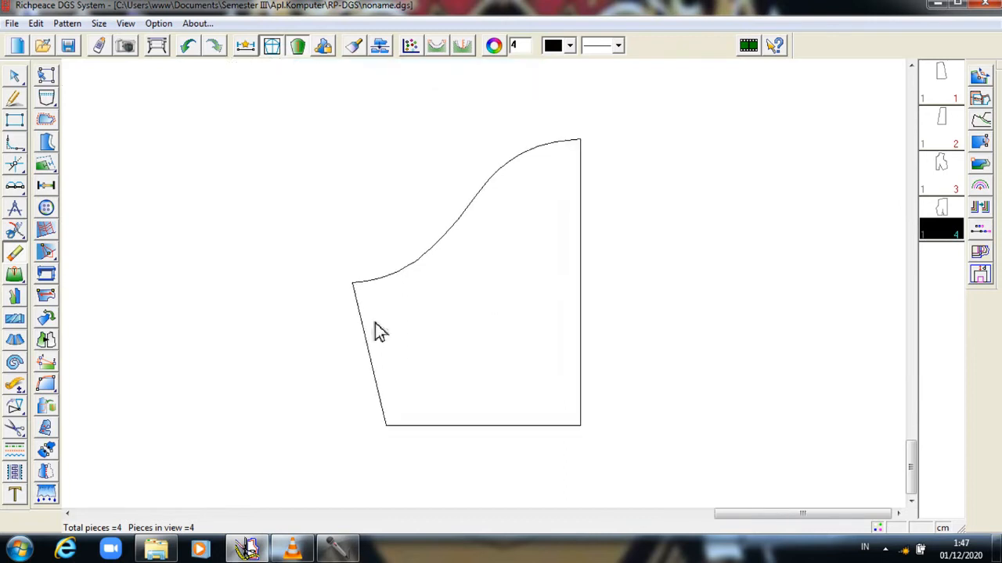
pyautogui.click(18, 343)
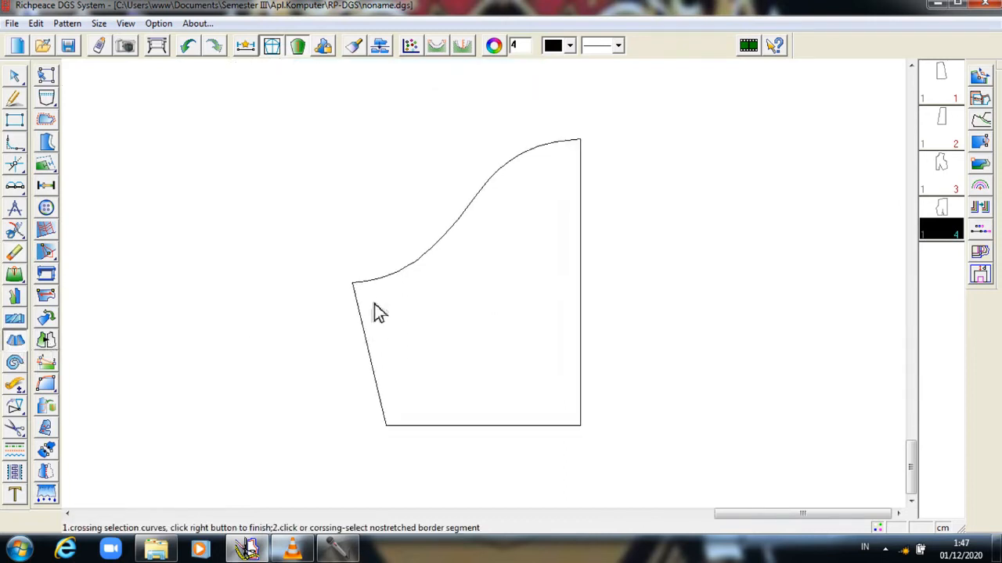
pyautogui.click(367, 341)
pyautogui.click(514, 425)
pyautogui.rightClick(515, 425)
pyautogui.click(443, 250)
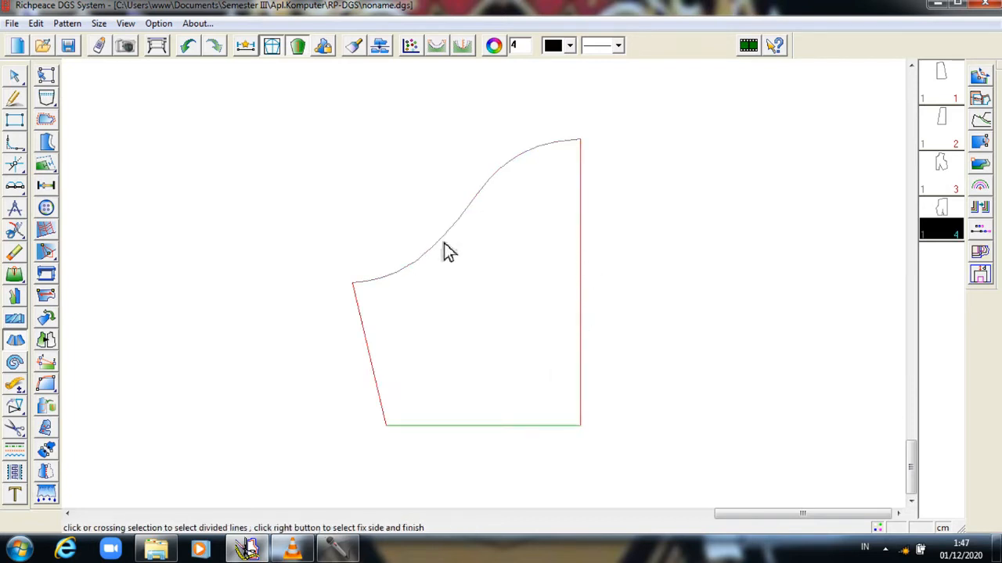
pyautogui.rightClick(443, 250)
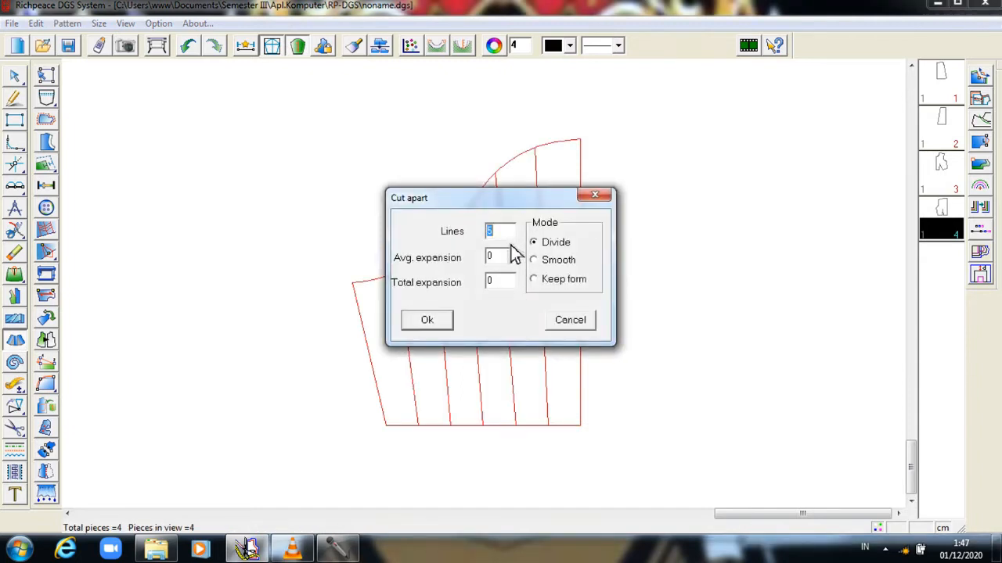
pyautogui.write('3')
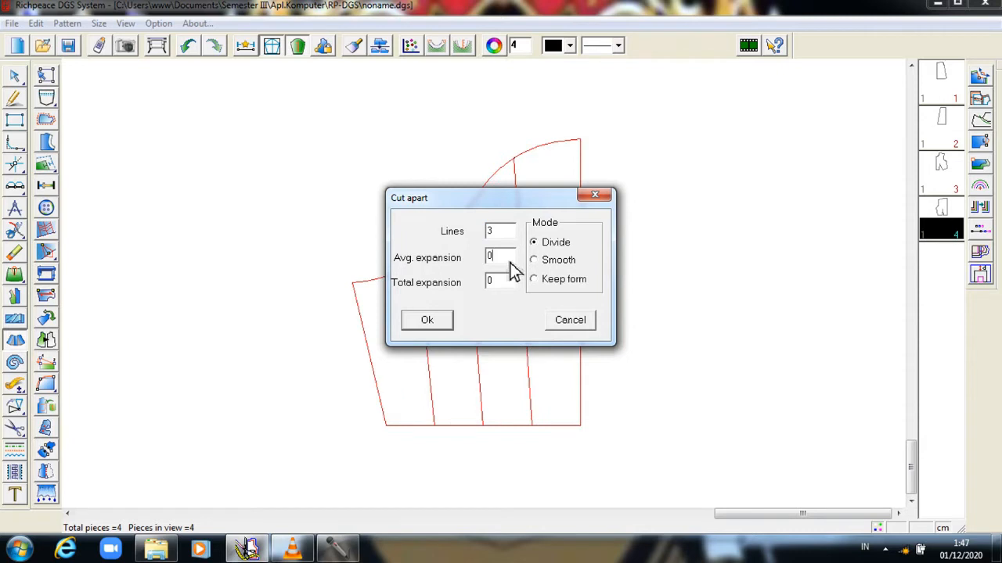
pyautogui.write('4')
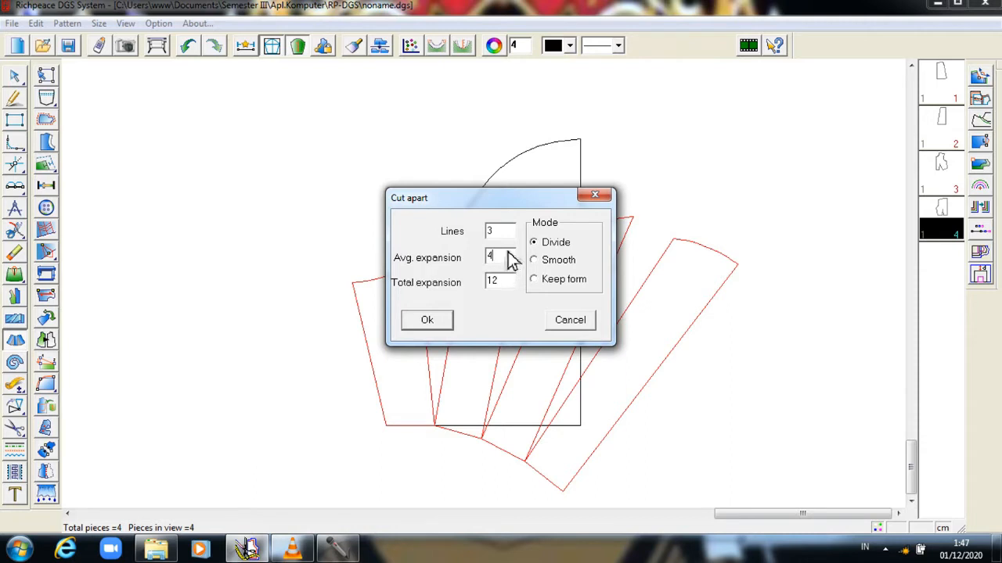
pyautogui.click(594, 199)
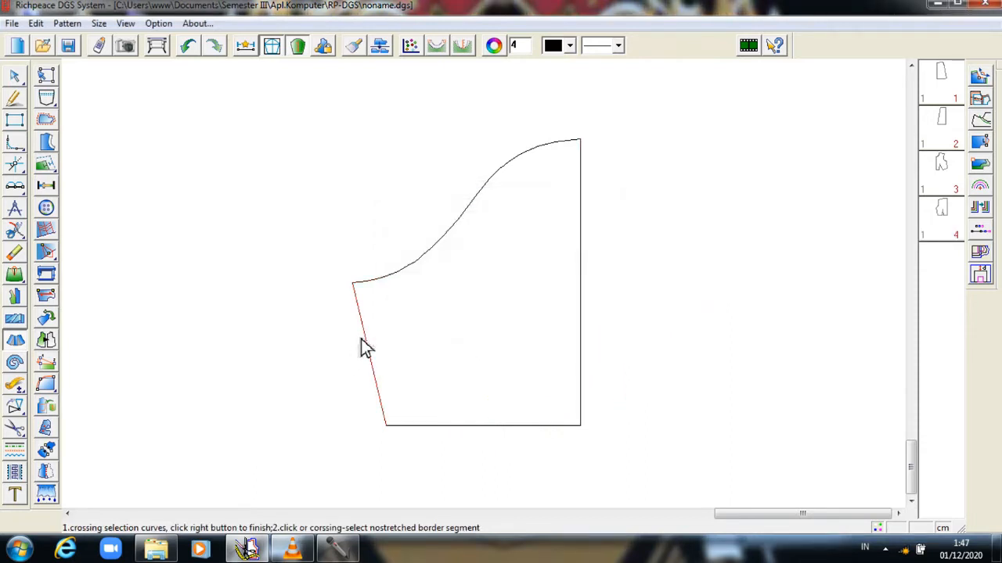
pyautogui.click(414, 267)
pyautogui.click(579, 278)
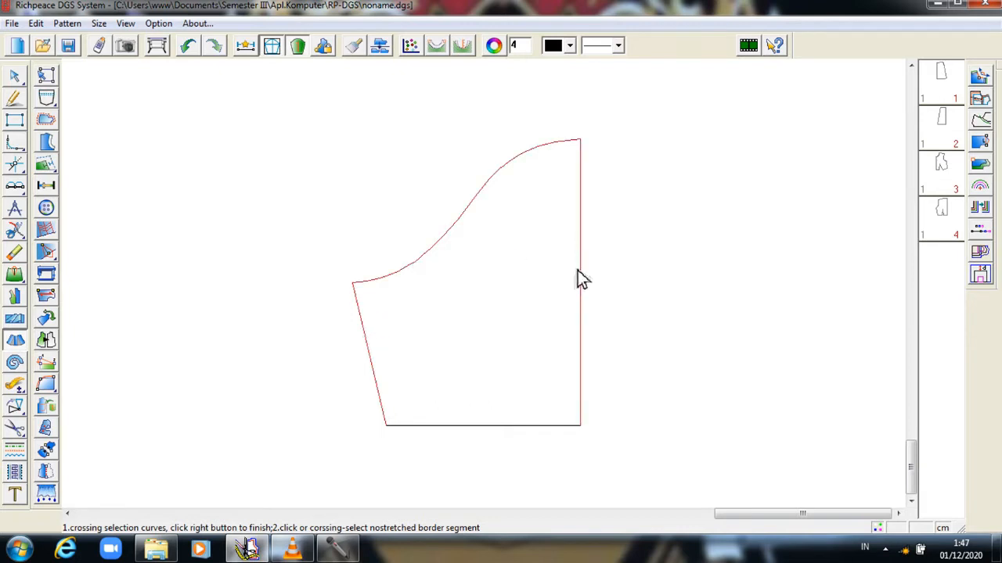
pyautogui.click(529, 428)
pyautogui.rightClick(528, 429)
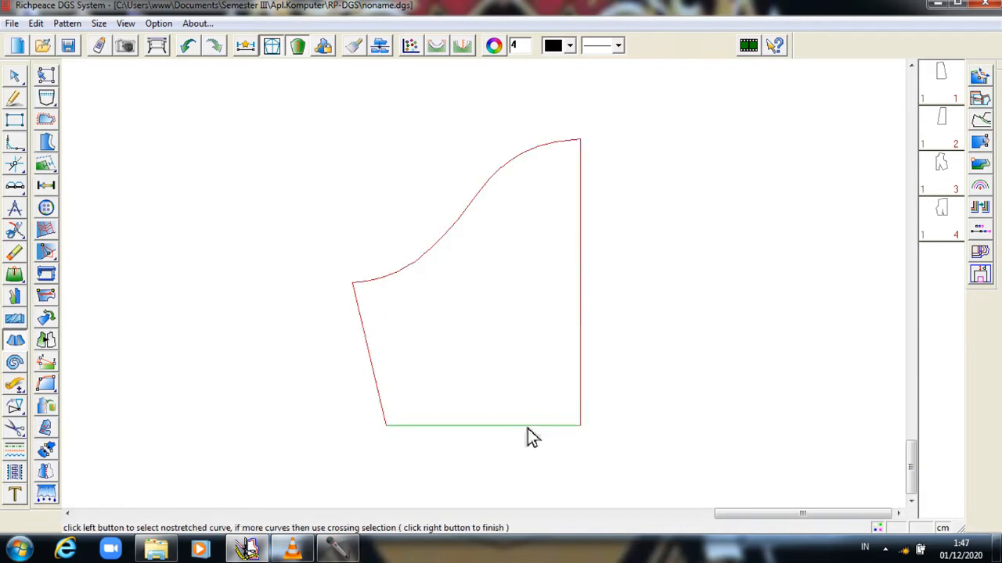
pyautogui.click(526, 428)
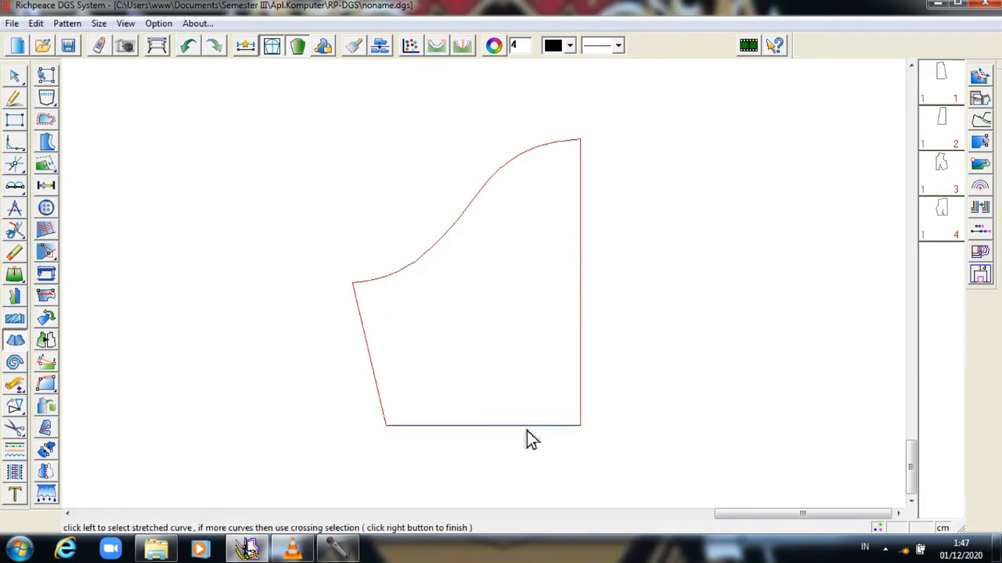
pyautogui.click(435, 254)
pyautogui.rightClick(438, 261)
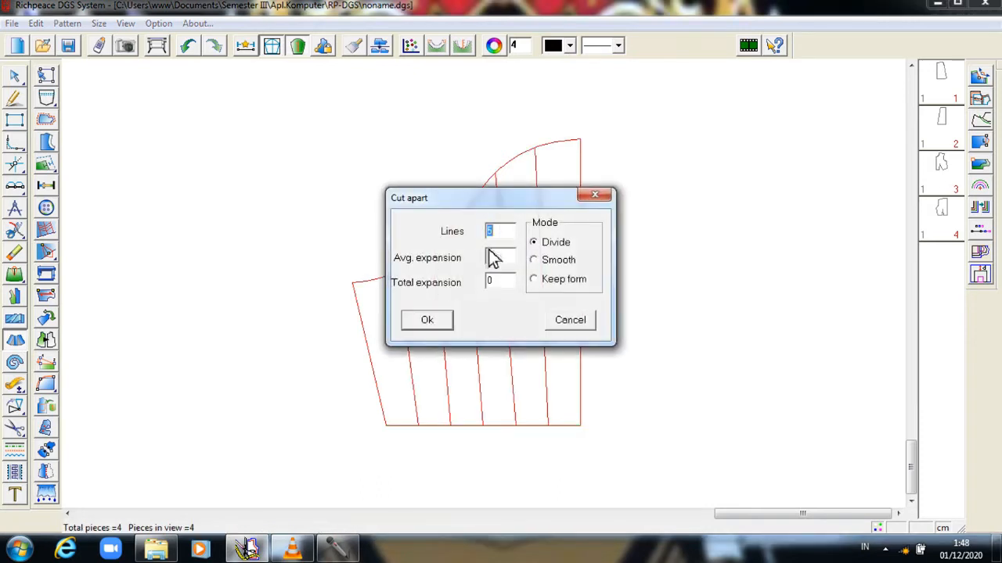
pyautogui.write('3')
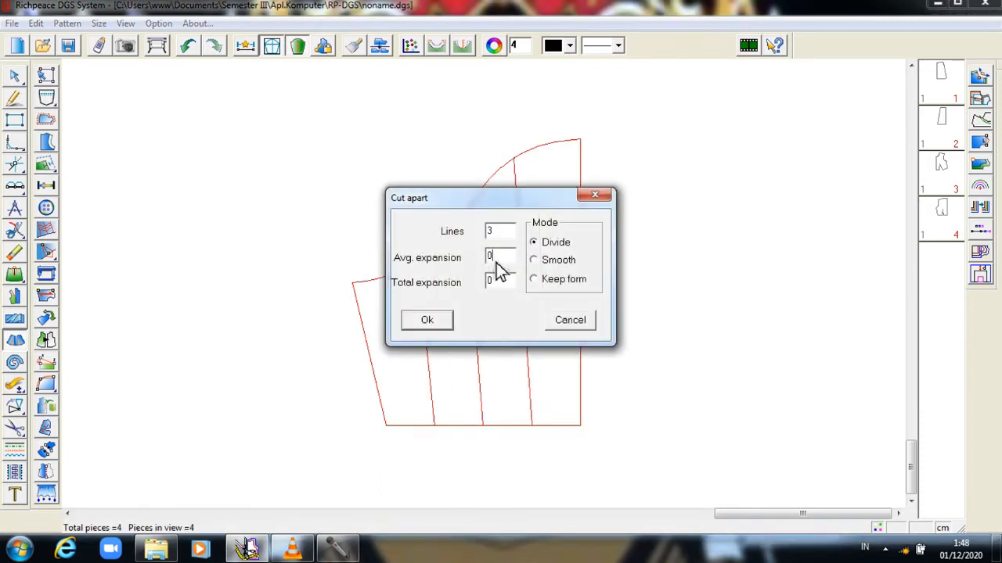
pyautogui.write('3')
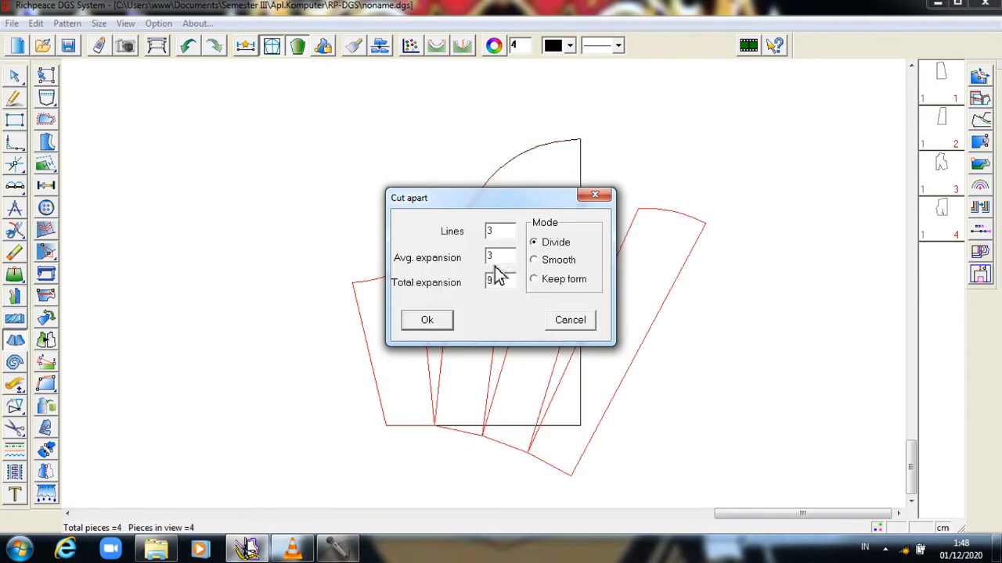
pyautogui.click(595, 196)
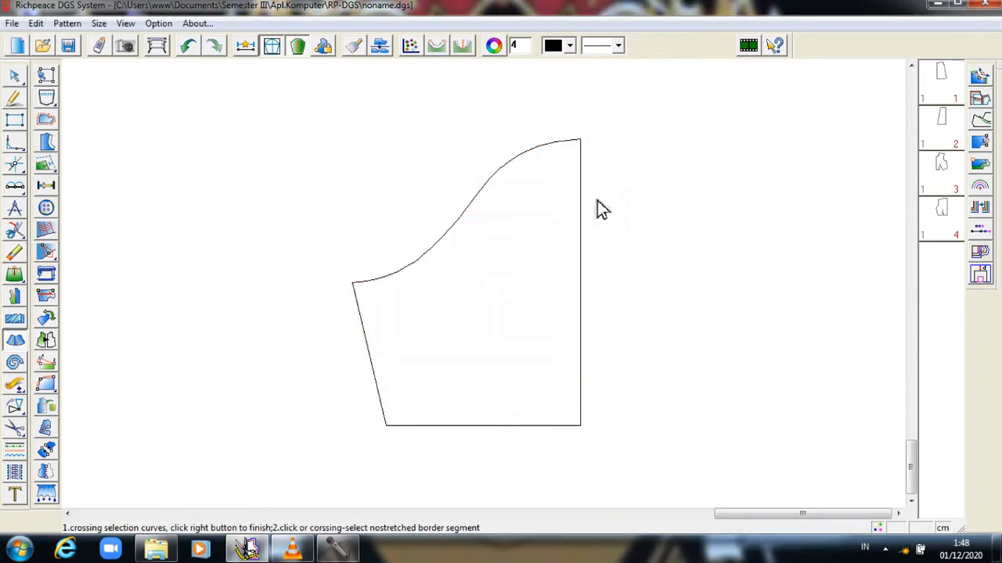
# - Select the half-sleeve outline for Cut apart, with the straight hem as the nonstretched curve and the cap curve as the stretched curve
pyautogui.click(376, 366)
pyautogui.click(470, 203)
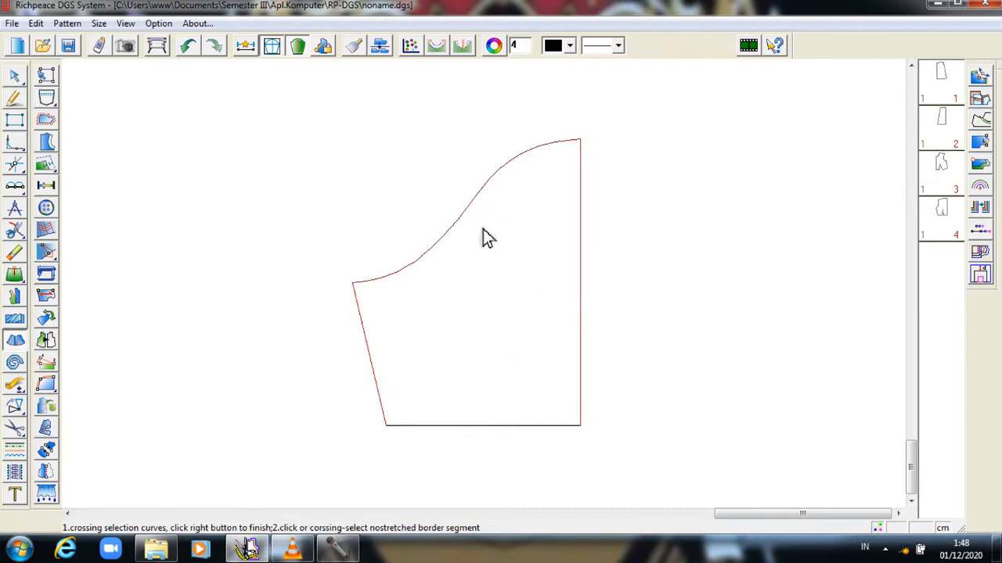
pyautogui.click(497, 427)
pyautogui.rightClick(496, 427)
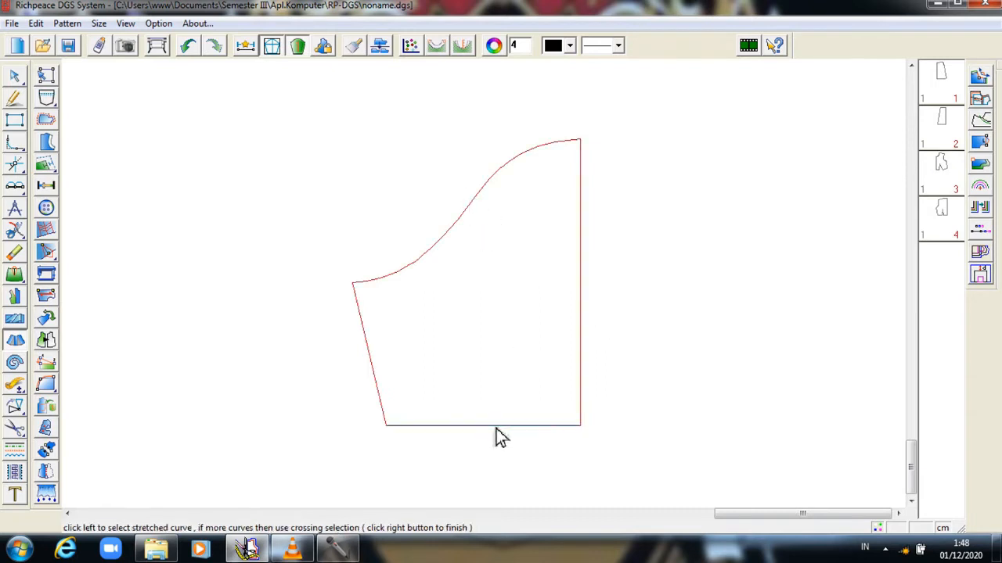
pyautogui.click(474, 218)
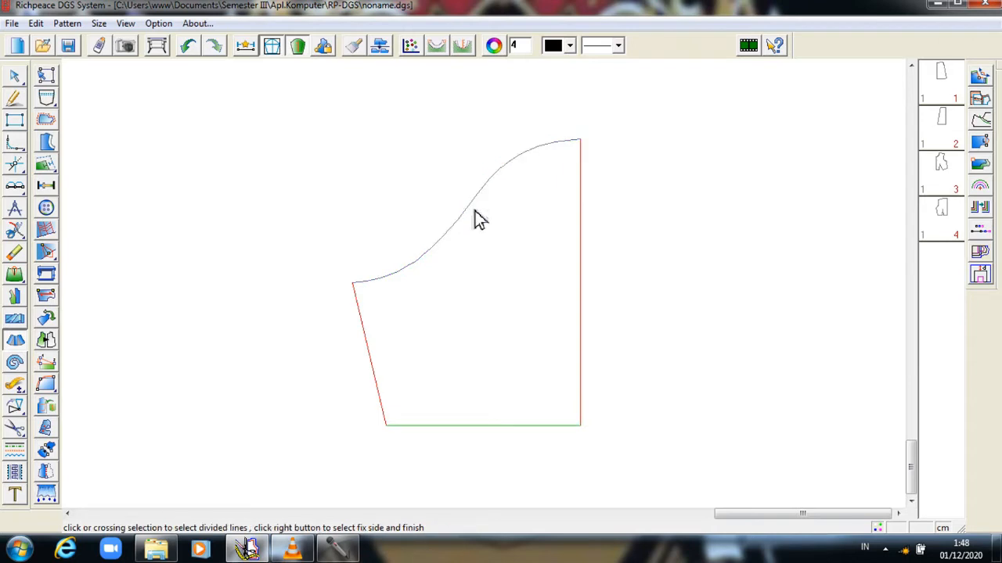
pyautogui.rightClick(500, 266)
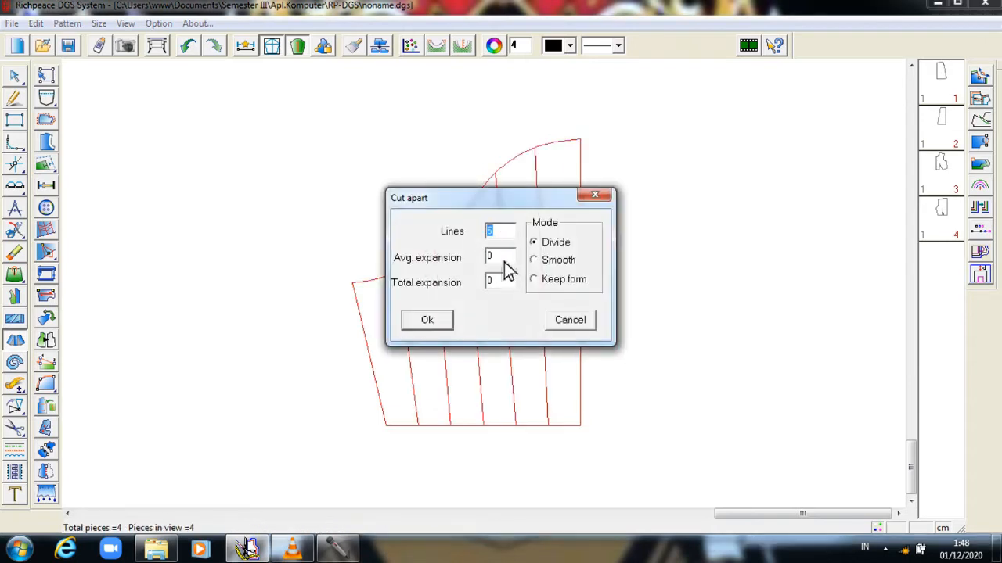
# - Cut the half sleeve apart with 3 lines, an average expansion of 4 cm and Smooth mode
pyautogui.write('3')
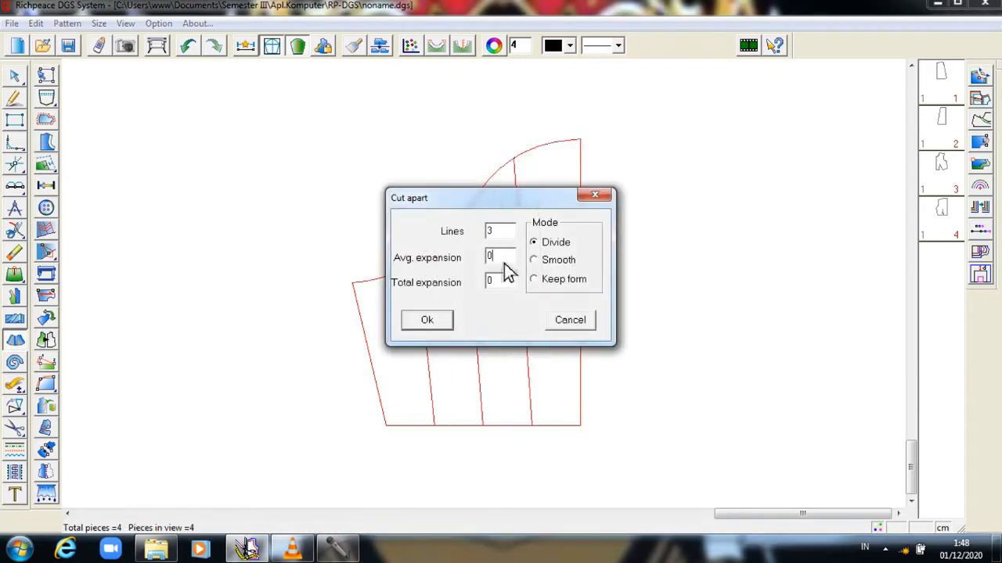
pyautogui.write('3')
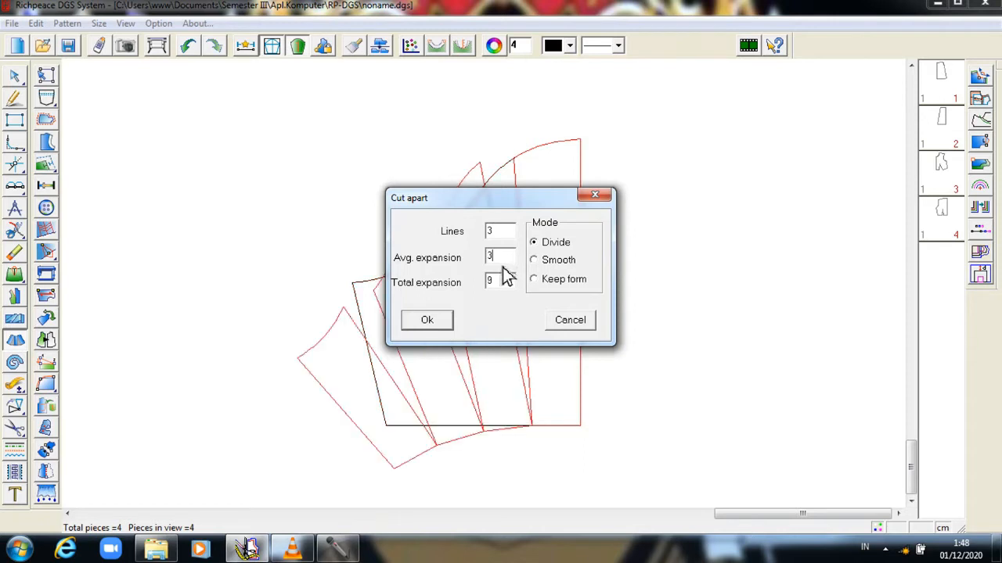
pyautogui.press('BackSpace')
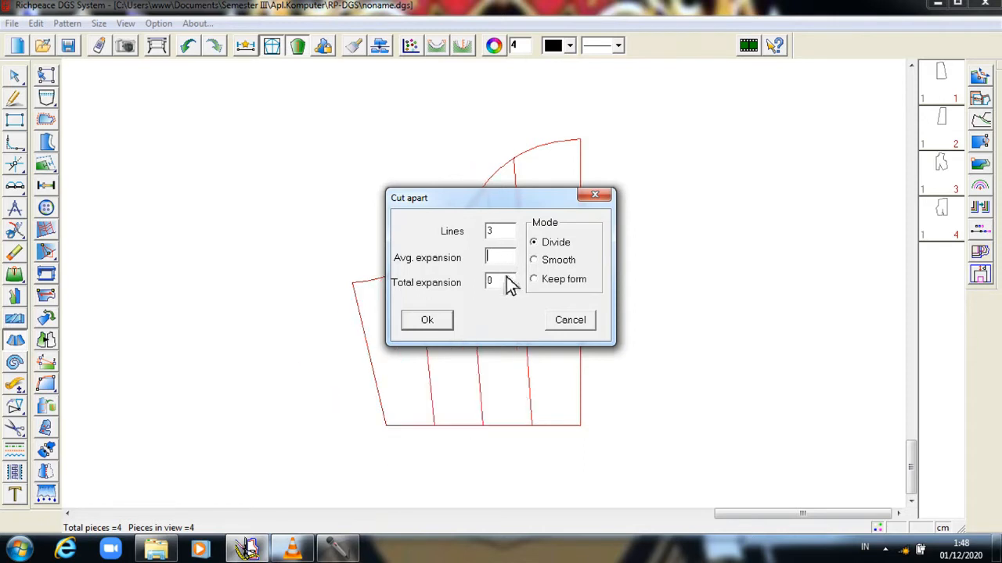
pyautogui.write('4')
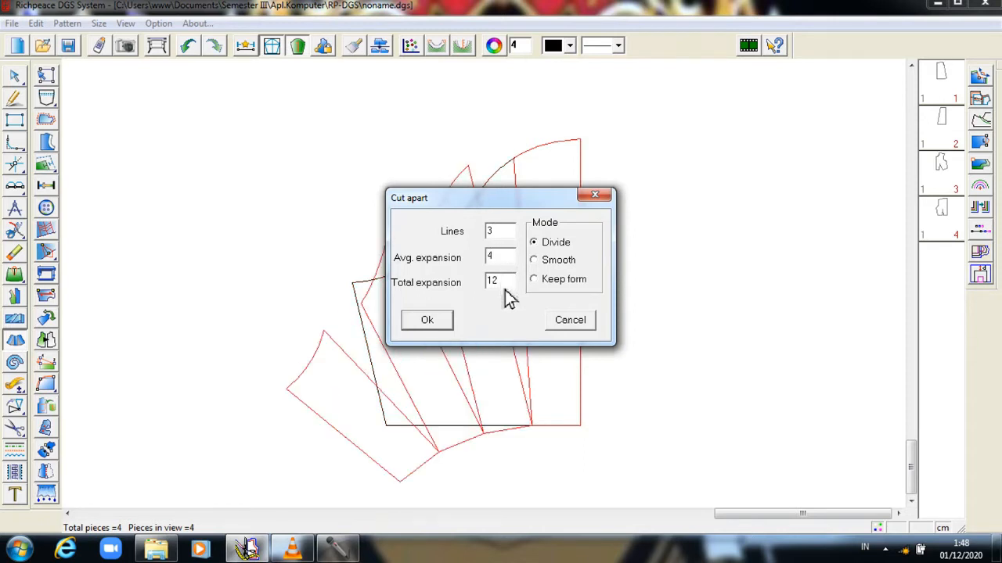
pyautogui.click(535, 259)
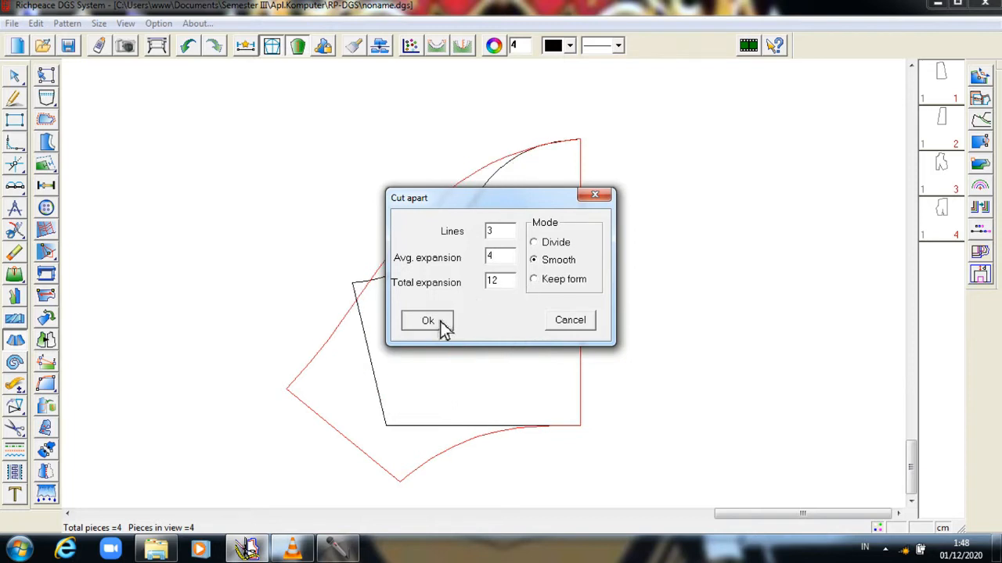
pyautogui.click(429, 321)
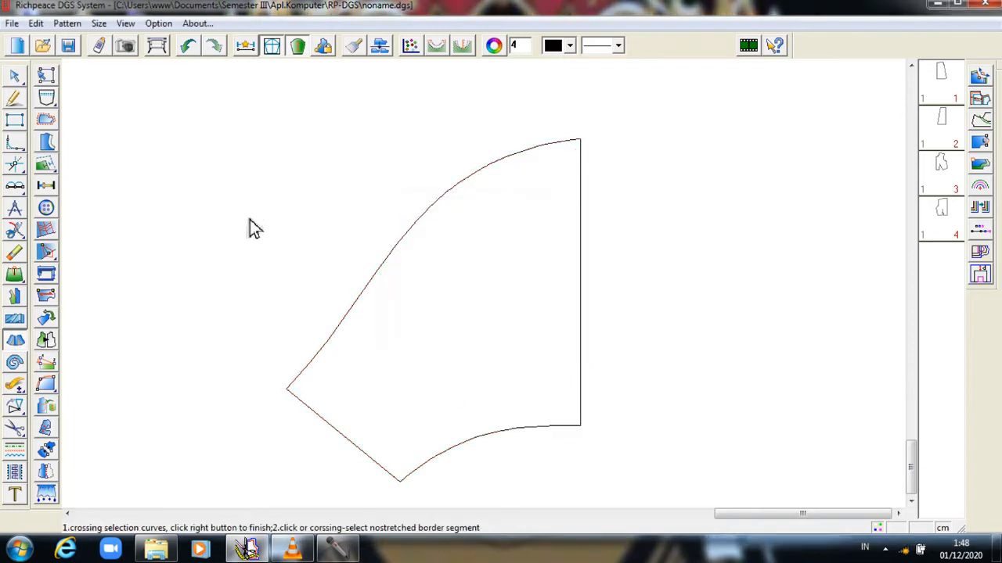
# - Mirror a copy of the hem, side seam and cap curve about the sleeve's vertical centre line
pyautogui.click(15, 408)
pyautogui.click(39, 408)
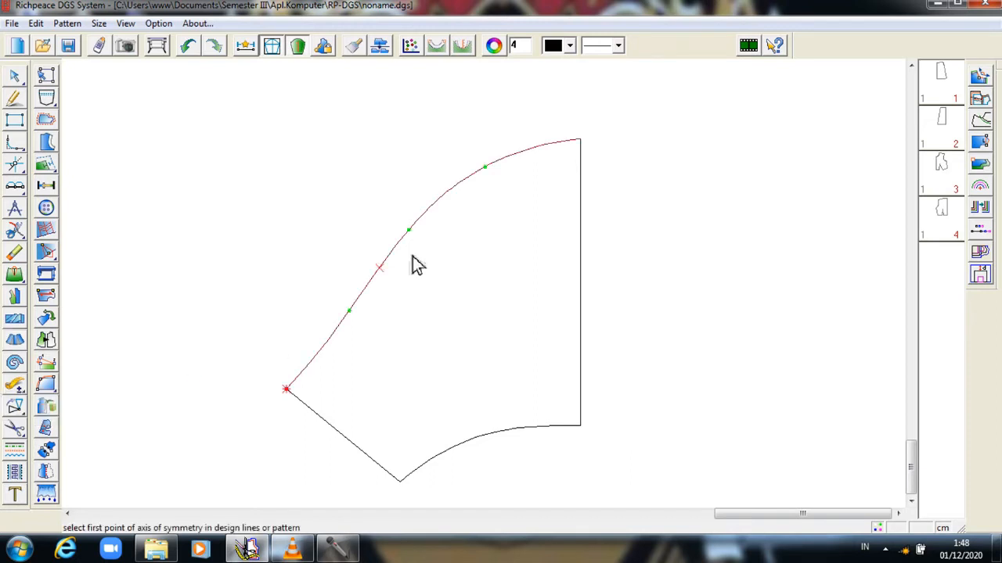
pyautogui.click(581, 149)
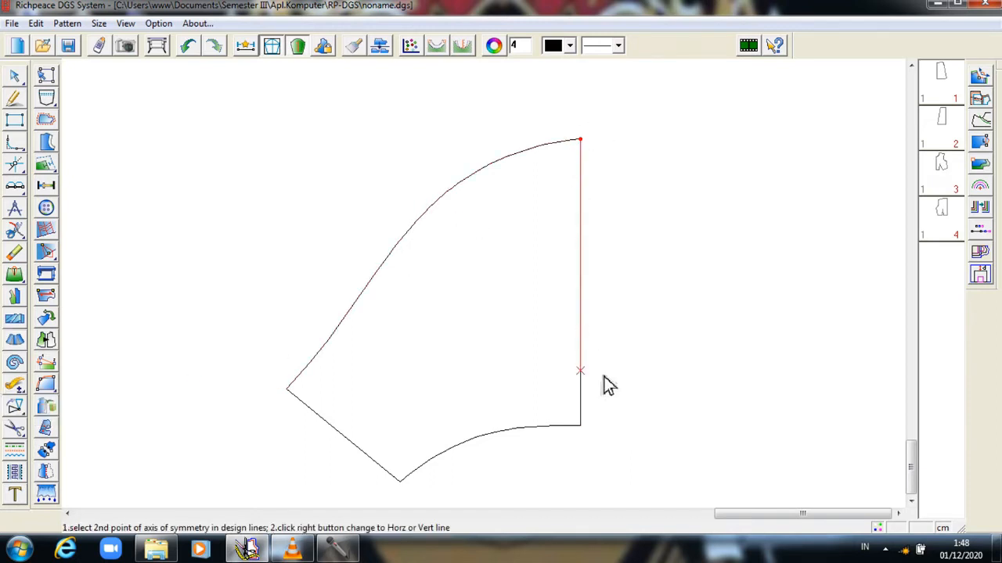
pyautogui.click(580, 427)
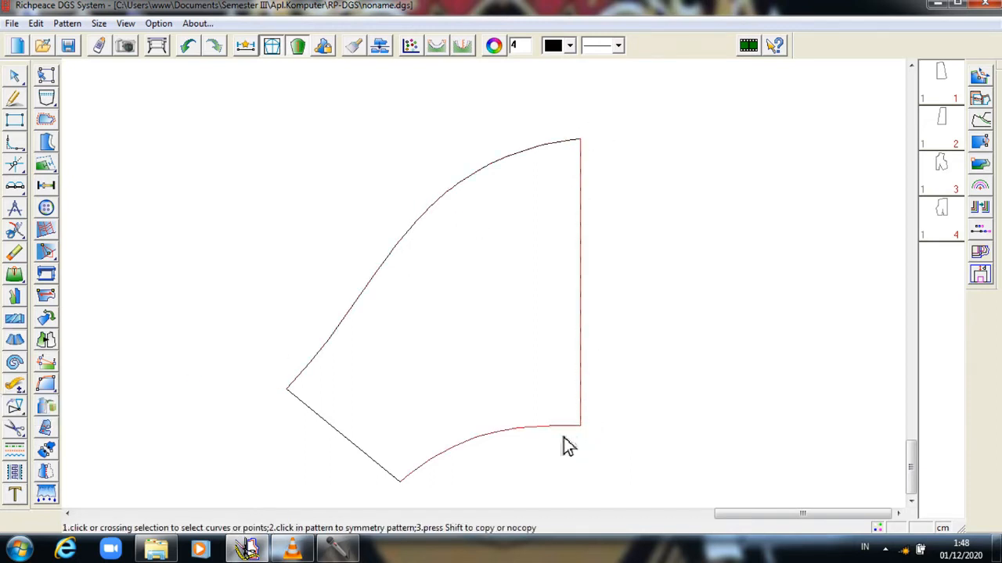
pyautogui.click(521, 435)
pyautogui.click(376, 460)
pyautogui.click(339, 343)
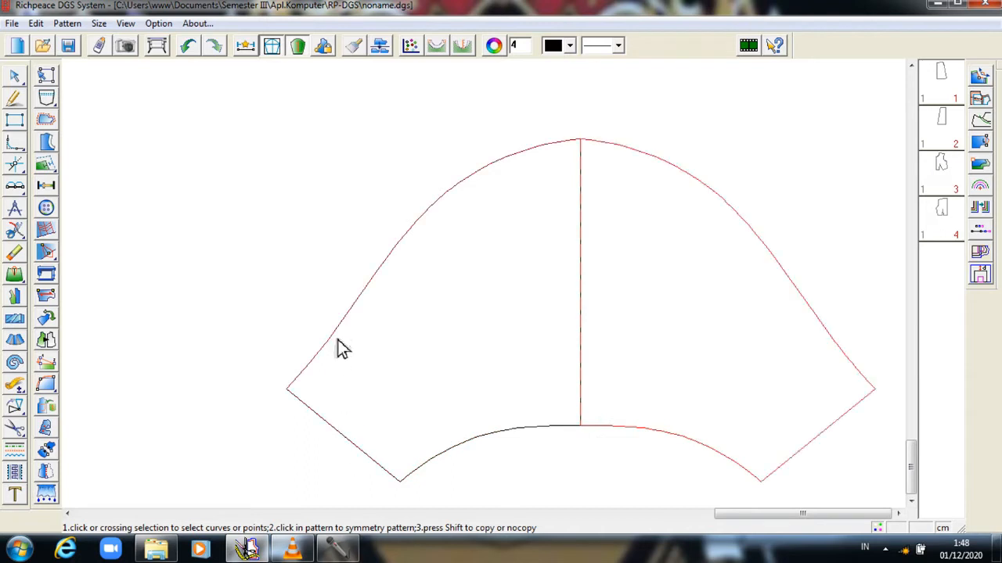
pyautogui.rightClick(571, 461)
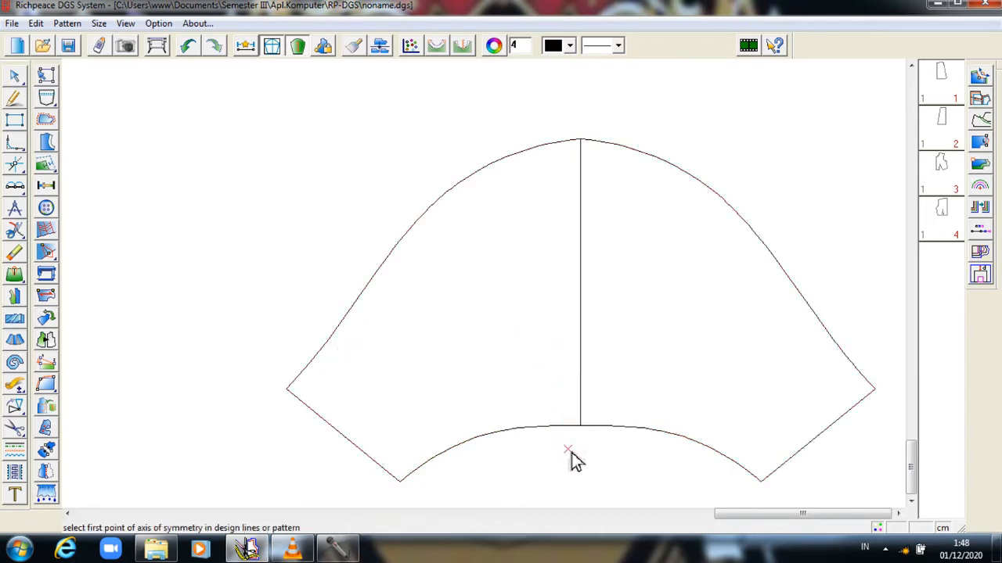
pyautogui.rightClick(125, 438)
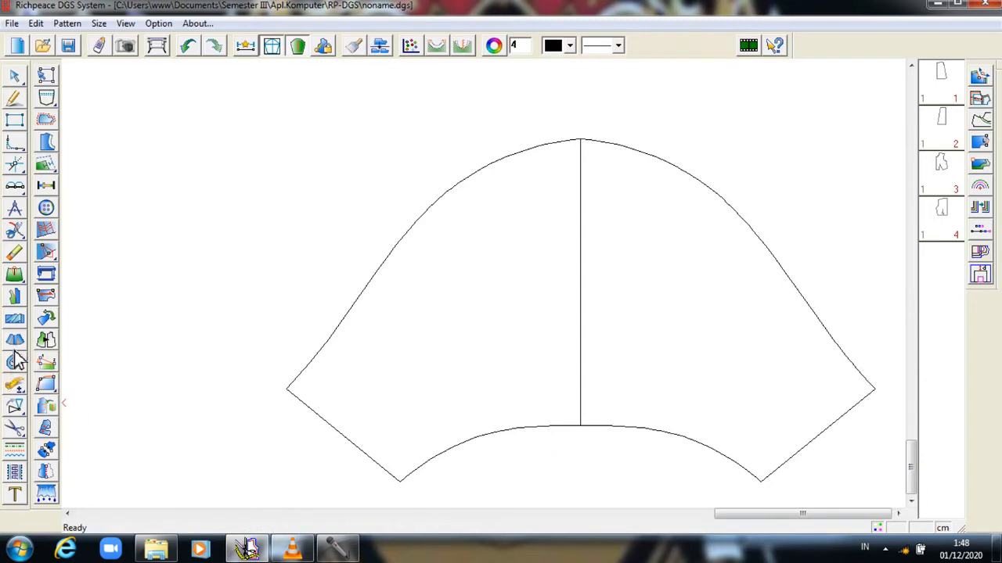
# - Join the mirrored halves of the sleeve cap and hem into a continuous outline across the centre line
pyautogui.click(16, 229)
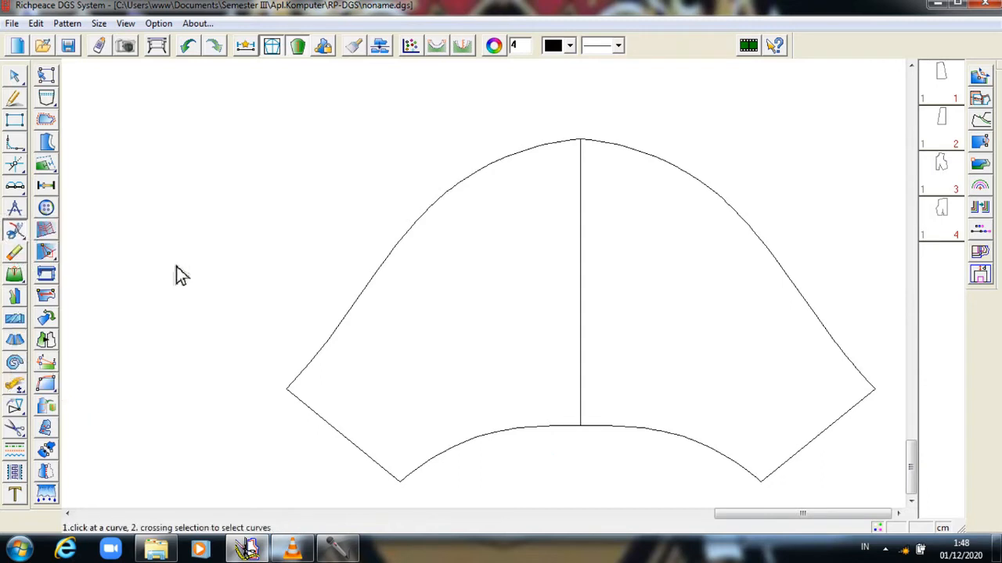
pyautogui.click(373, 296)
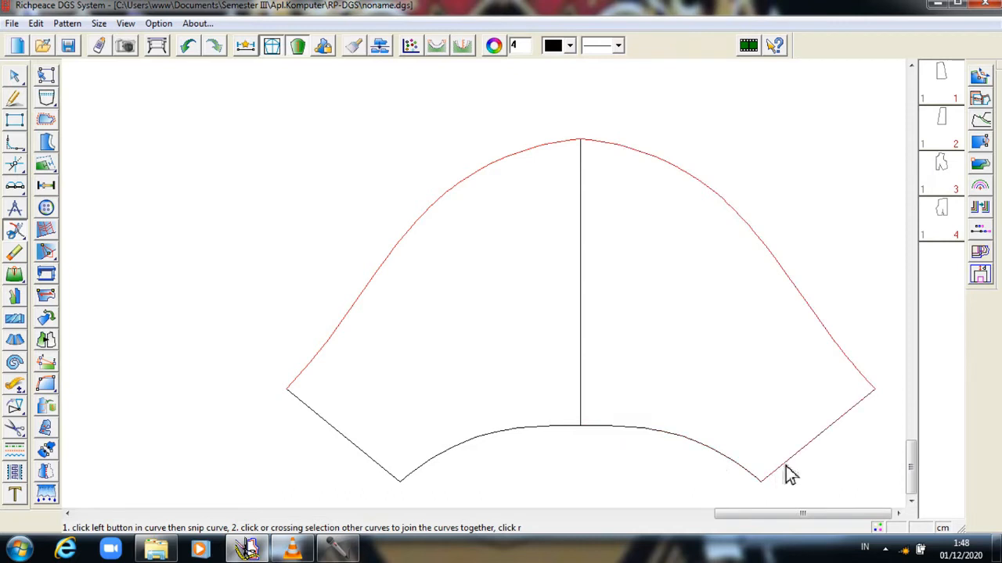
pyautogui.click(493, 445)
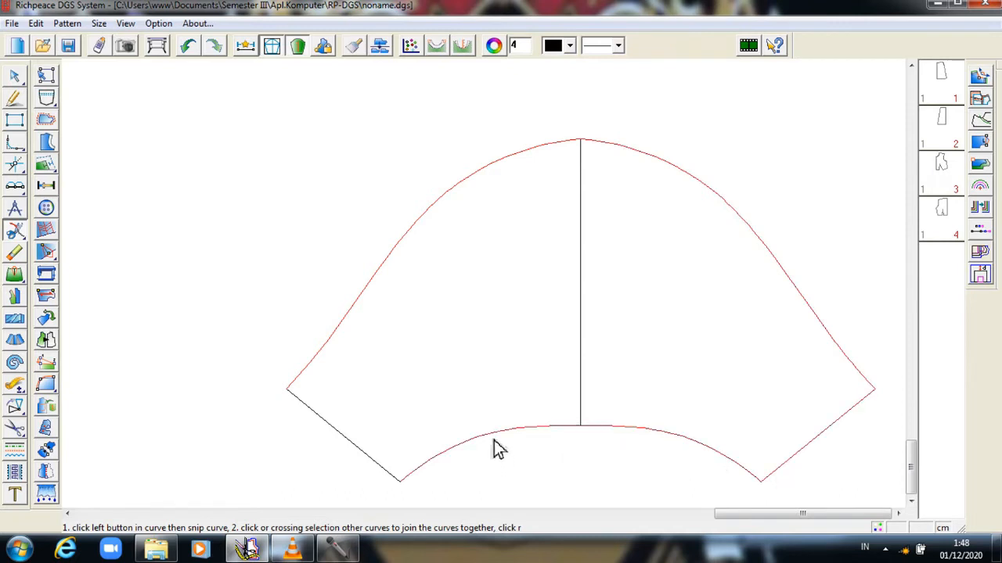
pyautogui.rightClick(302, 478)
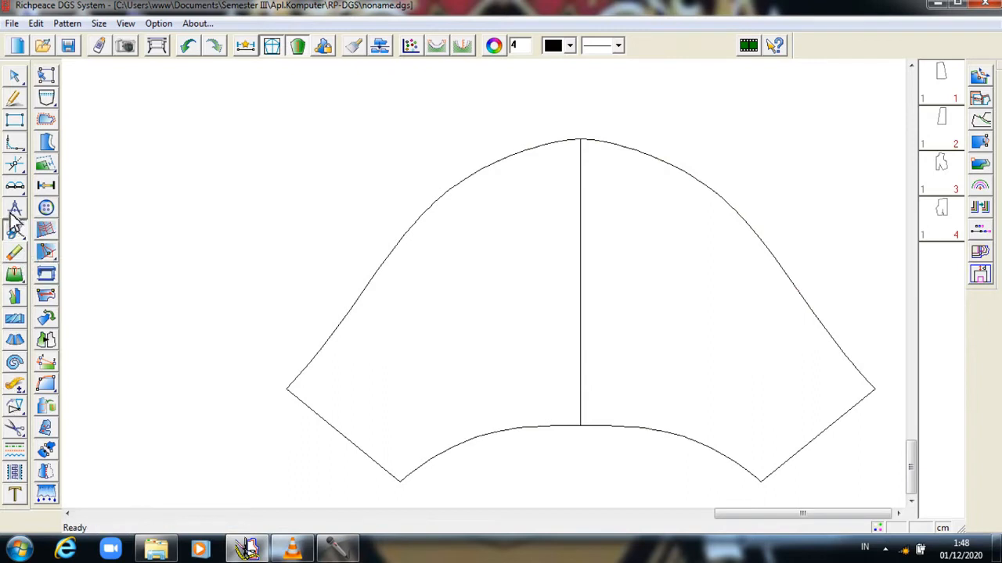
# - Erase the vertical centre line inside the full sleeve
pyautogui.click(15, 249)
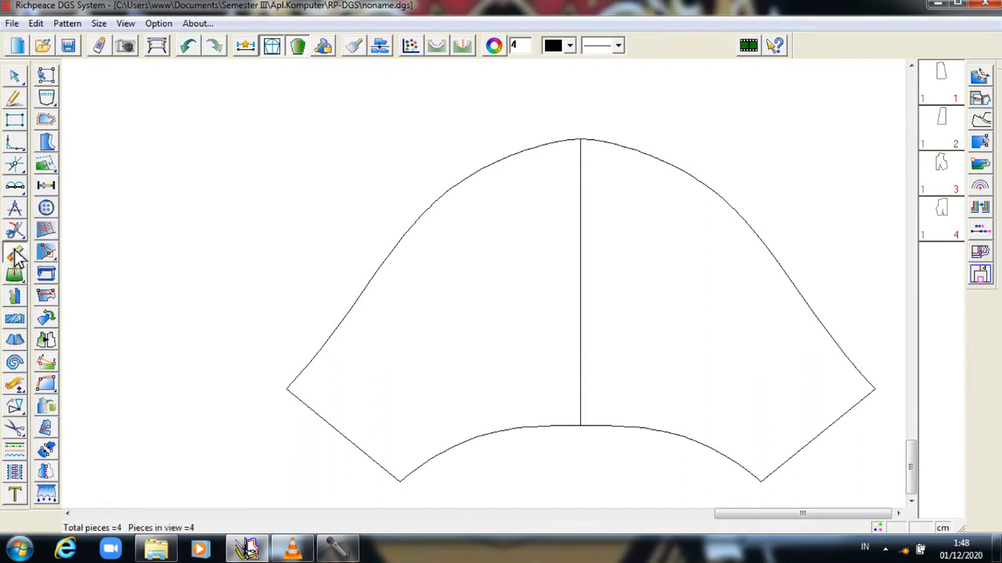
pyautogui.click(15, 255)
pyautogui.click(586, 261)
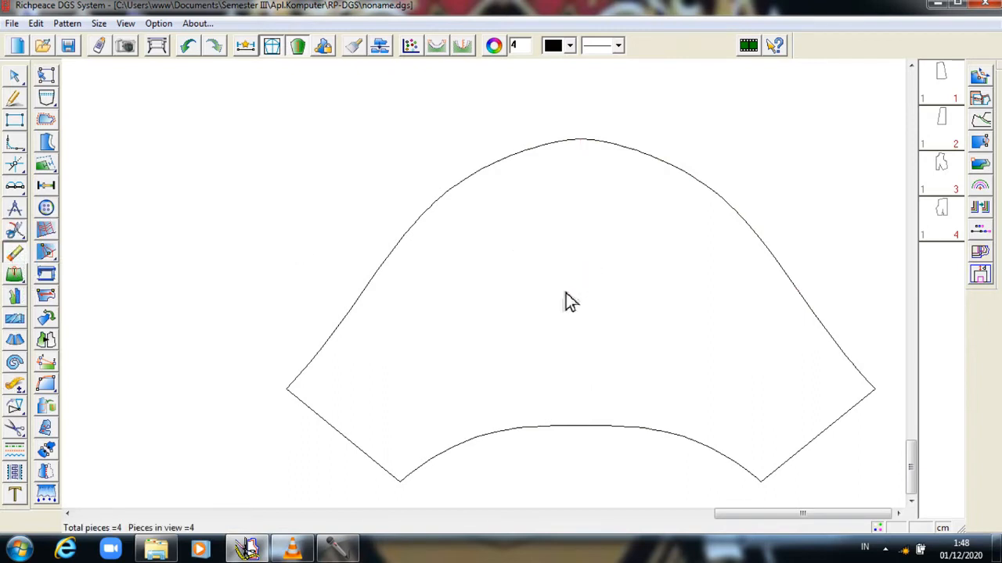
# - Cut the full puff sleeve outline out as a pattern piece and place it beside its draft
pyautogui.scroll(-1, 487, 288)
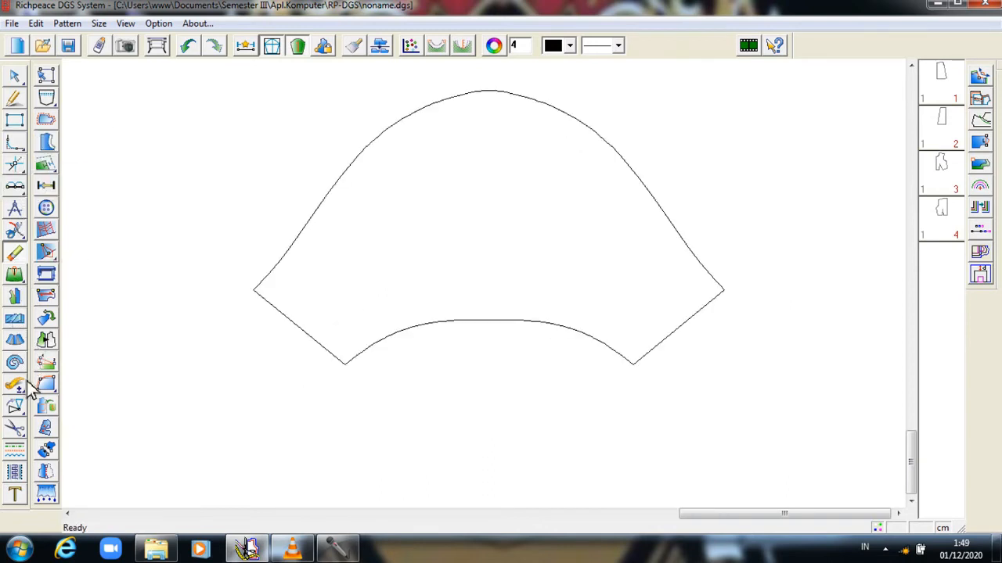
pyautogui.click(14, 428)
pyautogui.click(305, 330)
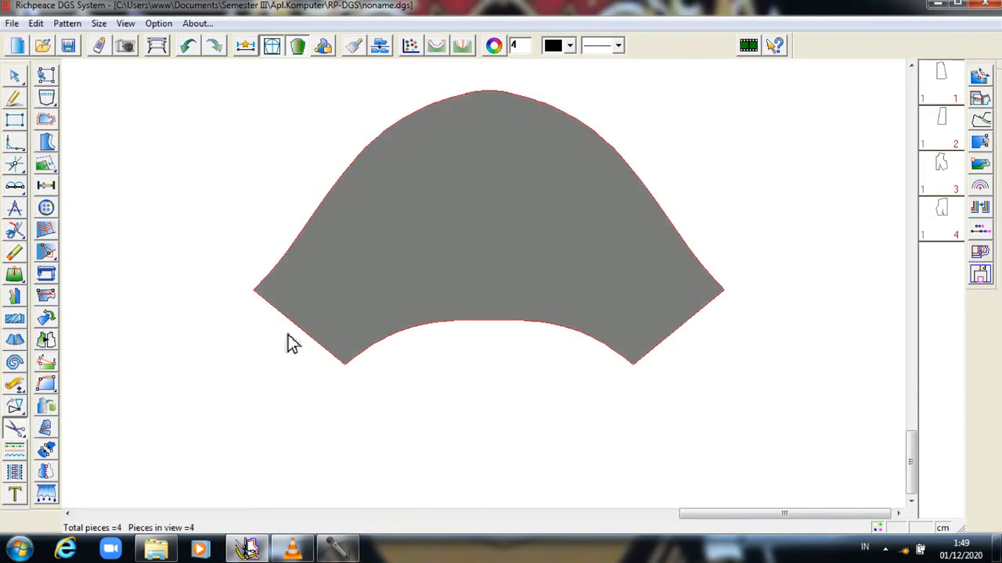
pyautogui.rightClick(188, 354)
pyautogui.rightClick(188, 355)
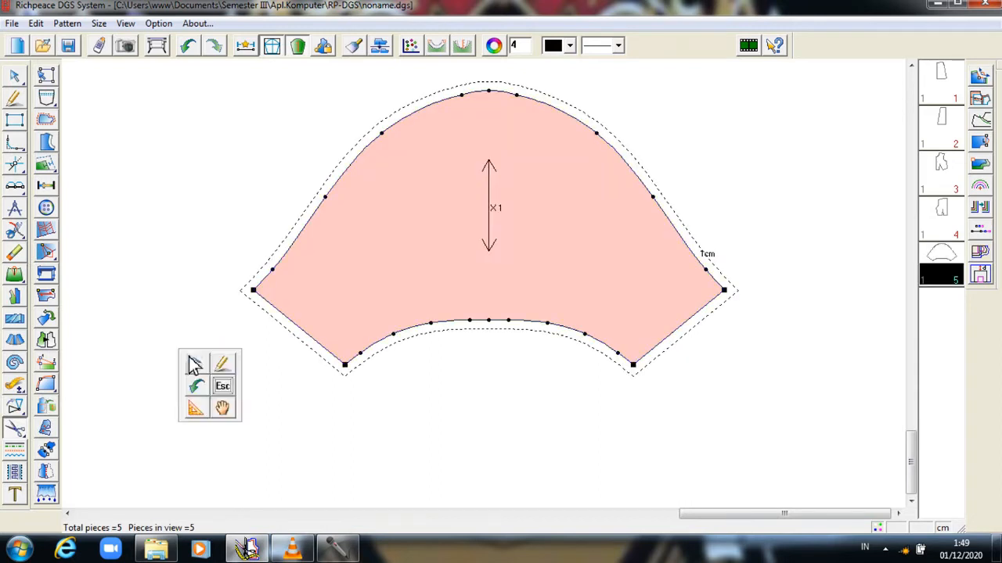
pyautogui.click(228, 405)
pyautogui.click(439, 304)
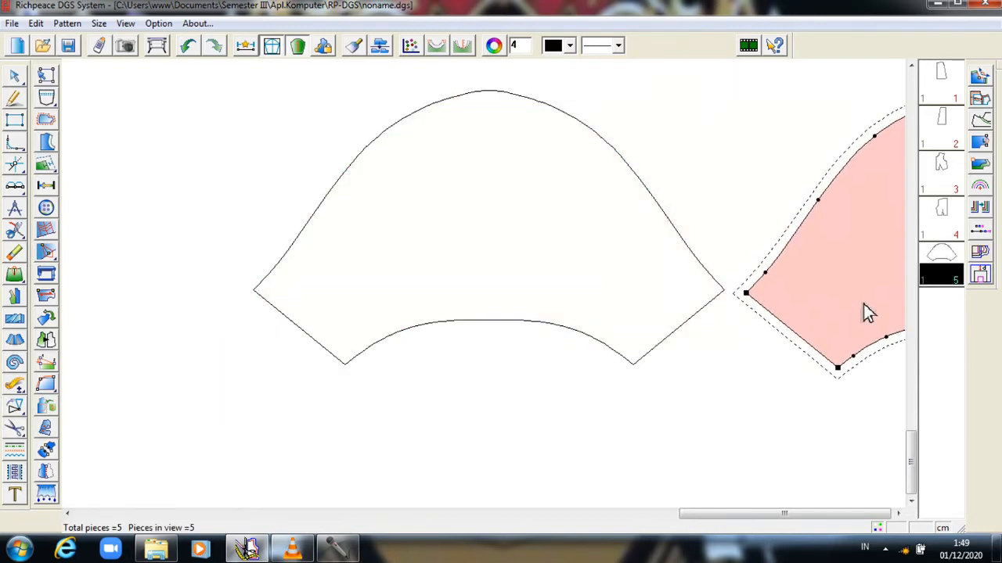
pyautogui.click(864, 303)
pyautogui.scroll(-4, 487, 295)
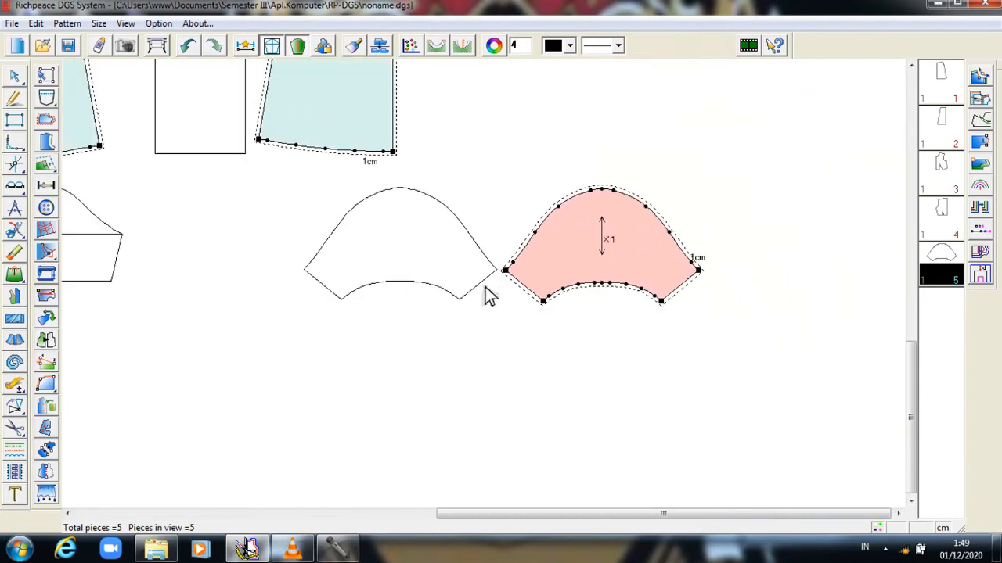
pyautogui.scroll(1, 487, 294)
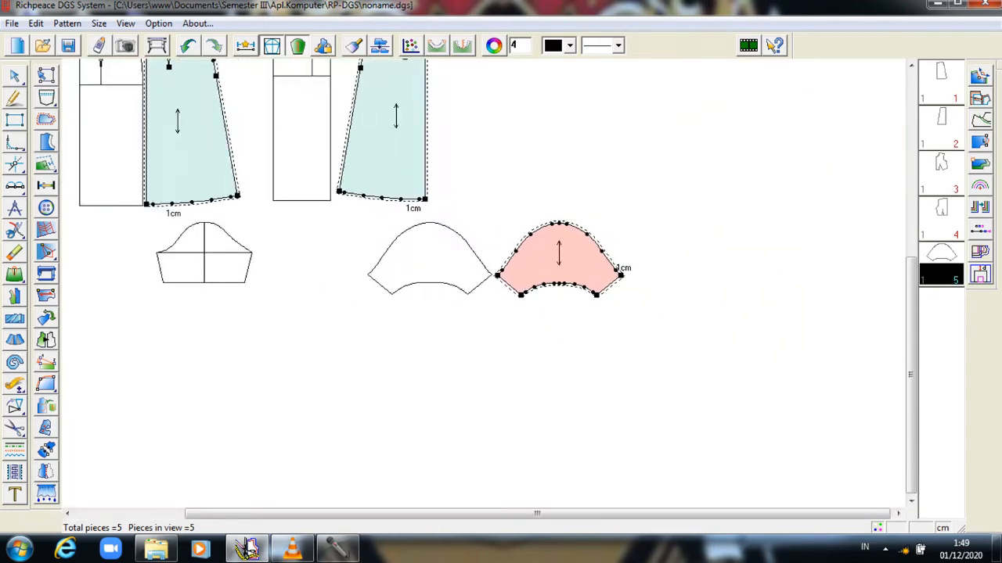
# - Move the front and back bodice and skirt pieces away from their drafts into the empty area above the sleeve piece
pyautogui.moveTo(917, 338); pyautogui.dragTo(871, 116)
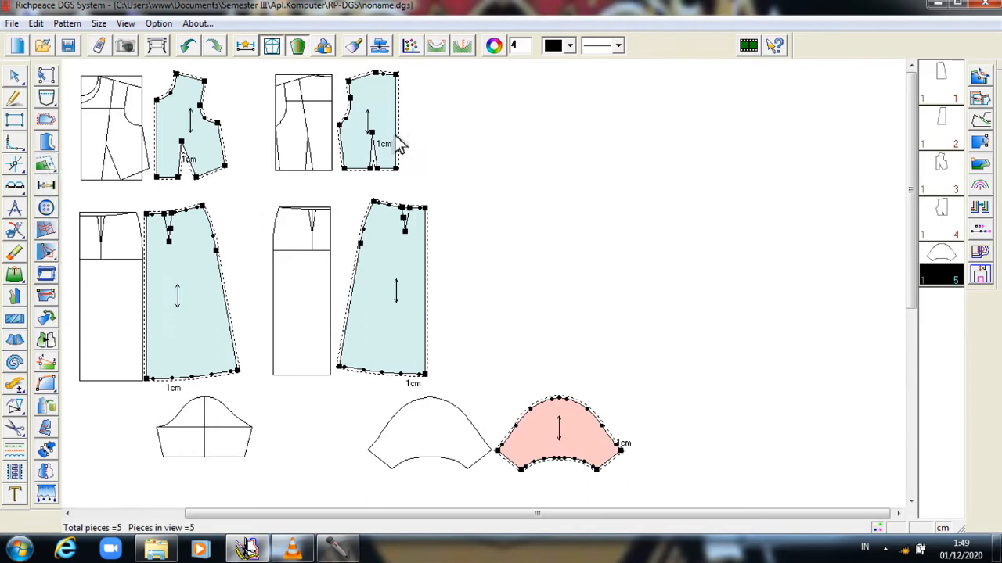
pyautogui.moveTo(401, 143); pyautogui.dragTo(635, 124)
pyautogui.moveTo(205, 165); pyautogui.dragTo(564, 151)
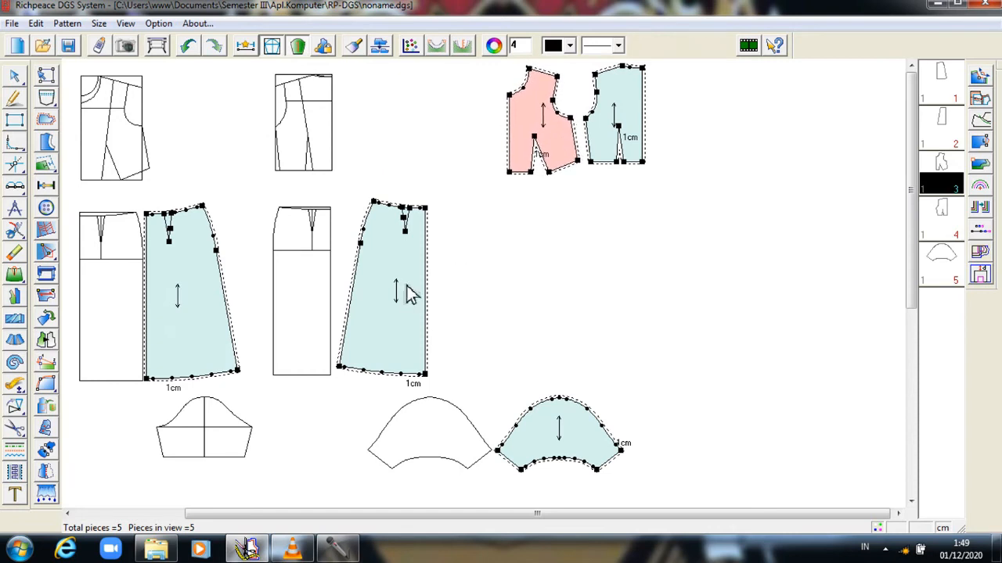
pyautogui.moveTo(424, 266); pyautogui.dragTo(679, 241)
pyautogui.moveTo(216, 287); pyautogui.dragTo(561, 252)
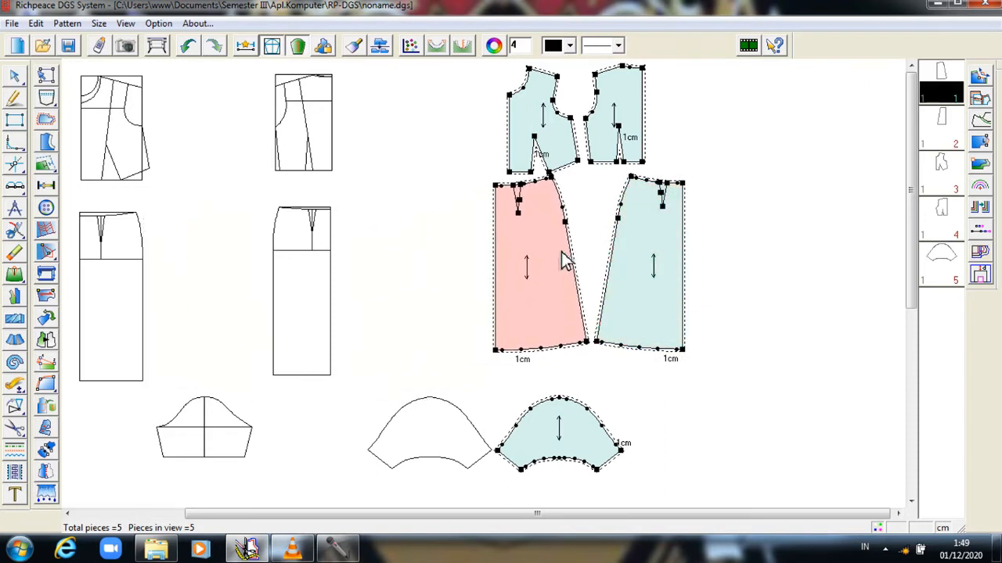
# - Align the front and back bodice pieces above their matching skirt pieces and centre the sleeve piece beneath the skirts
pyautogui.moveTo(568, 158)
pyautogui.mouseDown()
pyautogui.moveTo(549, 151)
pyautogui.moveTo(607, 154)
pyautogui.moveTo(557, 154)
pyautogui.mouseUp()
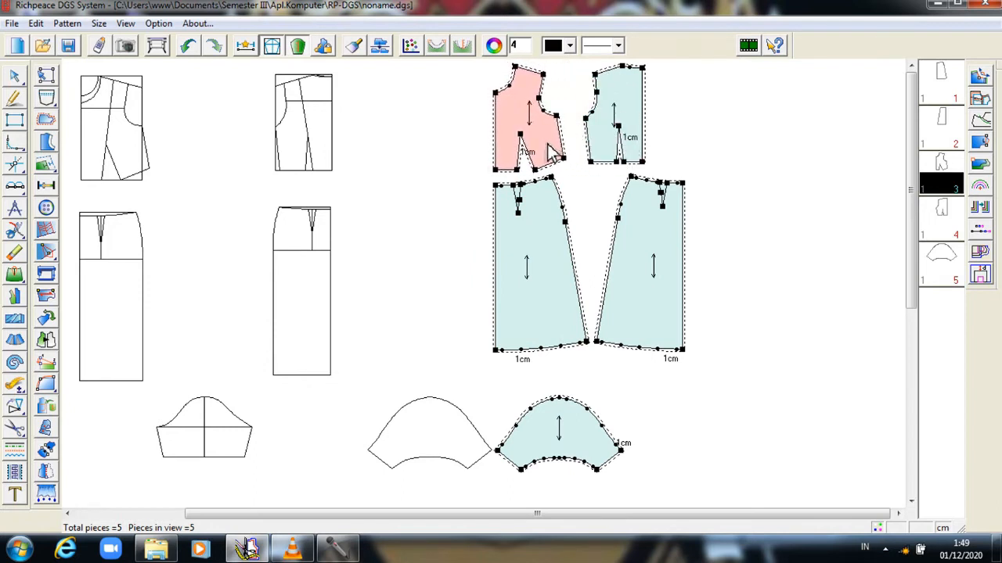
pyautogui.moveTo(637, 135); pyautogui.dragTo(677, 137)
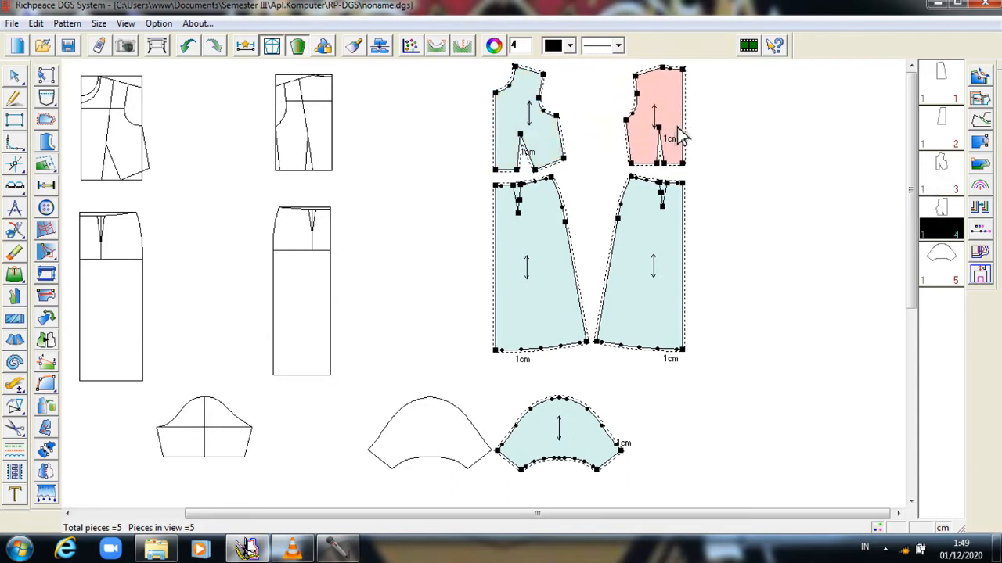
pyautogui.moveTo(595, 452); pyautogui.dragTo(631, 412)
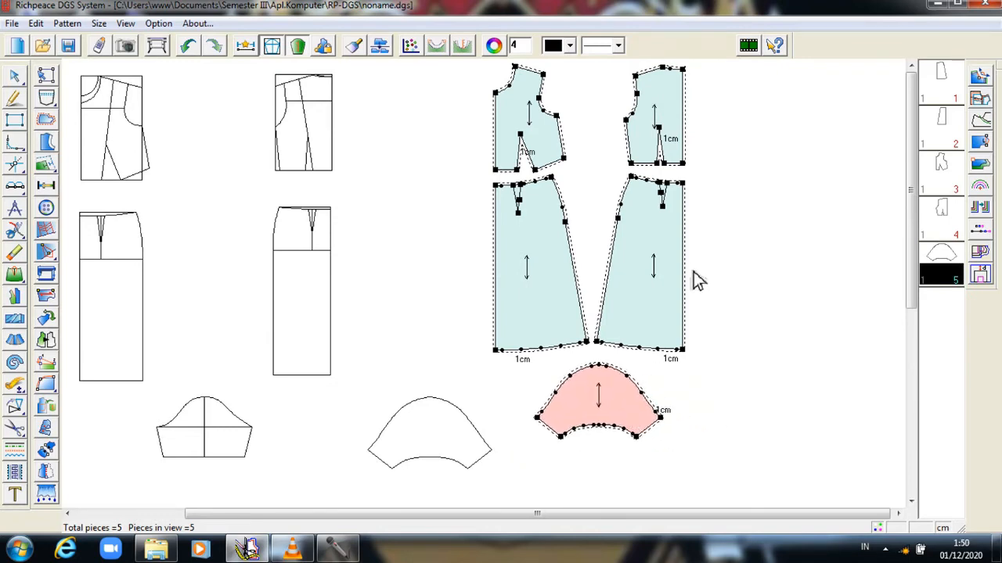
# - Apply seam allowances of 1 cm to the front bodice's neckline and 2 cm to its shoulder
pyautogui.scroll(4, 402, 279)
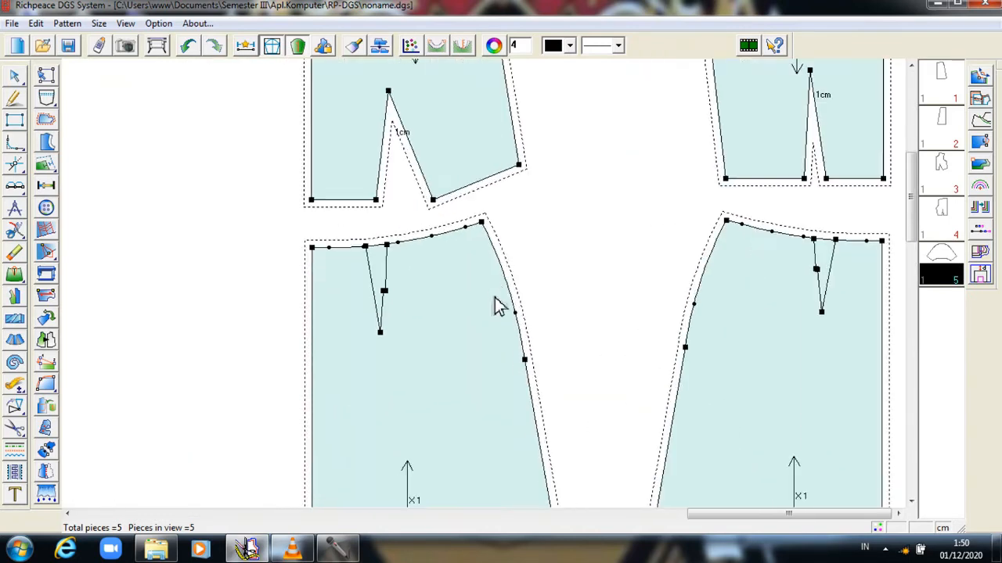
pyautogui.moveTo(910, 223); pyautogui.dragTo(901, 135)
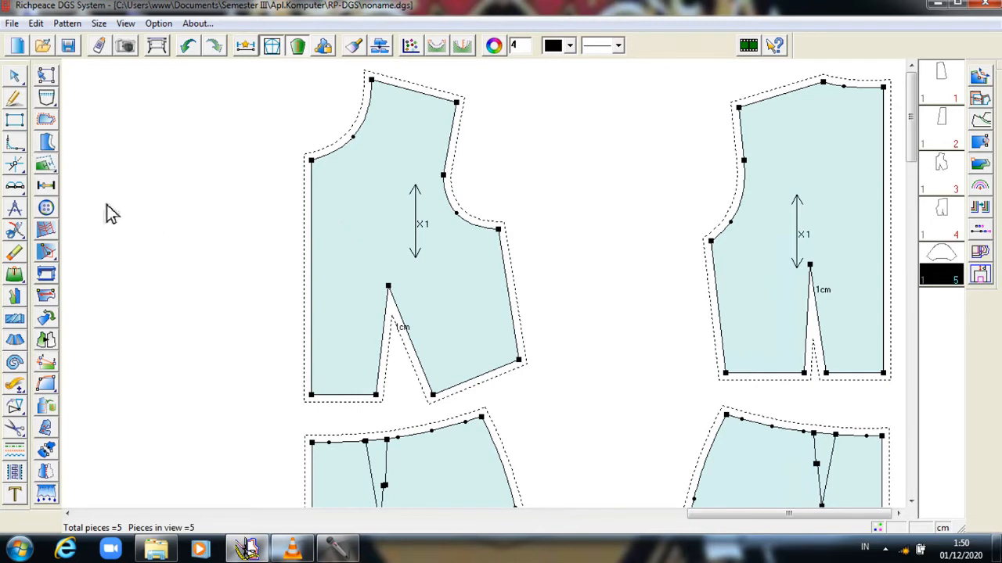
pyautogui.click(47, 119)
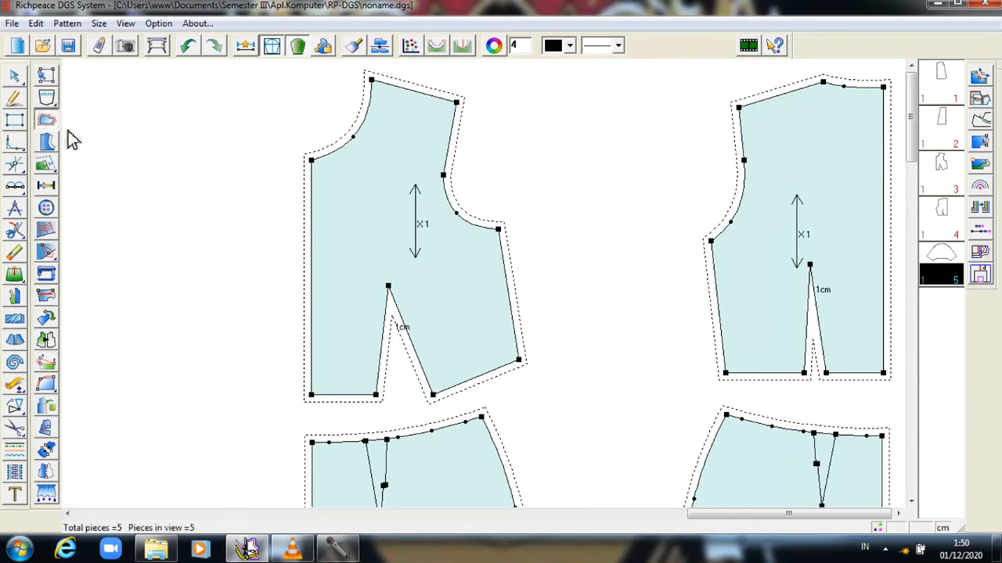
pyautogui.click(370, 132)
pyautogui.click(367, 121)
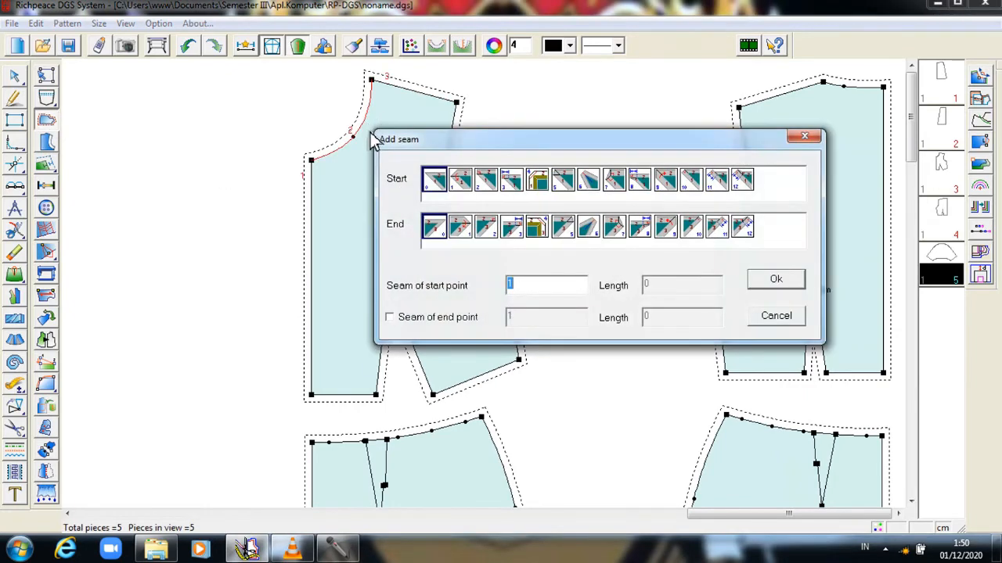
pyautogui.click(792, 285)
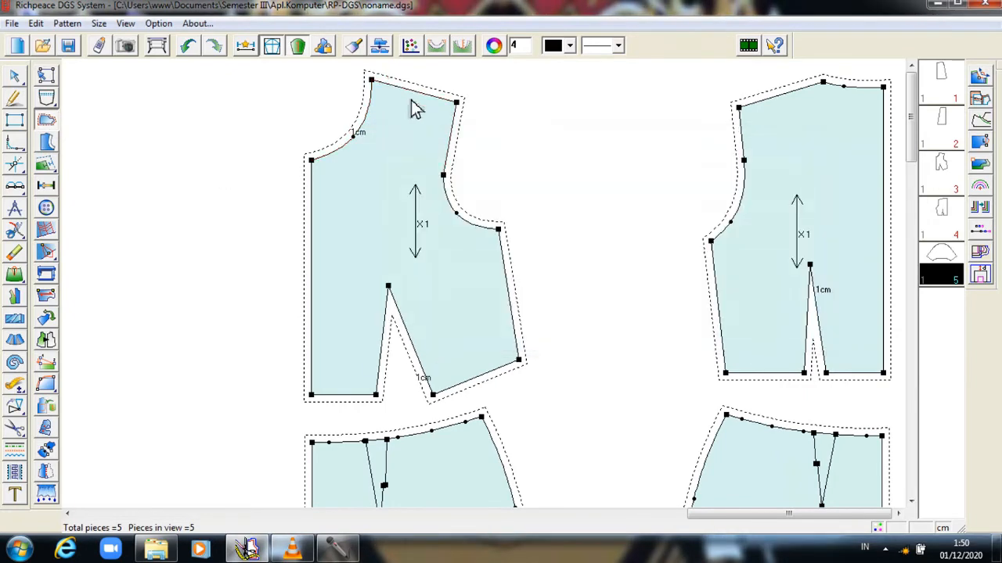
pyautogui.click(415, 107)
pyautogui.write('2')
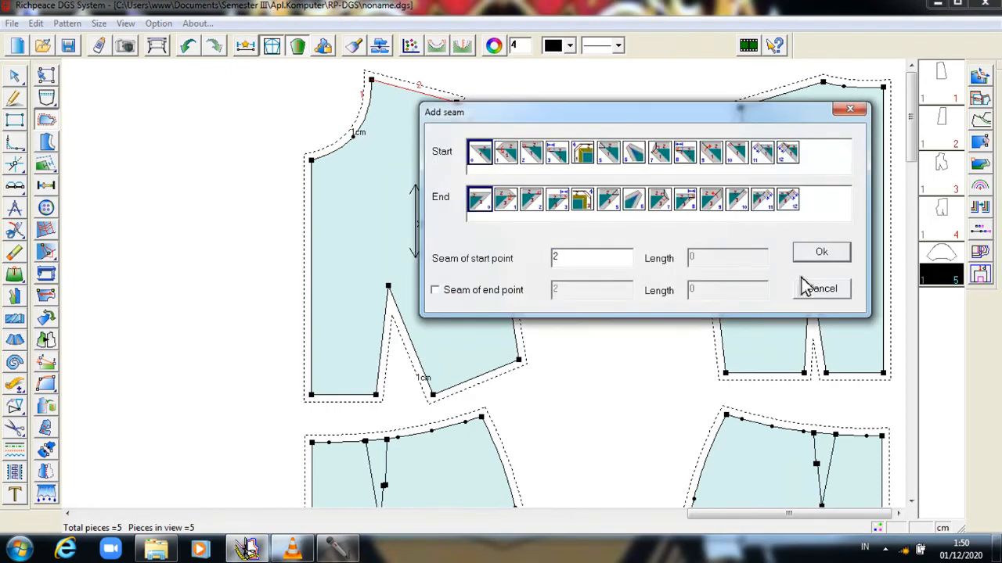
pyautogui.click(821, 252)
# - Set the front bodice's seam allowances to 1.5 cm along the armhole and 2 cm along the side seam
pyautogui.click(444, 161)
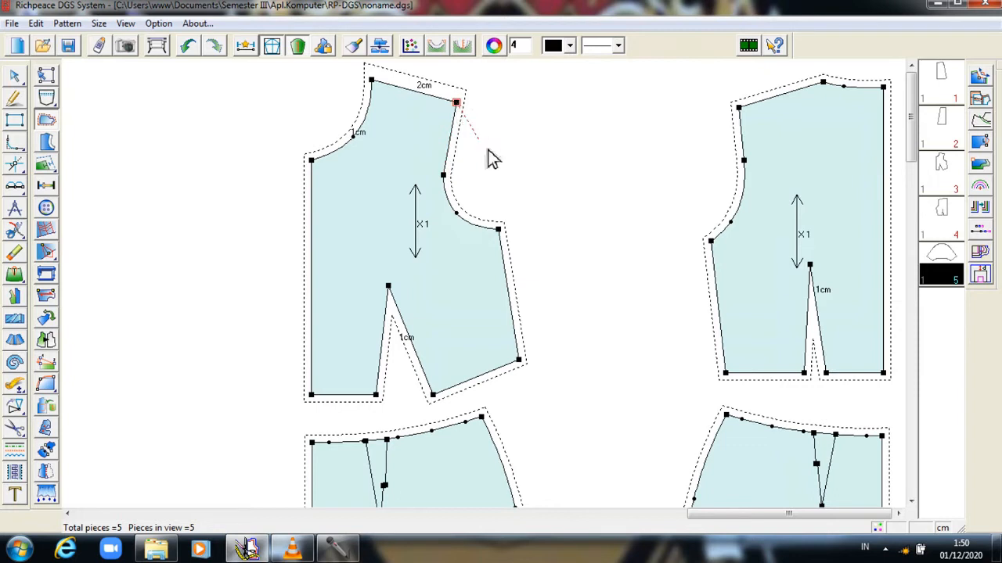
pyautogui.click(499, 230)
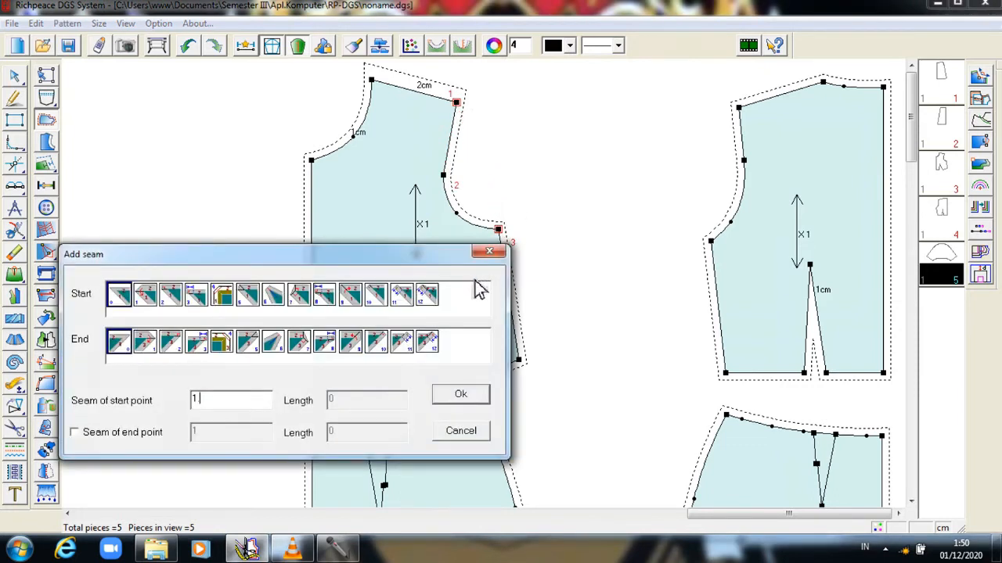
pyautogui.write('.5')
pyautogui.click(462, 398)
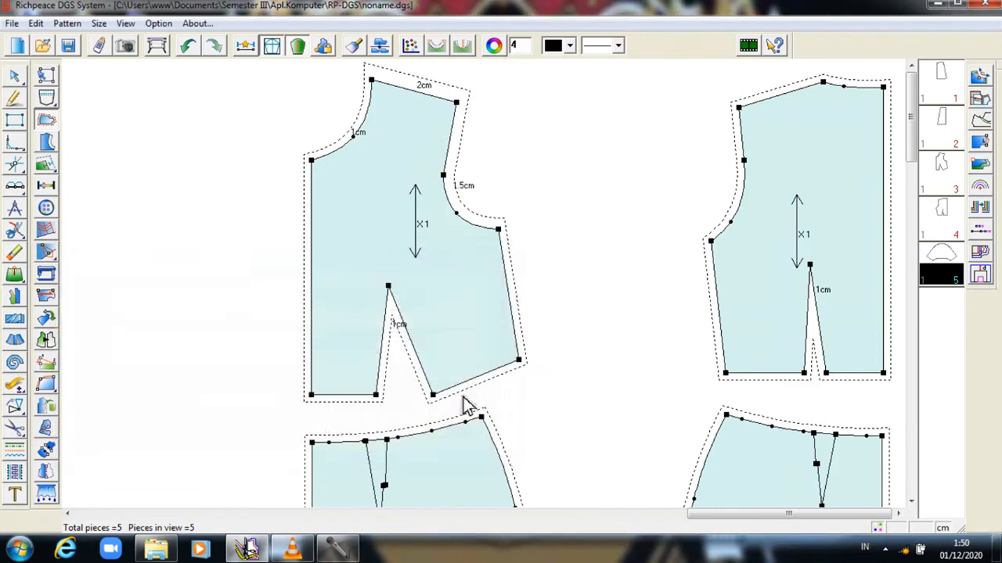
pyautogui.click(509, 291)
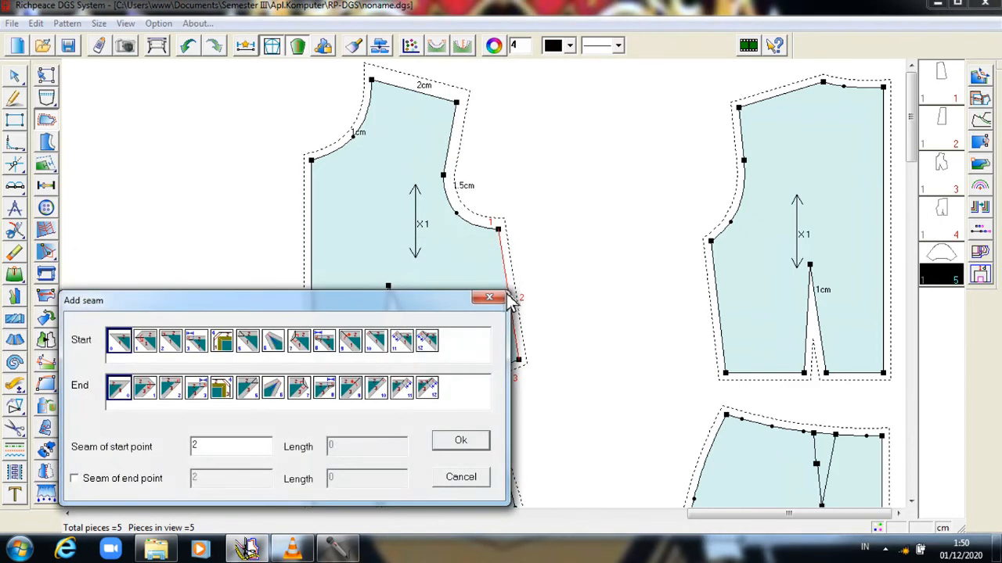
pyautogui.write('2')
pyautogui.click(476, 444)
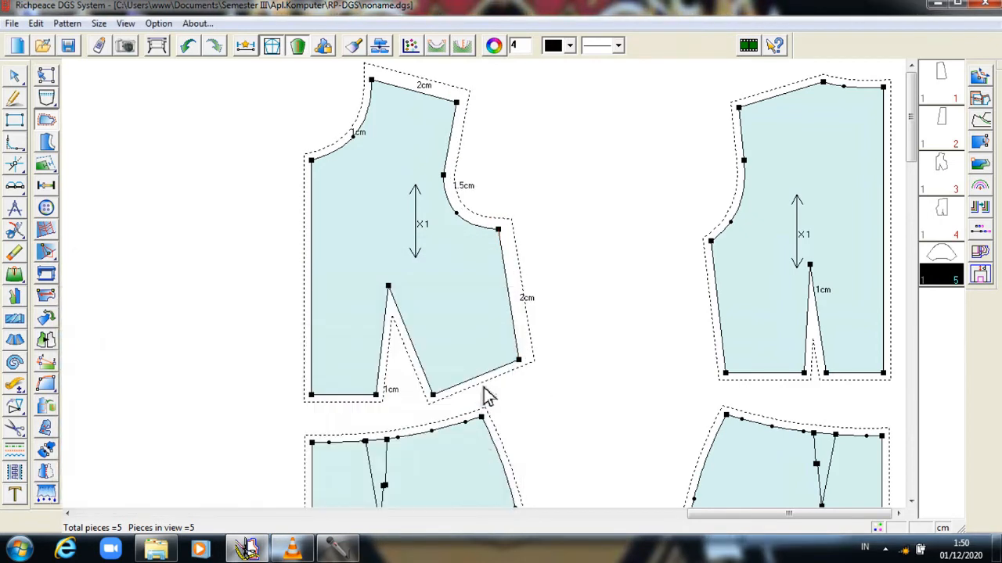
# - Set the front bodice's centre-front seam allowance to 0 and lengthen its grainline alongside the centre-front edge
pyautogui.click(312, 345)
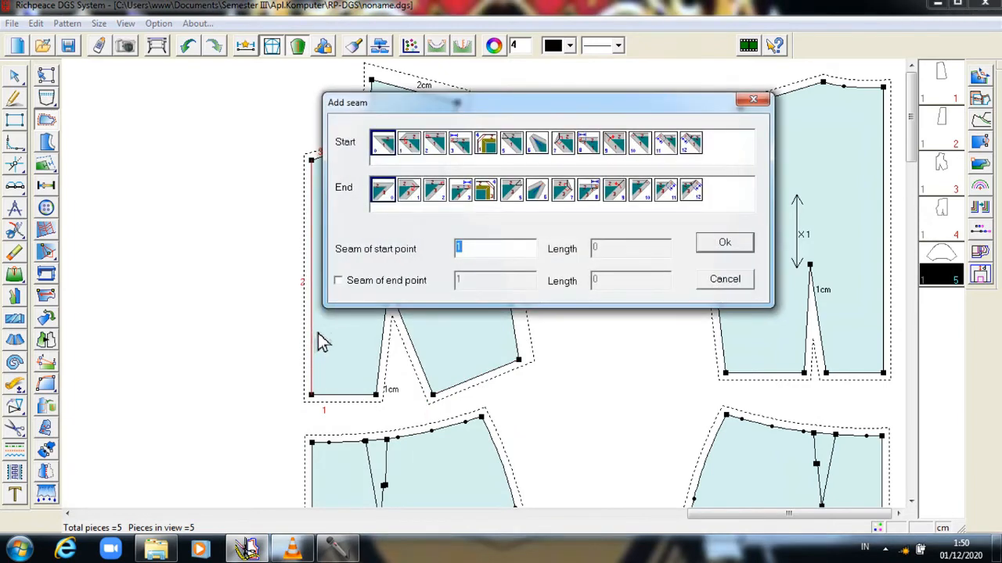
pyautogui.write('0')
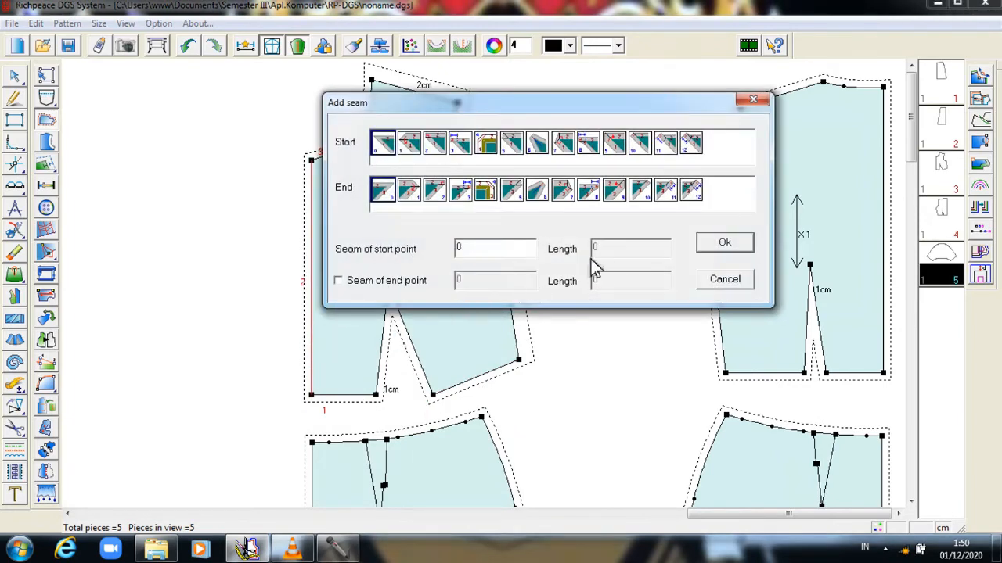
pyautogui.click(724, 245)
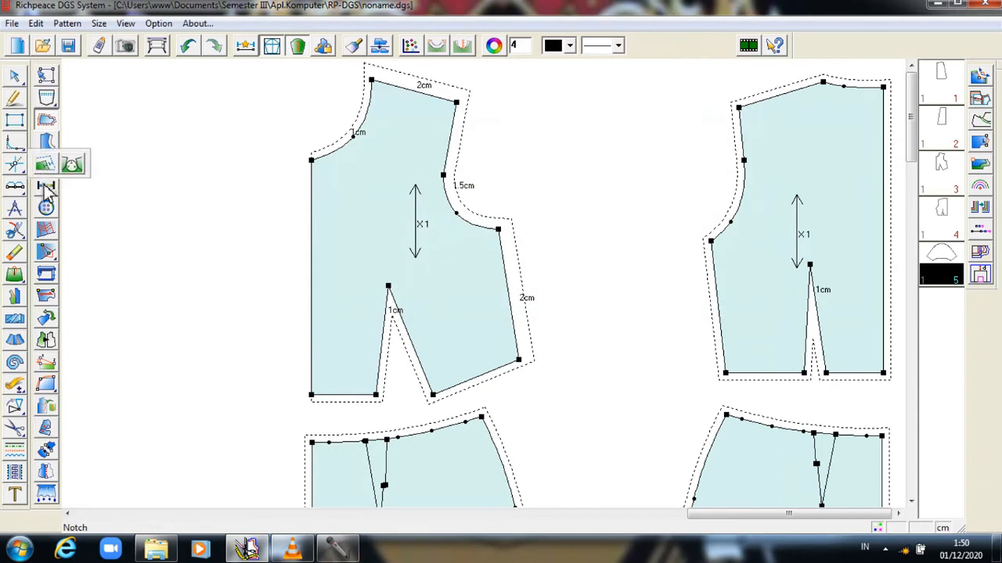
pyautogui.click(45, 296)
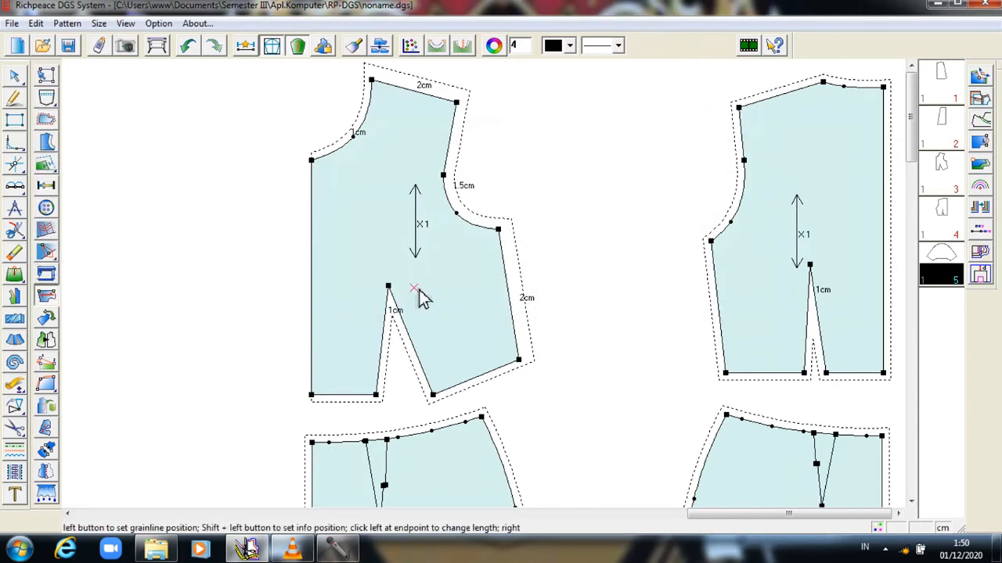
pyautogui.moveTo(427, 254); pyautogui.dragTo(353, 392)
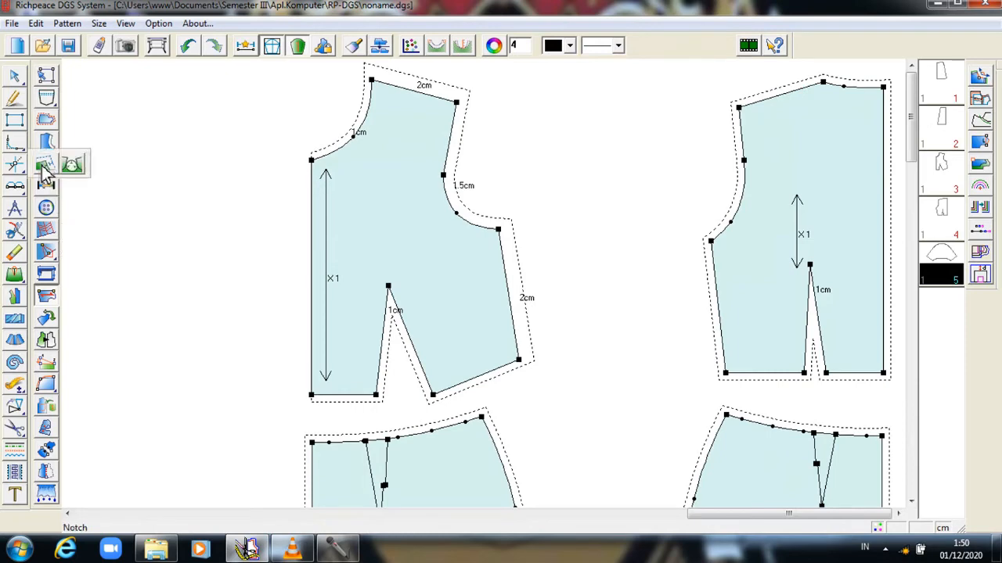
# - Set the back bodice's shoulder seam allowance to 2 cm
pyautogui.click(42, 122)
pyautogui.click(783, 94)
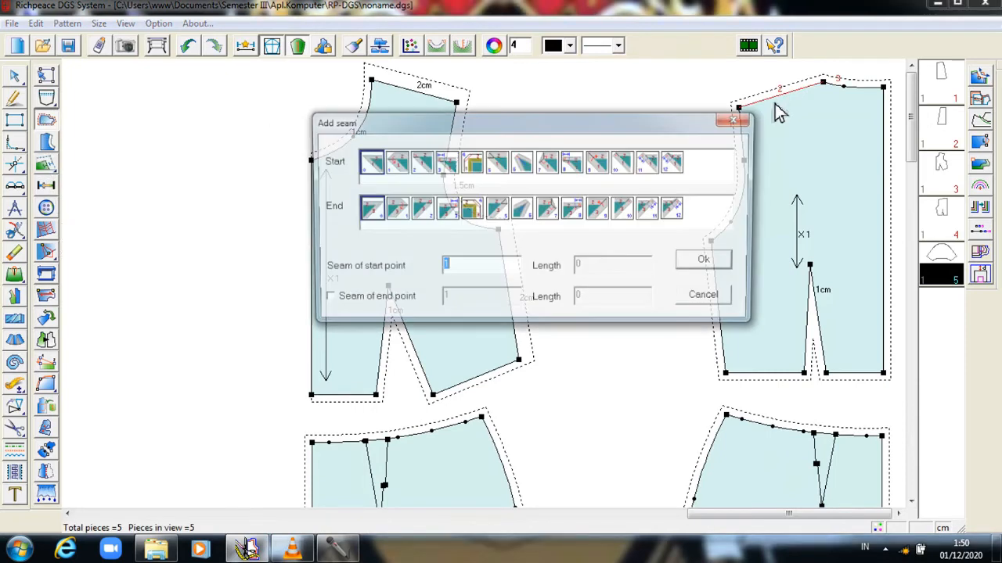
pyautogui.write('2')
pyautogui.click(709, 263)
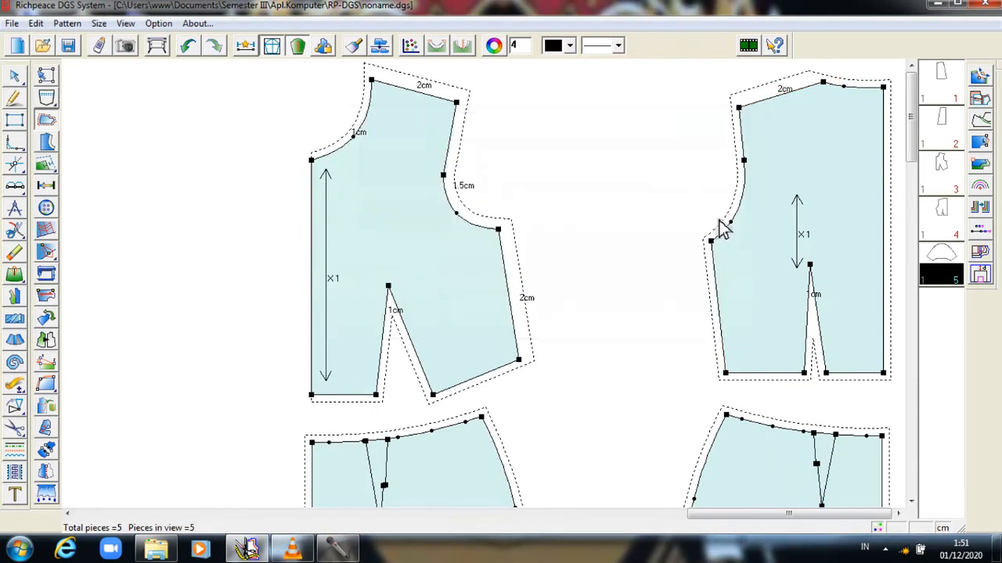
# - Try to set the back bodice's armhole seam allowance to 1.5 cm at the start point and 1 cm at the end point
pyautogui.click(745, 145)
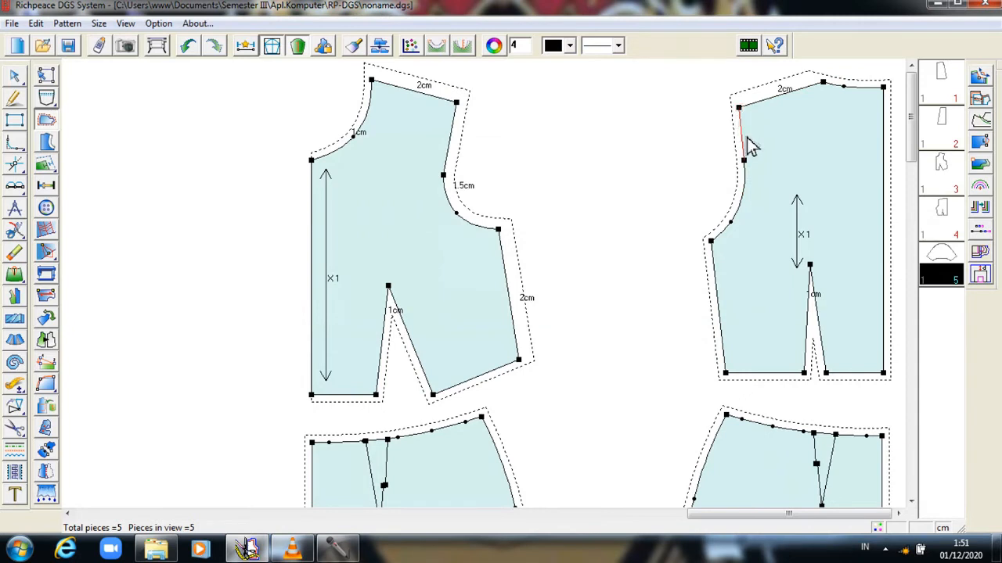
pyautogui.click(721, 247)
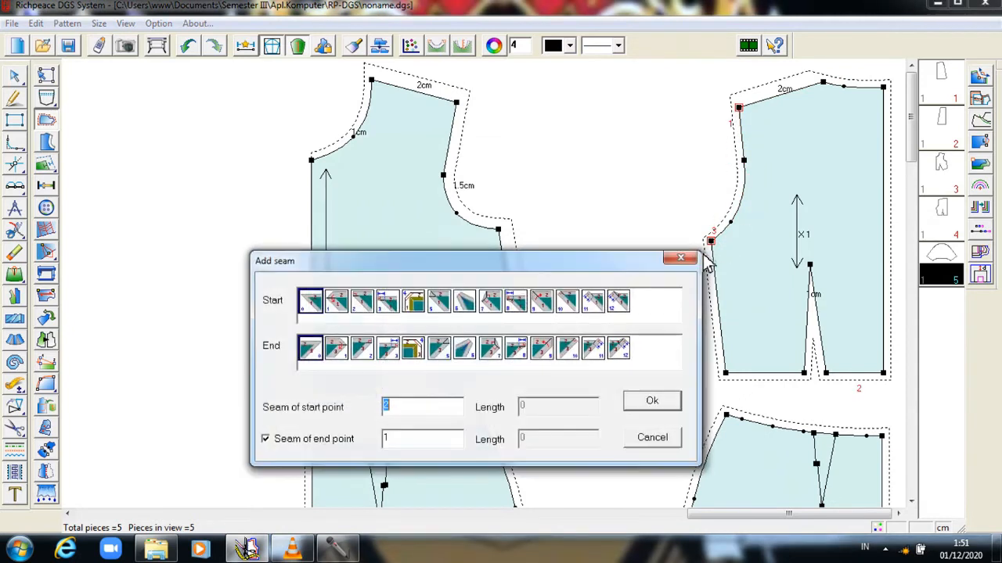
pyautogui.write('1.5')
pyautogui.click(664, 405)
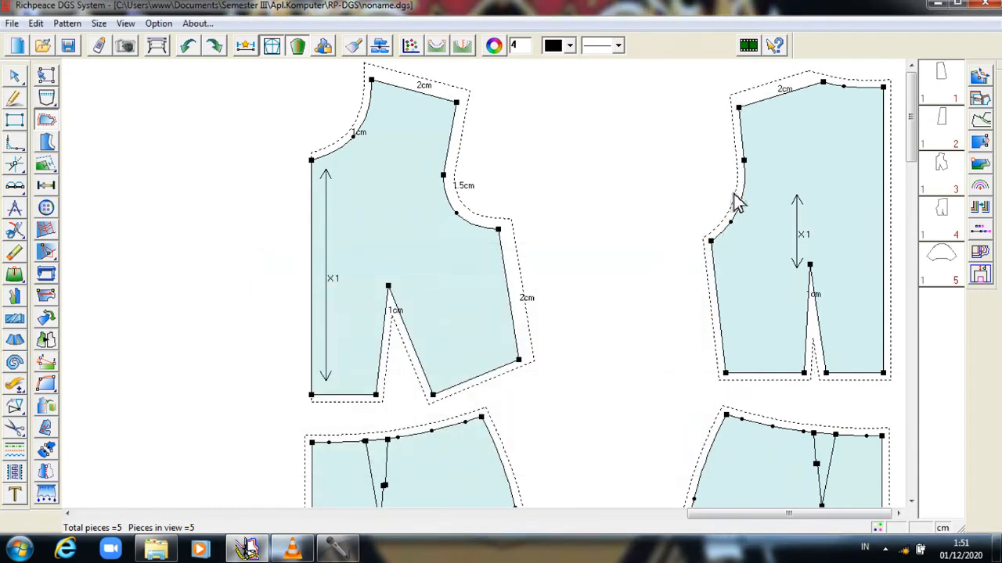
pyautogui.moveTo(744, 148); pyautogui.dragTo(718, 243)
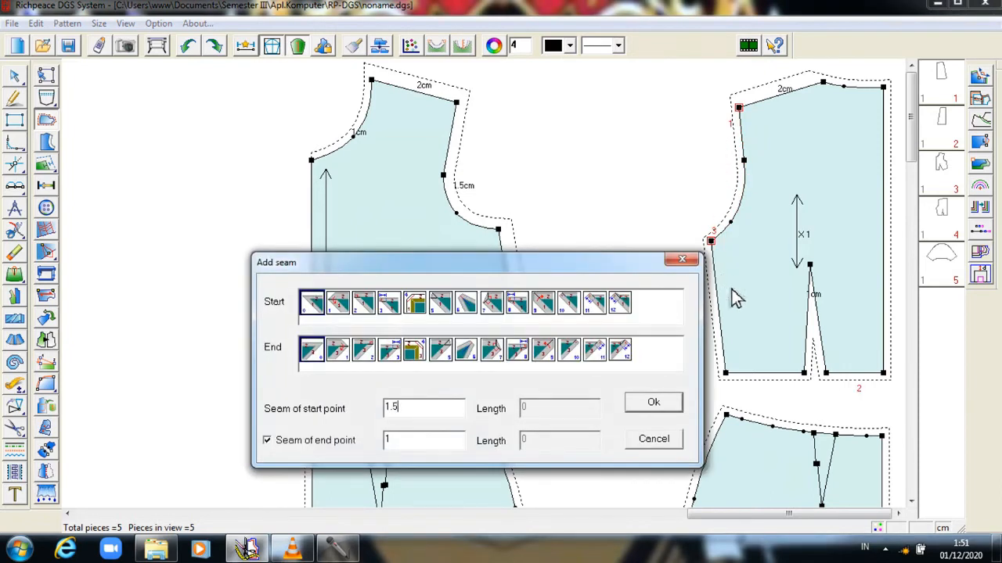
pyautogui.click(679, 403)
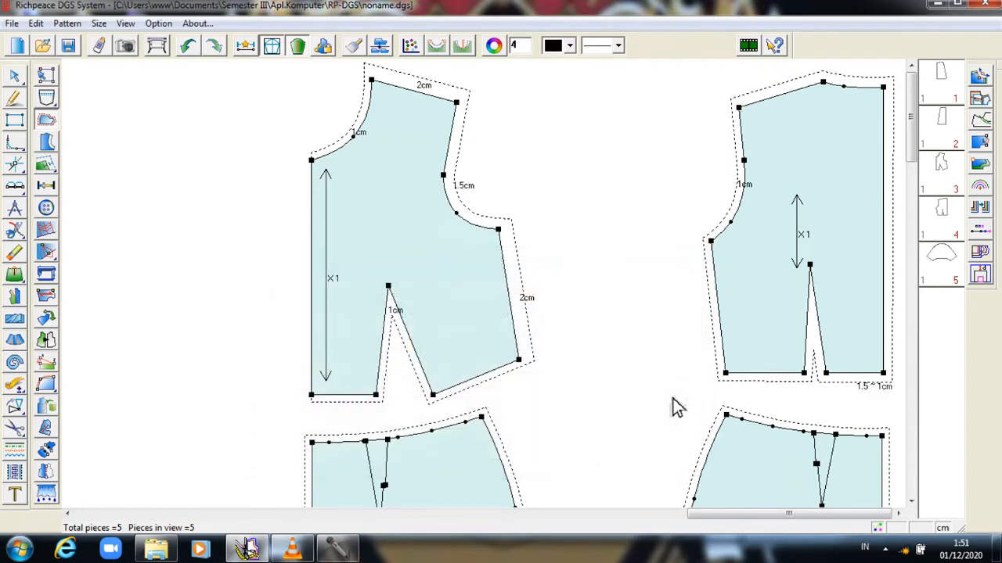
# - Set the back bodice's armhole seam allowance to 1.5 cm on both the upper and lower armhole segments
pyautogui.click(742, 139)
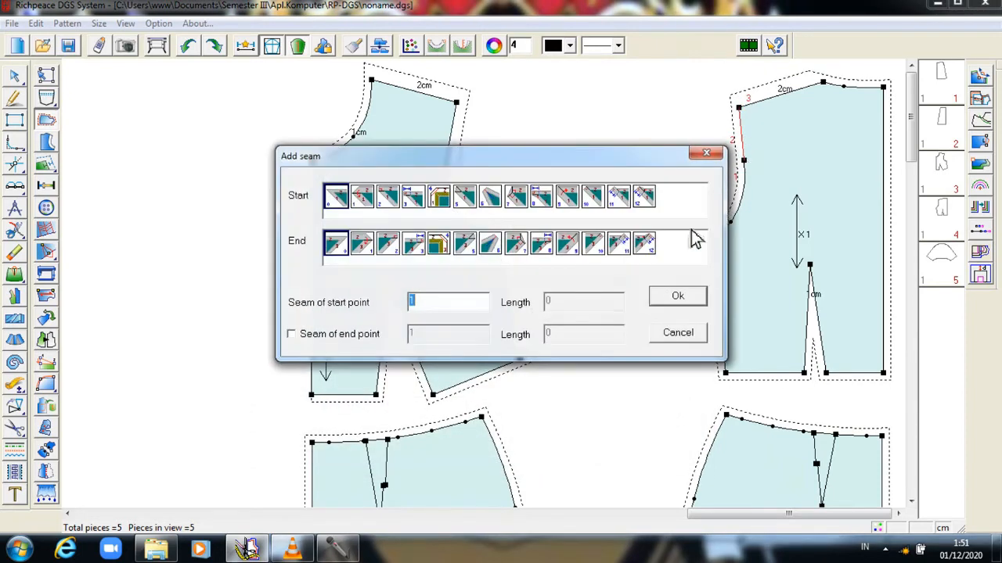
pyautogui.write('1.')
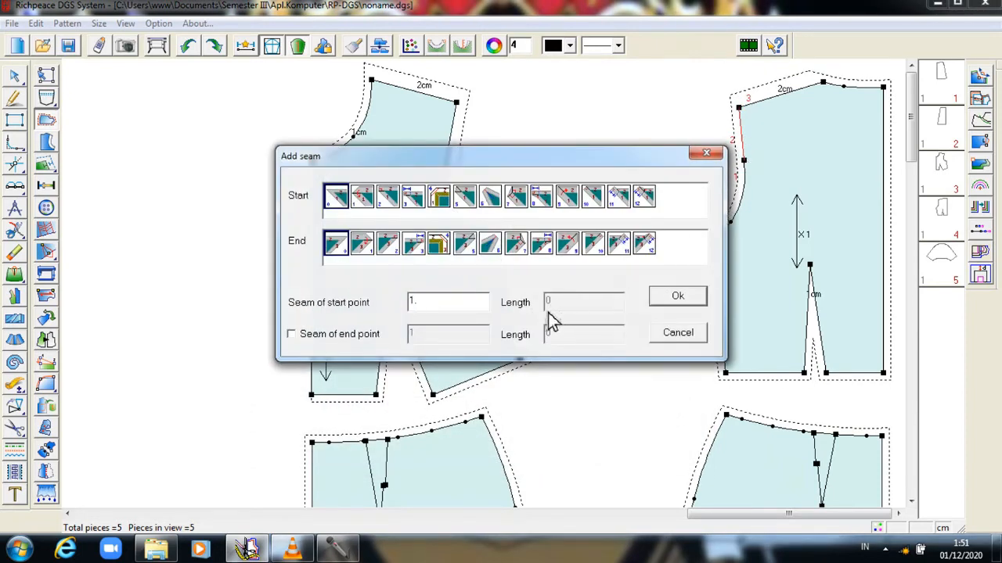
pyautogui.write('5')
pyautogui.click(678, 296)
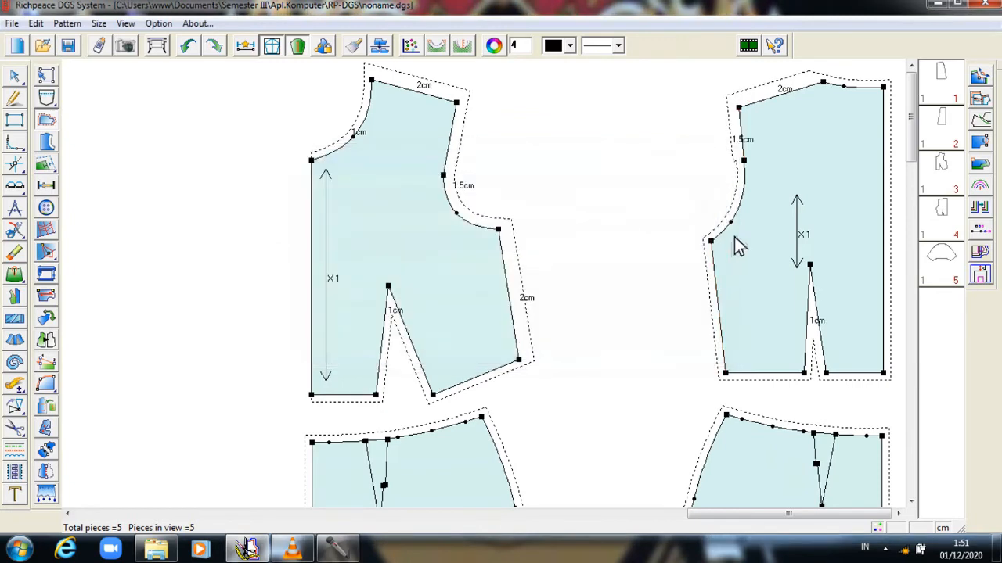
pyautogui.click(735, 240)
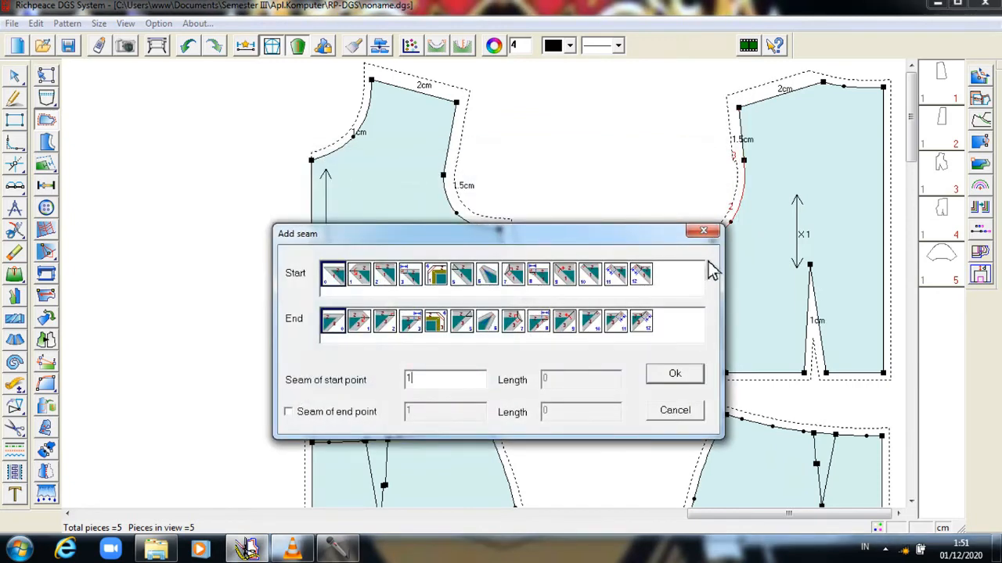
pyautogui.write('1.5')
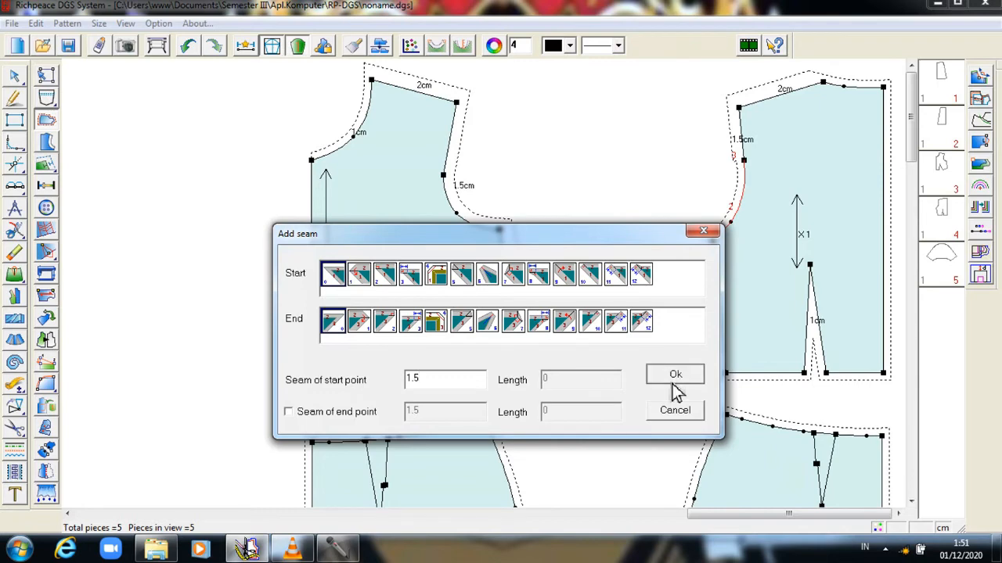
pyautogui.click(673, 374)
# - Set the back bodice's side-seam allowance to 2 cm and its centre-back seam allowance to 0
pyautogui.click(727, 308)
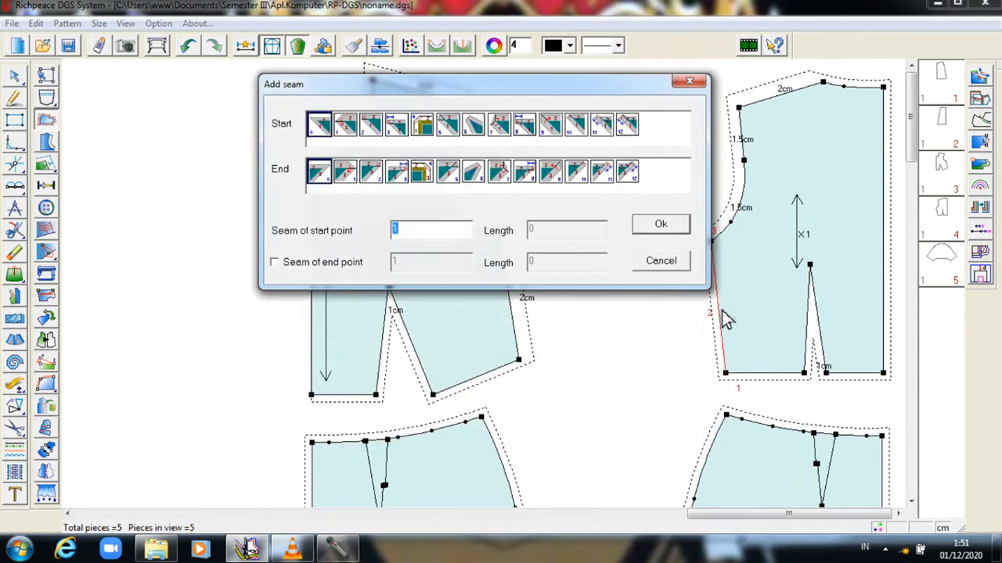
pyautogui.click(659, 227)
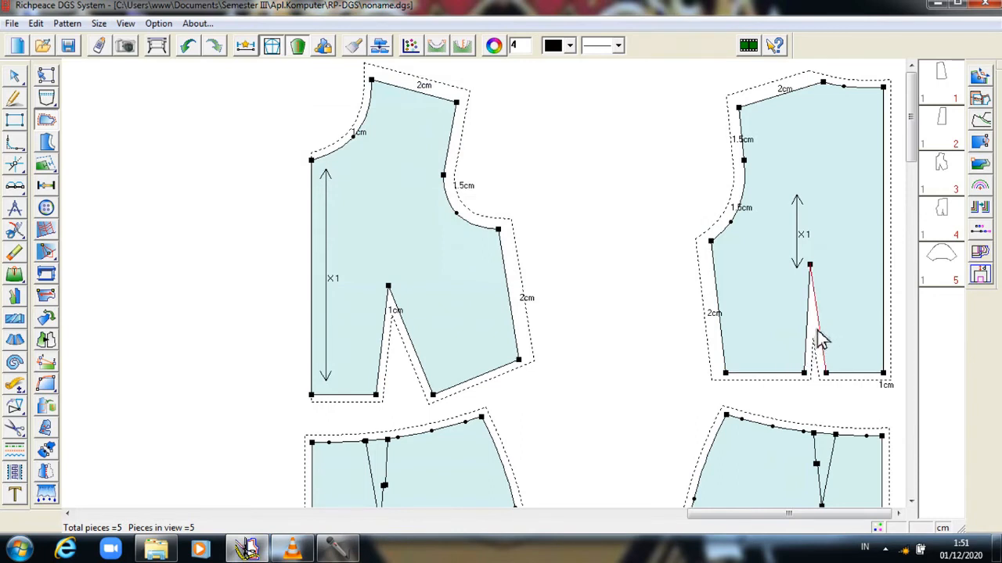
pyautogui.click(885, 286)
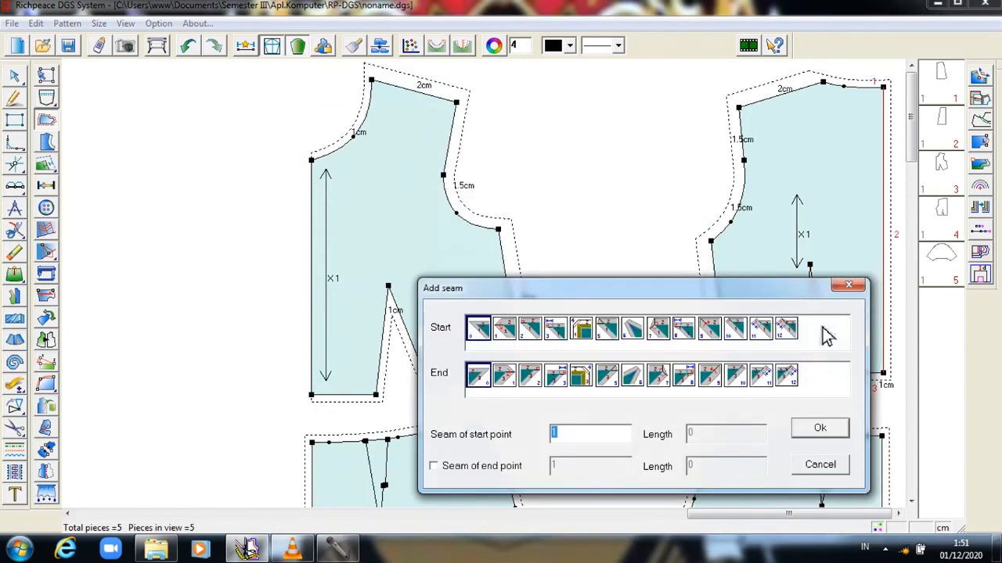
pyautogui.write('0')
pyautogui.click(820, 429)
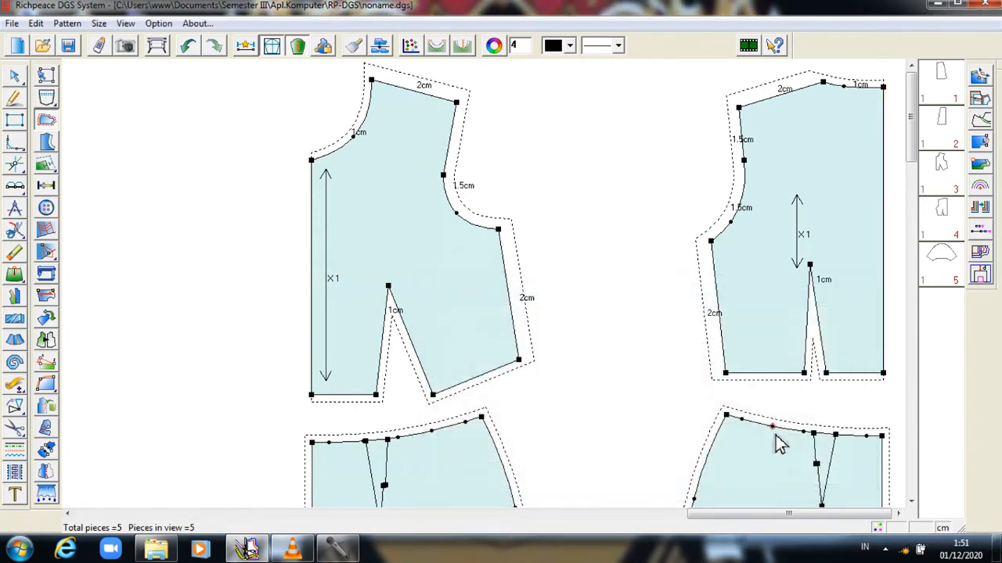
pyautogui.scroll(2, 567, 470)
pyautogui.scroll(-3, 469, 270)
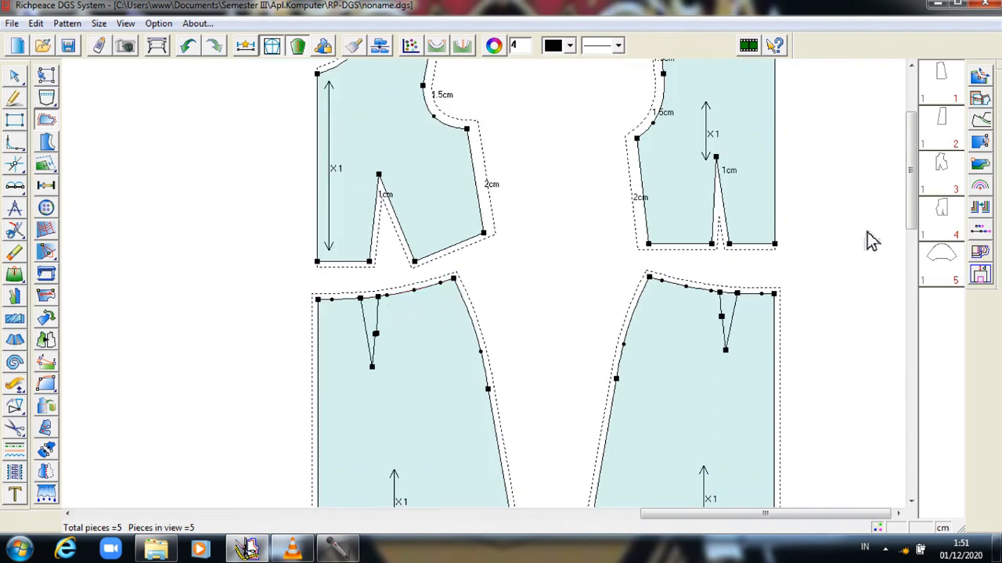
pyautogui.moveTo(917, 208); pyautogui.dragTo(963, 340)
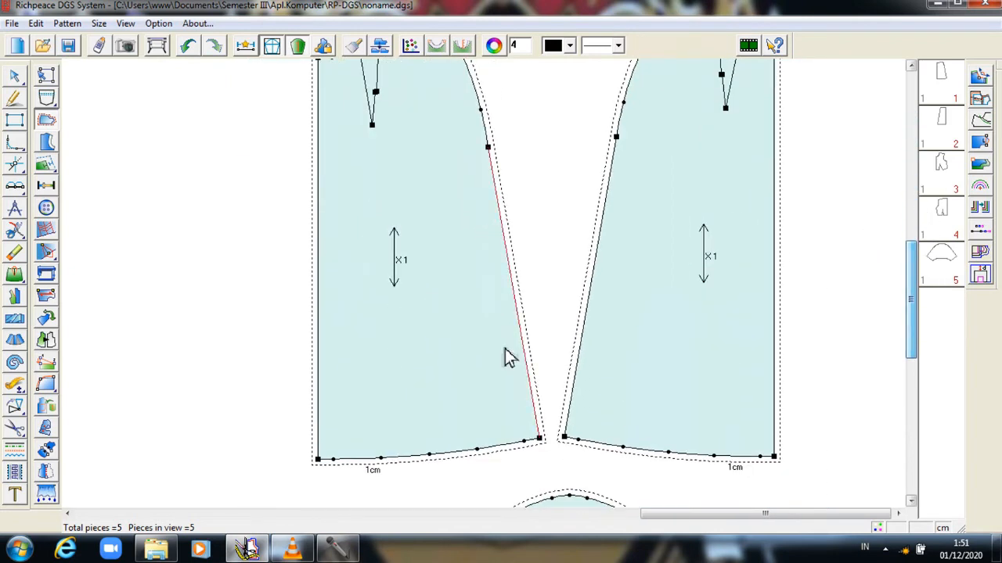
pyautogui.click(503, 241)
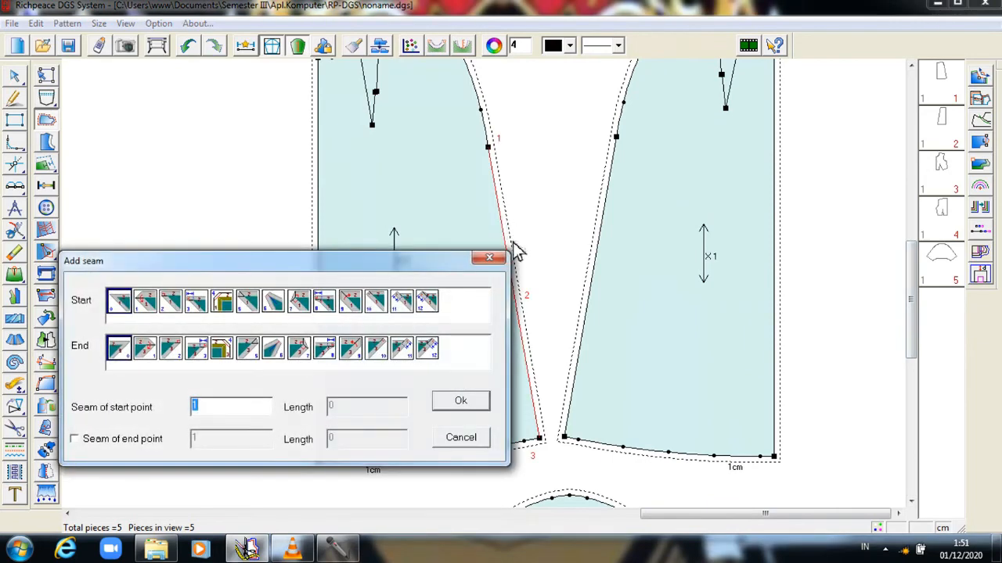
pyautogui.click(498, 261)
# - Set the front skirt's seam allowance to 2 cm along the whole side seam, from the waist corner to the hem corner
pyautogui.scroll(-1, 489, 148)
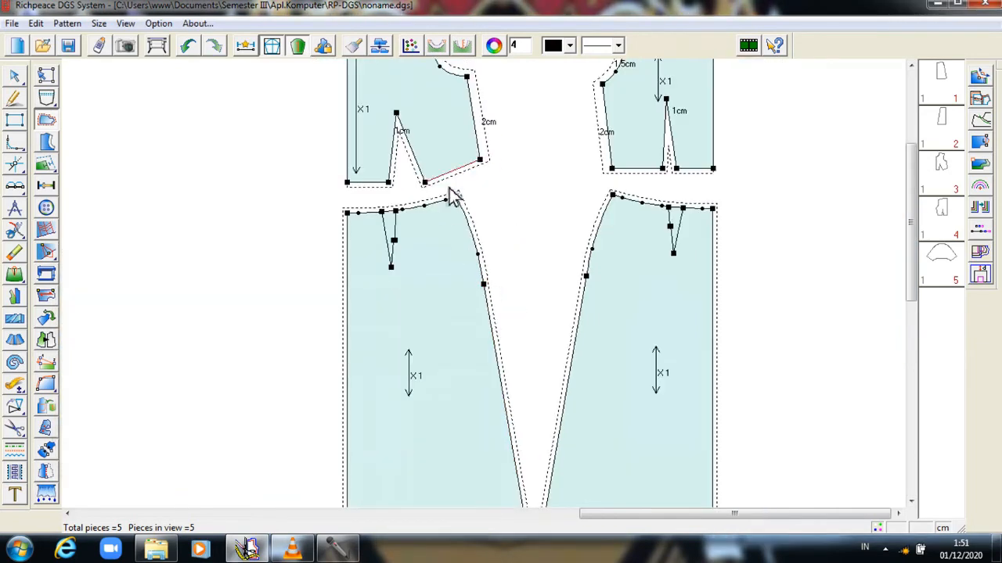
pyautogui.moveTo(457, 196); pyautogui.dragTo(473, 231)
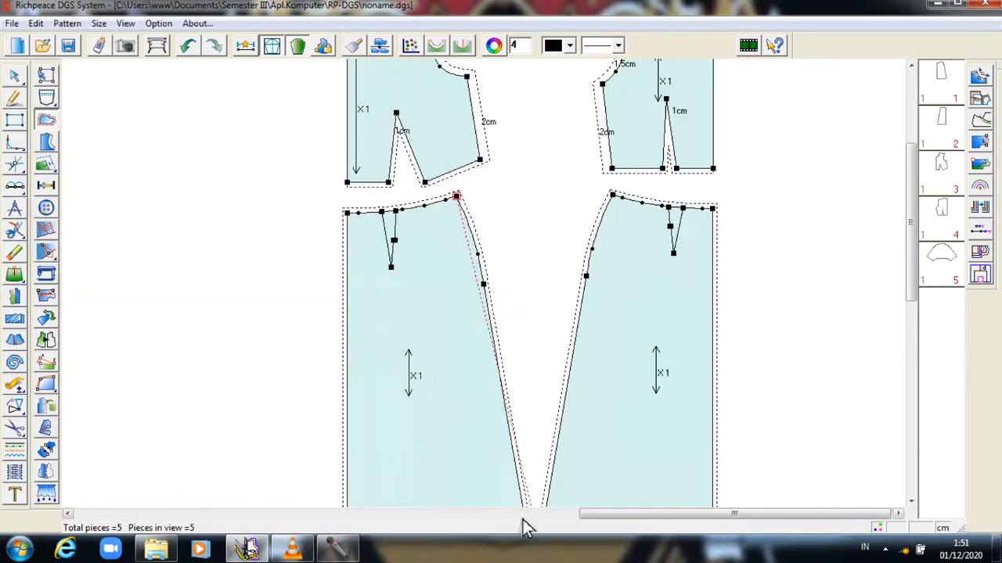
pyautogui.scroll(1, 510, 500)
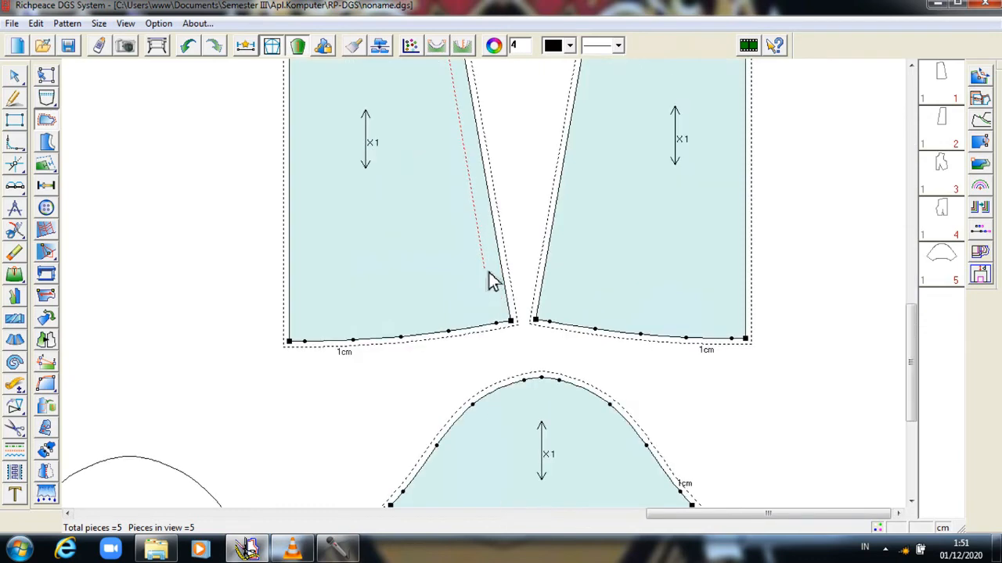
pyautogui.click(510, 322)
pyautogui.click(514, 327)
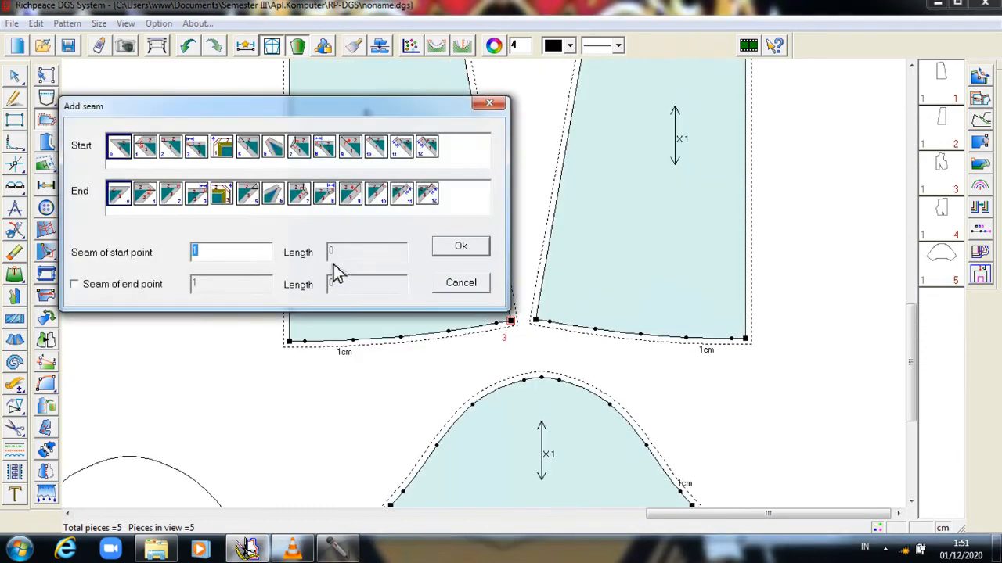
pyautogui.write('2')
pyautogui.click(458, 247)
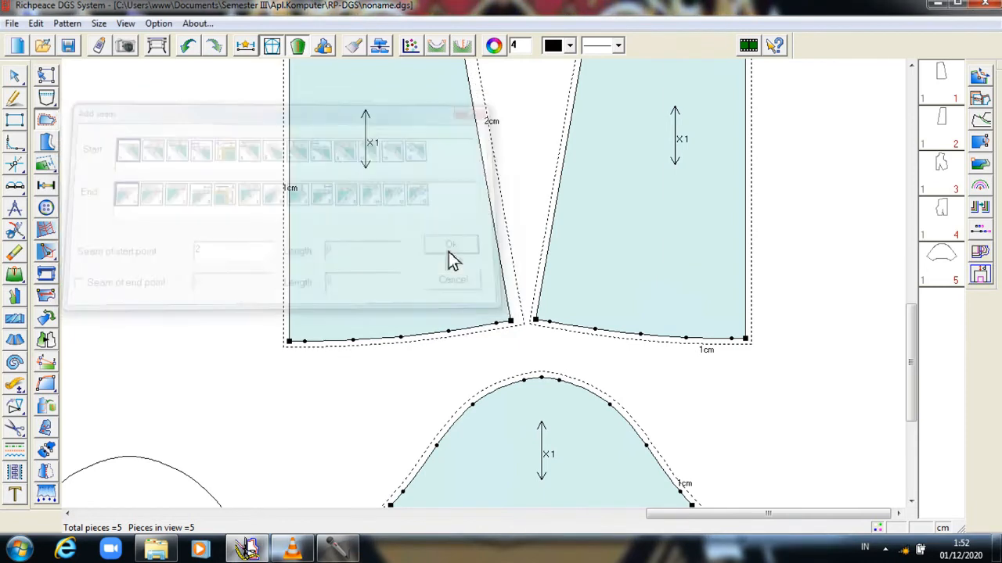
# - Set the front skirt's hem seam allowance to 4 cm and its centre-front seam allowance to 0
pyautogui.click(510, 327)
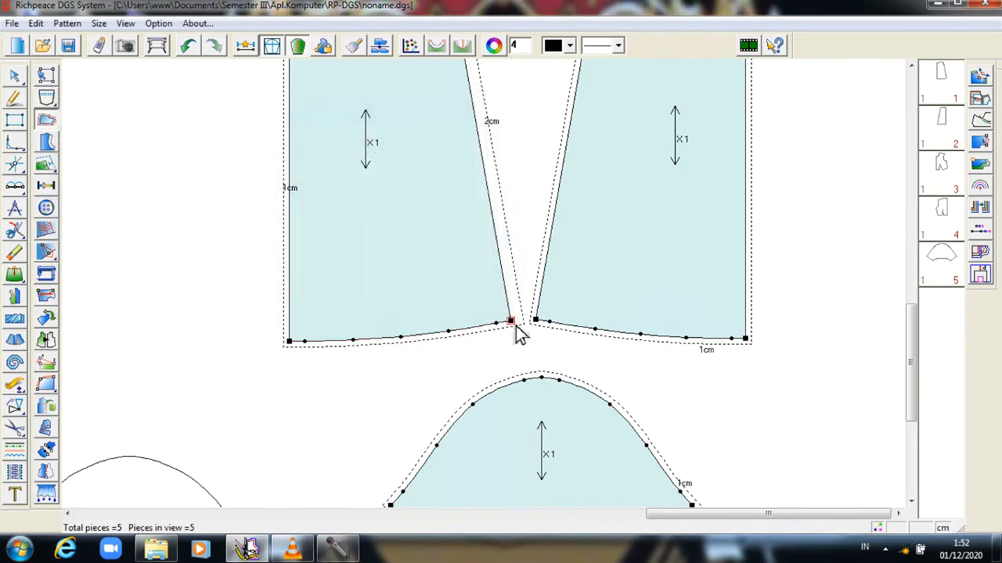
pyautogui.click(295, 349)
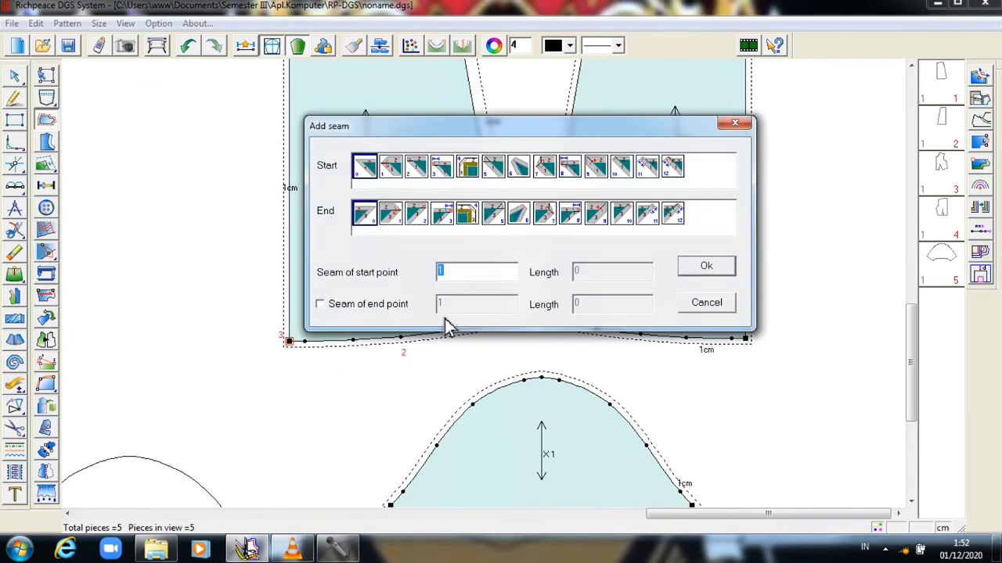
pyautogui.write('4')
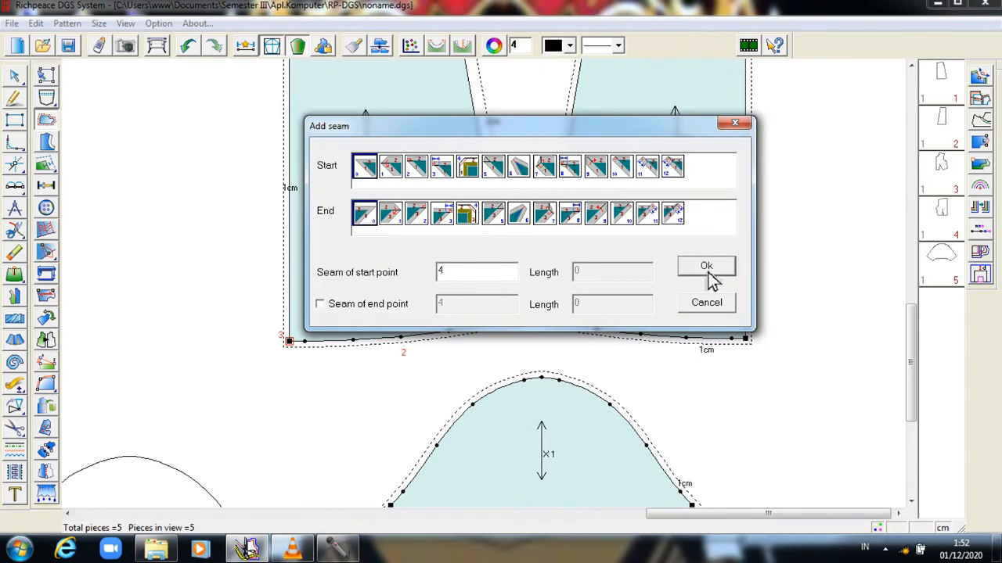
pyautogui.click(707, 269)
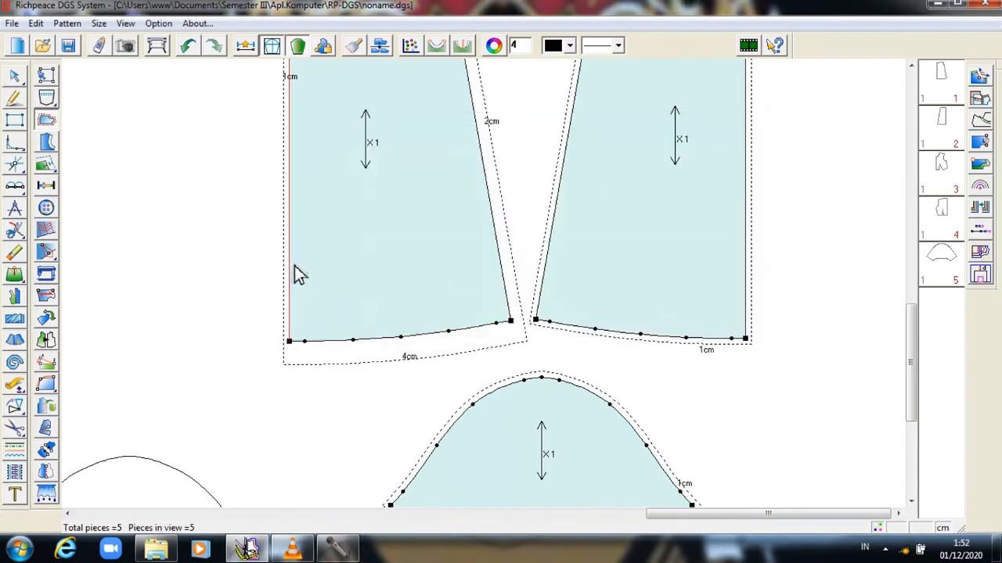
pyautogui.rightClick(299, 273)
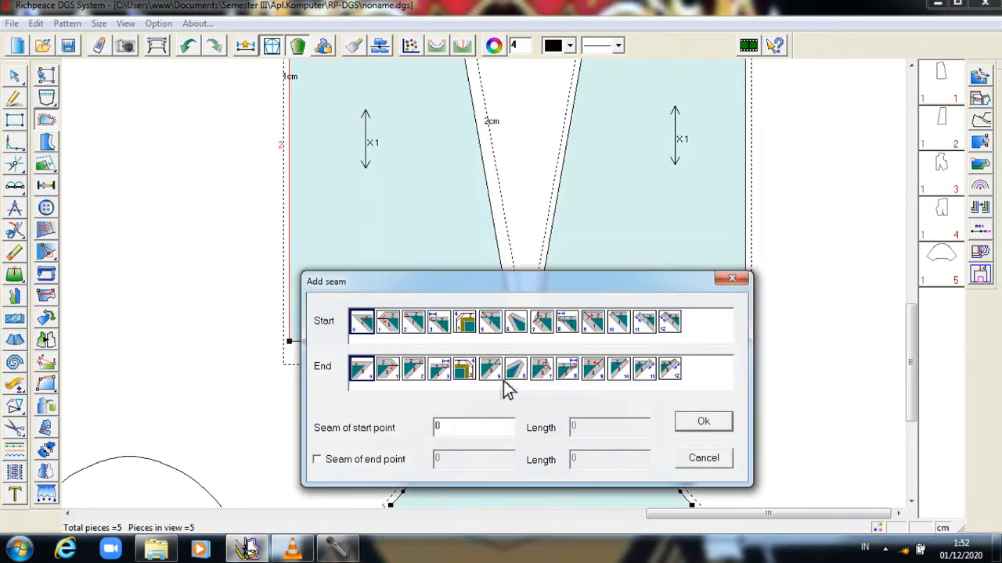
pyautogui.write('4')
pyautogui.click(704, 424)
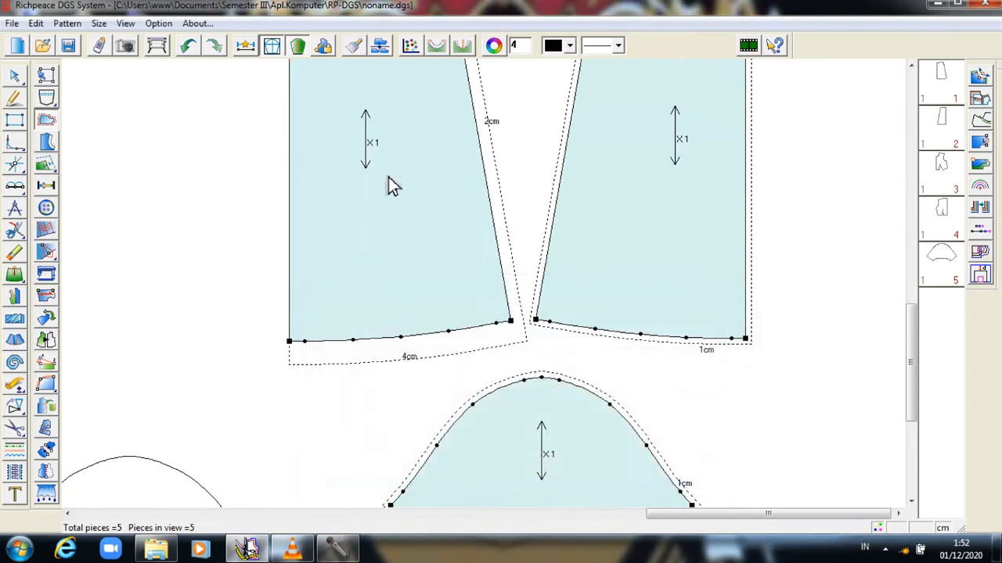
# - Move the front skirt's grainline beside the centre-front edge, keeping it vertical, and lengthen it from near the waist to near the hem
pyautogui.scroll(-1, 771, 261)
pyautogui.scroll(-2, 484, 286)
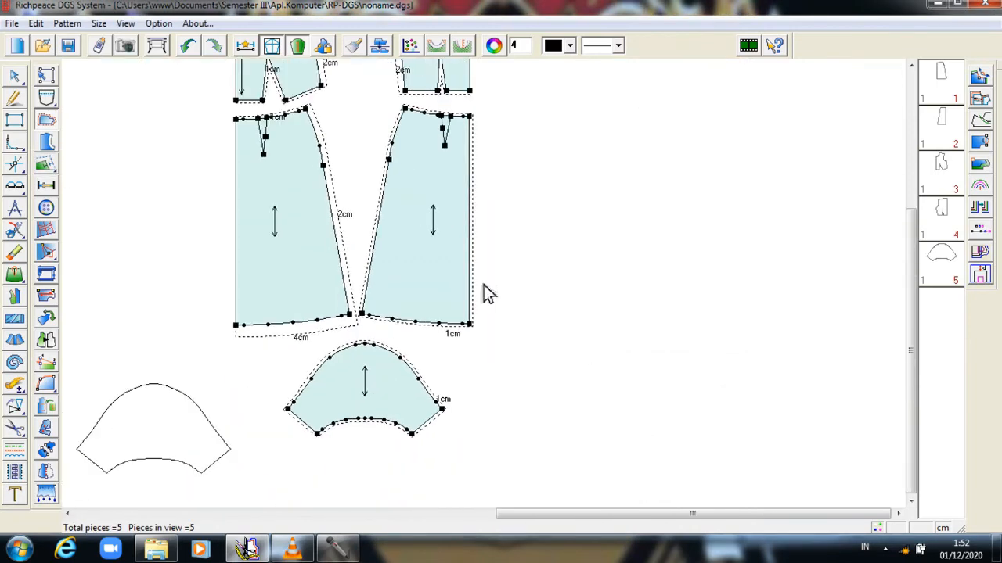
pyautogui.scroll(5, 470, 282)
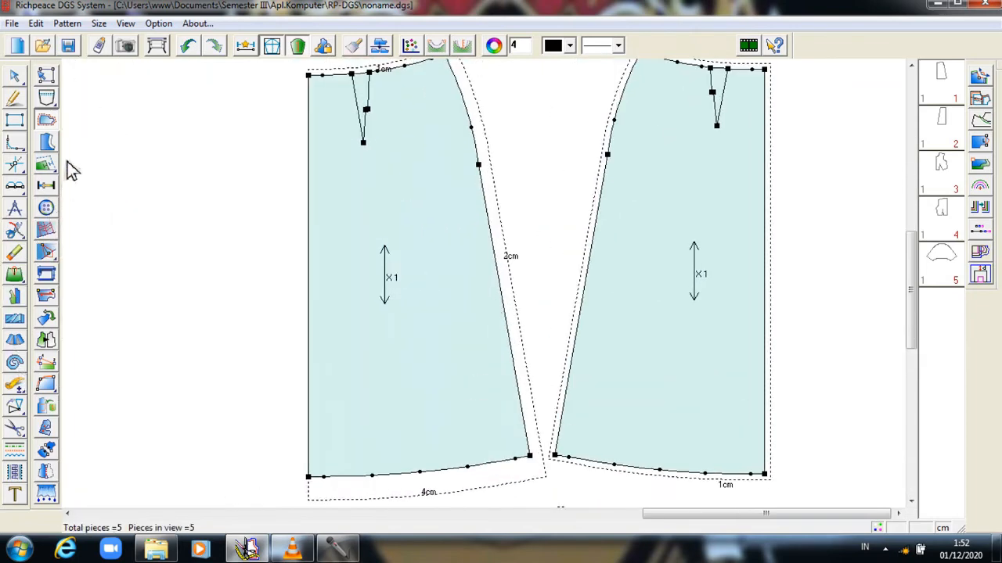
pyautogui.click(52, 255)
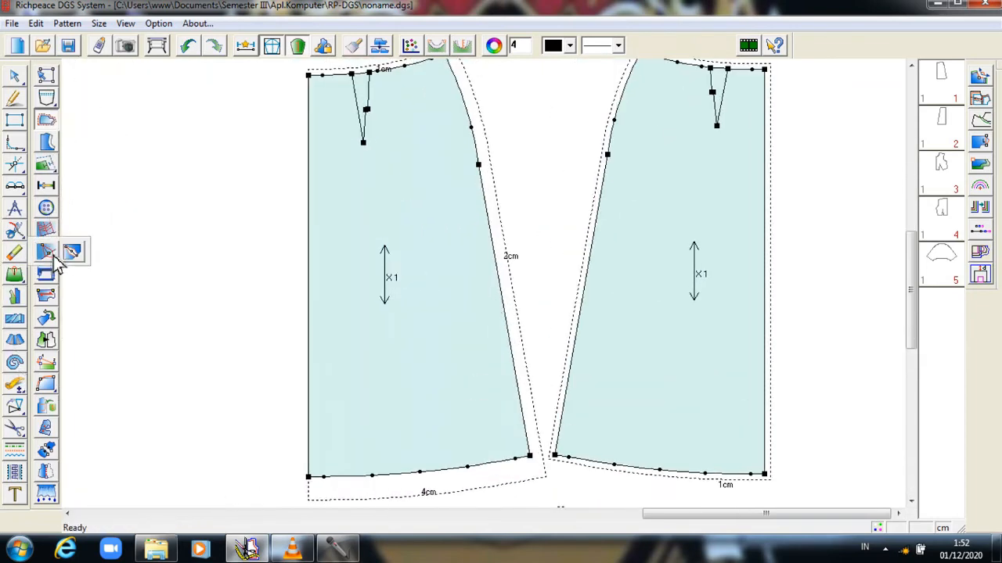
pyautogui.click(50, 299)
pyautogui.click(396, 278)
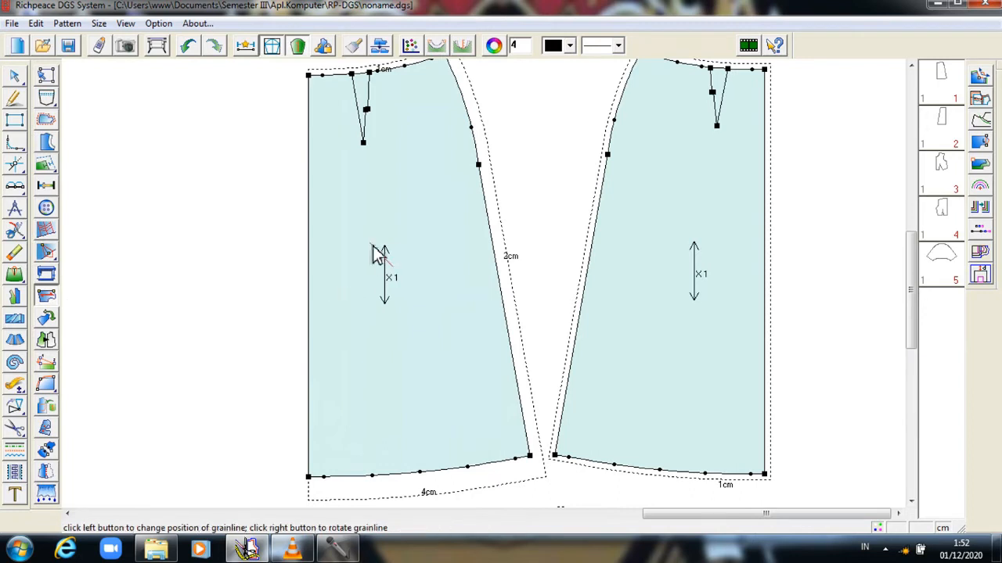
pyautogui.rightClick(388, 284)
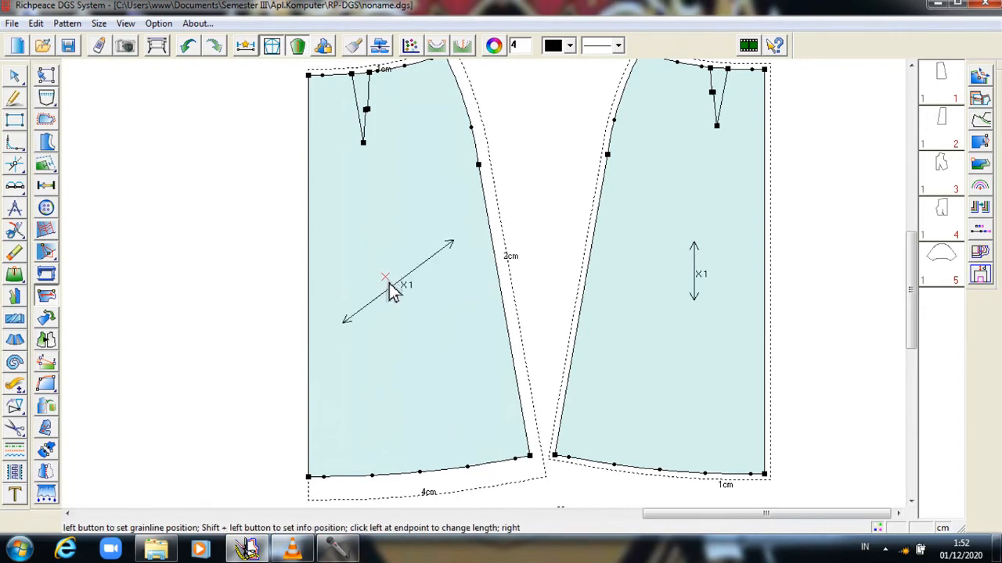
pyautogui.rightClick(394, 288)
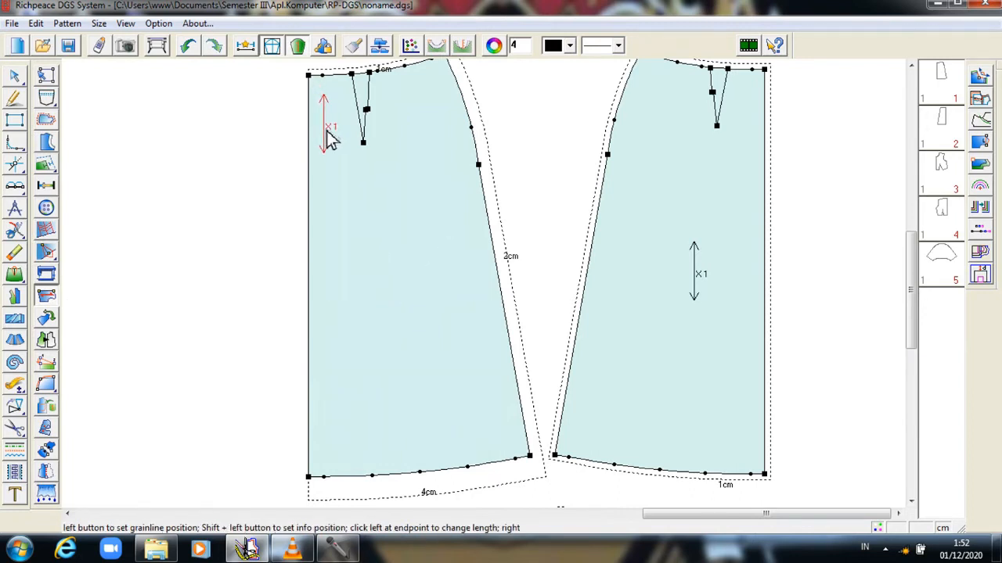
pyautogui.click(323, 153)
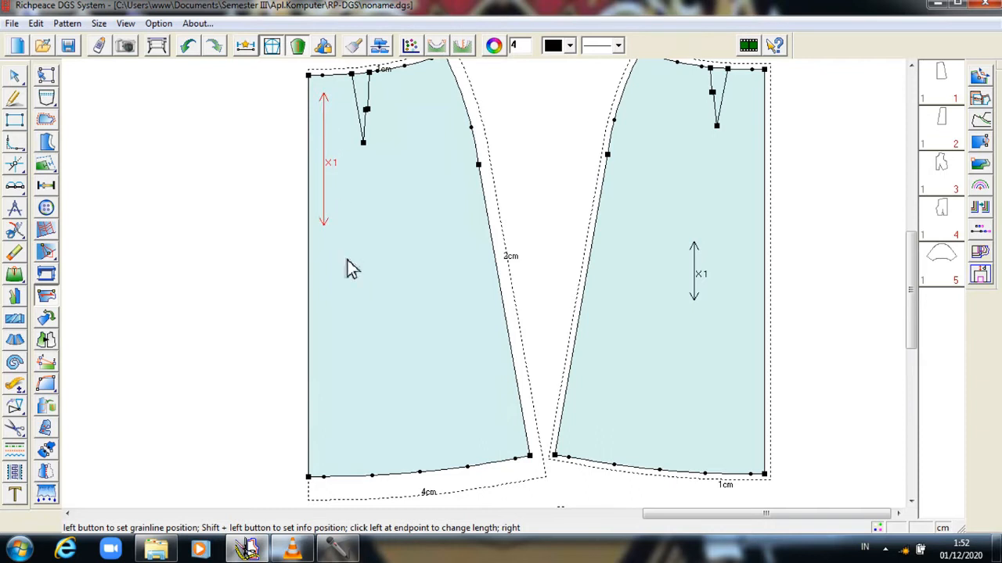
pyautogui.click(374, 470)
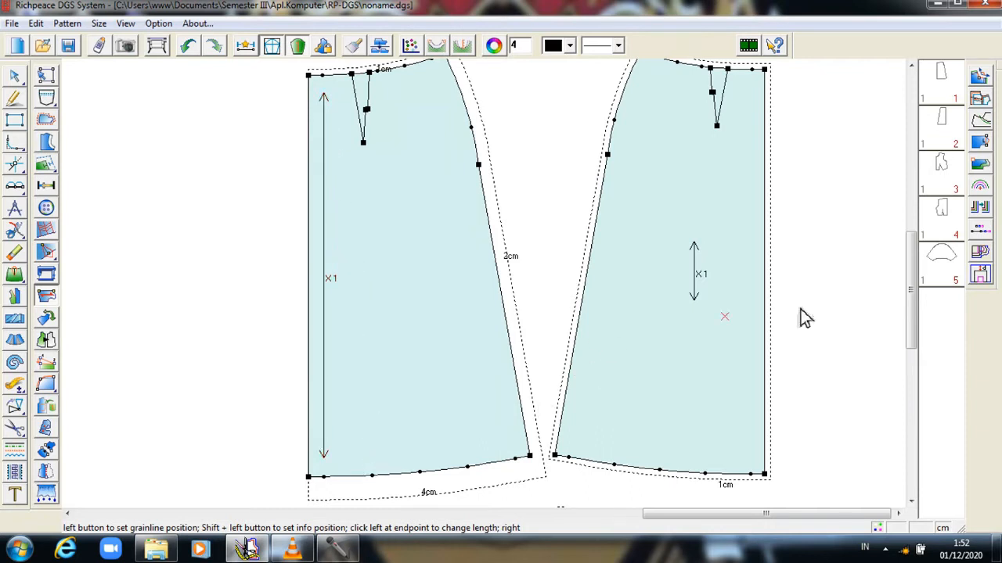
# - Move the back bodice's grainline beside the centre-back edge and lengthen it to nearly the full height of the piece
pyautogui.moveTo(912, 259); pyautogui.dragTo(876, 80)
pyautogui.click(708, 206)
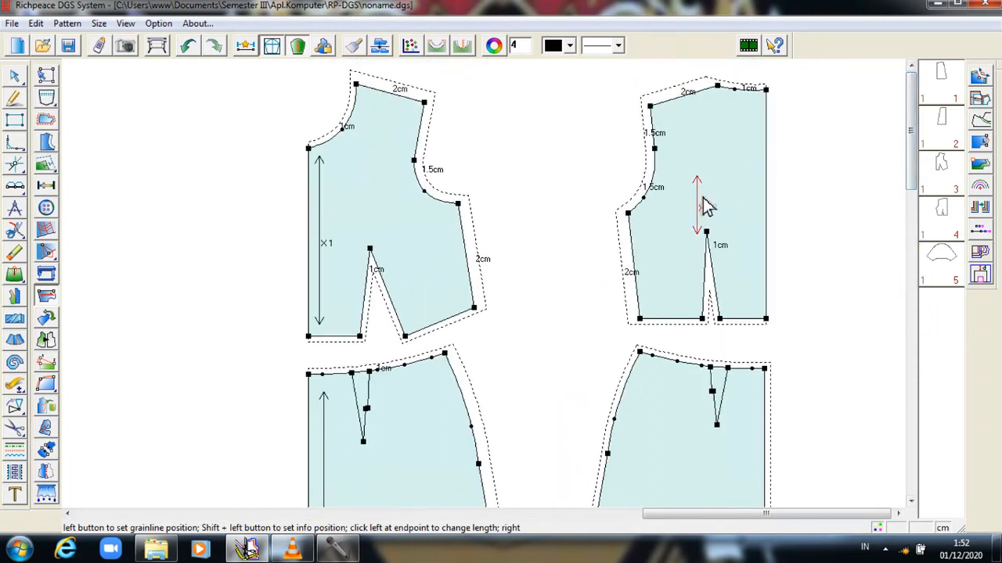
pyautogui.click(759, 154)
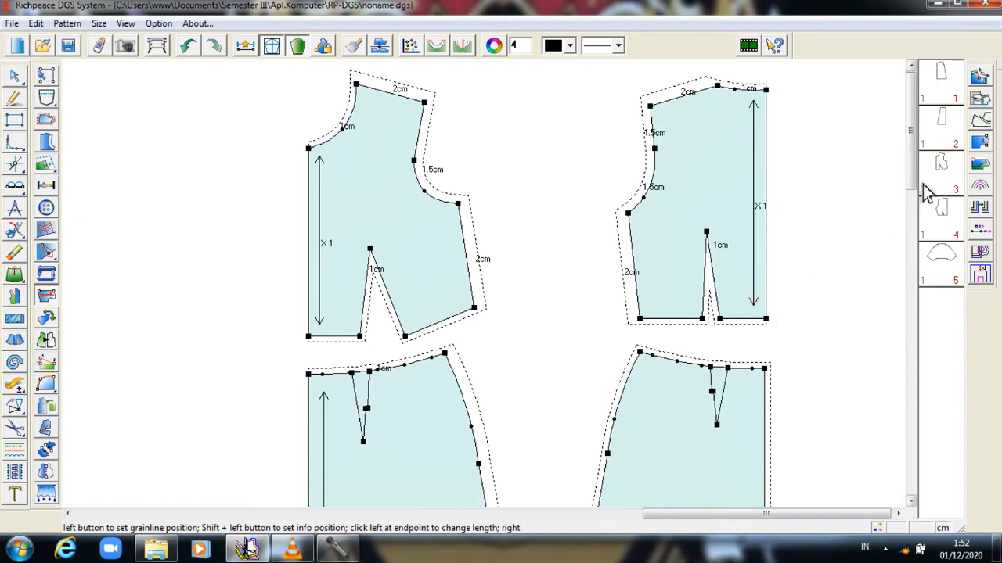
# - Try to set the back skirt's side seam allowance to 2 cm by picking the waist and hem corners, then undo the attempt
pyautogui.moveTo(912, 176); pyautogui.dragTo(889, 306)
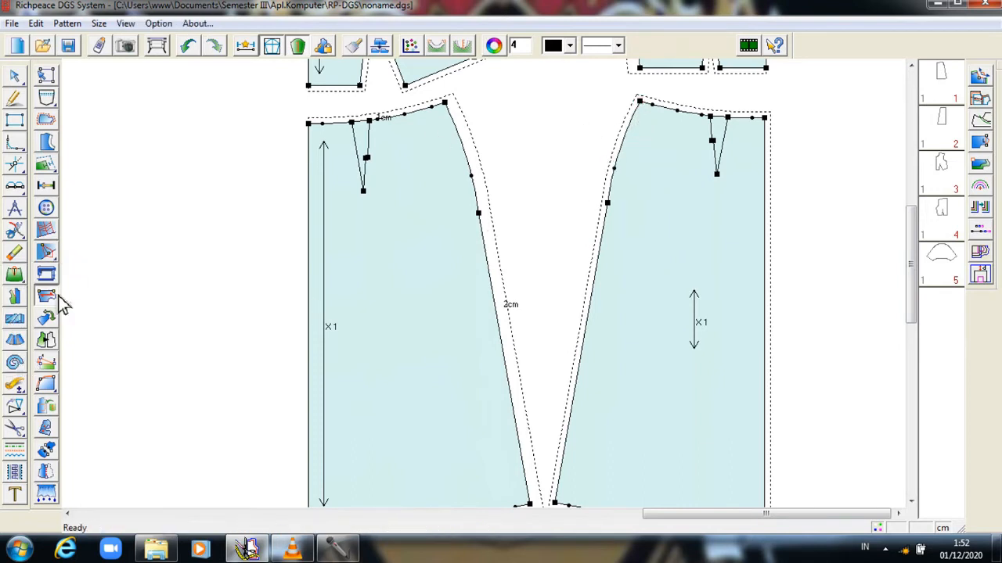
pyautogui.click(46, 119)
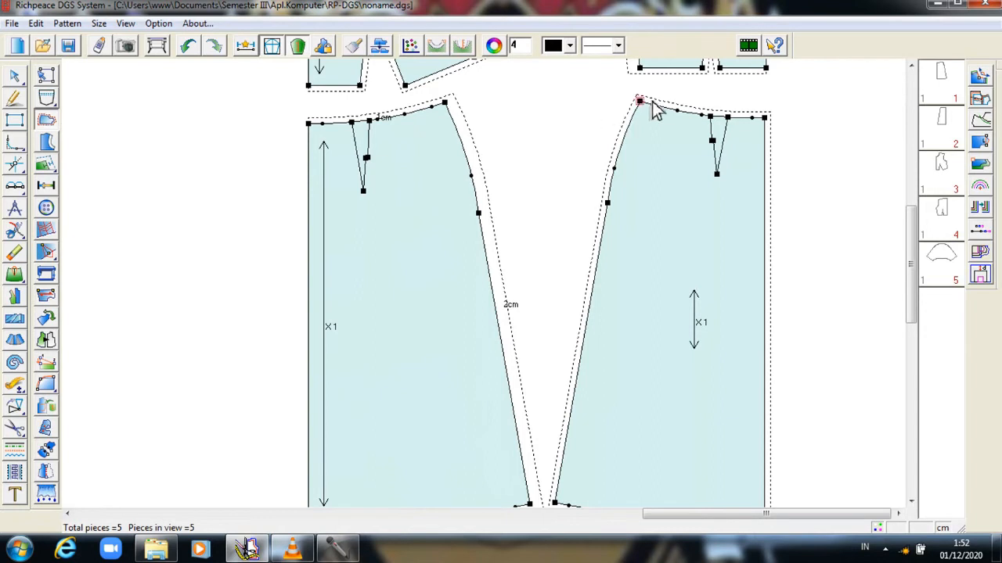
pyautogui.moveTo(640, 102); pyautogui.dragTo(583, 508)
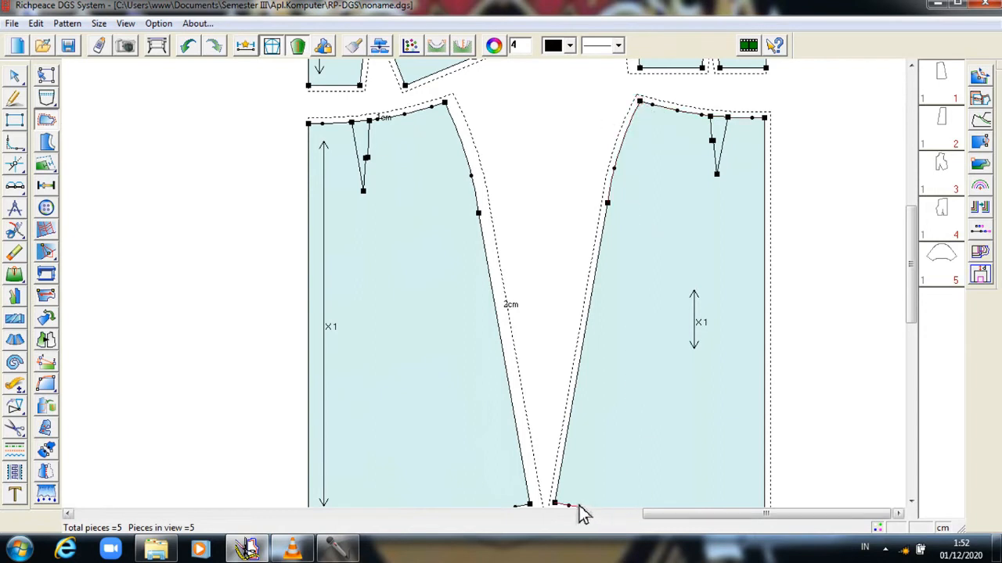
pyautogui.click(554, 504)
pyautogui.rightClick(556, 511)
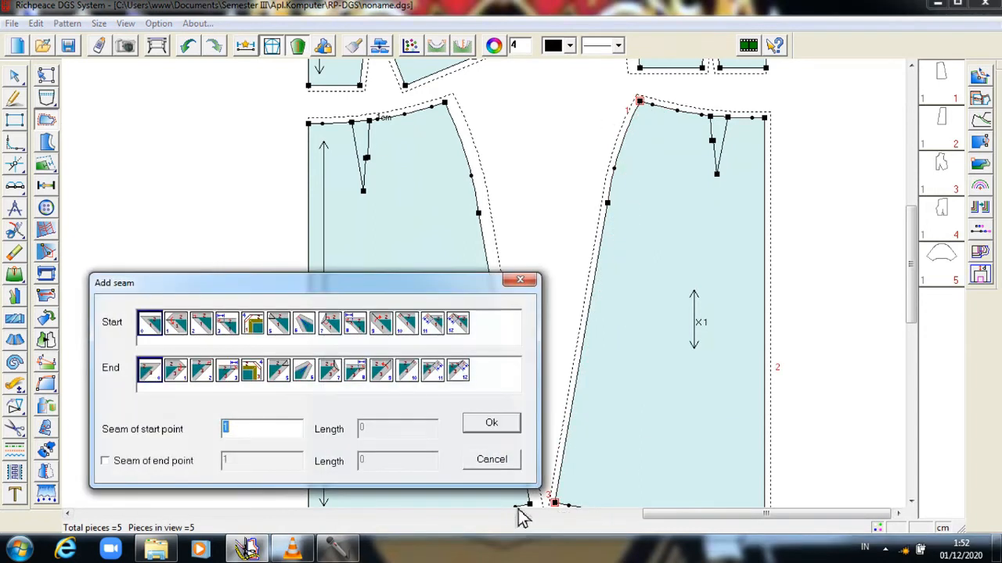
pyautogui.write('2')
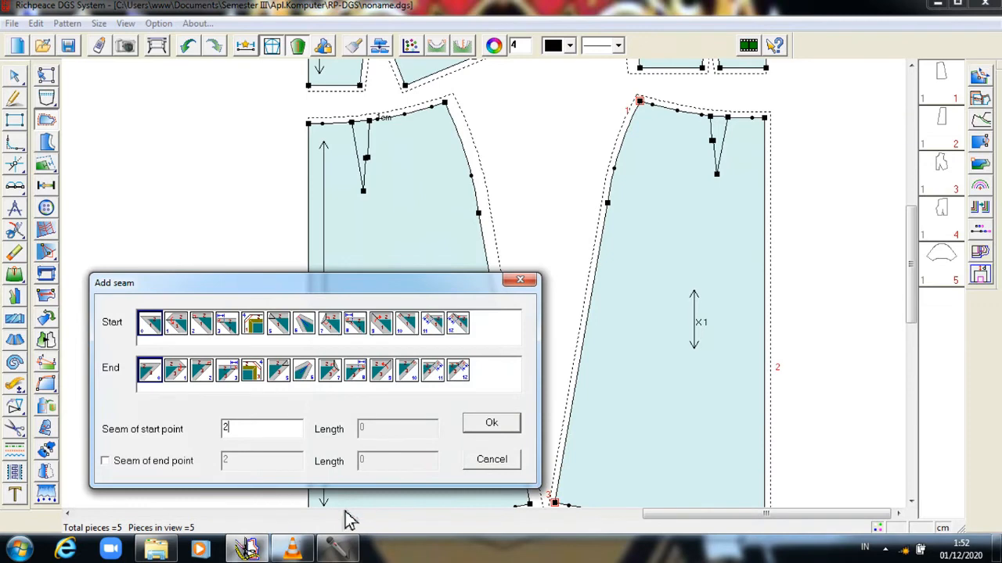
pyautogui.click(493, 428)
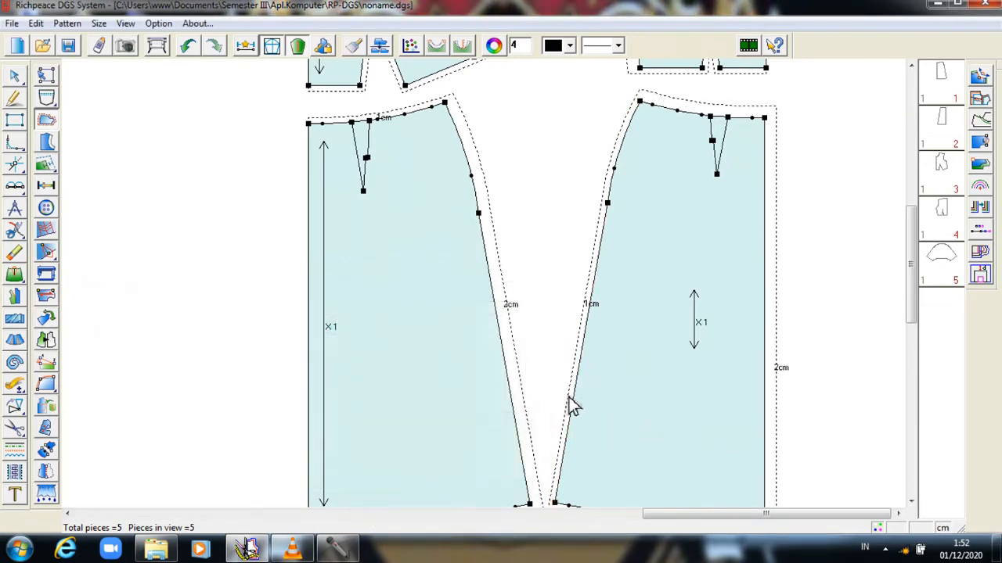
pyautogui.click(643, 104)
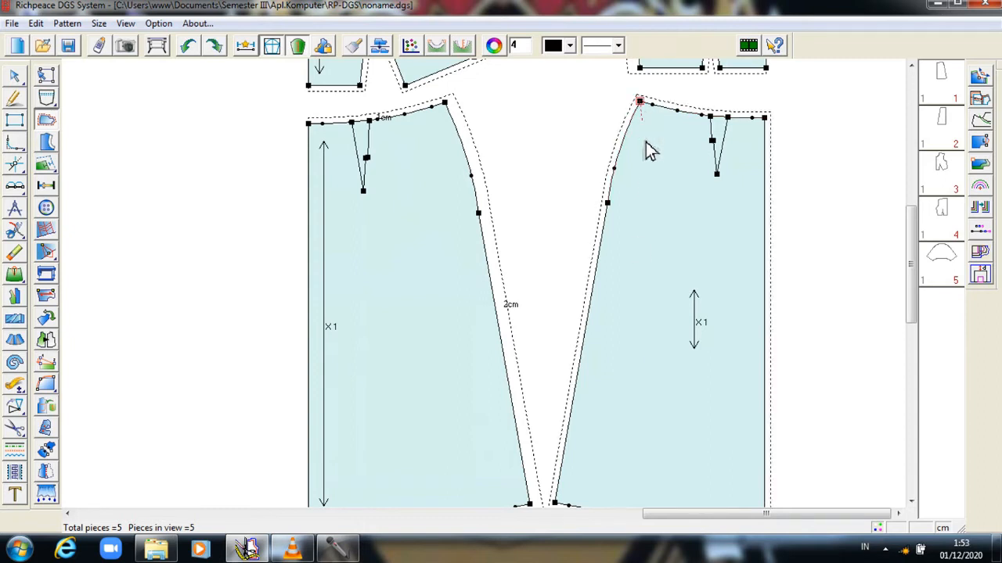
pyautogui.click(555, 504)
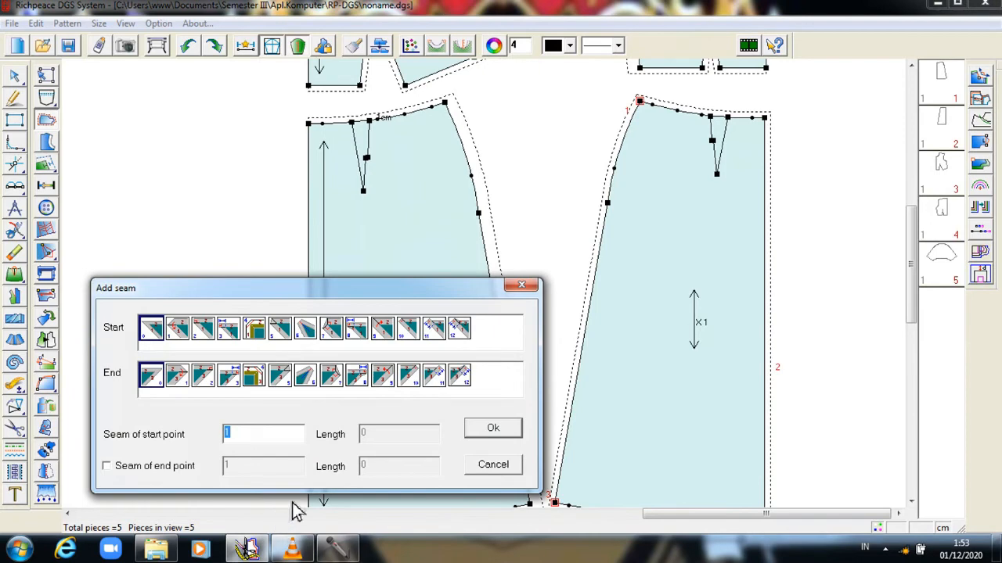
pyautogui.click(486, 434)
pyautogui.hotkey('ctrl', 'z')
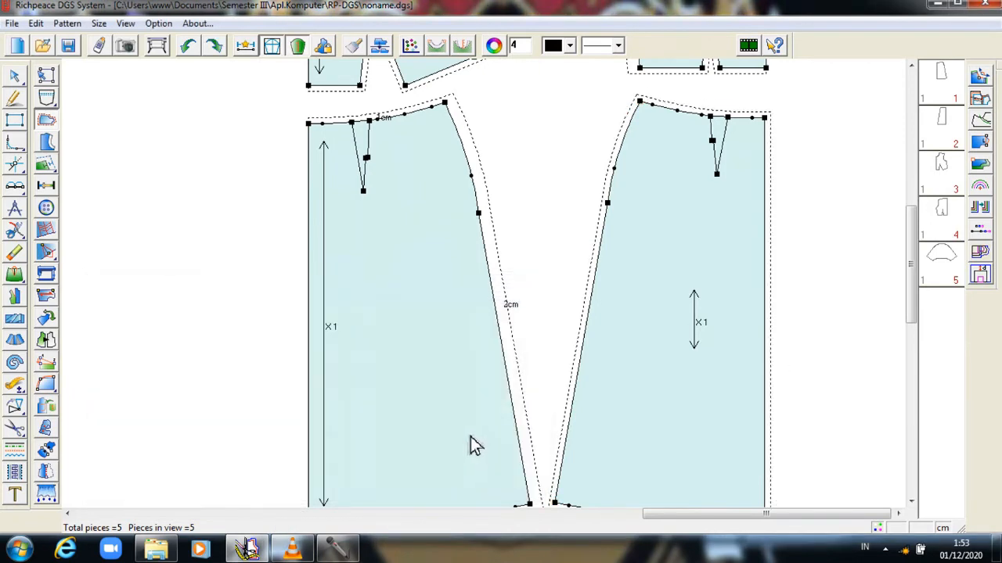
# - Set the seam allowance to 2 cm on both the straight and the curved hip segments of the back skirt's side seam
pyautogui.click(592, 287)
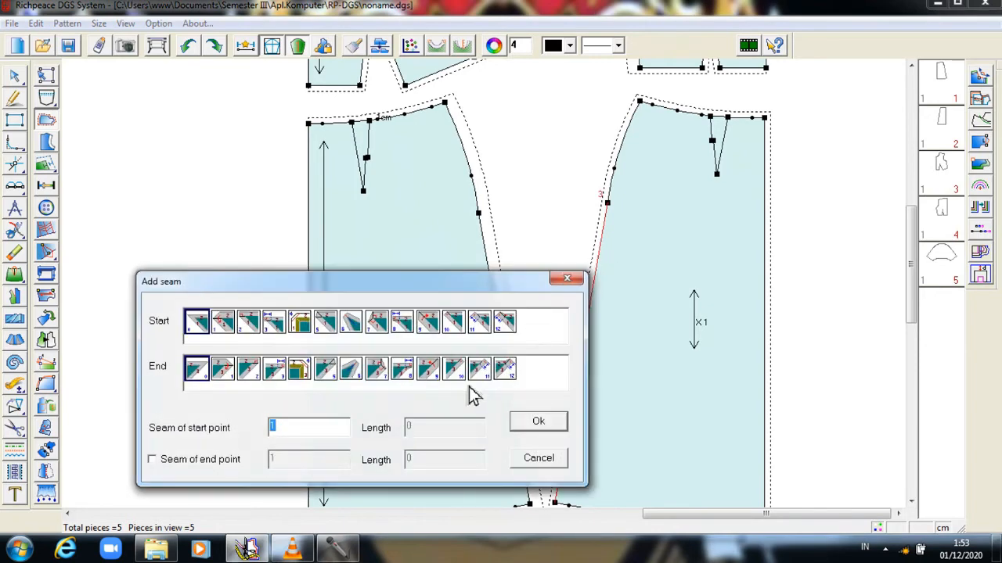
pyautogui.write('2')
pyautogui.click(540, 422)
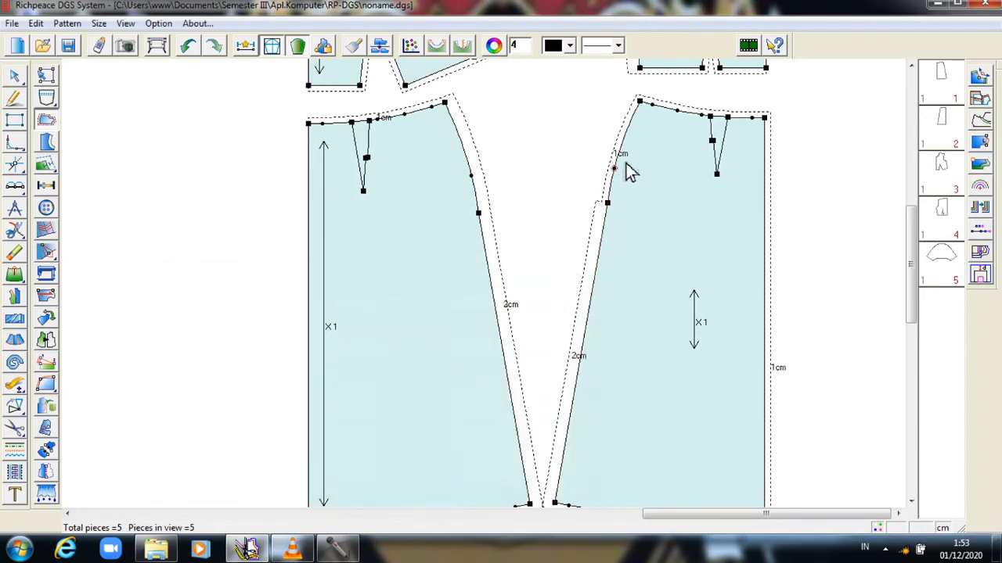
pyautogui.click(630, 153)
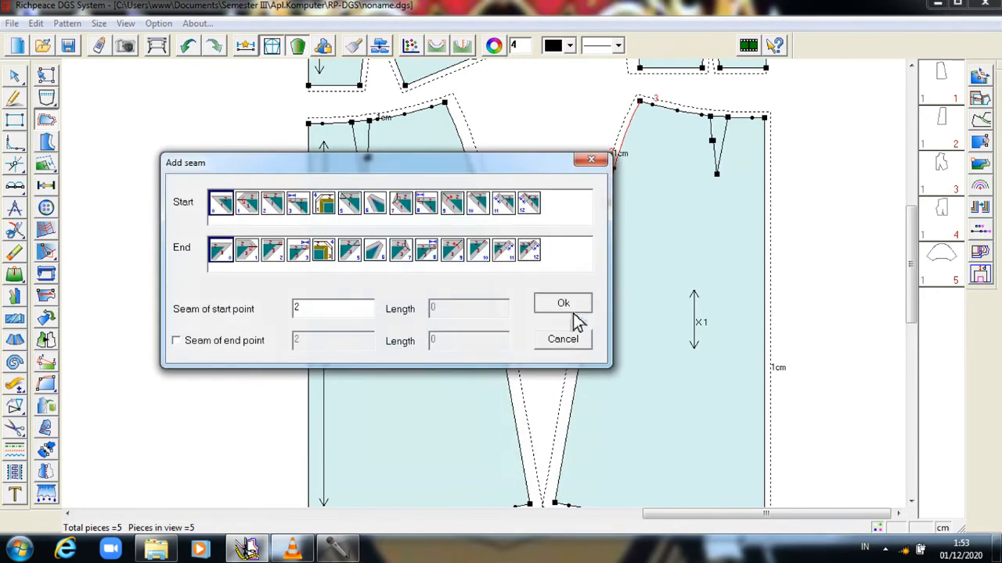
pyautogui.click(568, 308)
# - Try to set the back skirt's hem seam allowance to 4 cm at its start point, from the side-seam corner to the centre-back corner
pyautogui.scroll(-1, 924, 245)
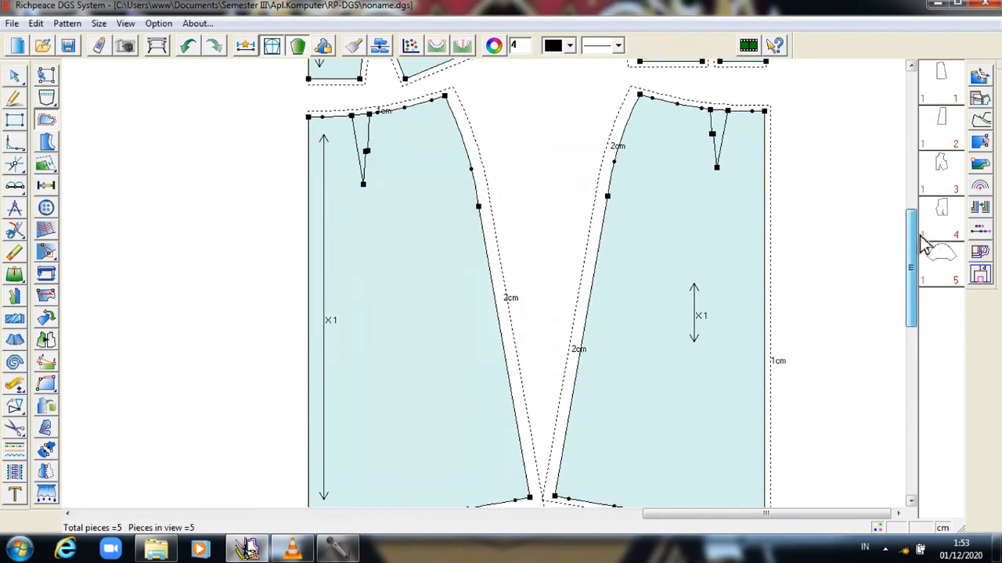
pyautogui.scroll(-3, 923, 245)
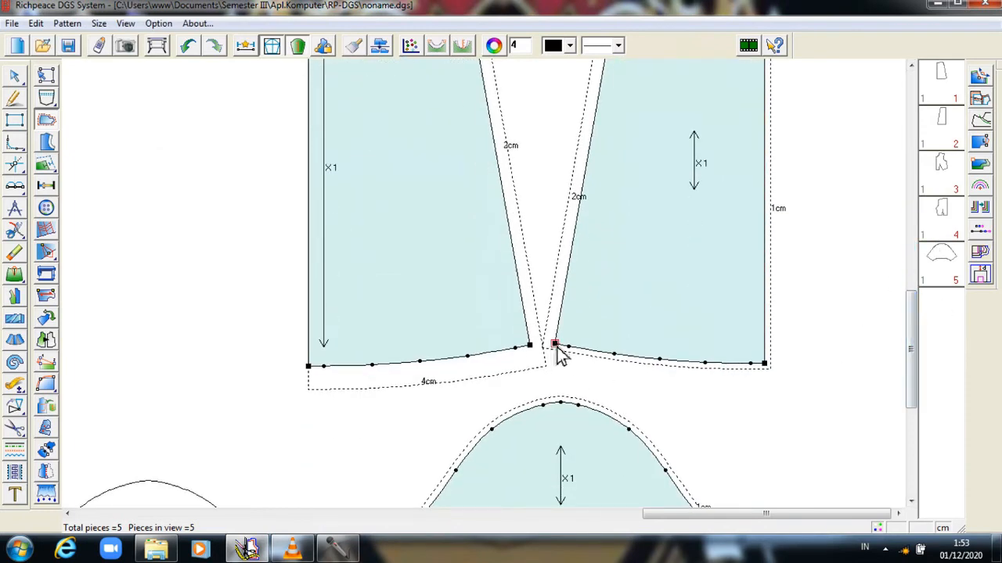
pyautogui.moveTo(556, 345); pyautogui.dragTo(765, 367)
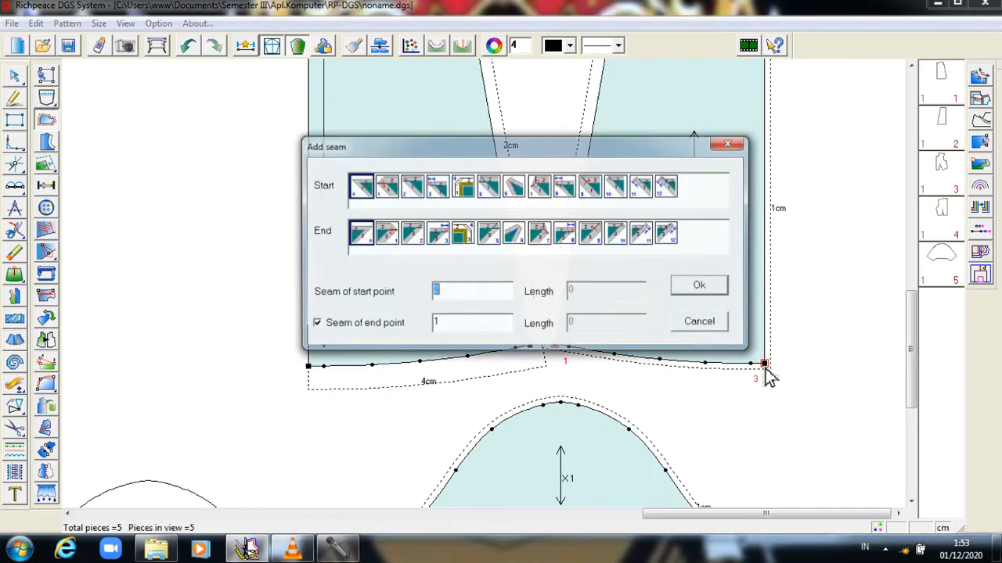
pyautogui.write('4')
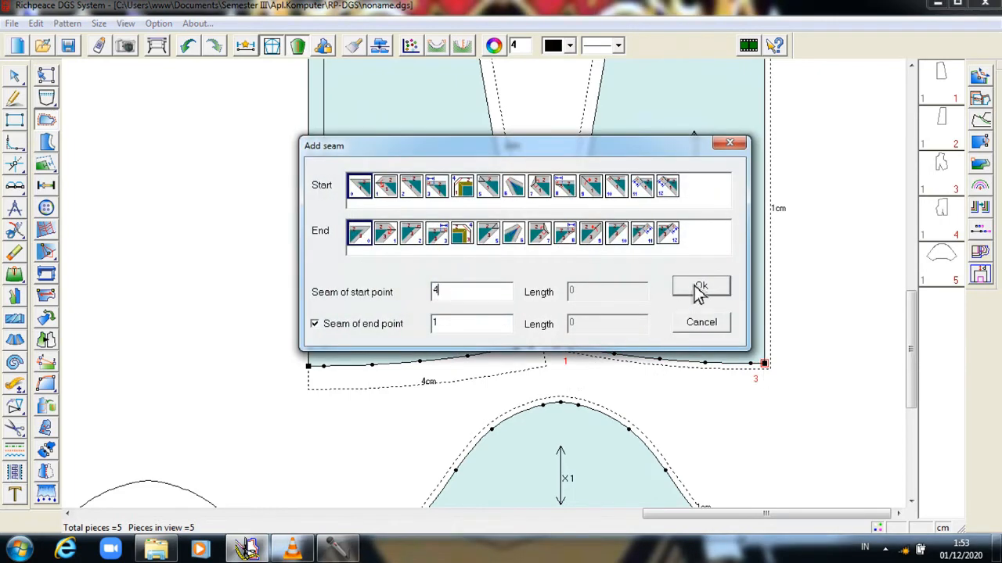
pyautogui.click(699, 289)
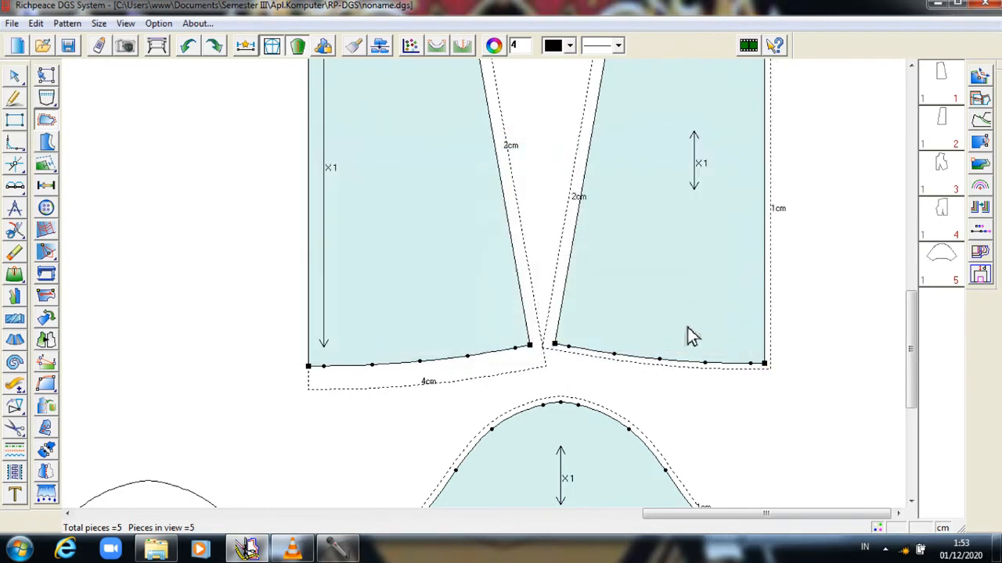
# - Set the back skirt's hem seam allowance to 4 cm and remove the seam allowance along its centre-back edge
pyautogui.click(598, 354)
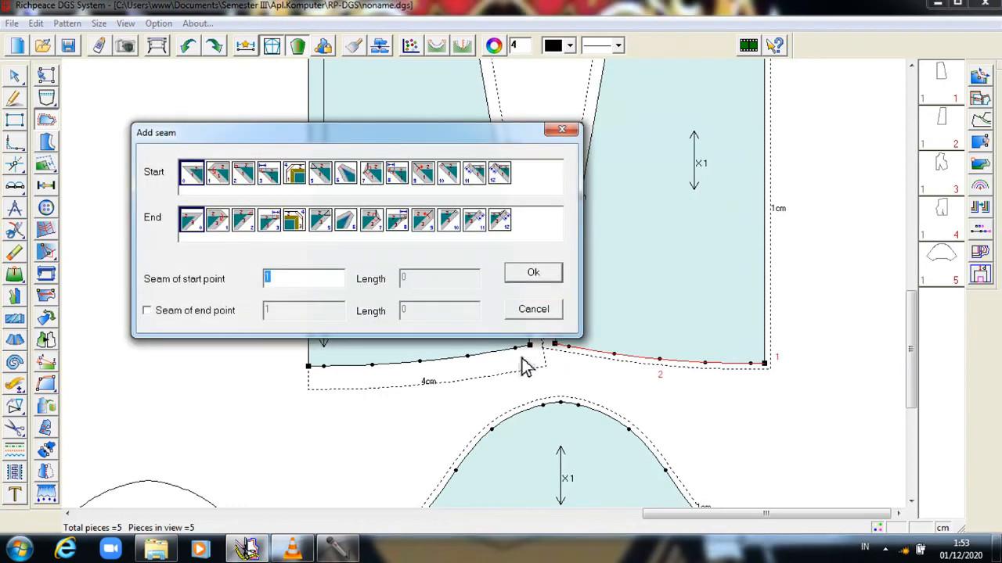
pyautogui.write('4')
pyautogui.click(539, 273)
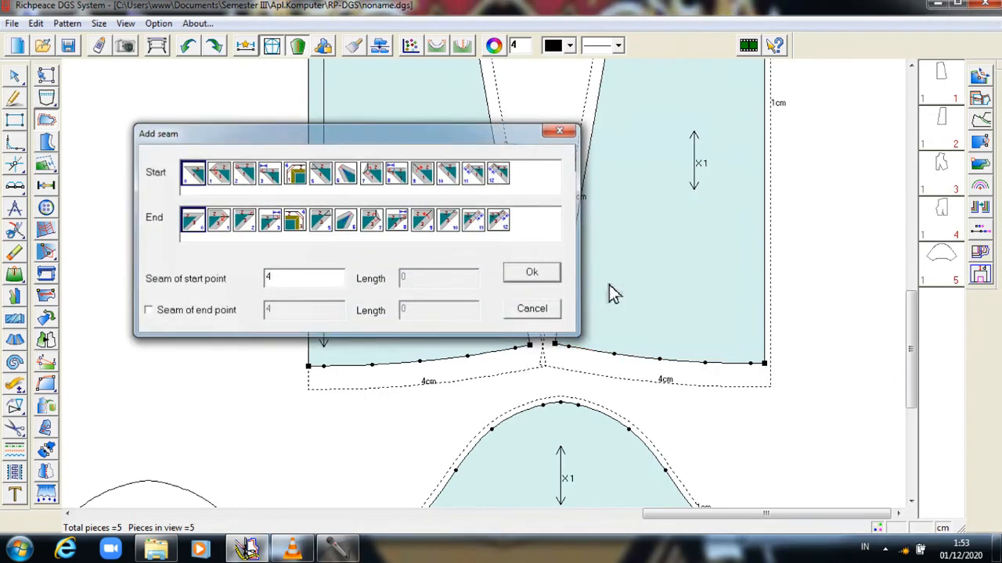
pyautogui.click(765, 243)
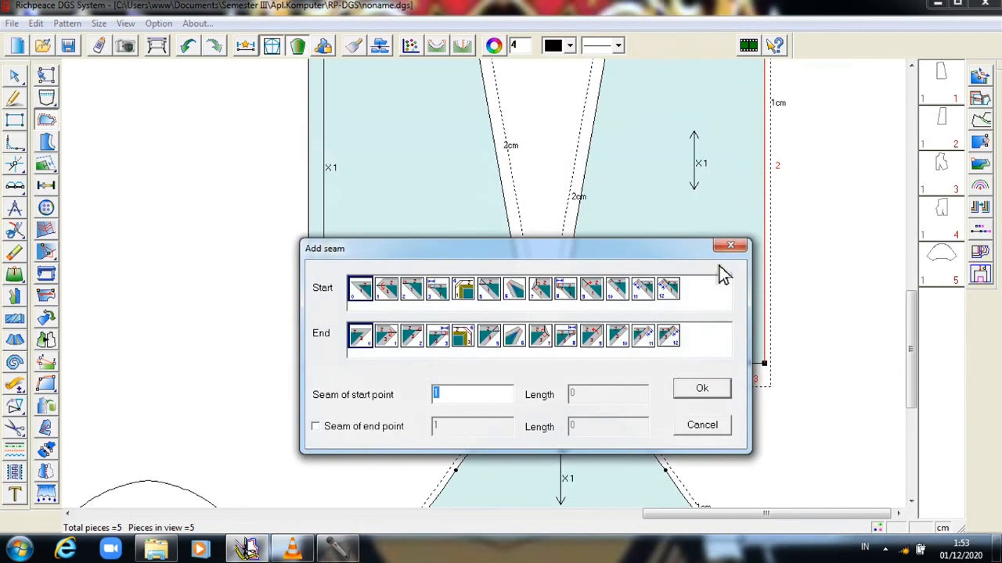
pyautogui.click(702, 389)
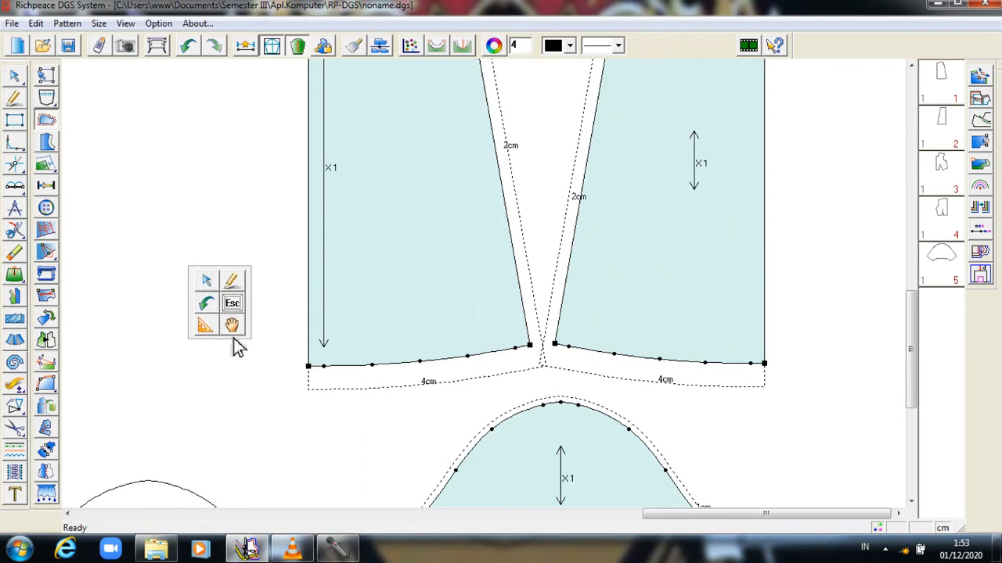
# - Move the back skirt slightly away from the front skirt and shift the back bodice to line up above it at centre back
pyautogui.moveTo(615, 279); pyautogui.dragTo(644, 281)
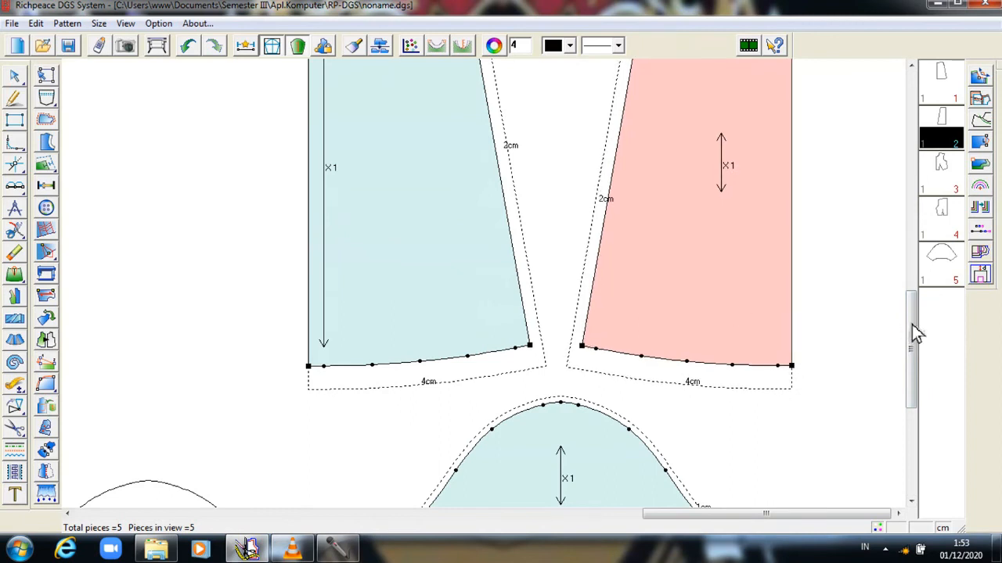
pyautogui.moveTo(915, 332); pyautogui.dragTo(899, 184)
pyautogui.click(754, 158)
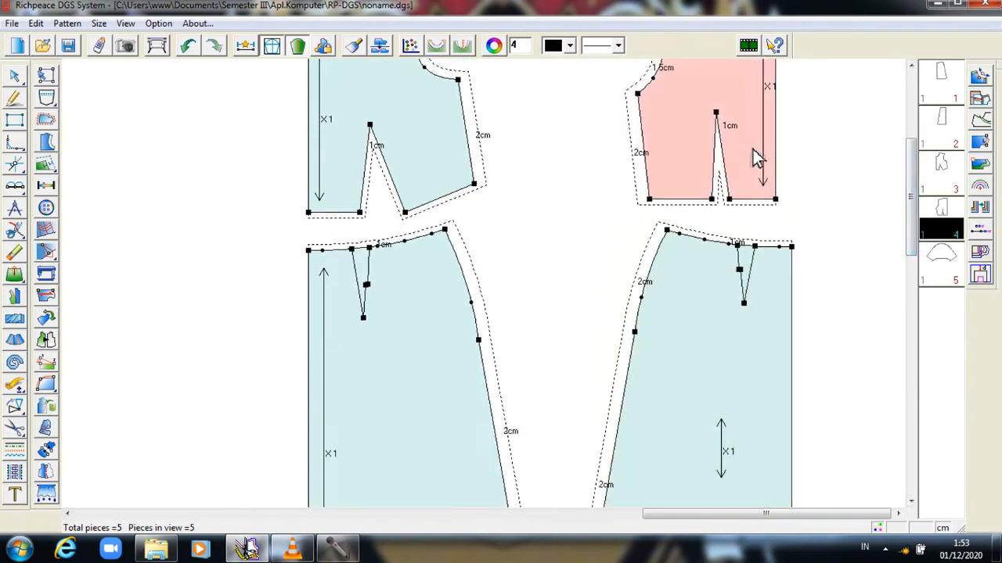
pyautogui.moveTo(754, 159); pyautogui.dragTo(768, 161)
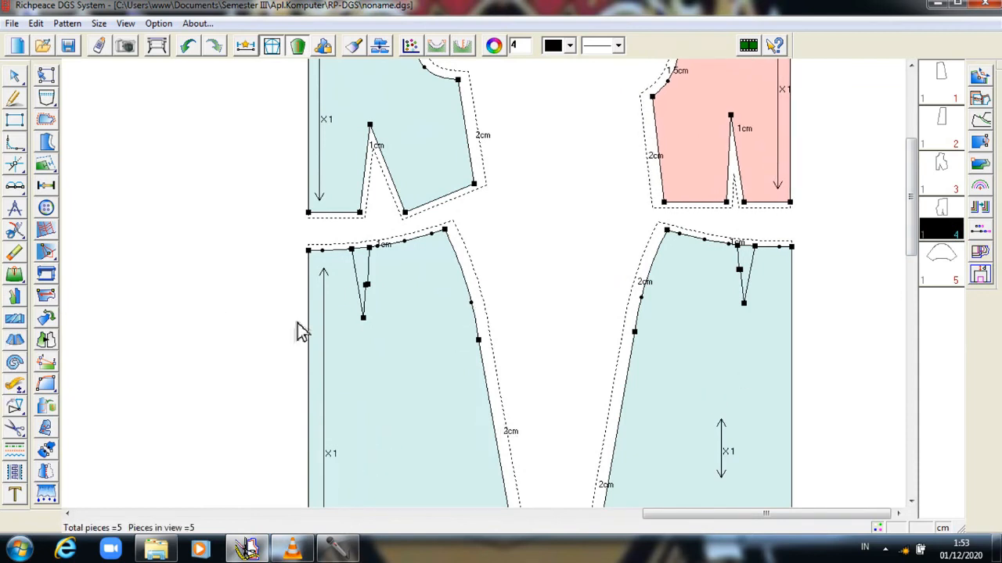
# - Set the sleeve's seam allowance to 1.5 cm along the whole cap curve, from one underarm corner to the other
pyautogui.moveTo(914, 212); pyautogui.dragTo(977, 479)
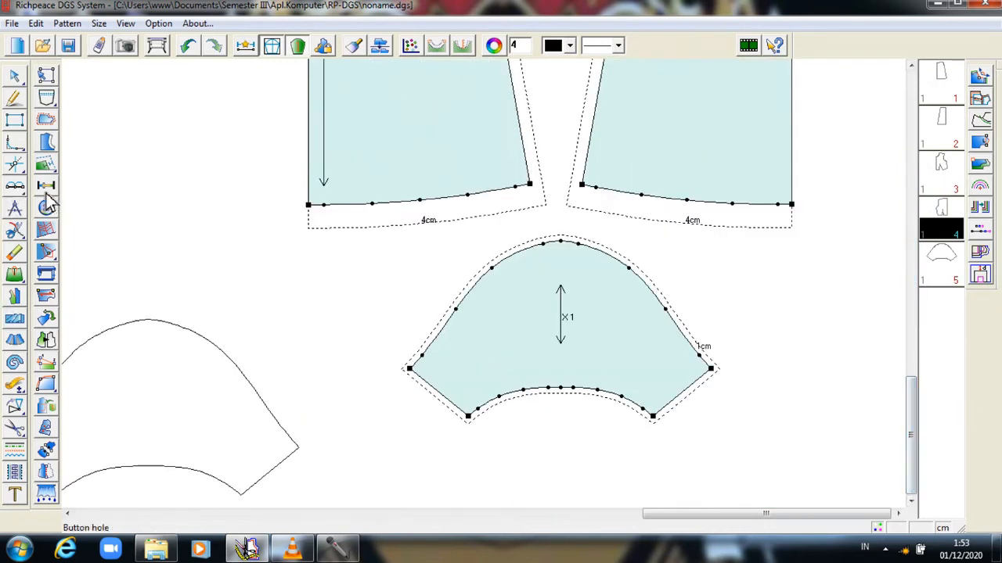
pyautogui.click(46, 119)
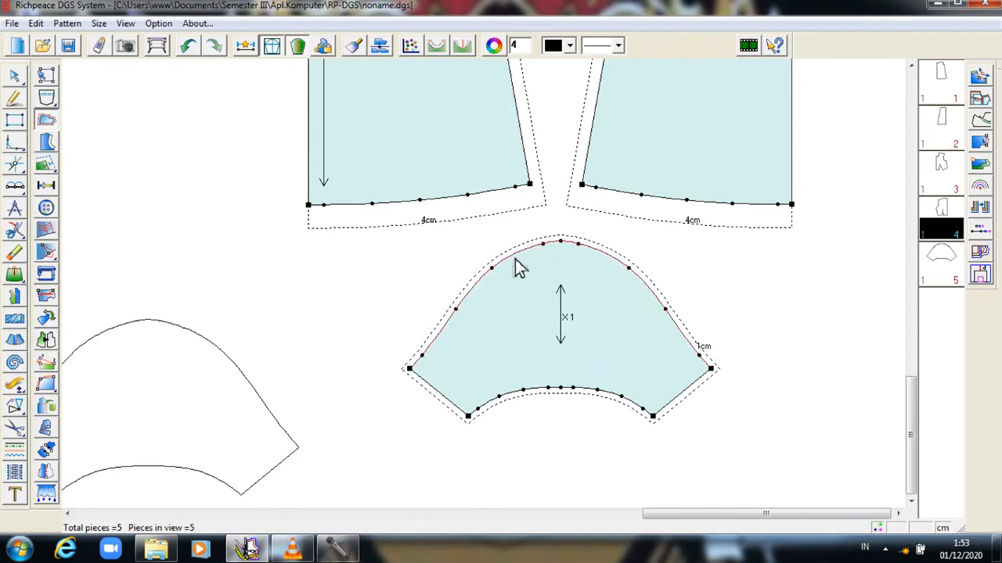
pyautogui.click(409, 368)
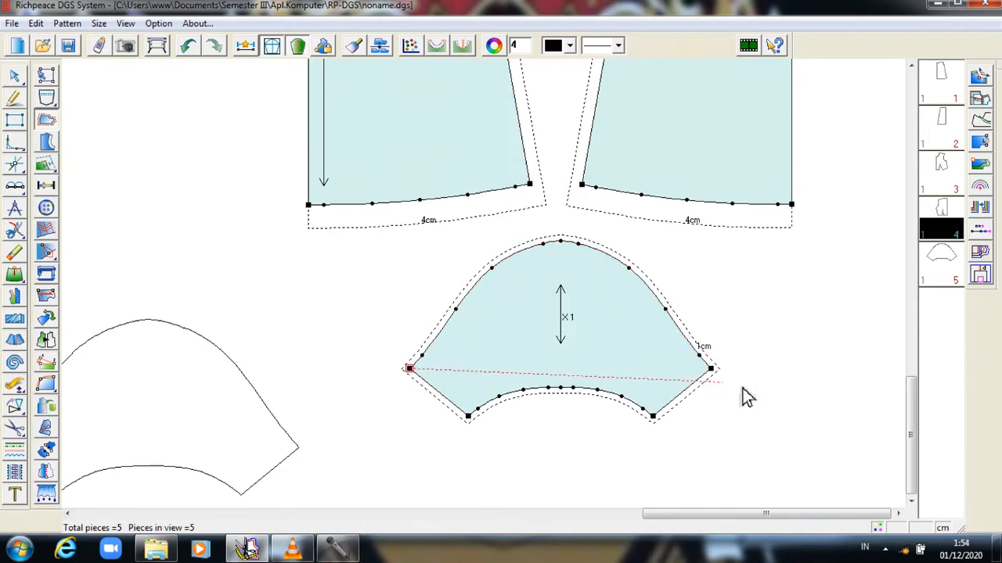
pyautogui.click(711, 369)
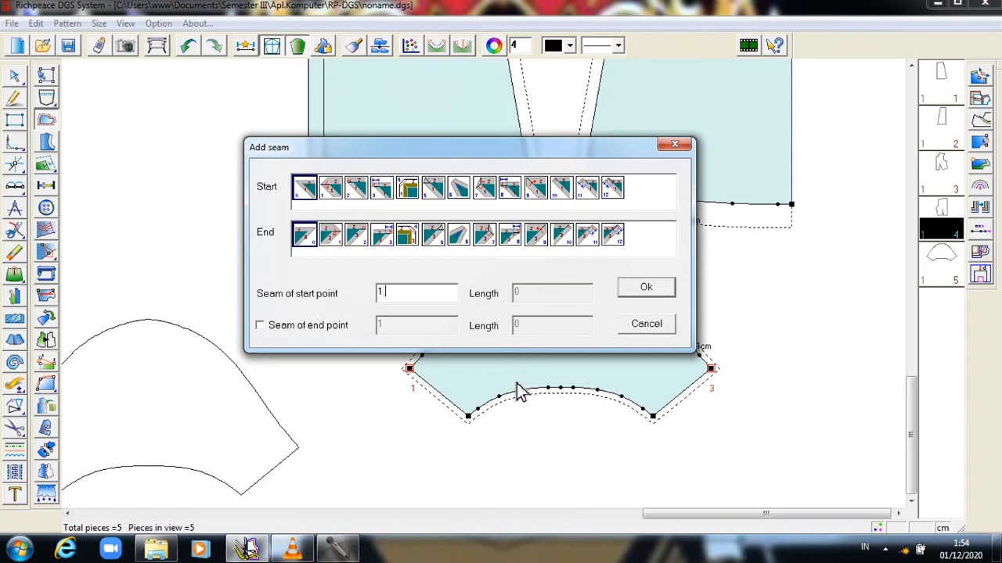
pyautogui.write('.5')
pyautogui.click(649, 288)
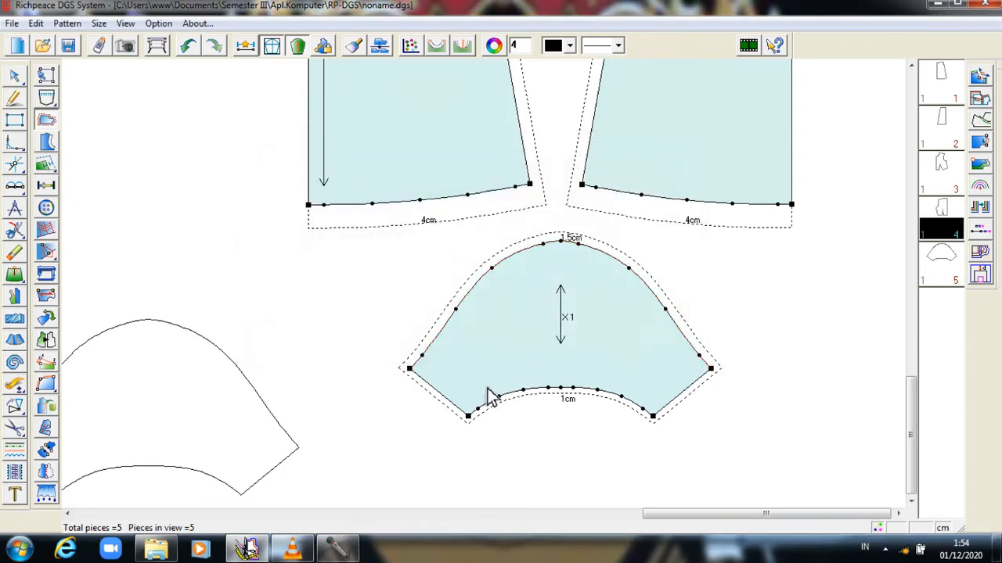
# - Set the seam allowance of both short underarm edges of the sleeve to 2 cm
pyautogui.click(459, 413)
pyautogui.write('2')
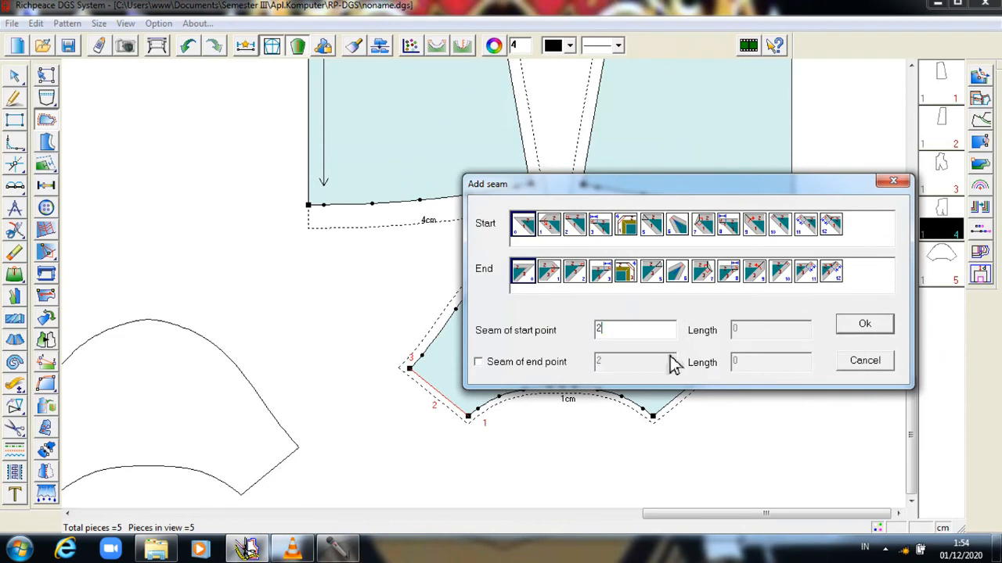
pyautogui.click(857, 326)
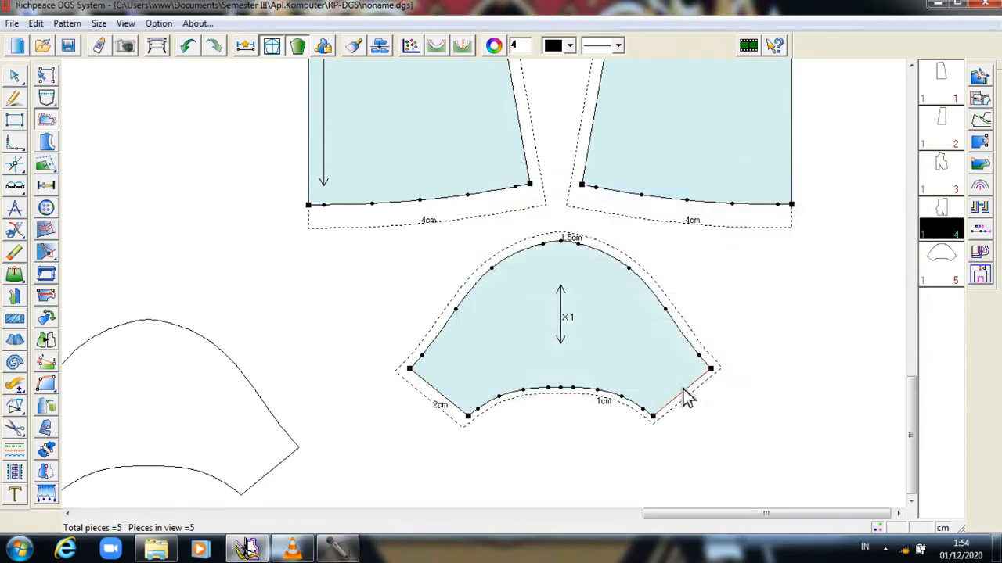
pyautogui.click(685, 398)
pyautogui.write('2')
pyautogui.click(618, 307)
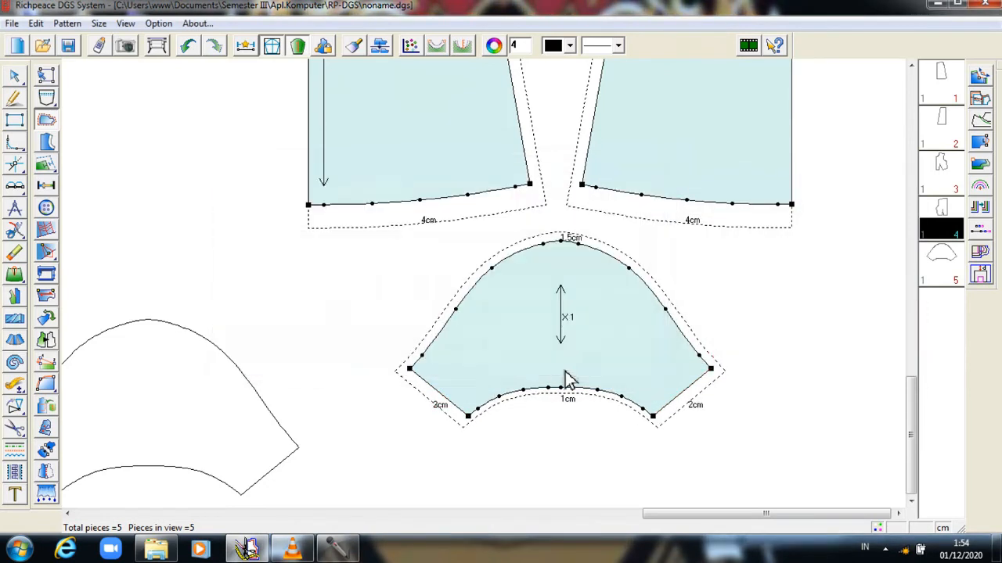
# - Set the seam allowance of the sleeve's curved hem to 4 cm
pyautogui.click(619, 408)
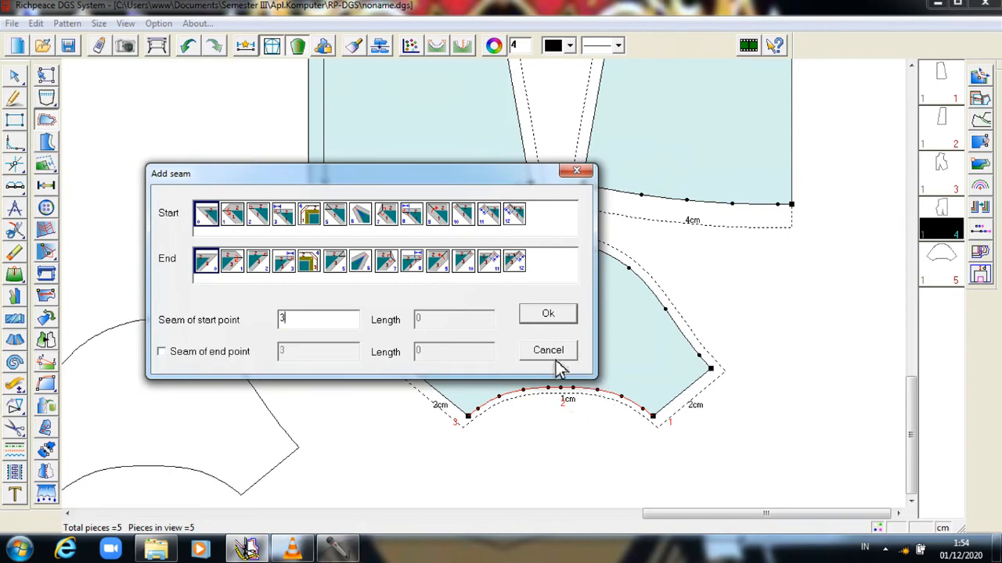
pyautogui.write('4')
pyautogui.click(546, 317)
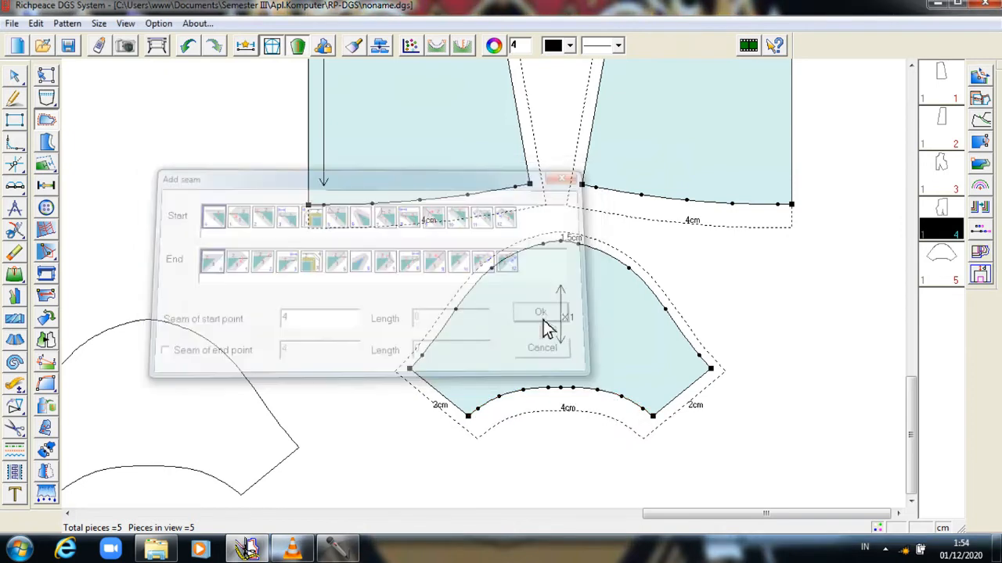
pyautogui.scroll(-4, 490, 294)
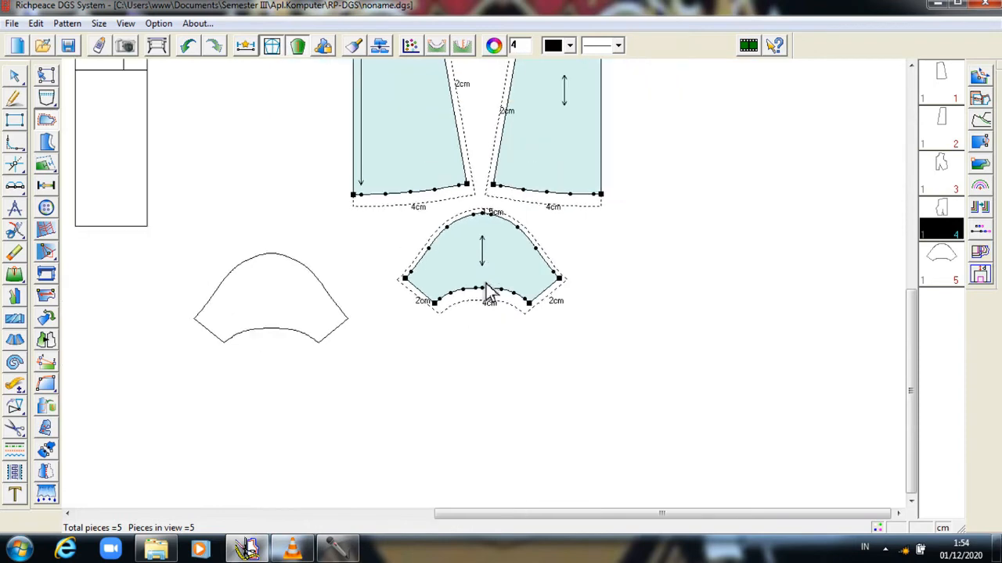
# - Highlight the bodice, skirt and sleeve pieces one after another to check all five pattern pieces
pyautogui.moveTo(906, 337); pyautogui.dragTo(861, 152)
pyautogui.click(953, 87)
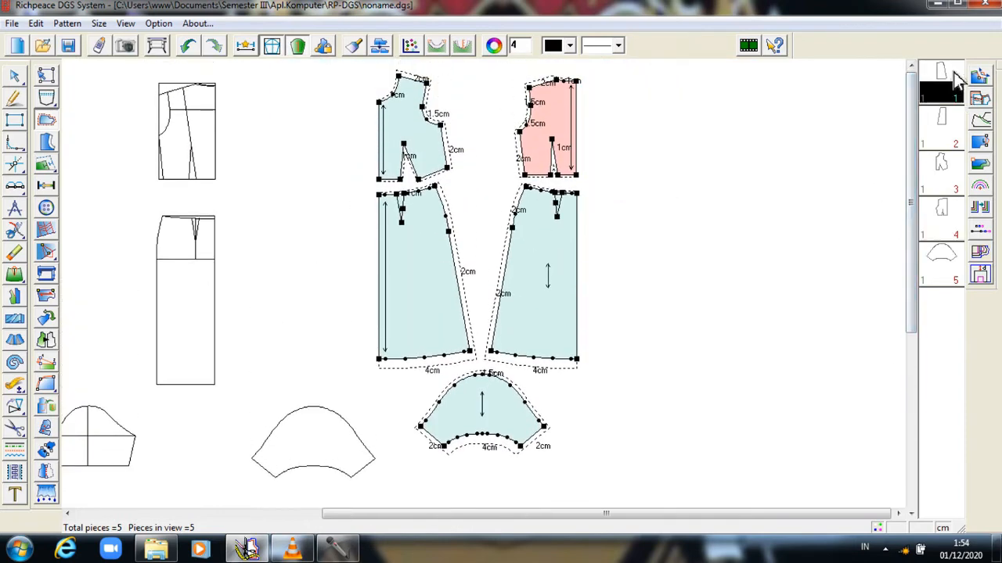
pyautogui.click(966, 135)
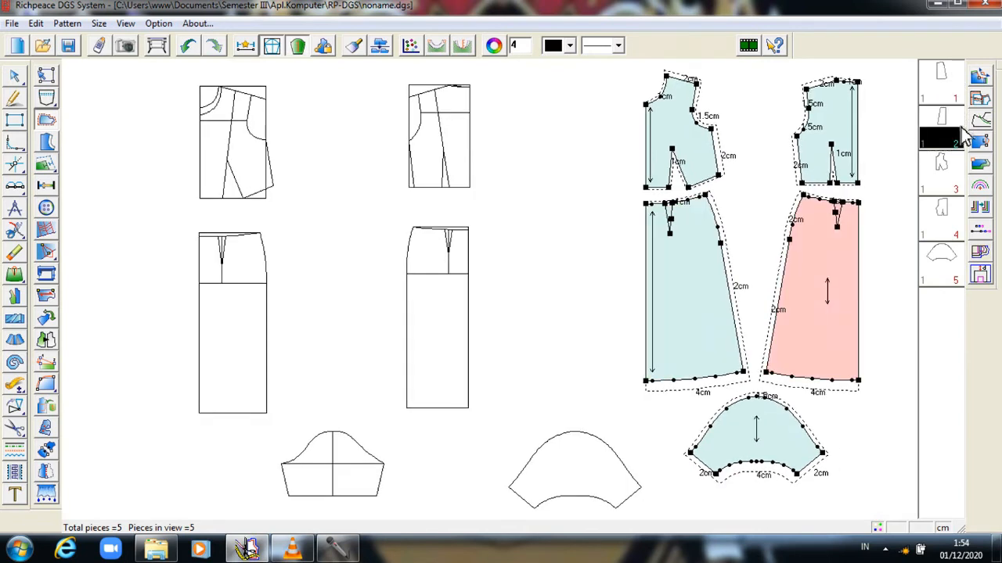
pyautogui.click(957, 178)
pyautogui.click(952, 219)
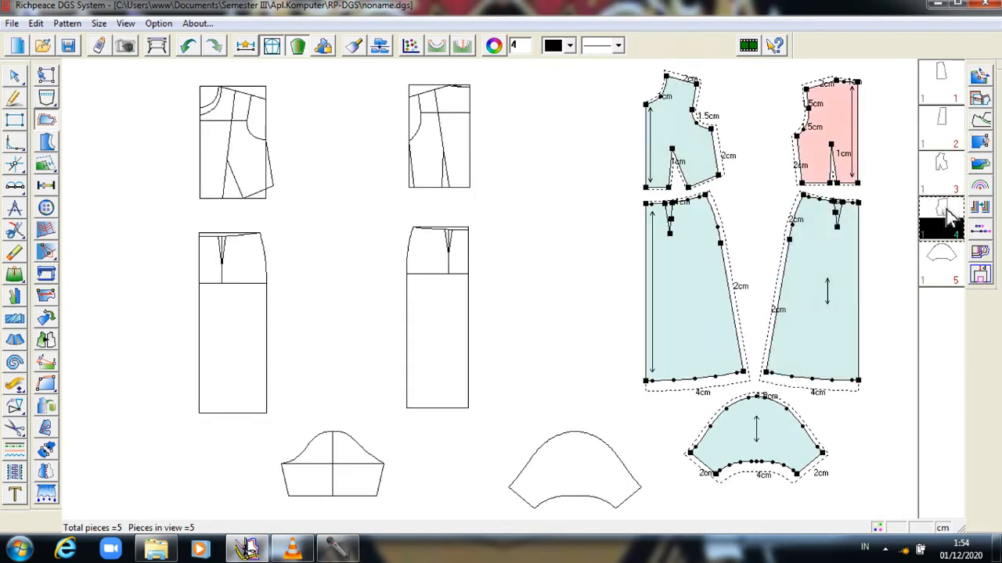
pyautogui.click(949, 274)
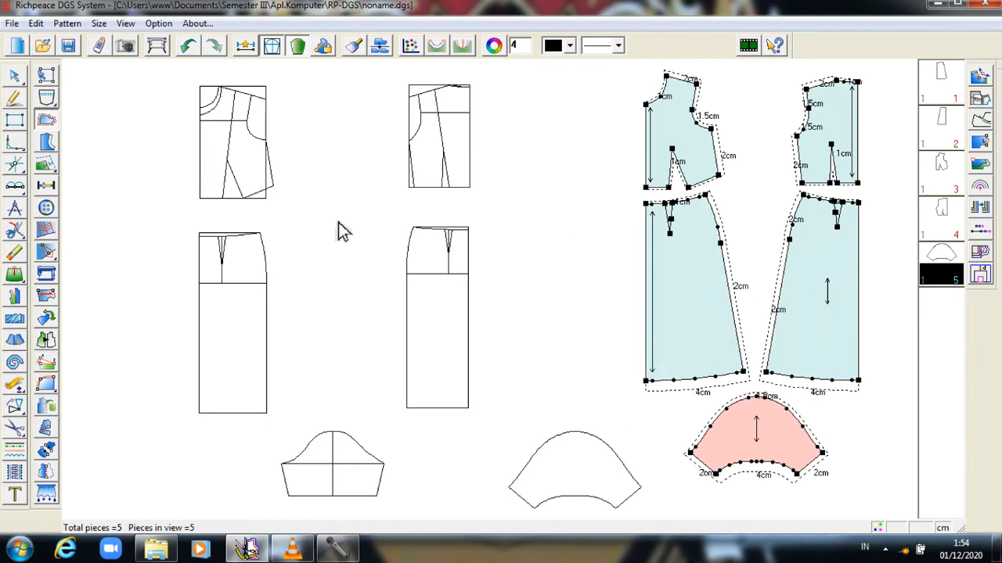
# - Save the pattern as "Pola Busana Santai" in the RP-DGS folder as a DGS file
pyautogui.click(11, 24)
pyautogui.click(62, 86)
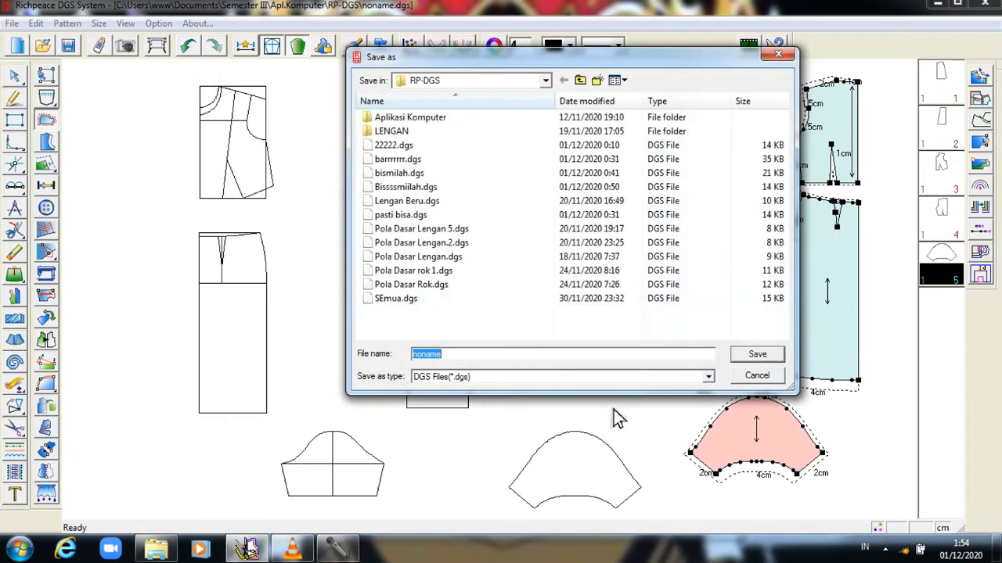
pyautogui.write('P')
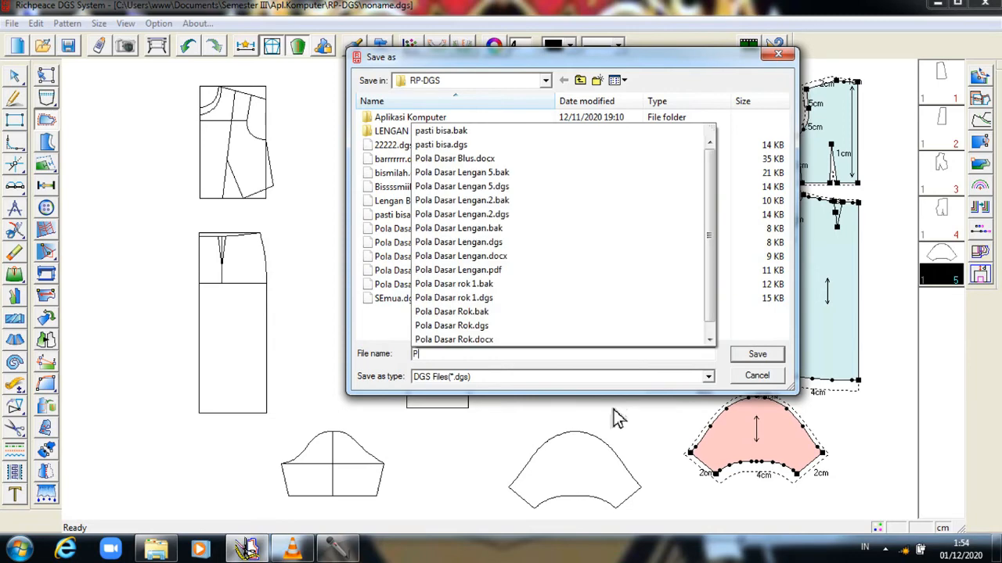
pyautogui.write('ola B')
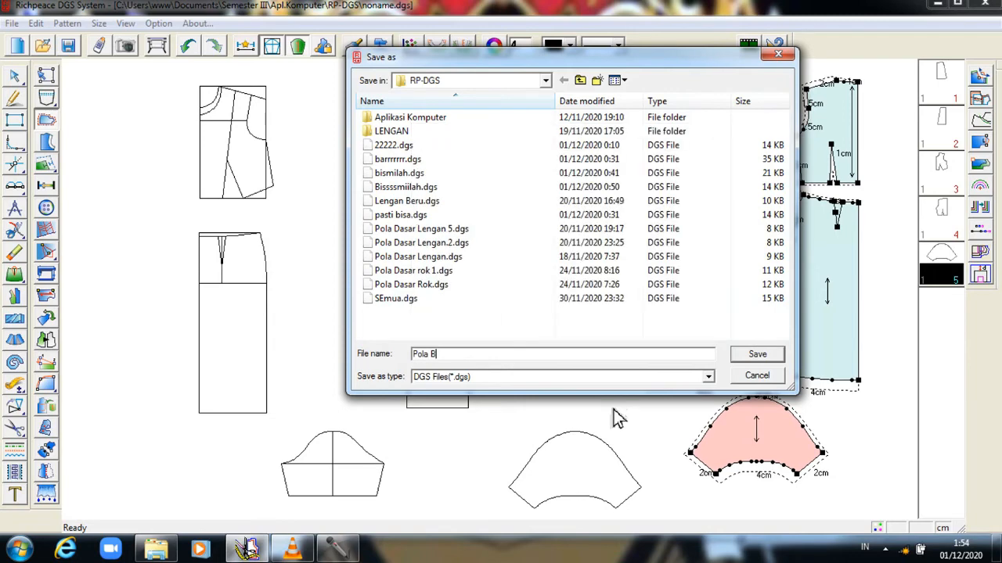
pyautogui.write('usana Santai')
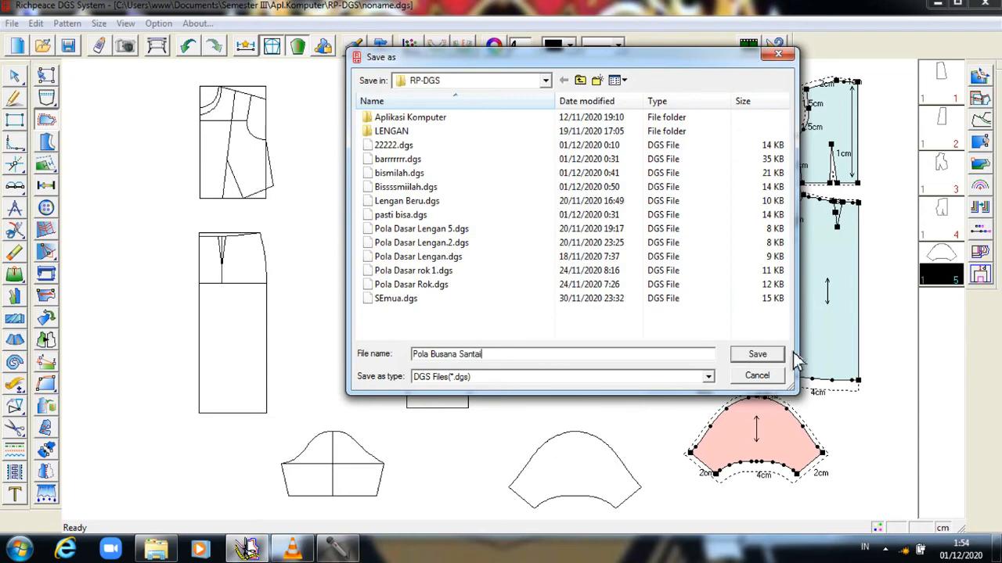
pyautogui.click(752, 355)
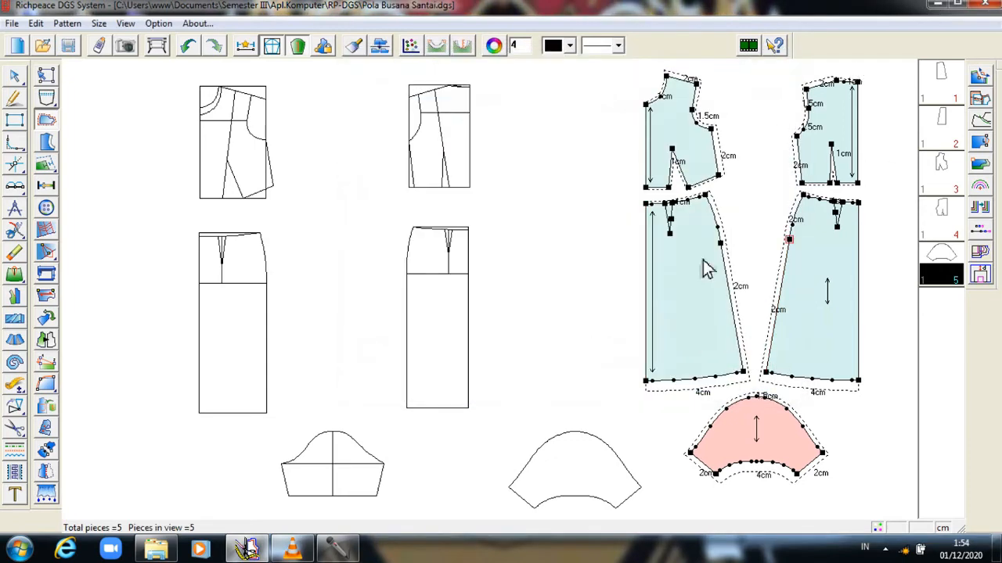
pyautogui.scroll(-3, 540, 349)
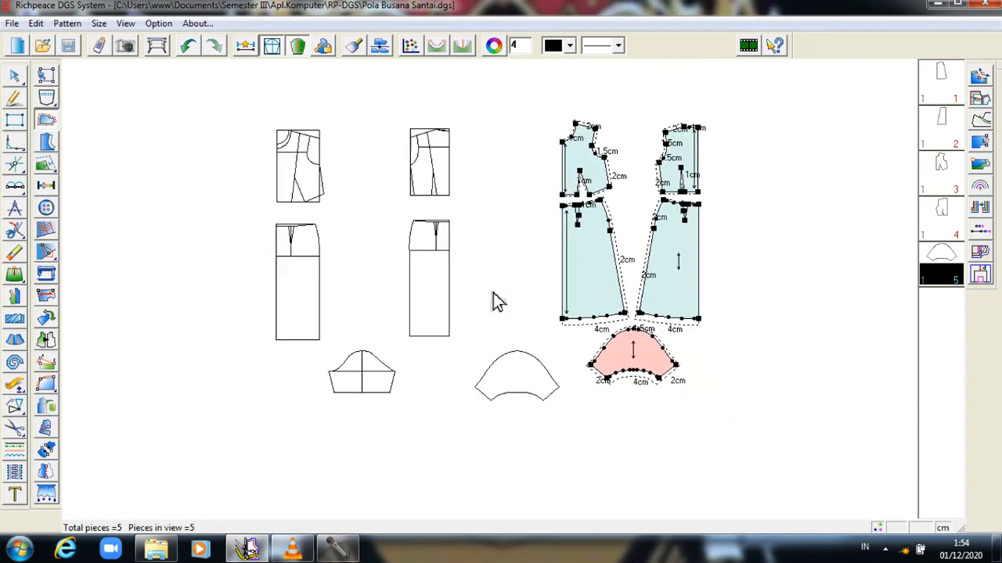
pyautogui.scroll(5, 497, 301)
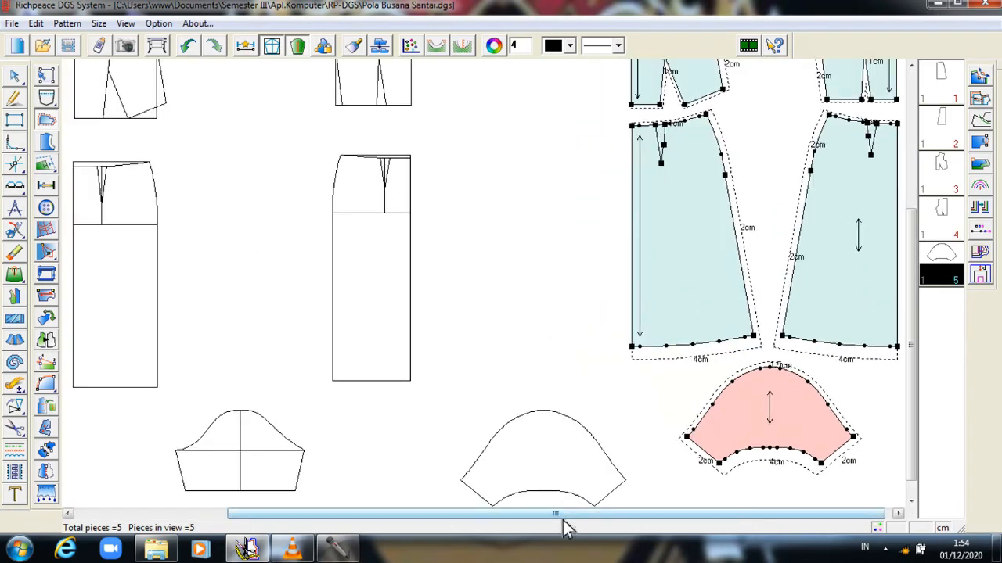
pyautogui.moveTo(561, 516); pyautogui.dragTo(761, 517)
pyautogui.moveTo(913, 368); pyautogui.dragTo(894, 242)
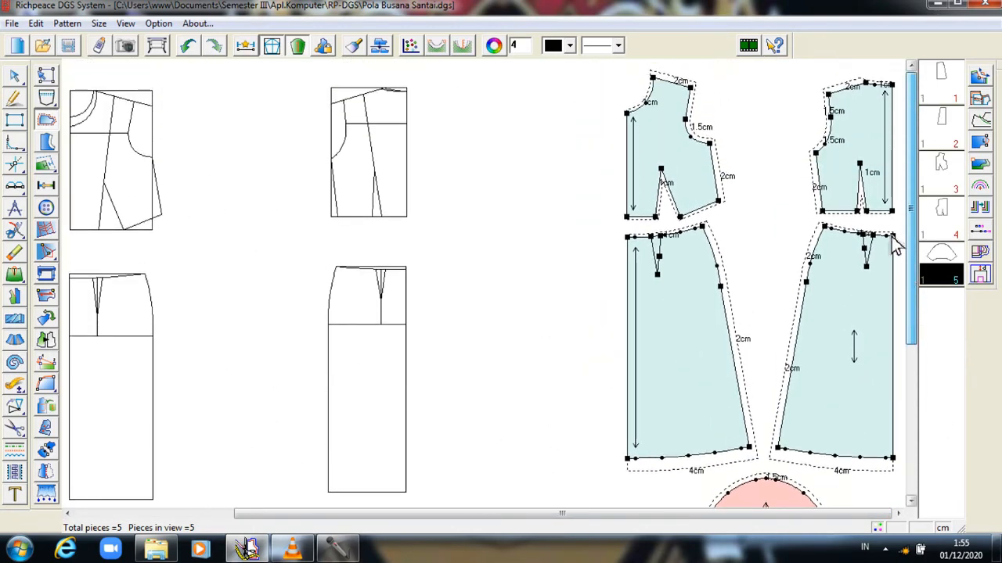
pyautogui.click(936, 11)
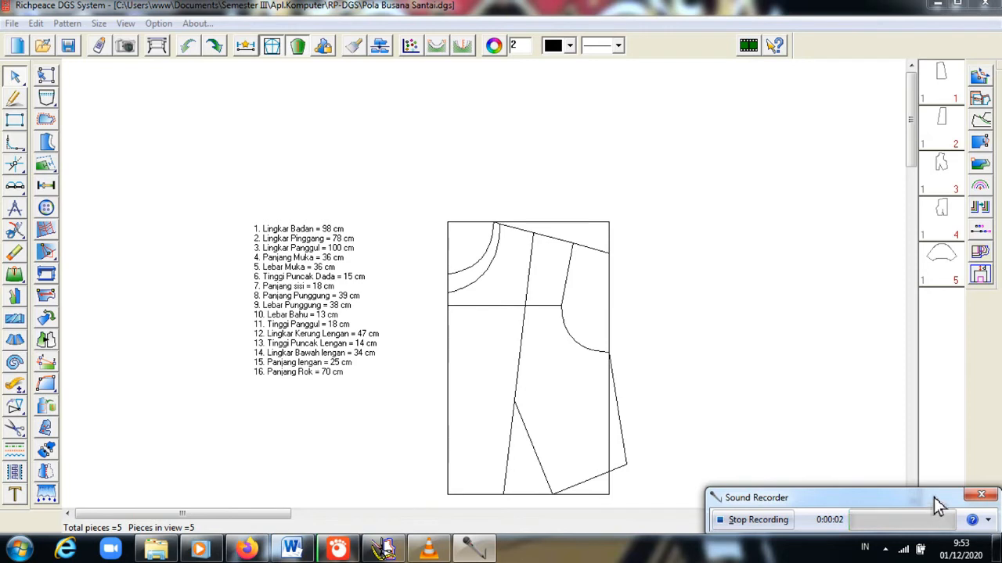
pyautogui.click(782, 416)
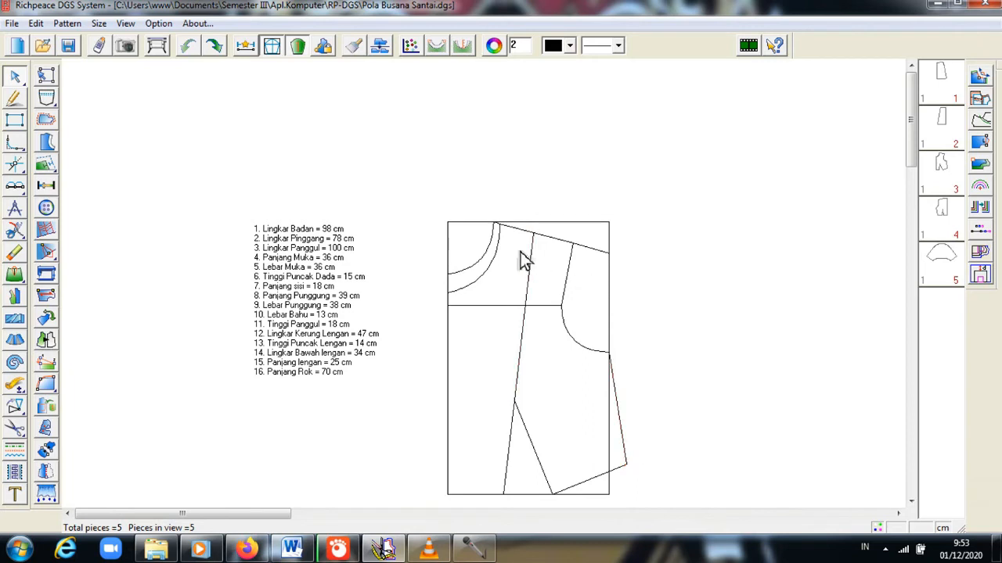
# - Draw a straight line on the front bodice draft from centre front, midway between lower neckline and chest line, to the lower neckline's shoulder end
pyautogui.scroll(3, 524, 262)
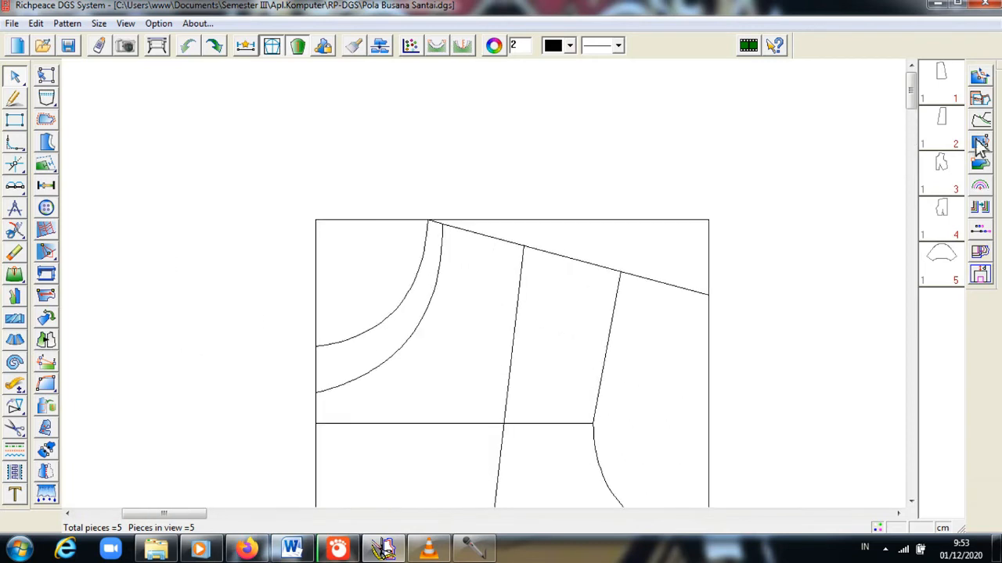
pyautogui.moveTo(914, 89); pyautogui.dragTo(911, 105)
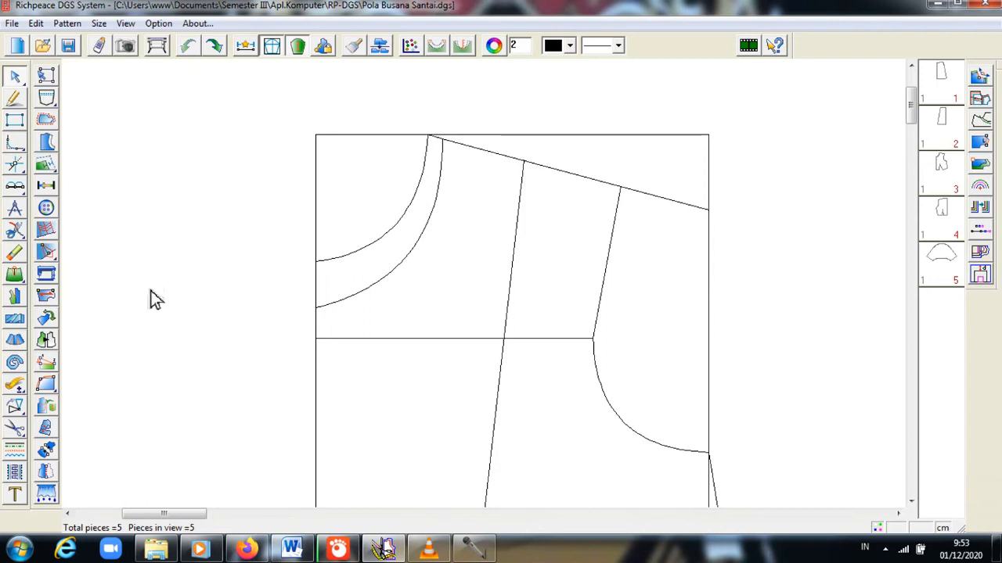
pyautogui.click(18, 98)
pyautogui.scroll(1, 284, 321)
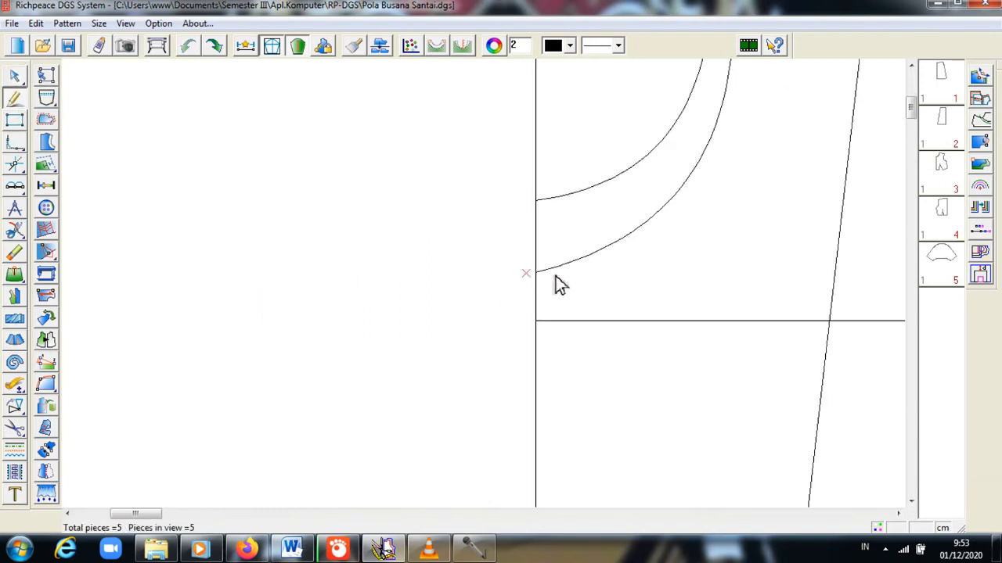
pyautogui.click(535, 273)
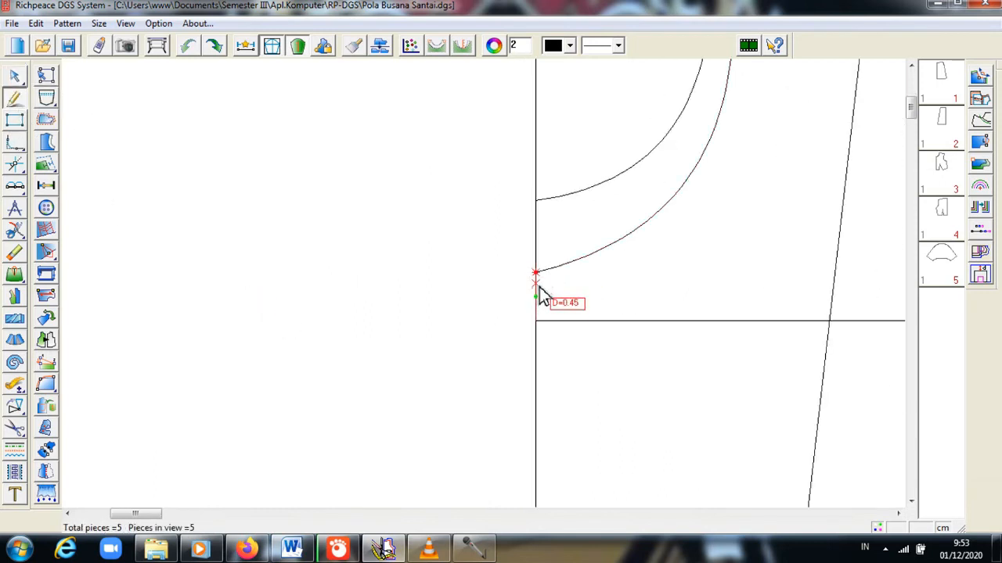
pyautogui.click(567, 289)
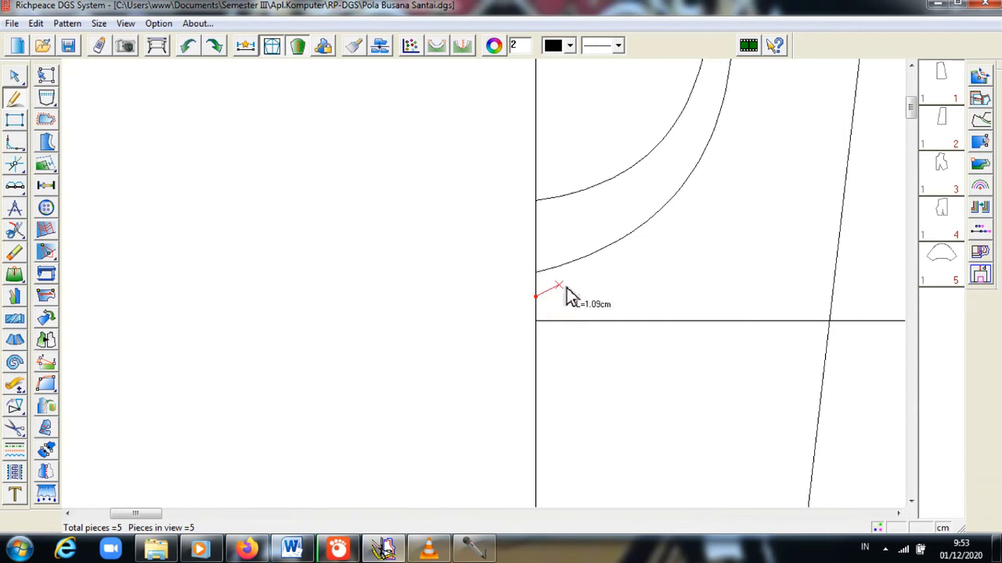
pyautogui.scroll(-1, 490, 284)
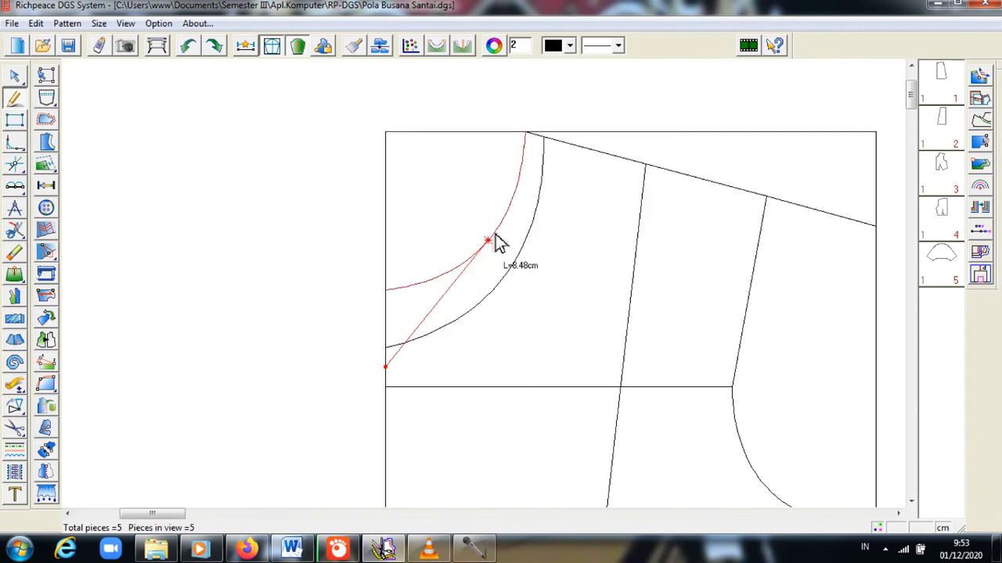
pyautogui.click(546, 144)
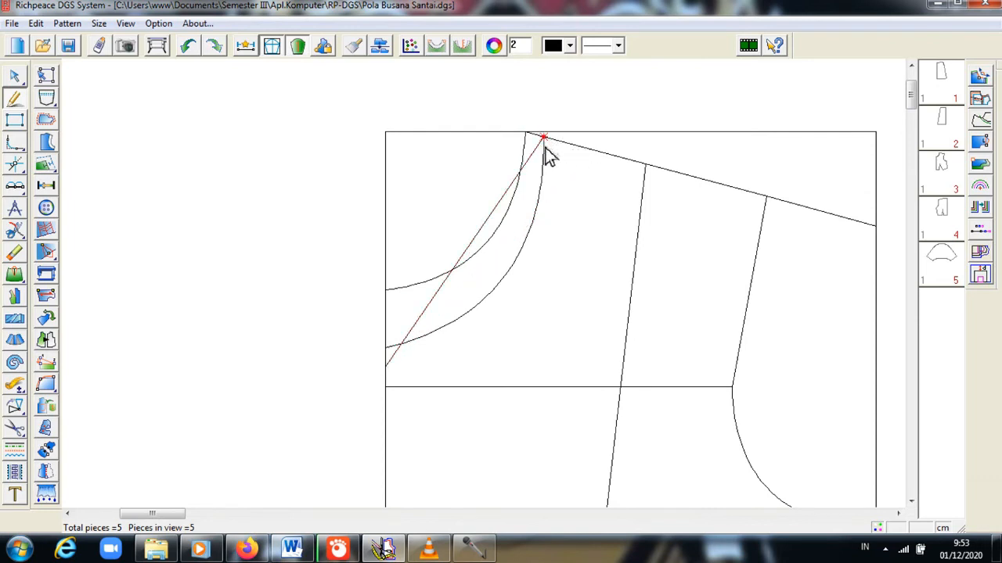
# - Bend the new diagonal line into a neckline curve about 16 cm long, running just below the existing lower neckline
pyautogui.click(20, 82)
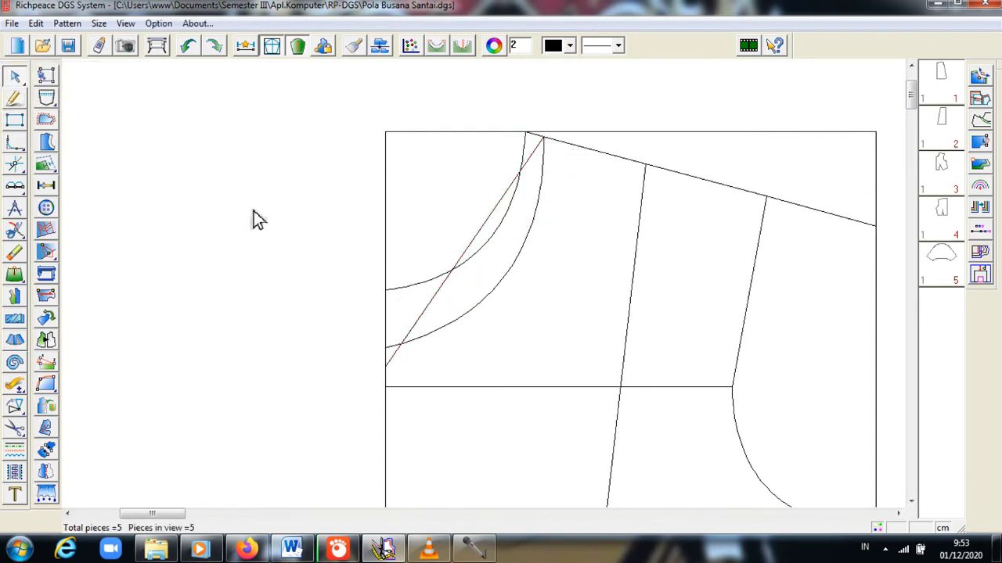
pyautogui.click(453, 280)
pyautogui.click(453, 280)
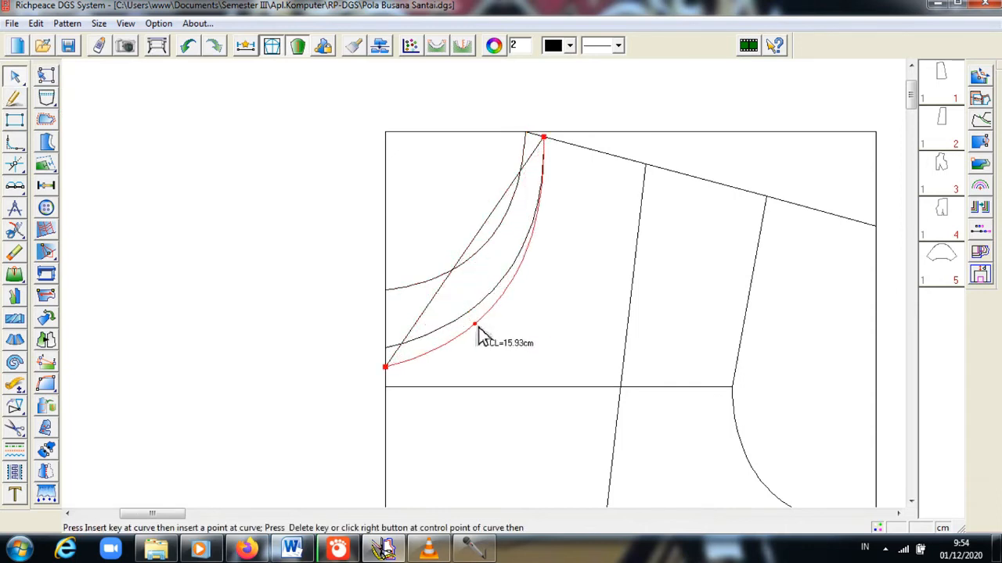
pyautogui.click(480, 335)
pyautogui.rightClick(469, 332)
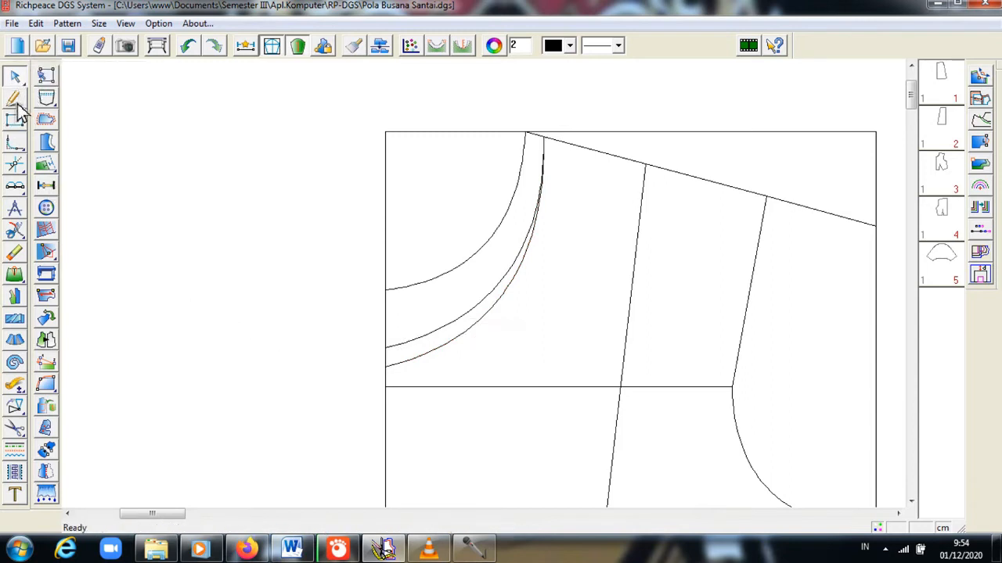
# - Draw a 3 cm horizontal line inward from centre front, starting 5 cm below the new neckline curve
pyautogui.click(14, 101)
pyautogui.click(384, 389)
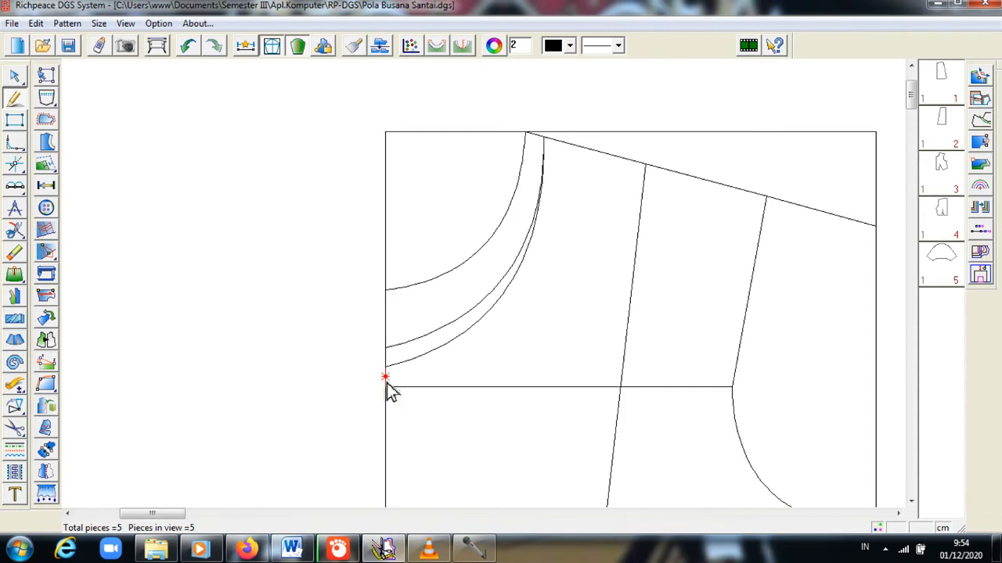
pyautogui.scroll(2, 387, 393)
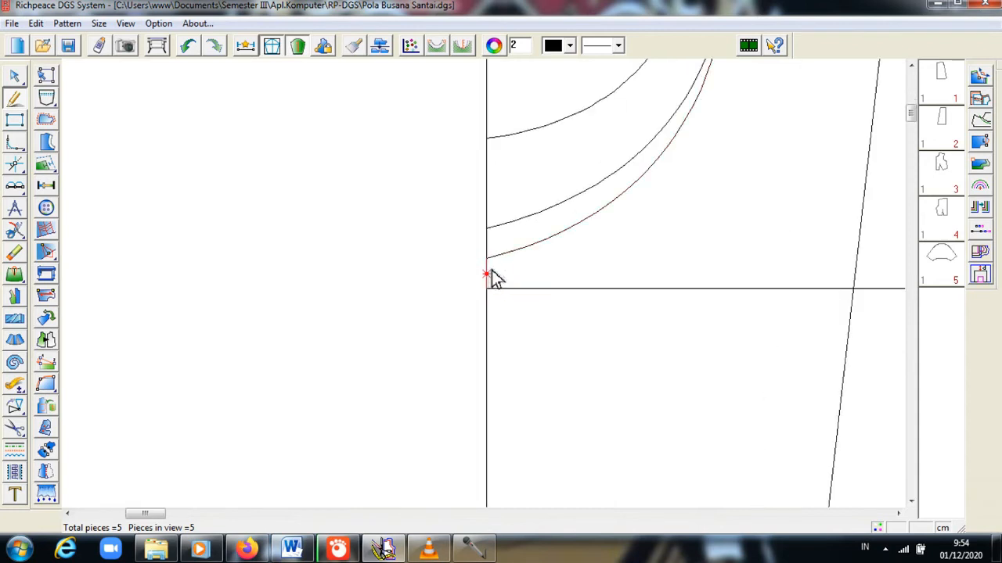
pyautogui.scroll(2, 493, 278)
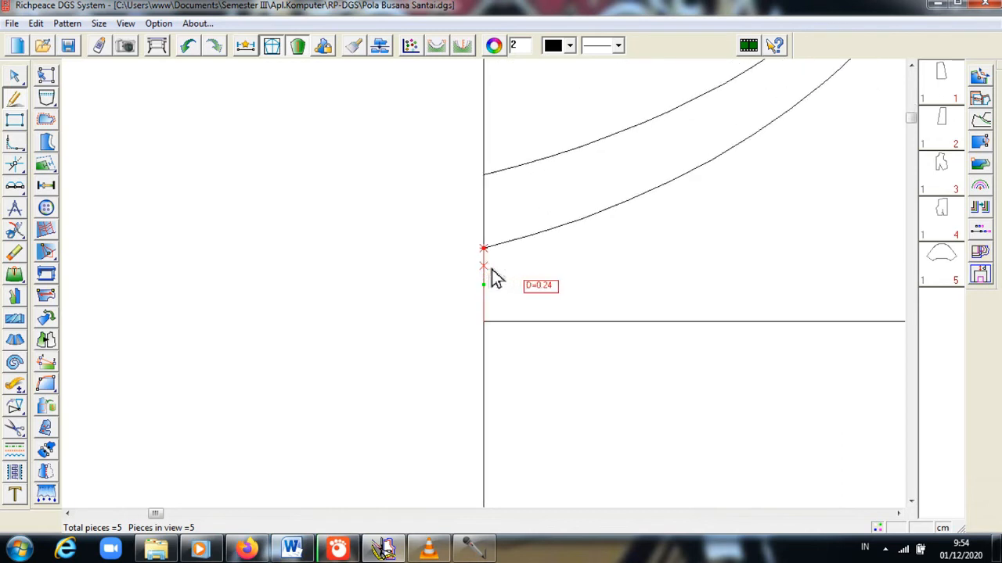
pyautogui.write('5')
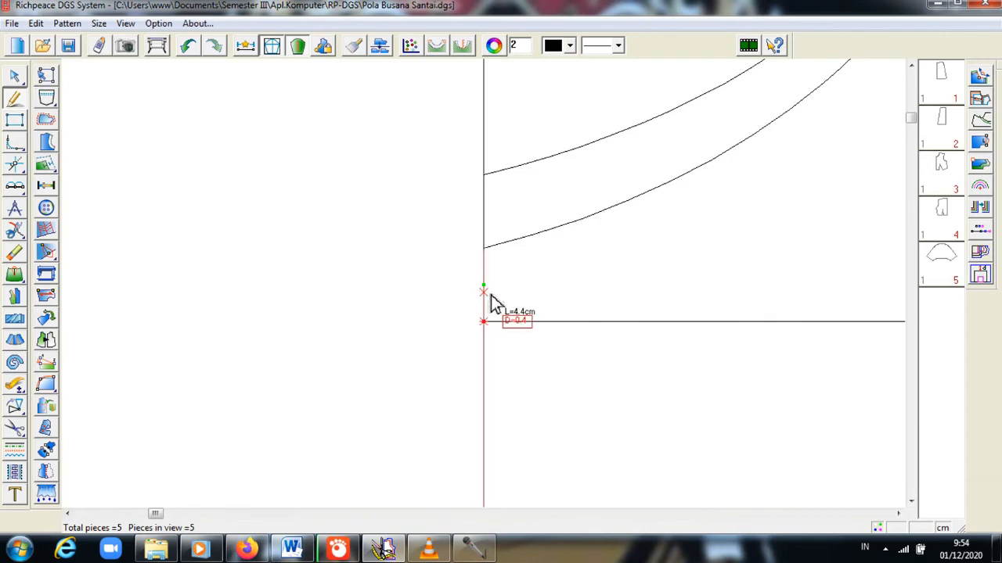
pyautogui.scroll(3, 600, 364)
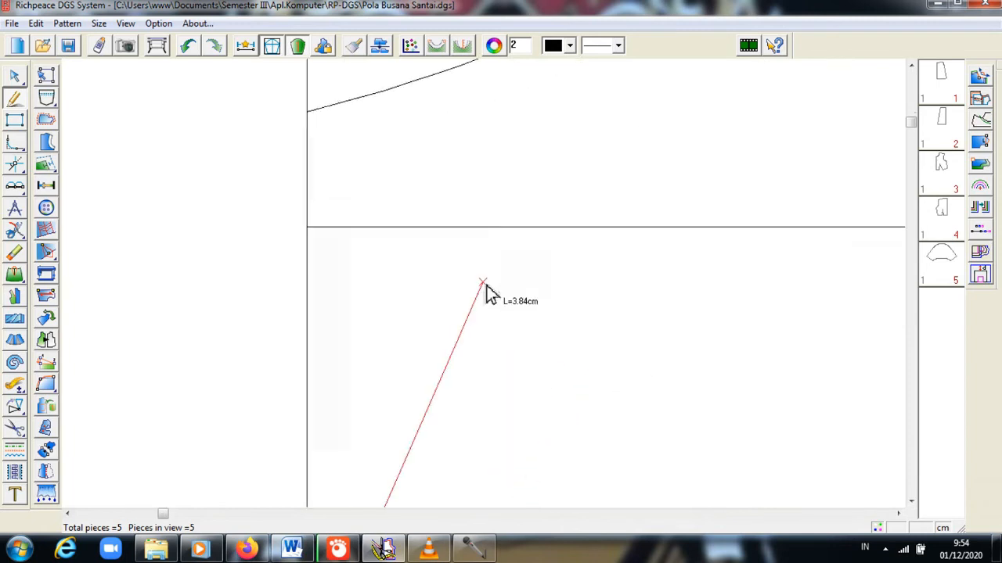
pyautogui.scroll(-6, 483, 284)
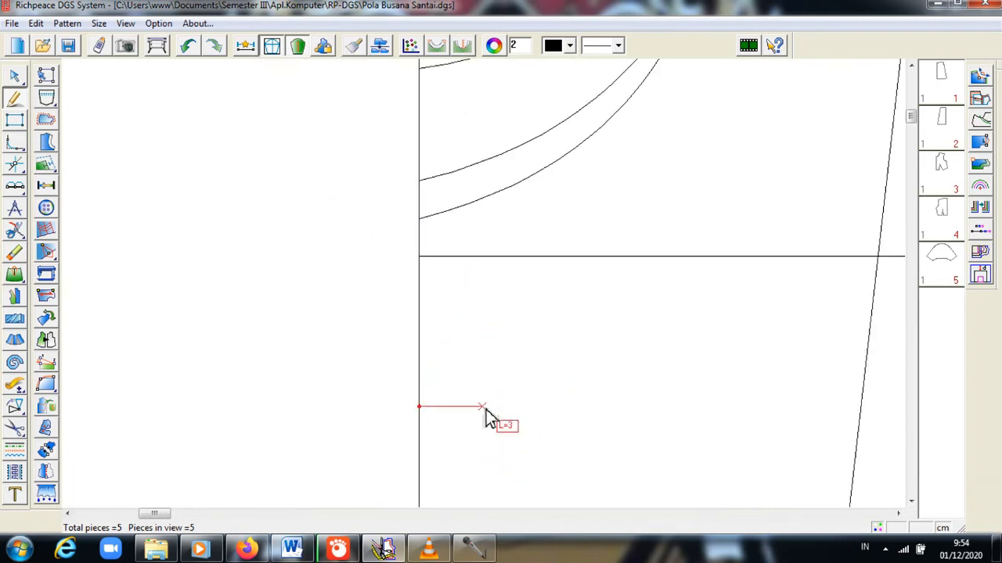
pyautogui.press('Return')
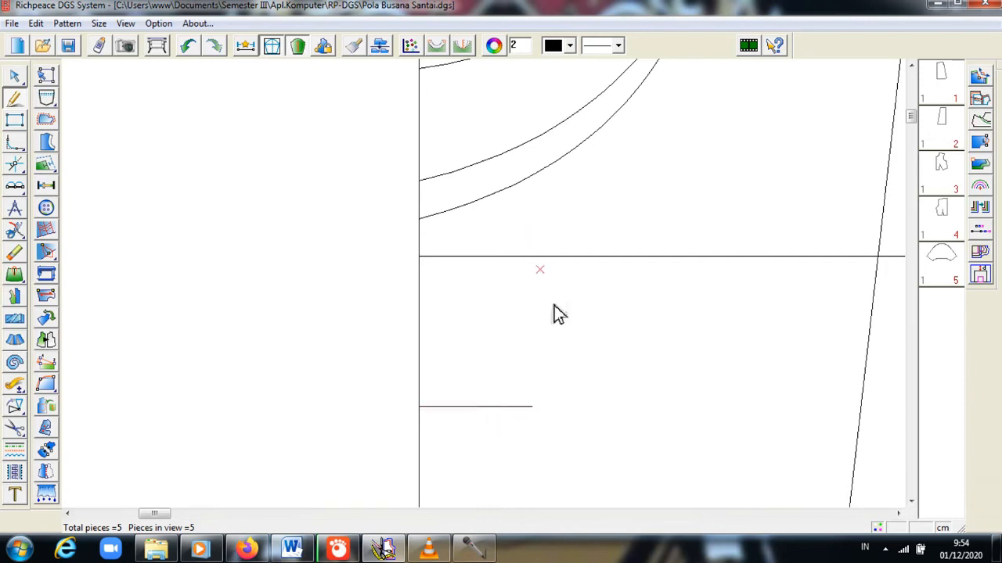
# - Draw a straight line from the shoulder, 5 cm outward from the lower neckline's end, to the centre-front end of the new neckline curve
pyautogui.scroll(-2, 469, 282)
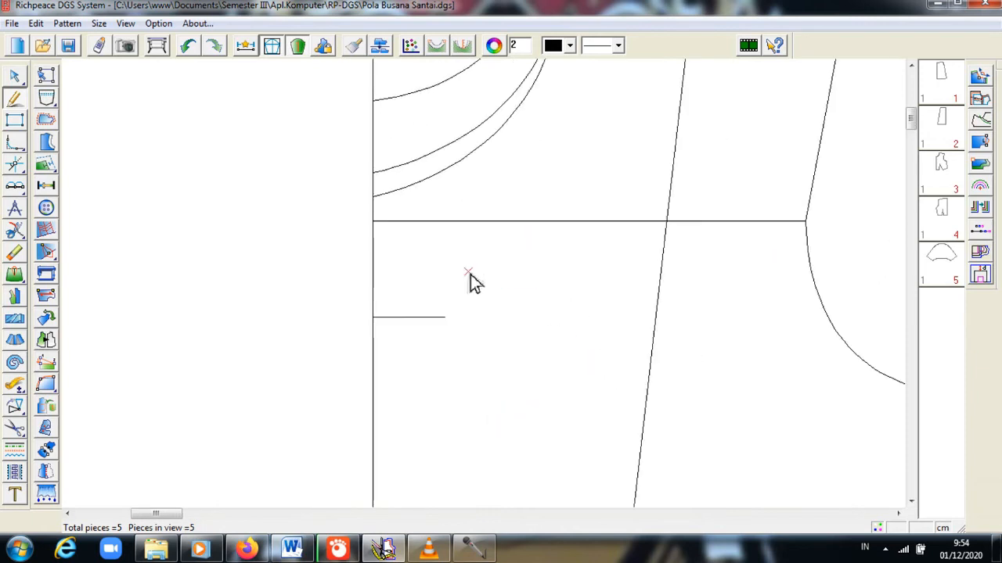
pyautogui.scroll(2, 487, 293)
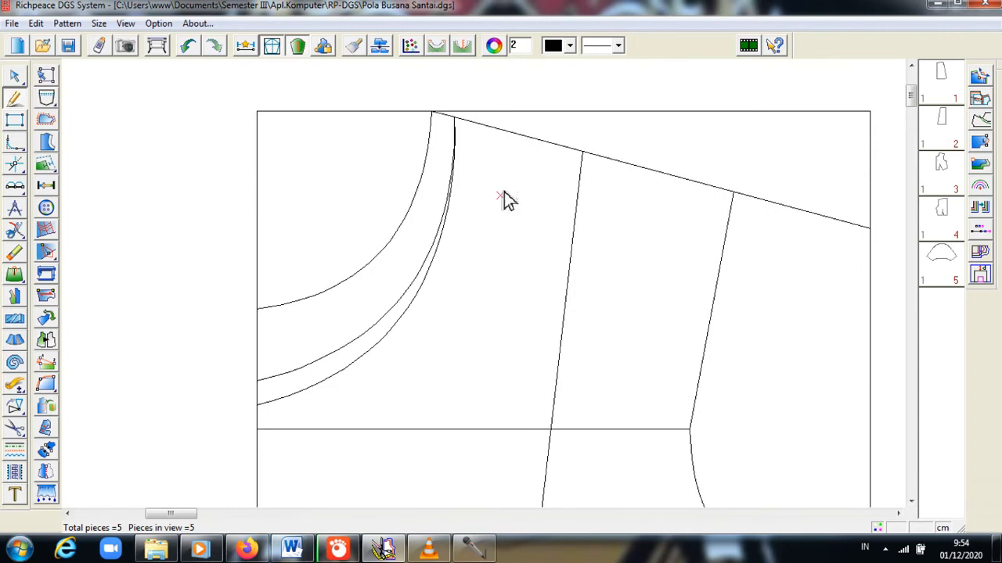
pyautogui.click(510, 138)
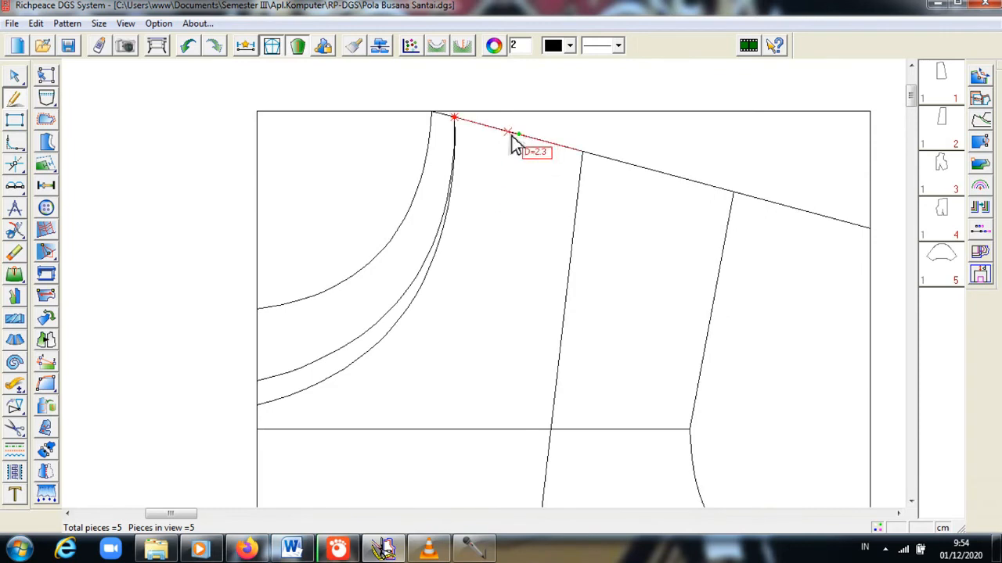
pyautogui.write('5')
pyautogui.press('Return')
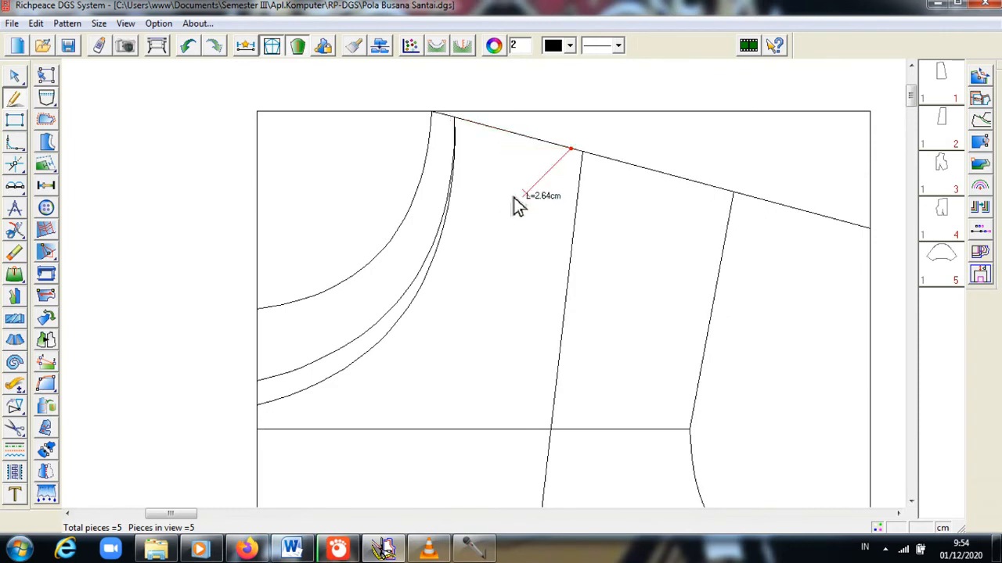
pyautogui.click(262, 414)
pyautogui.rightClick(261, 415)
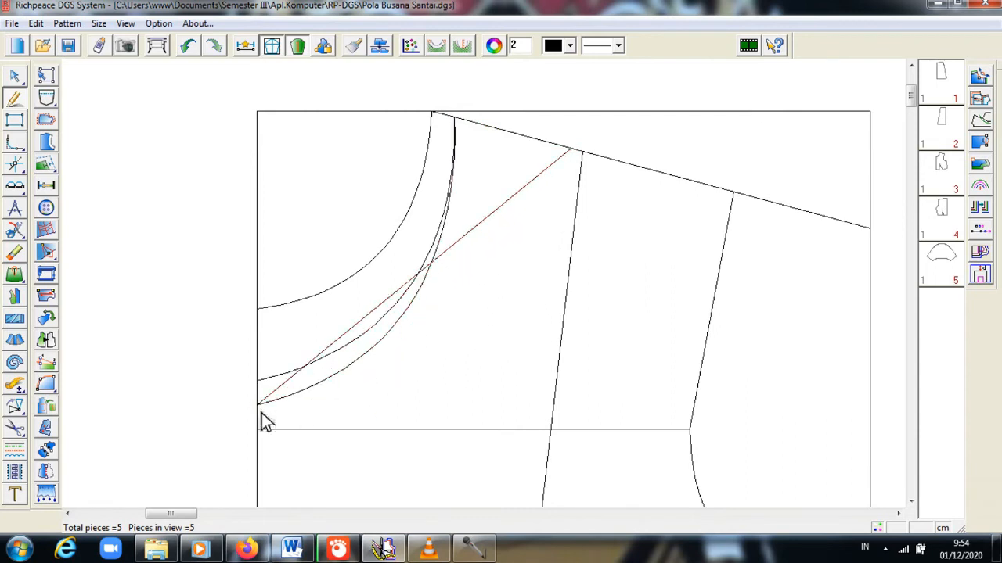
# - Bend the new shoulder-to-centre-front line into a deep curve about 27 cm long, passing through the inner end of the 3 cm horizontal line
pyautogui.click(14, 75)
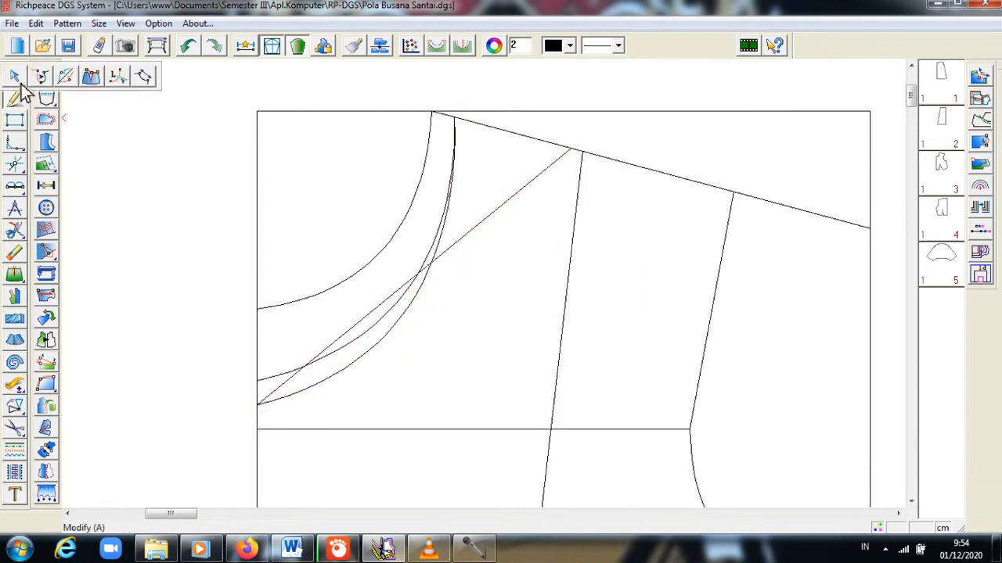
pyautogui.click(346, 338)
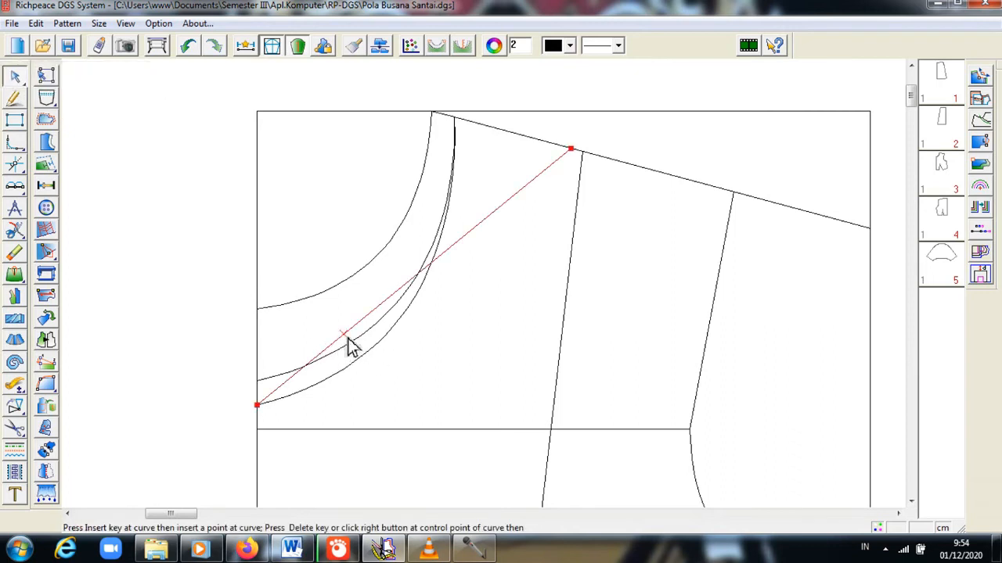
pyautogui.click(364, 374)
pyautogui.click(345, 341)
pyautogui.click(344, 340)
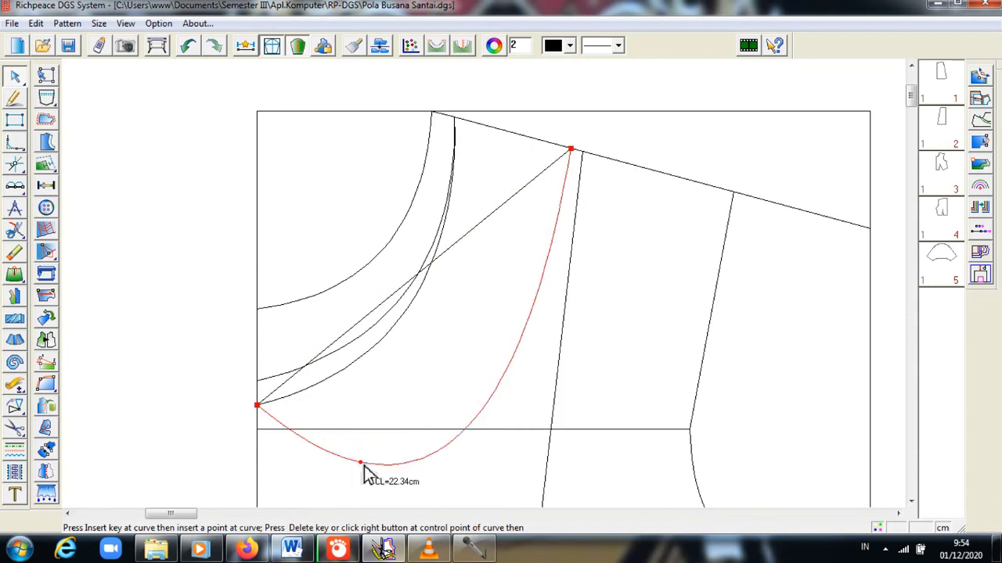
pyautogui.scroll(1, 365, 472)
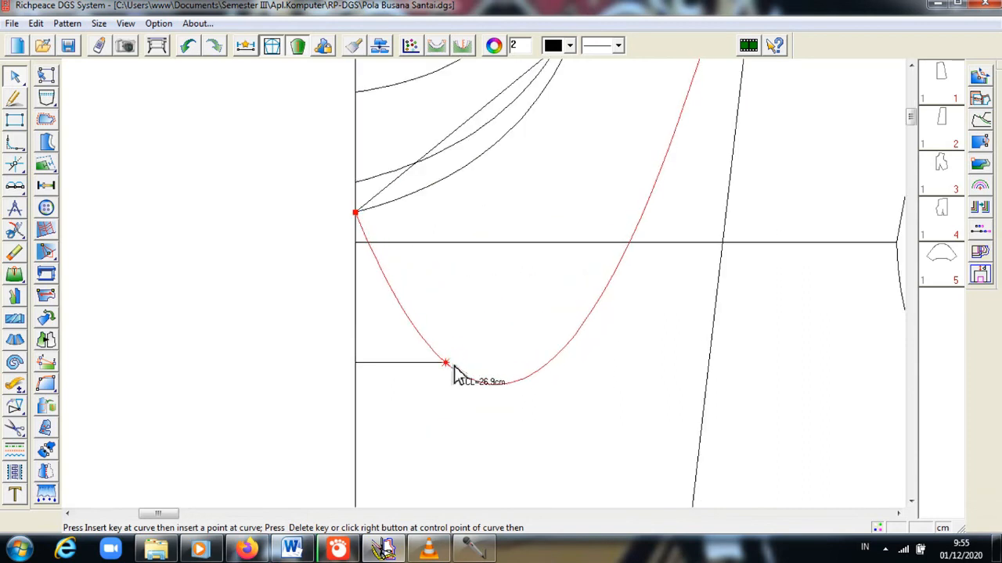
pyautogui.click(455, 367)
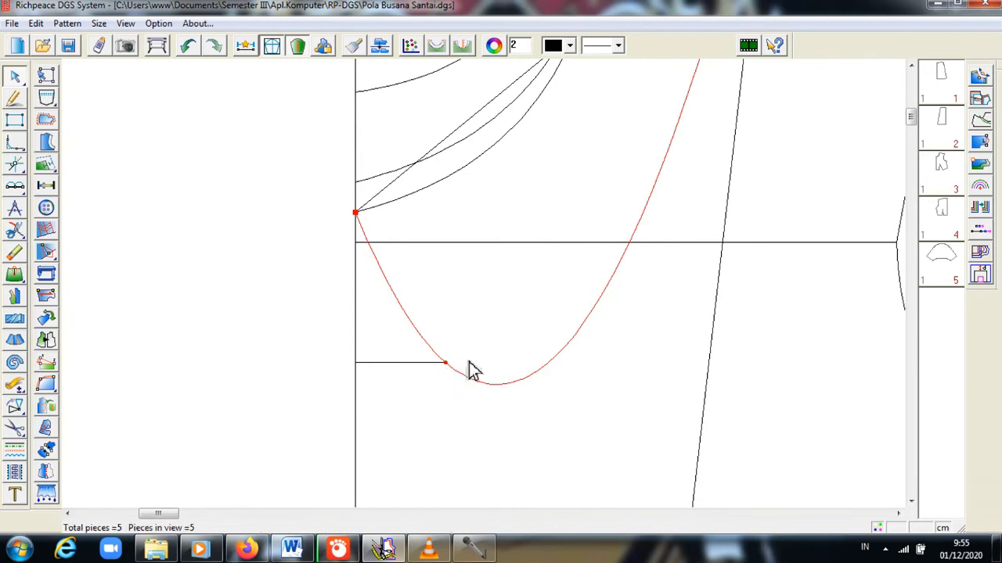
# - Add two control points on the deep curve's rising part and shape it toward the shoulder, to a length of about 26.3 cm
pyautogui.click(568, 342)
pyautogui.moveTo(564, 331); pyautogui.dragTo(572, 296)
pyautogui.click(572, 295)
pyautogui.scroll(-3, 615, 273)
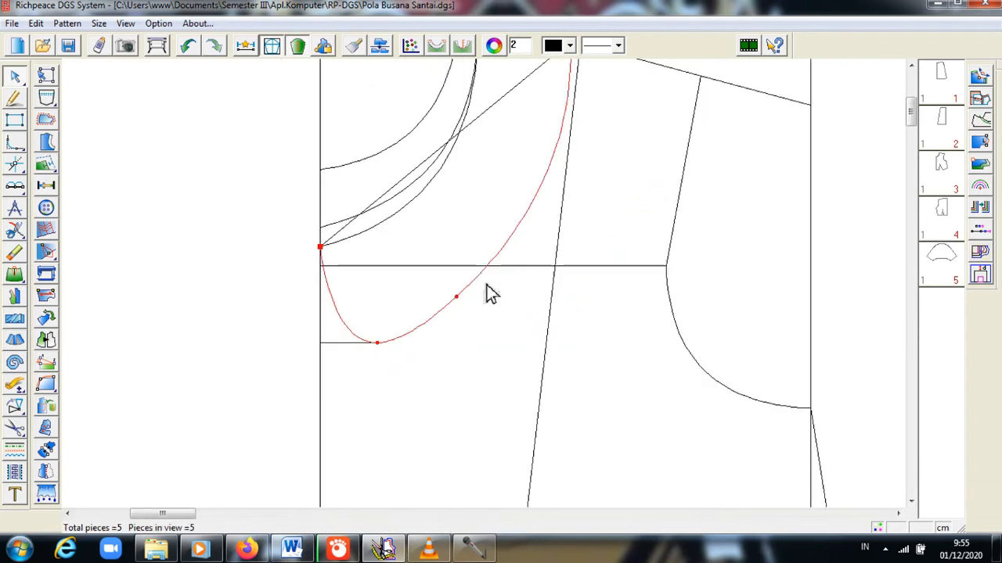
pyautogui.press('Insert')
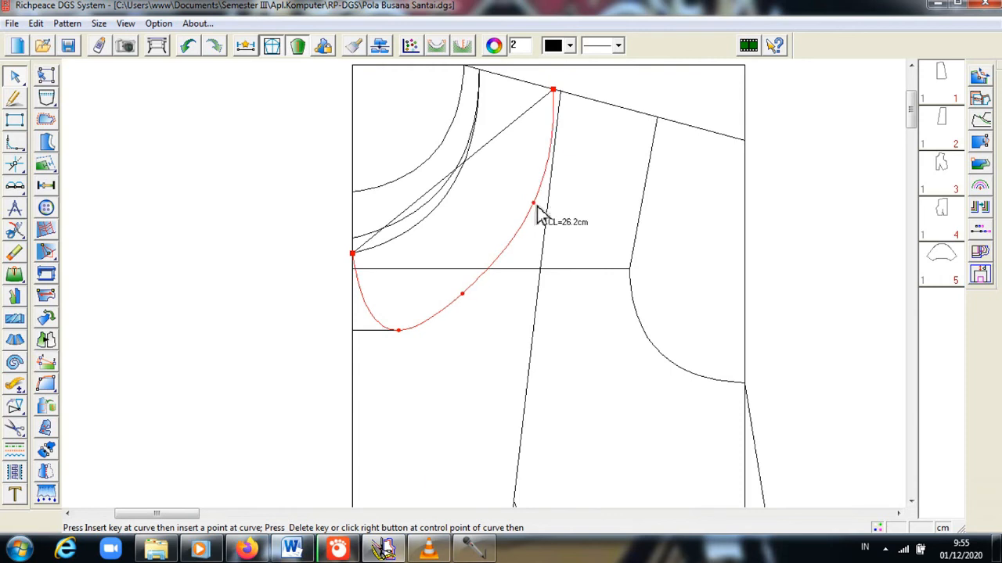
pyautogui.moveTo(538, 208); pyautogui.dragTo(537, 207)
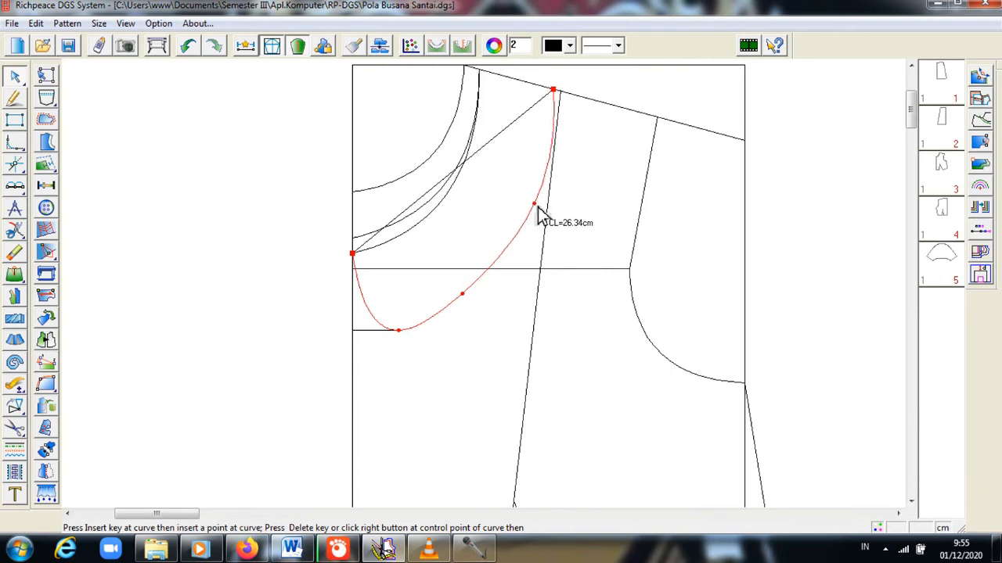
pyautogui.rightClick(538, 215)
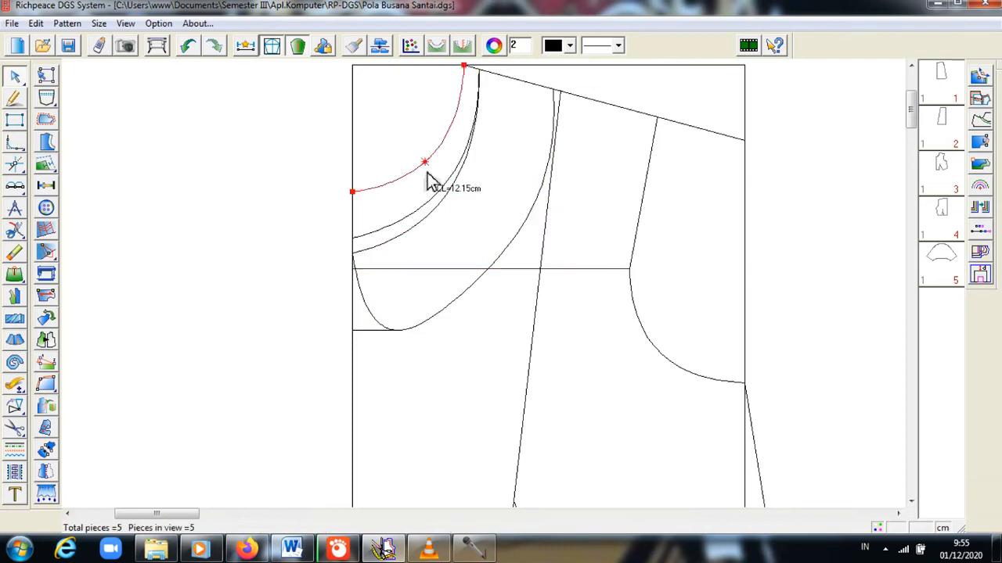
# - Add a control point to the deep curve just below the shoulder and pull that section slightly inward
pyautogui.click(553, 151)
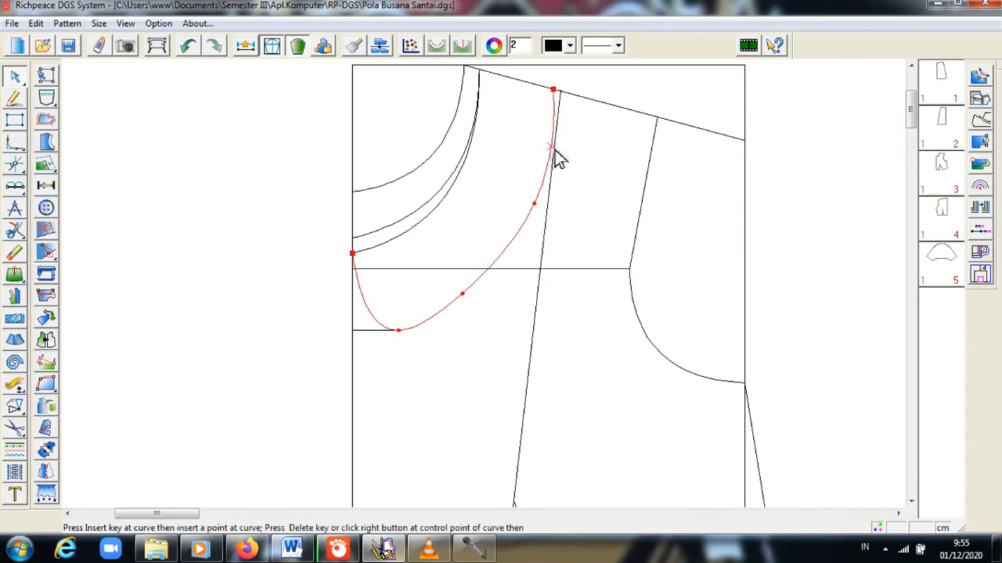
pyautogui.press('Insert')
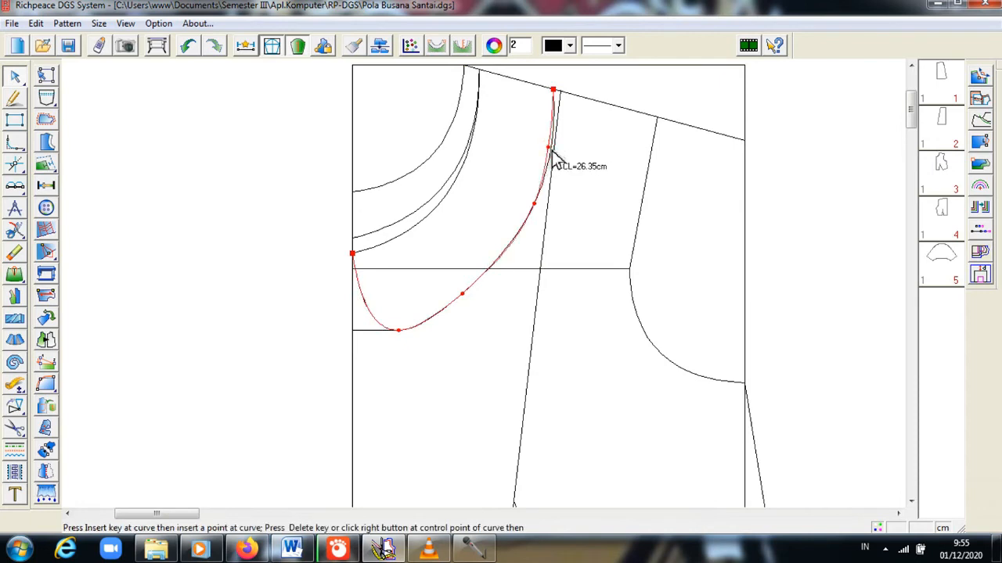
pyautogui.rightClick(553, 157)
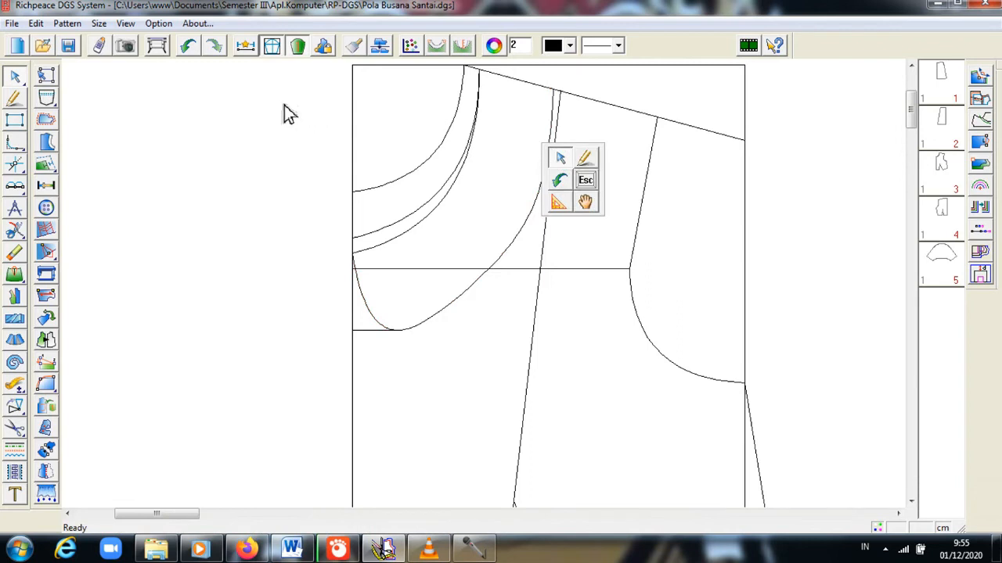
pyautogui.click(276, 153)
# - Try to smooth the deep curve above the chest line with an extra control point just below the existing upper one
pyautogui.click(525, 227)
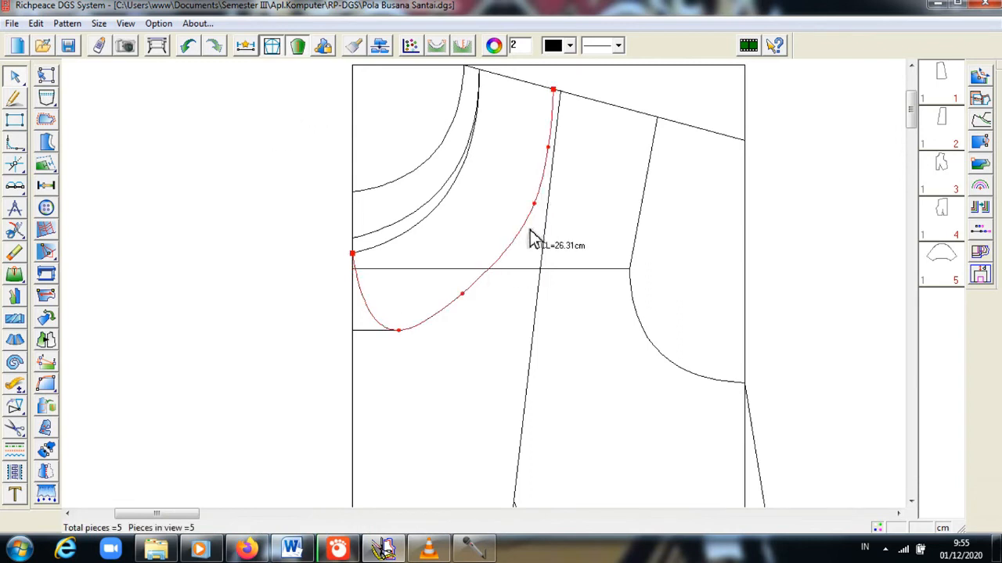
pyautogui.click(527, 228)
pyautogui.press('Insert')
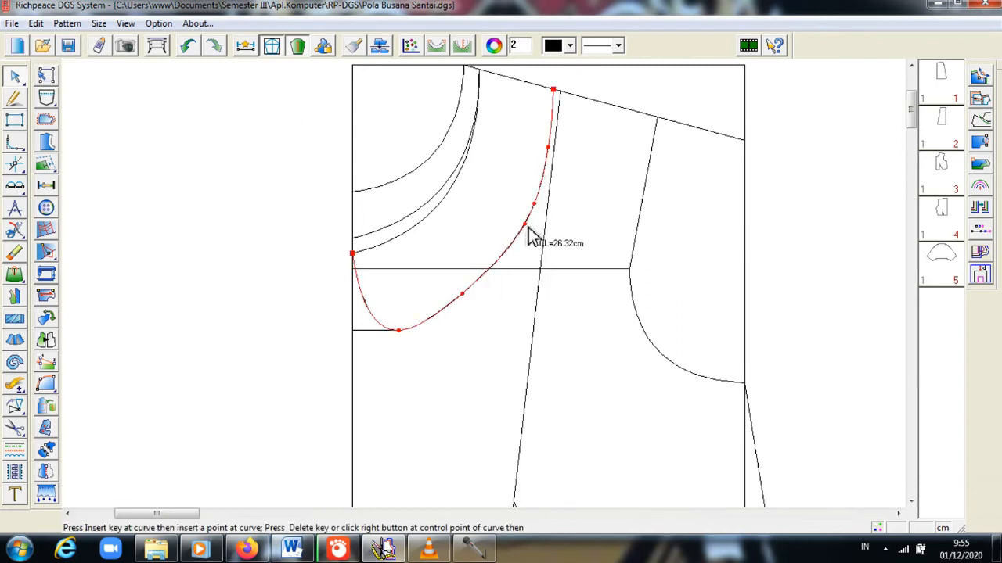
pyautogui.click(528, 227)
pyautogui.click(537, 207)
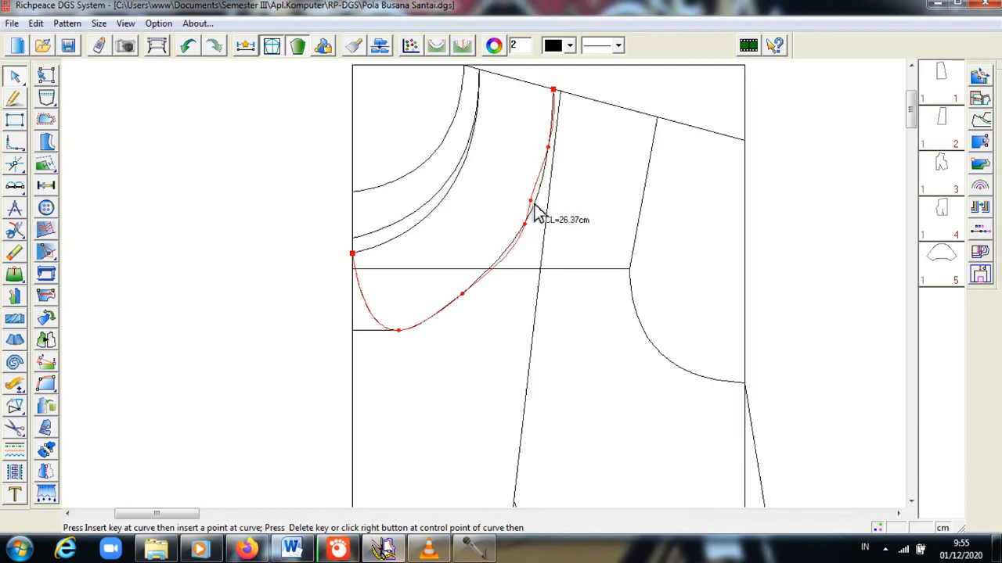
pyautogui.rightClick(538, 222)
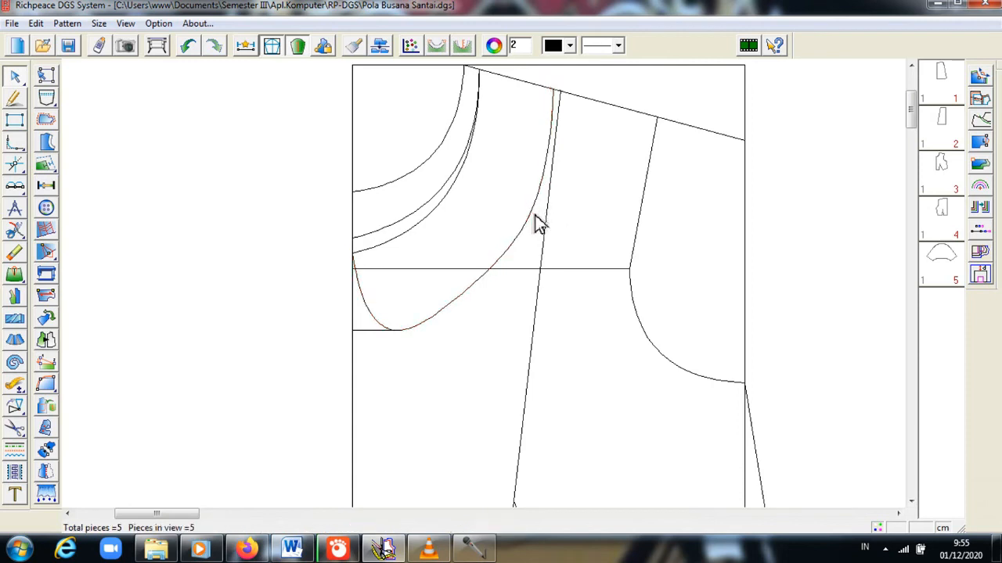
pyautogui.click(537, 226)
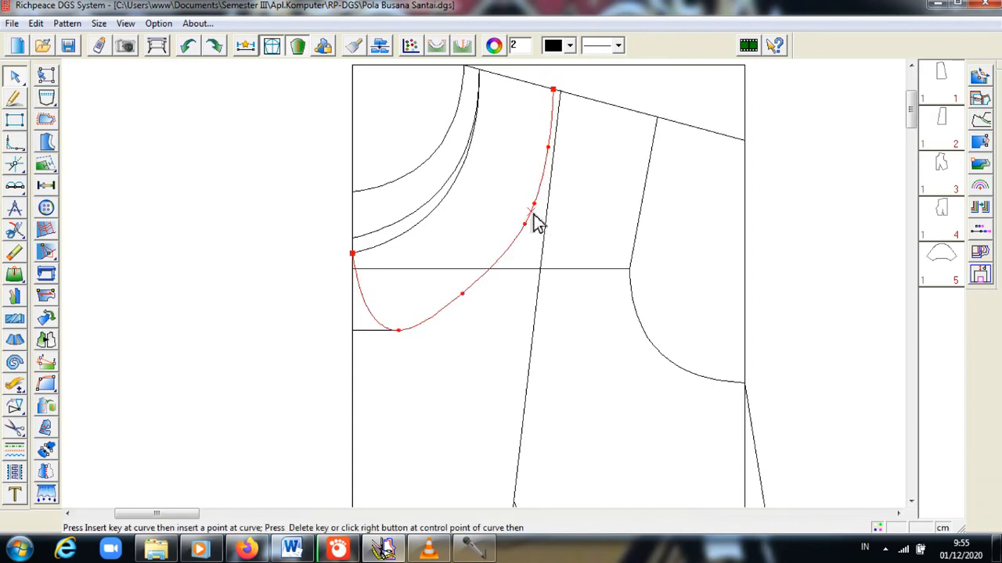
pyautogui.rightClick(534, 215)
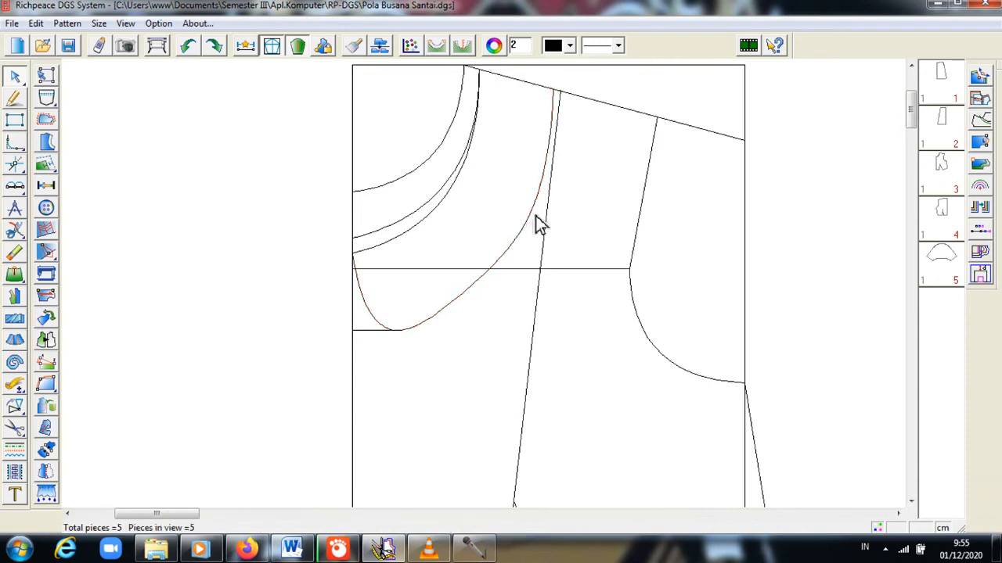
# - Remove the extra control point above the chest line from the deep curve
pyautogui.click(14, 252)
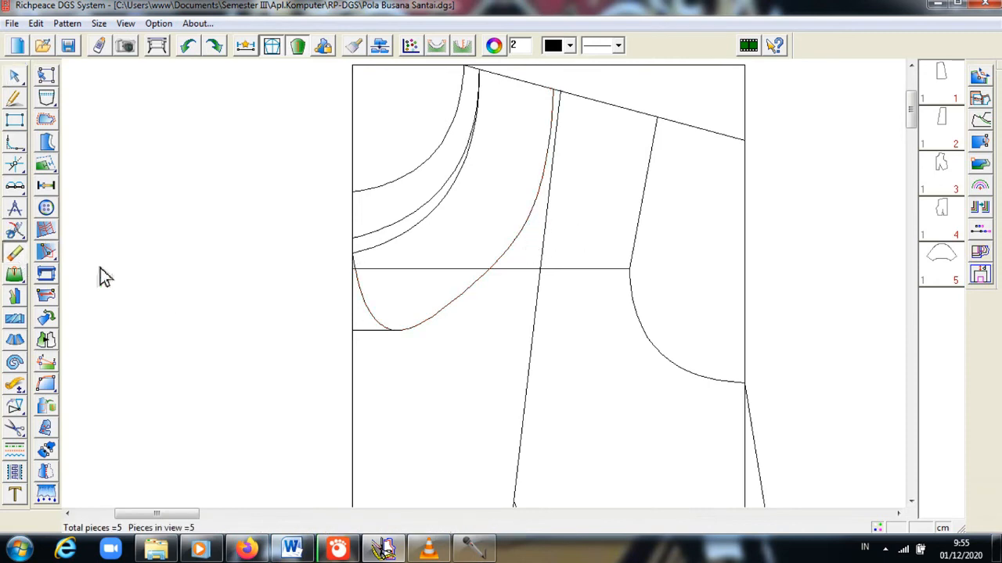
pyautogui.click(540, 217)
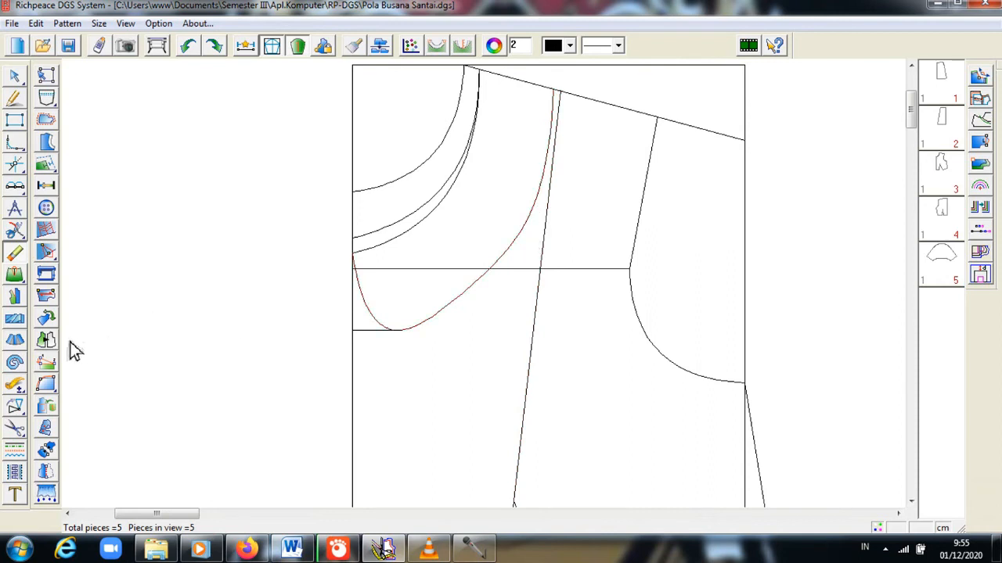
pyautogui.click(14, 75)
pyautogui.click(530, 226)
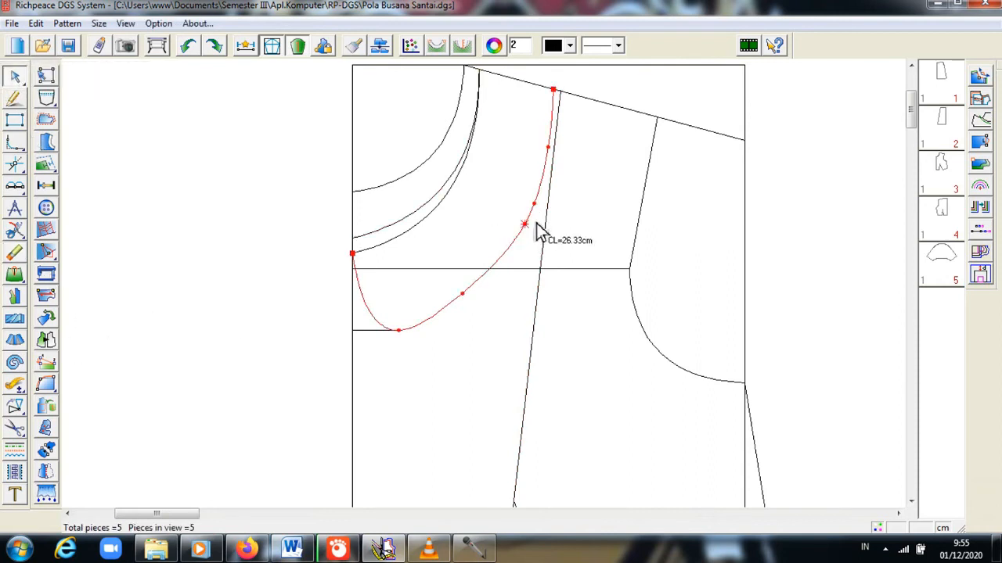
pyautogui.click(535, 223)
pyautogui.click(533, 223)
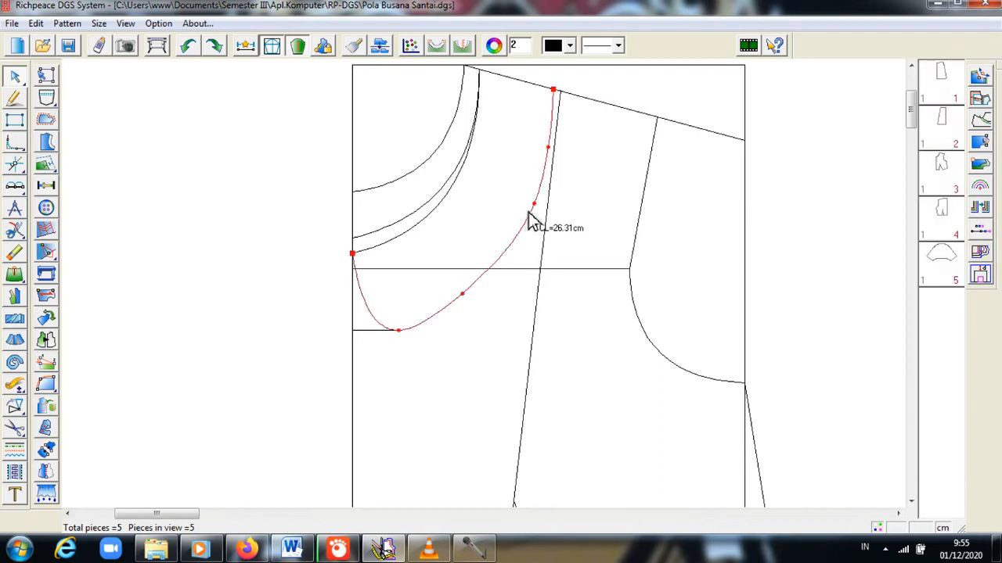
# - Move the deep curve's control point midway between chest line and shoulder slightly inward, making the curve about 26.2 cm long
pyautogui.moveTo(535, 204); pyautogui.dragTo(535, 202)
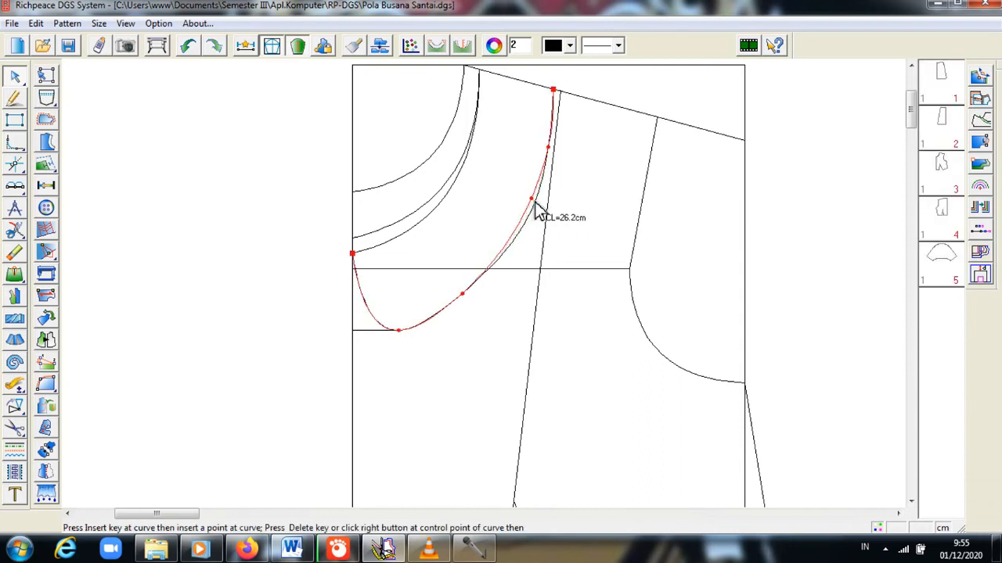
pyautogui.rightClick(535, 202)
pyautogui.click(221, 297)
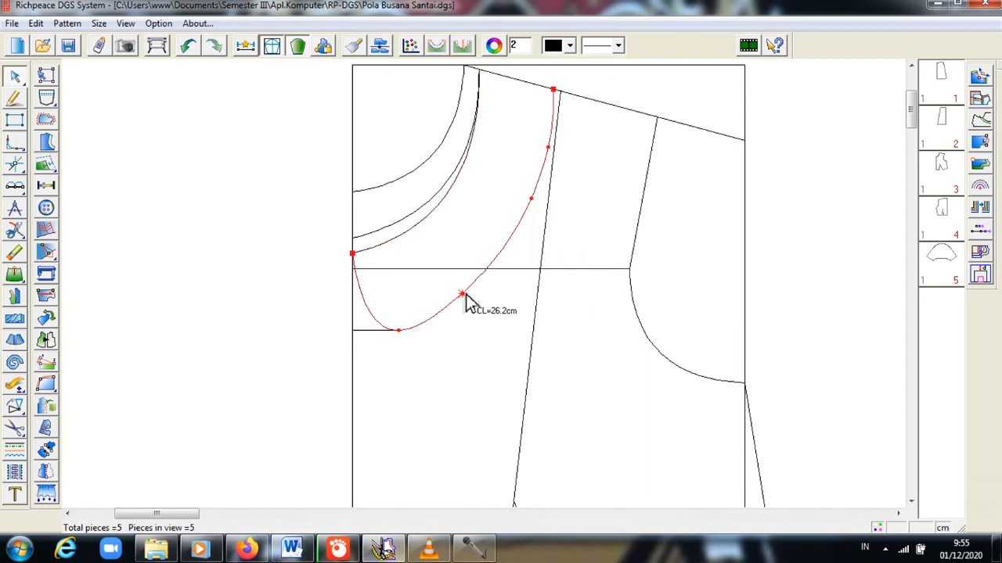
# - Add a control point on the deep curve between centre front and its lowest part, flattening that section to a total of about 26.1 cm
pyautogui.click(372, 314)
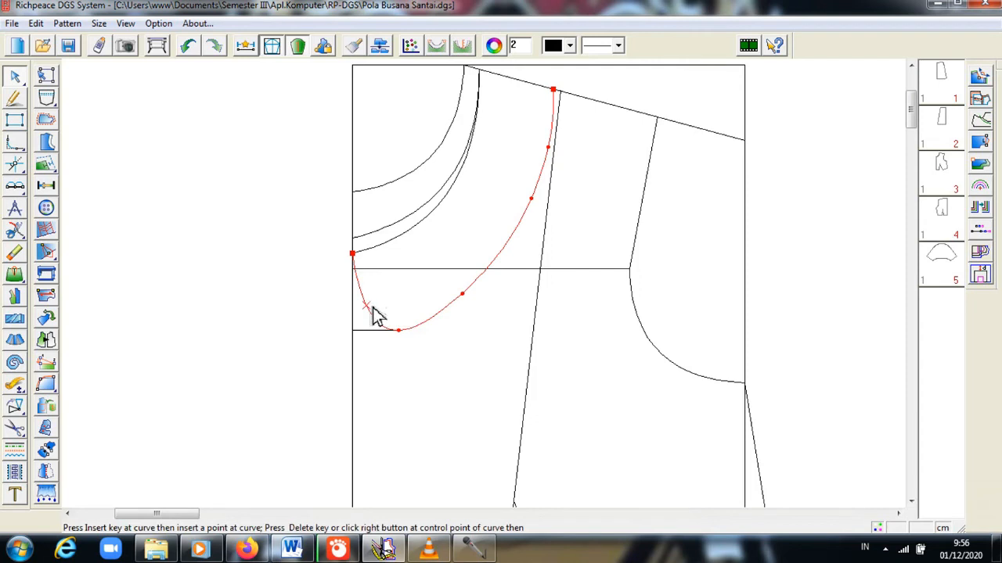
pyautogui.click(373, 308)
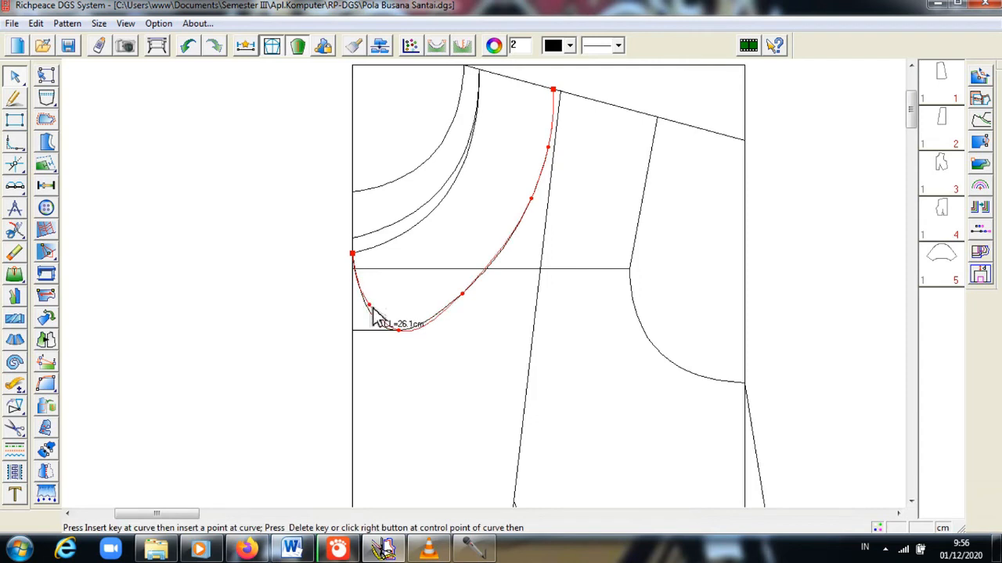
pyautogui.rightClick(374, 317)
pyautogui.click(295, 350)
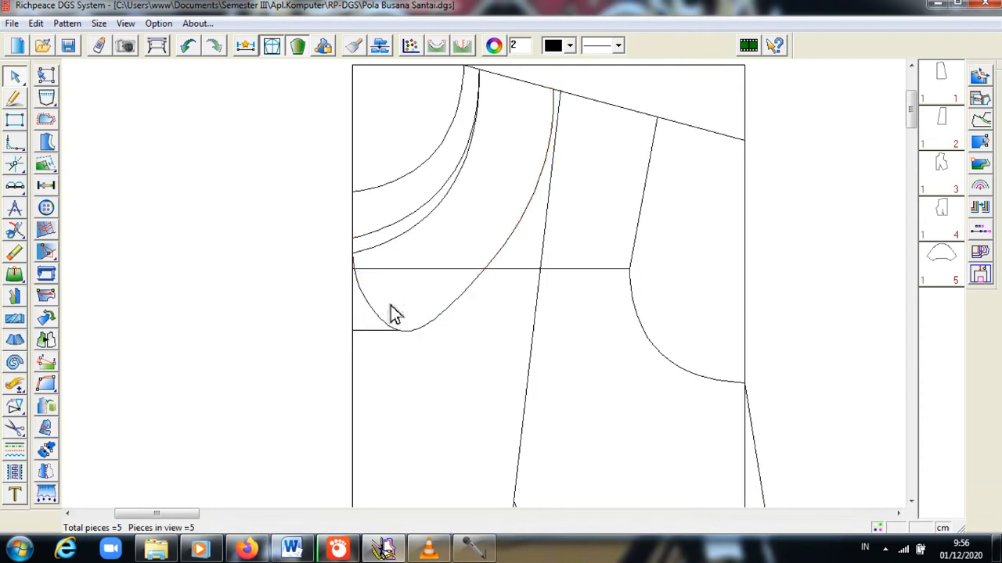
# - Try to raise the curves' shared end point at centre front, and undo both this shift and the last reshaping of the deep curve
pyautogui.click(354, 256)
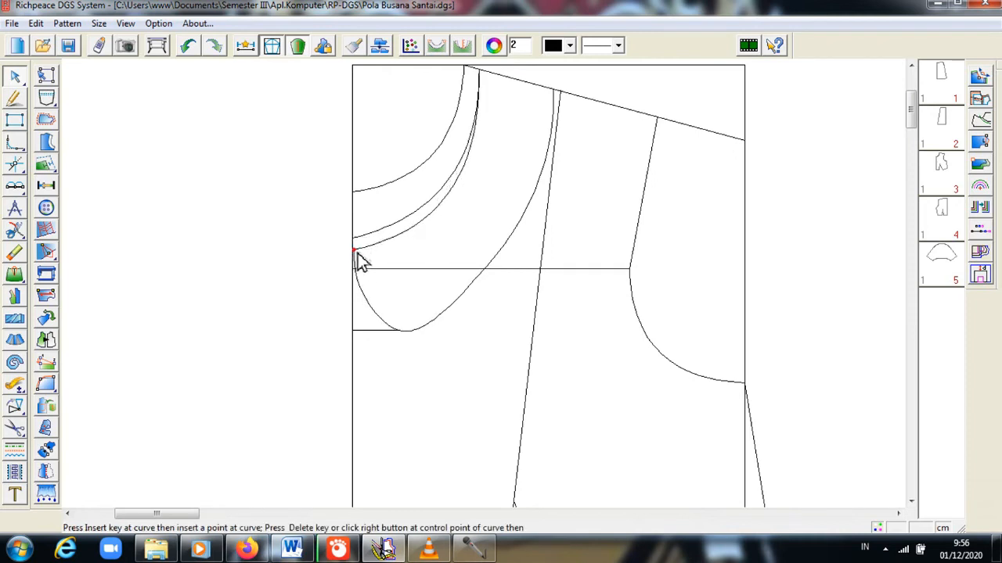
pyautogui.click(356, 257)
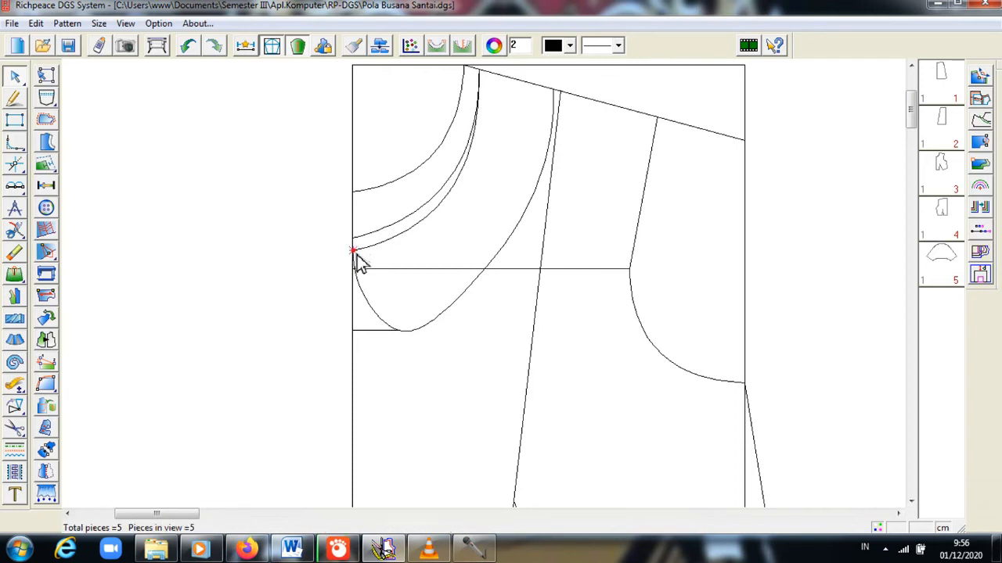
pyautogui.rightClick(356, 258)
pyautogui.hotkey('ctrl', 'z')
pyautogui.hotkey('ctrl', 'z')
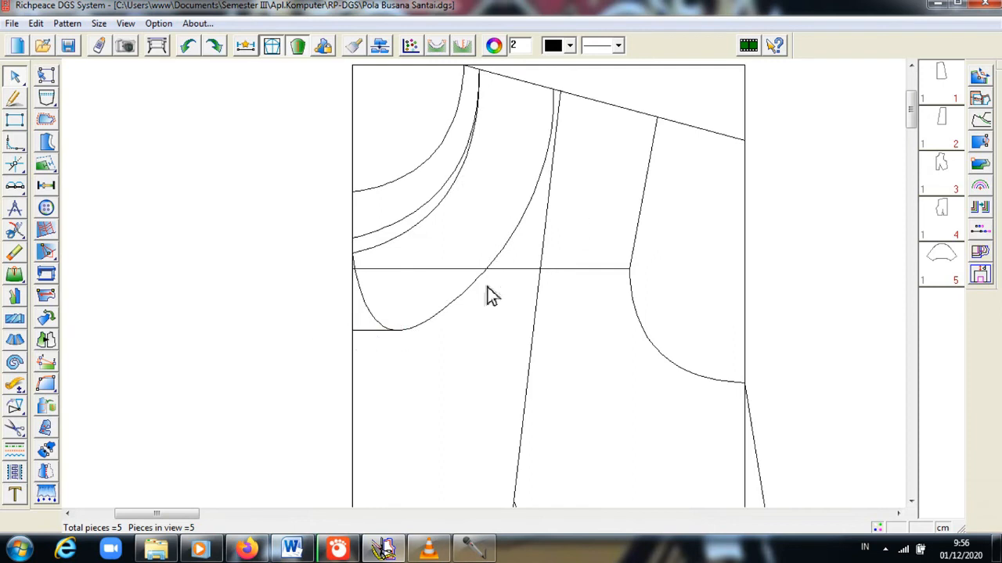
# - Erase the short horizontal guide line between centre front and the lowest part of the deep curve
pyautogui.scroll(-1, 487, 296)
pyautogui.scroll(3, 487, 296)
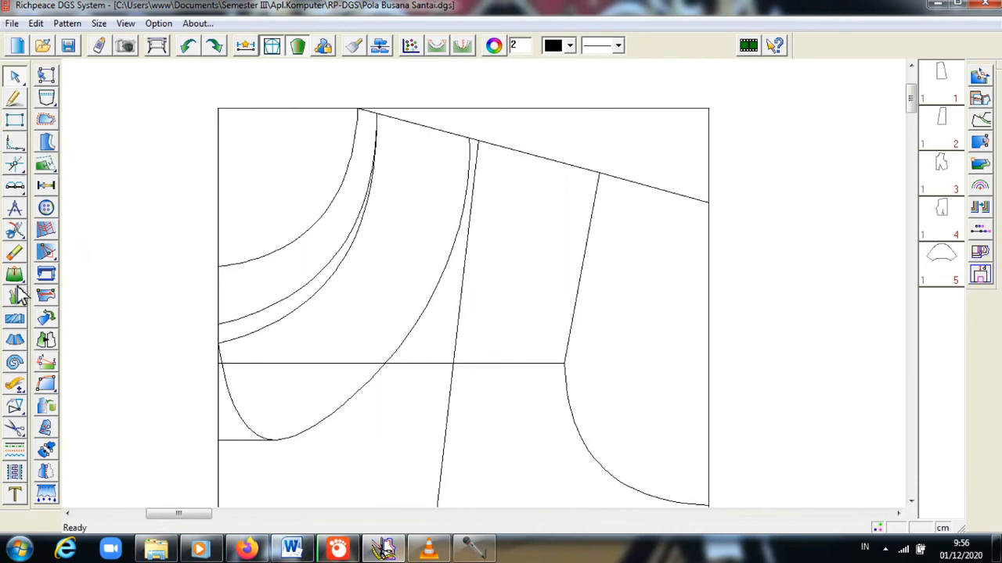
pyautogui.click(15, 253)
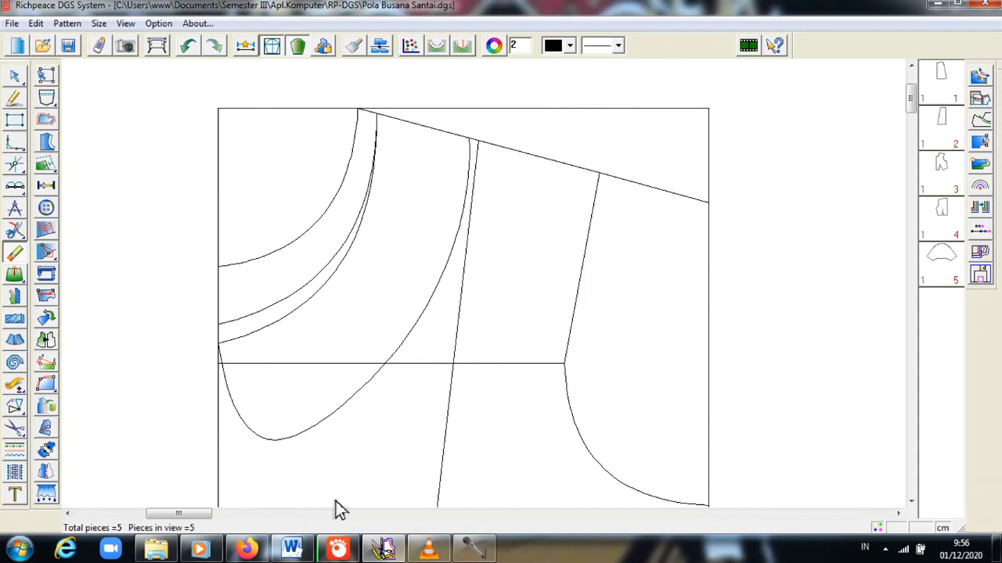
# - Draw a straight line about 13.7 cm long on the back bodice from the shoulder to centre back, midway between neckline and chest line
pyautogui.moveTo(178, 515); pyautogui.dragTo(460, 548)
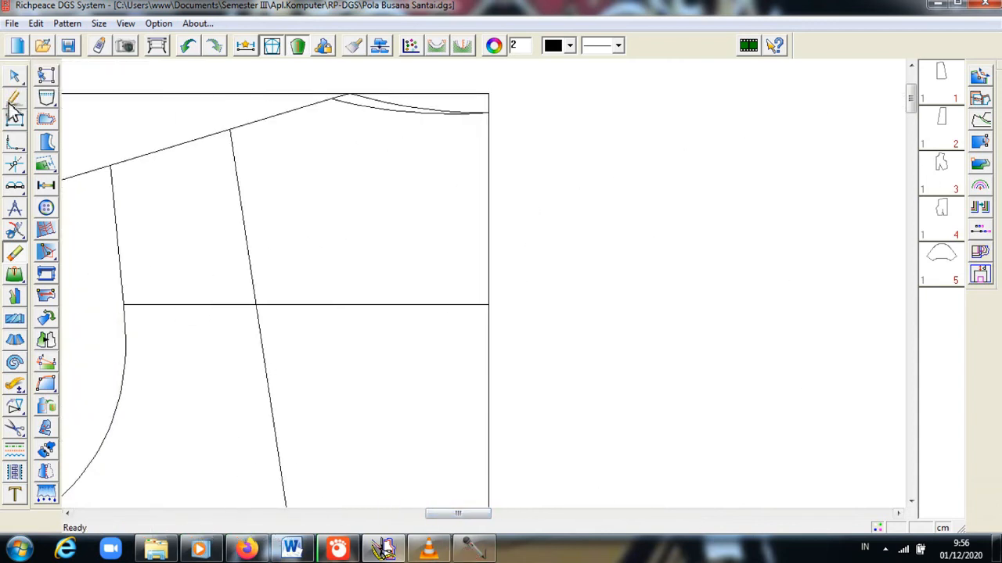
pyautogui.click(14, 99)
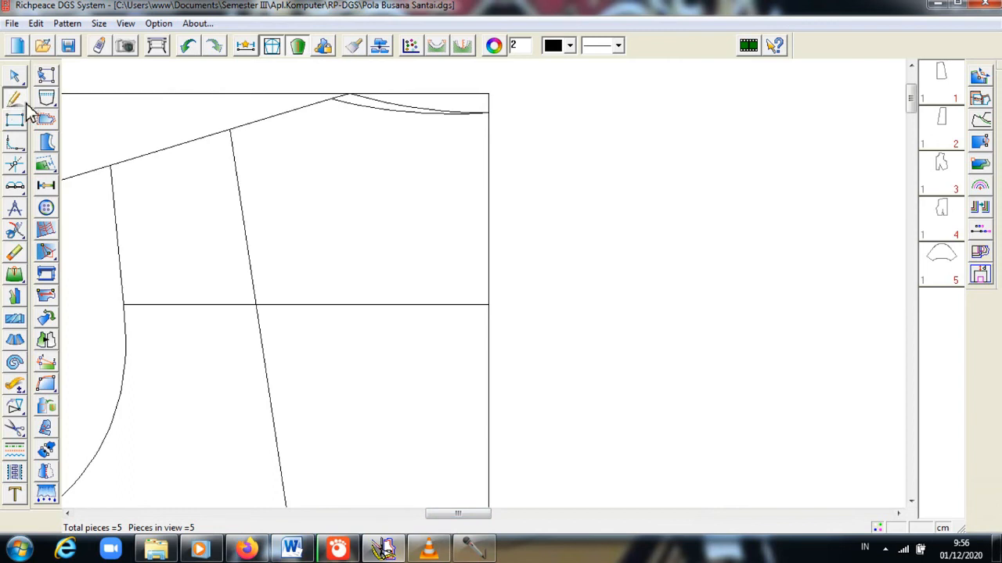
pyautogui.click(325, 117)
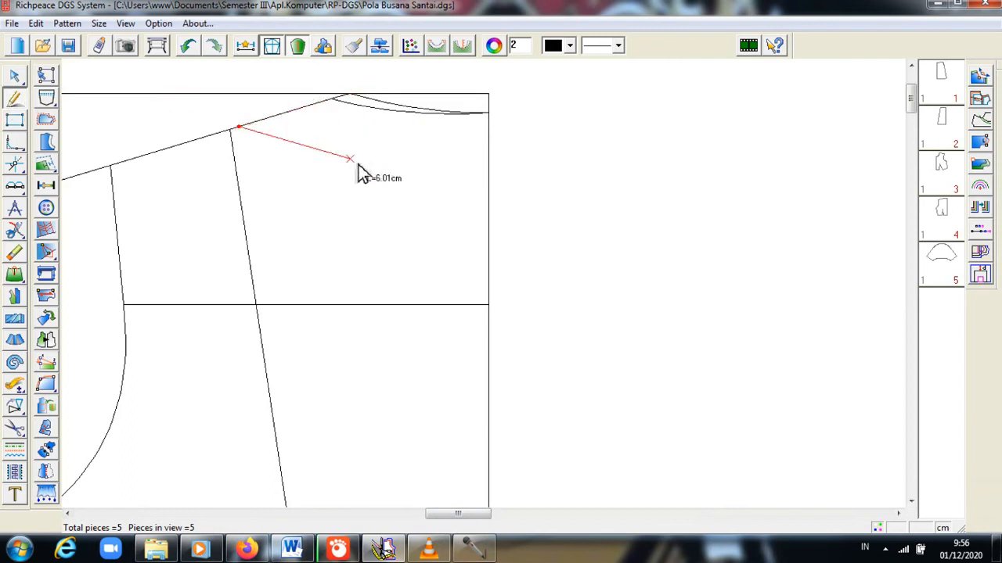
pyautogui.press('Return')
pyautogui.rightClick(489, 177)
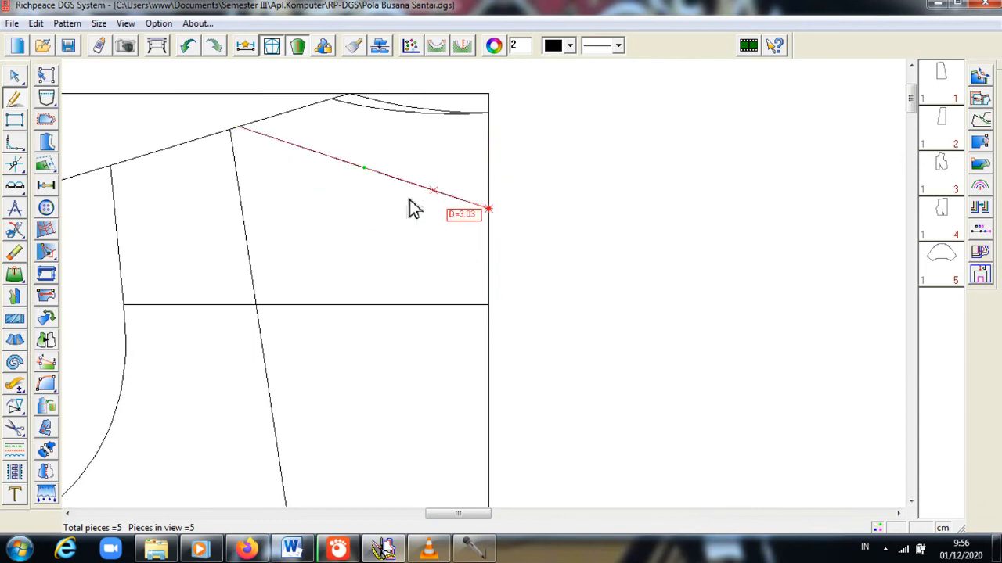
# - Bend the back line downward using a control point near its middle and another near the shoulder, making it about 14.0 cm long
pyautogui.click(17, 81)
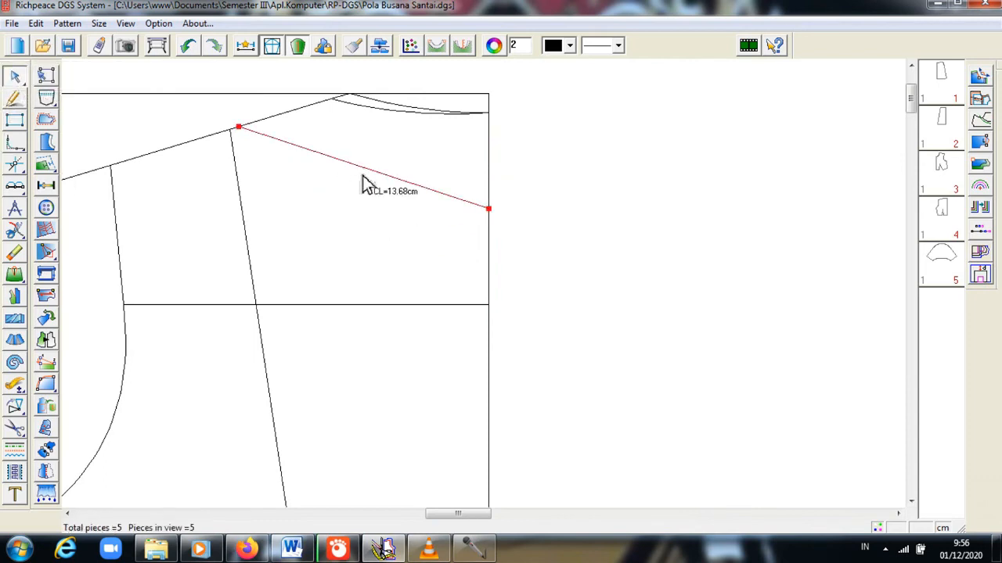
pyautogui.click(363, 174)
pyautogui.moveTo(363, 174); pyautogui.dragTo(347, 197)
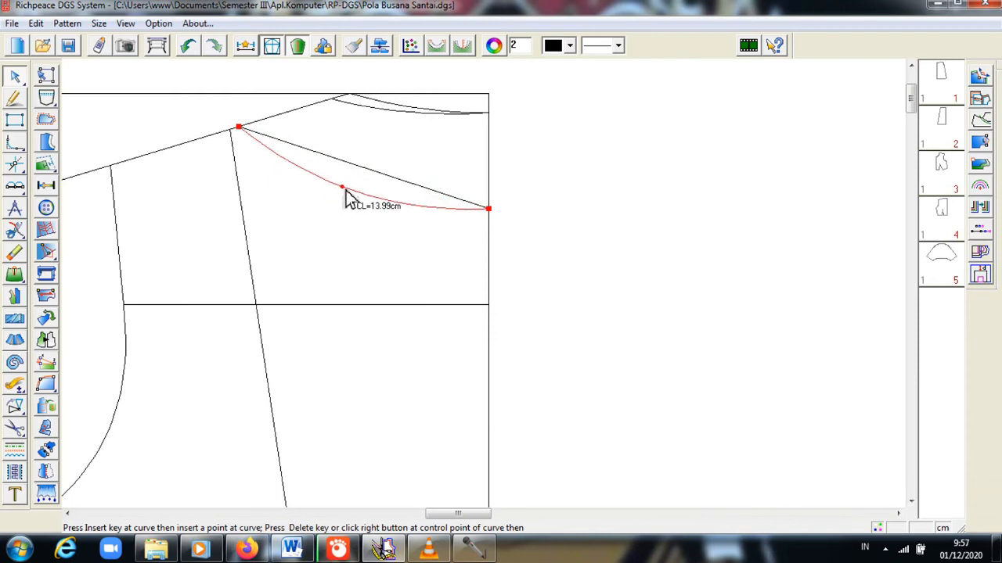
pyautogui.rightClick(349, 194)
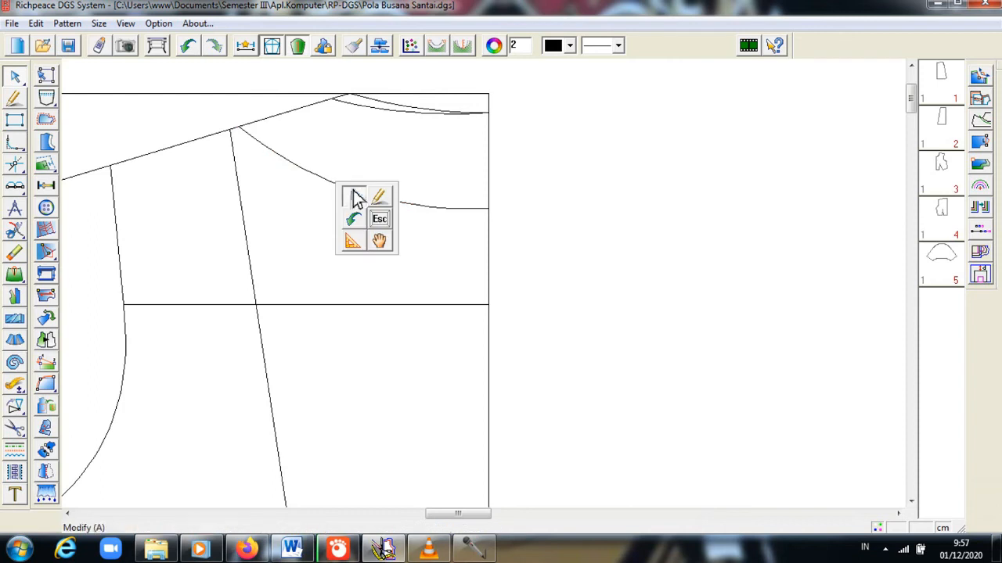
pyautogui.click(280, 157)
pyautogui.moveTo(282, 160); pyautogui.dragTo(280, 162)
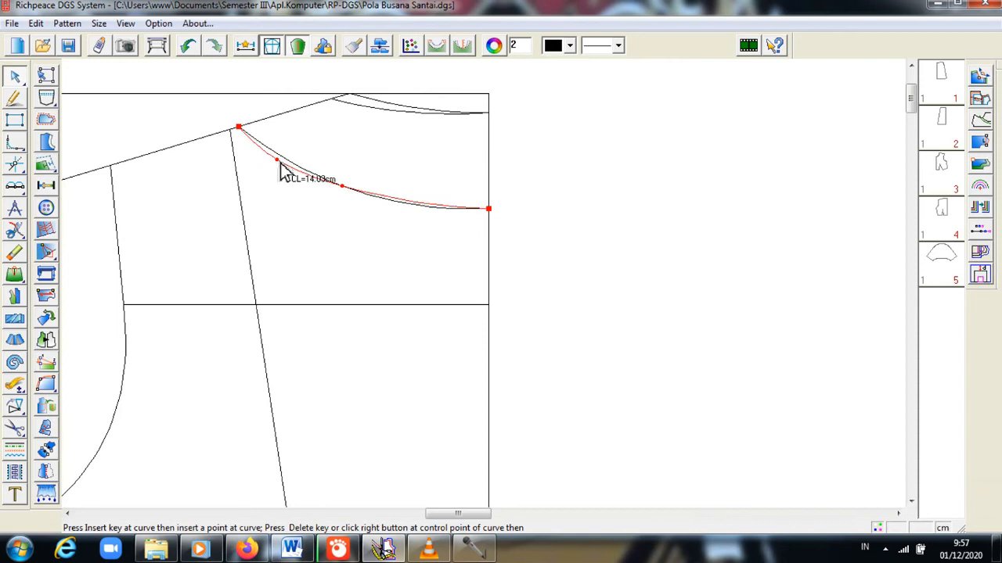
pyautogui.rightClick(280, 166)
# - Undo the back curve's reshaping and the line it was made from
pyautogui.click(485, 209)
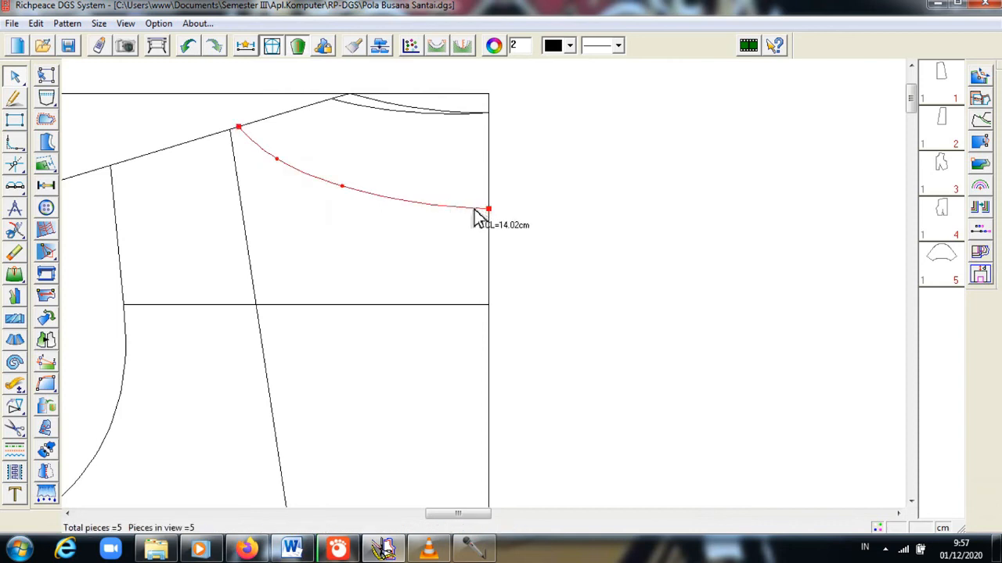
pyautogui.rightClick(475, 219)
pyautogui.hotkey('ctrl', 'z')
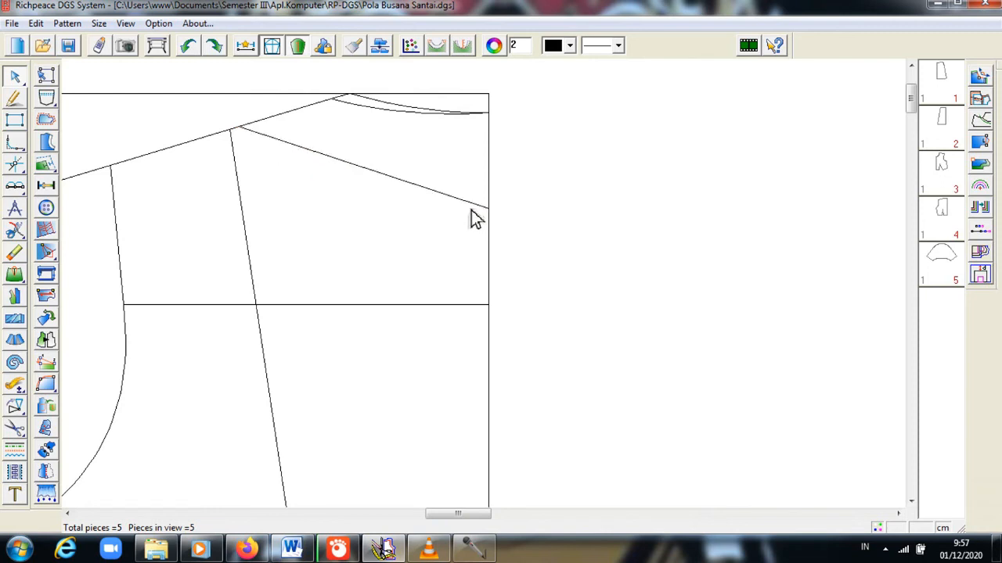
pyautogui.hotkey('ctrl', 'z')
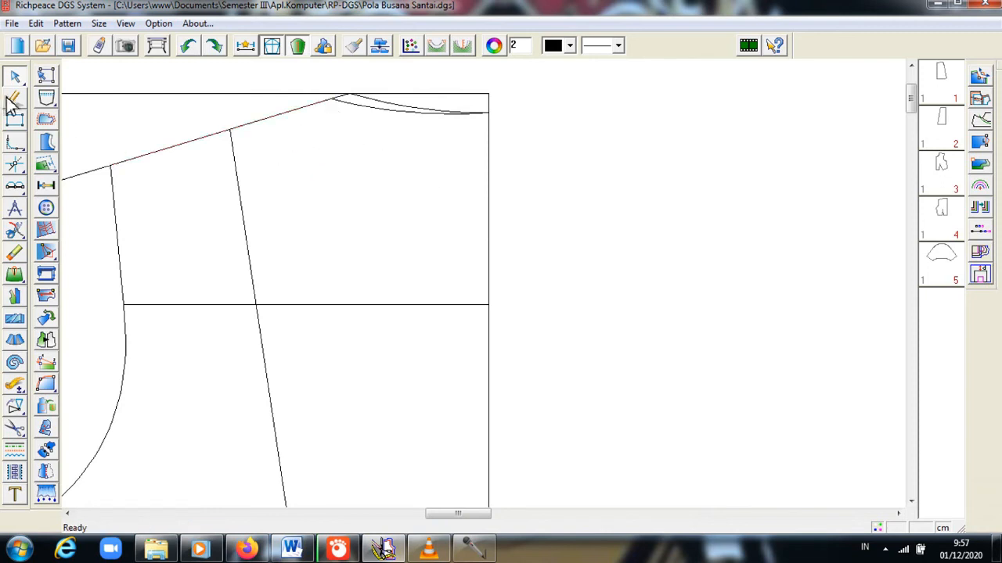
# - Redraw the straight line on the back bodice from the shoulder to centre back, midway between neckline and chest line
pyautogui.click(14, 97)
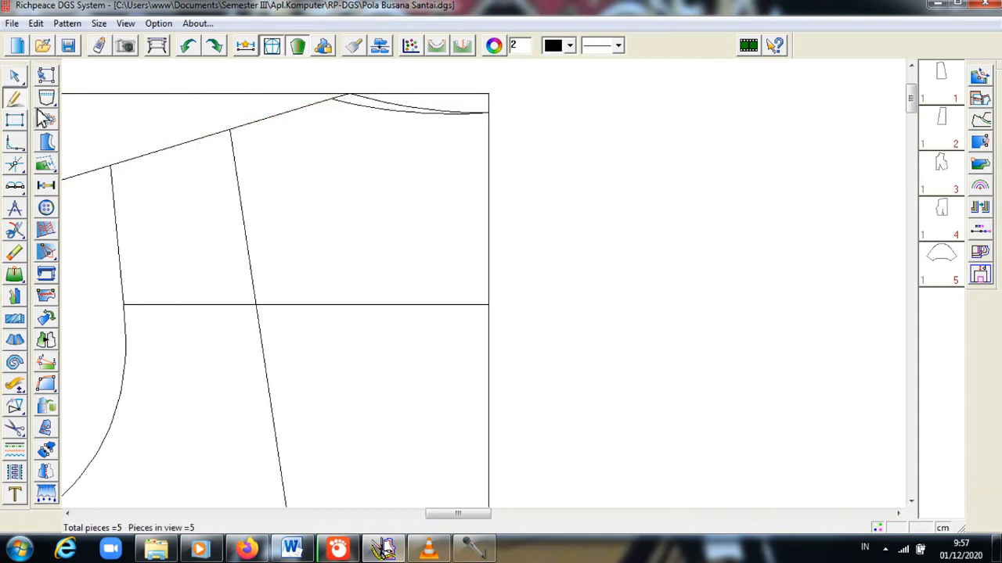
pyautogui.click(314, 119)
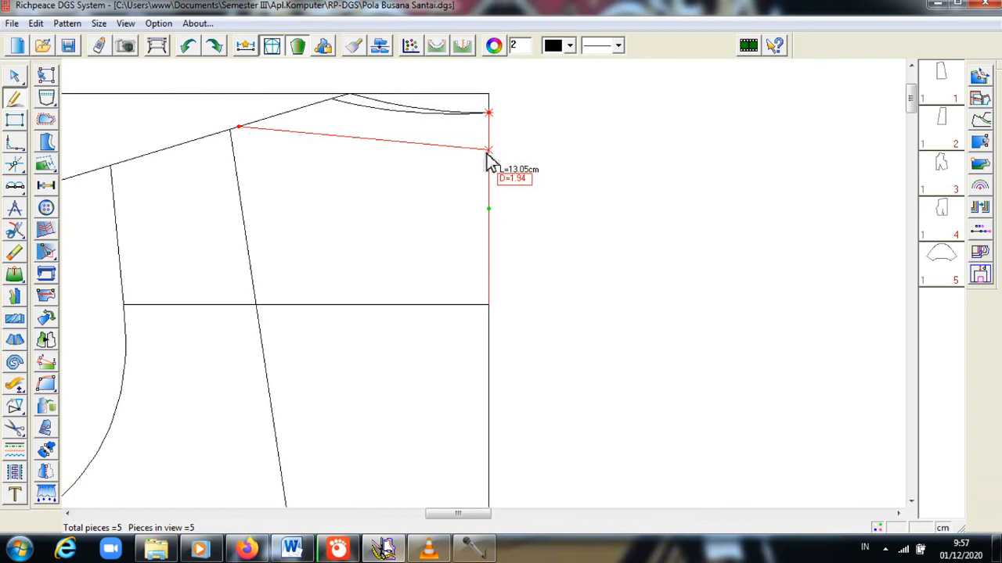
pyautogui.press('Return')
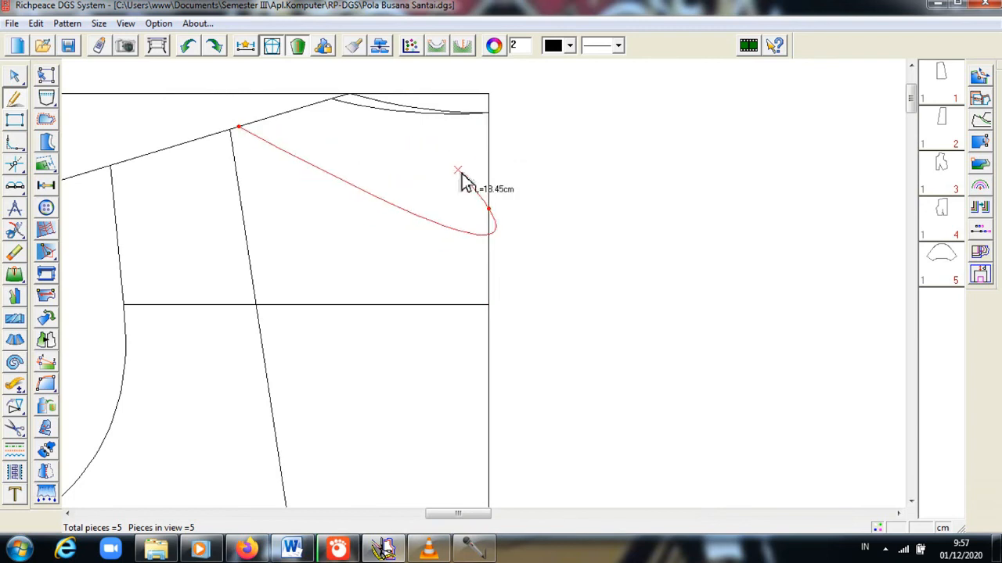
pyautogui.rightClick(469, 172)
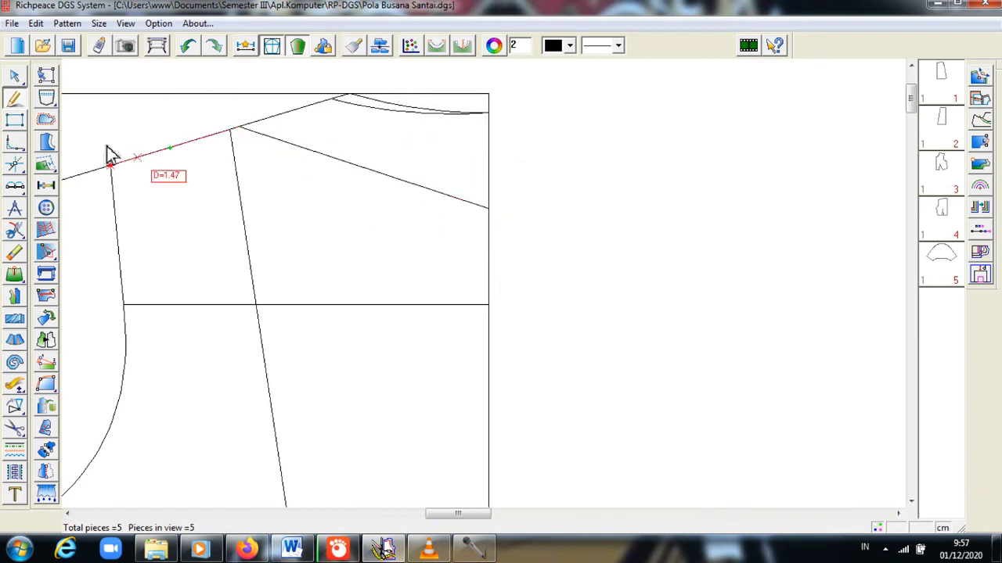
# - Bend the back line downward with one control point near the shoulder, making a curve about 14.1 cm long
pyautogui.click(14, 76)
pyautogui.click(363, 169)
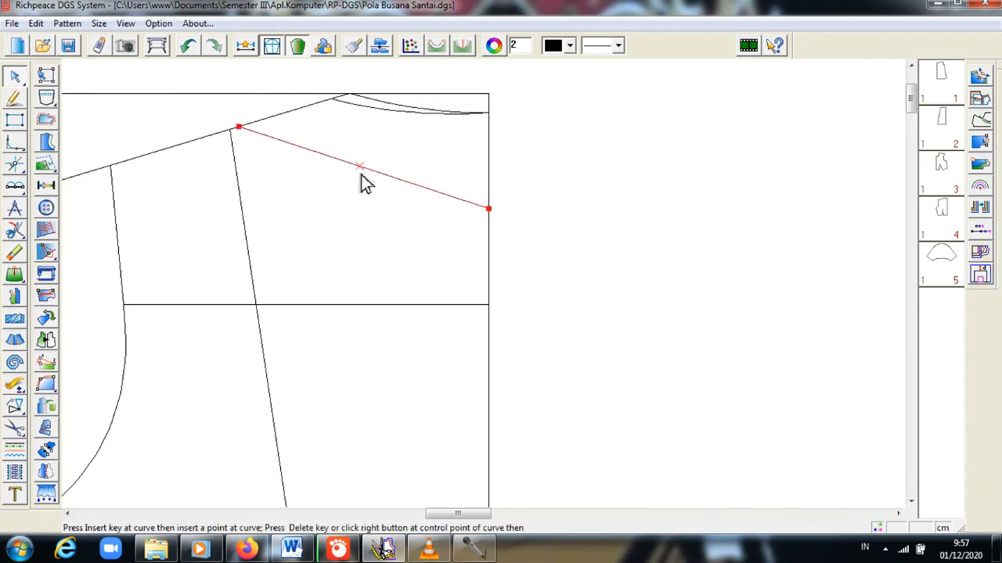
pyautogui.moveTo(361, 175); pyautogui.dragTo(278, 162)
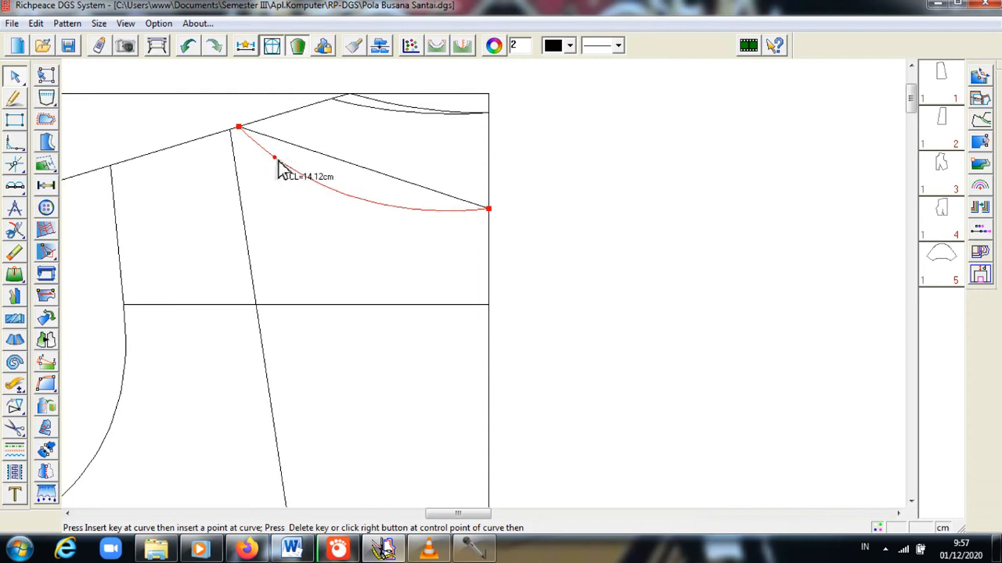
pyautogui.rightClick(278, 163)
pyautogui.click(646, 203)
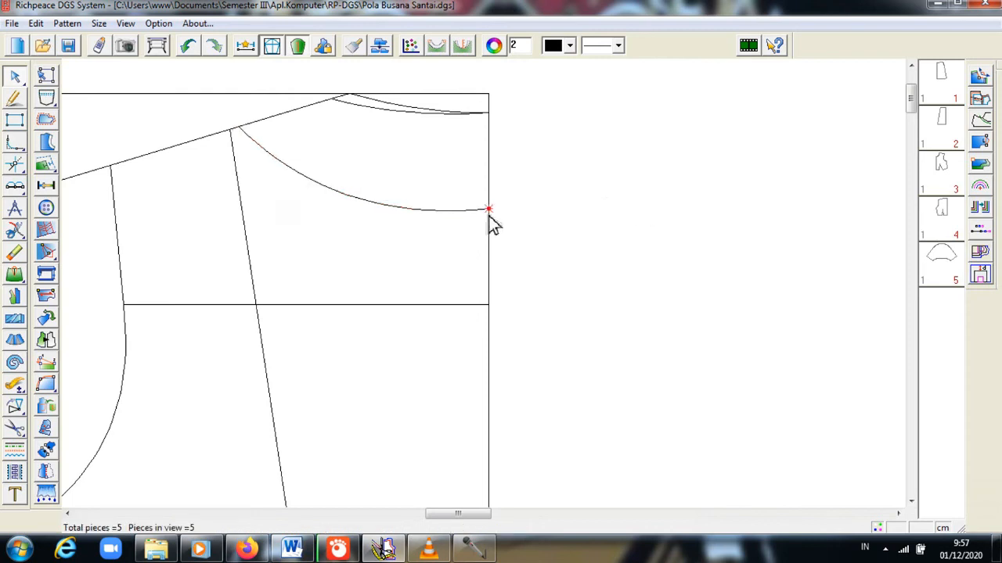
# - Add a second control point on the back curve nearer centre back and raise it slightly, flattening the curve to about 14.05 cm
pyautogui.click(416, 210)
pyautogui.moveTo(416, 210); pyautogui.dragTo(416, 204)
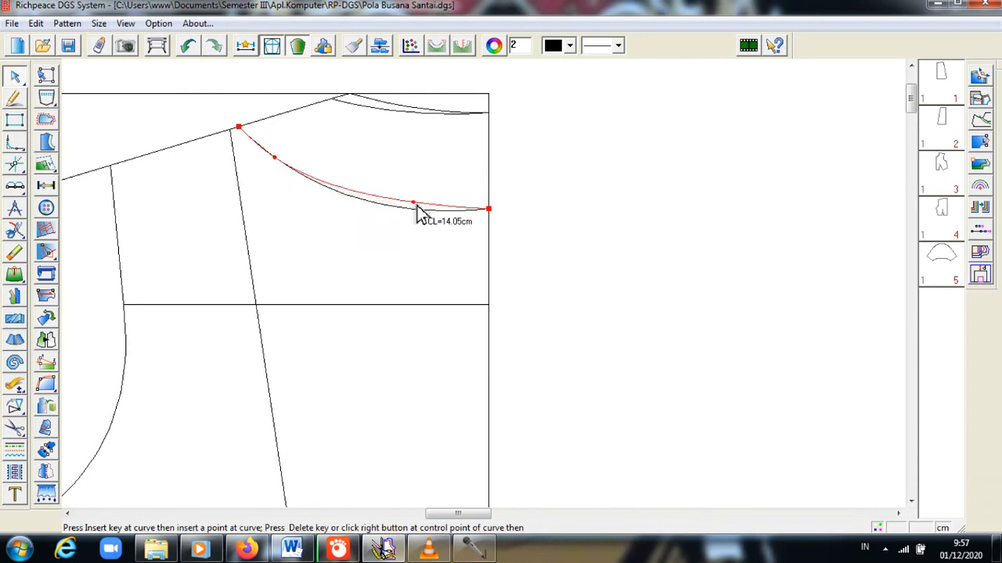
pyautogui.rightClick(417, 213)
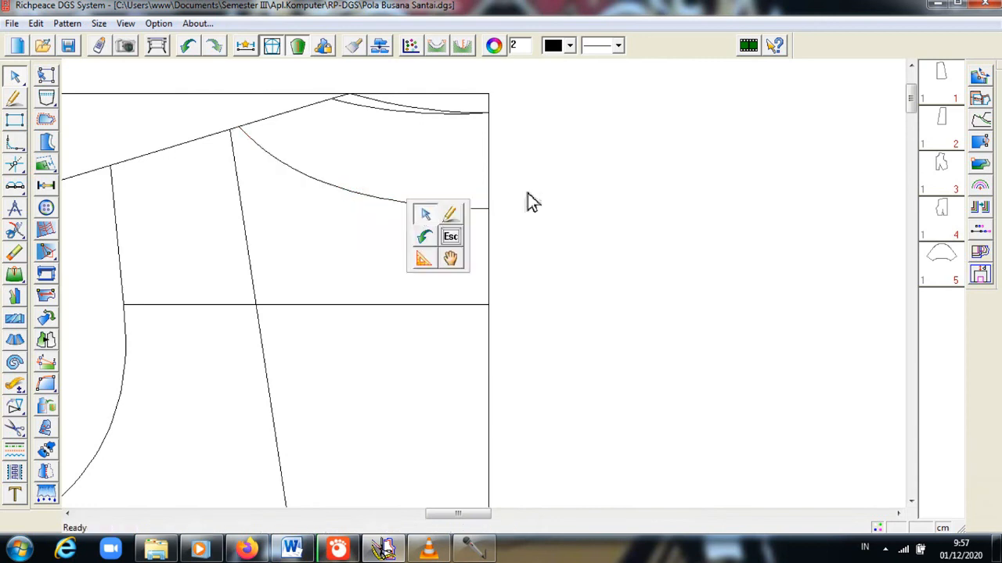
pyautogui.click(604, 184)
# - Snip the front bodice's shoulder line at the end point of the deep curve
pyautogui.scroll(-1, 376, 264)
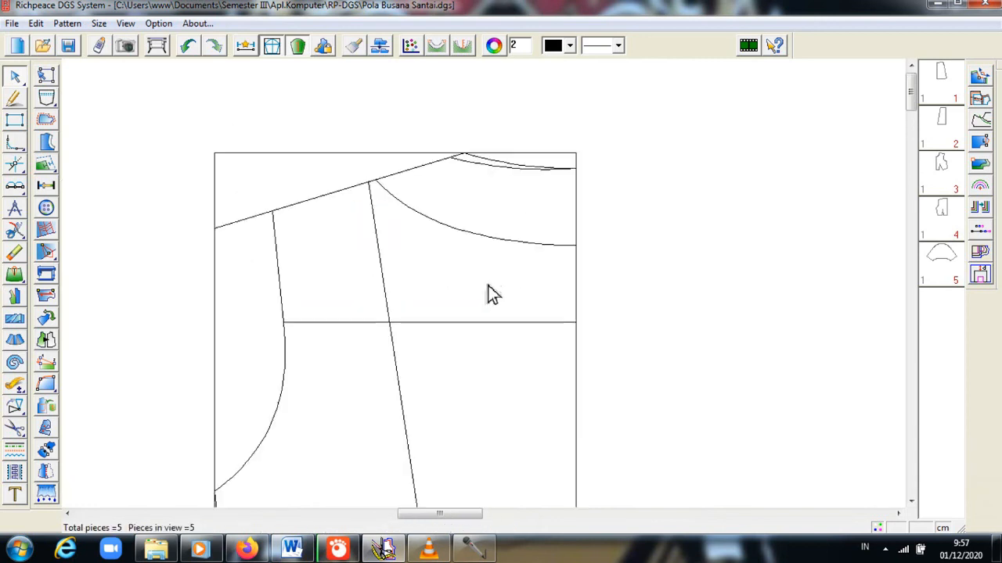
pyautogui.moveTo(452, 516)
pyautogui.mouseDown()
pyautogui.moveTo(368, 528)
pyautogui.moveTo(205, 520)
pyautogui.mouseUp()
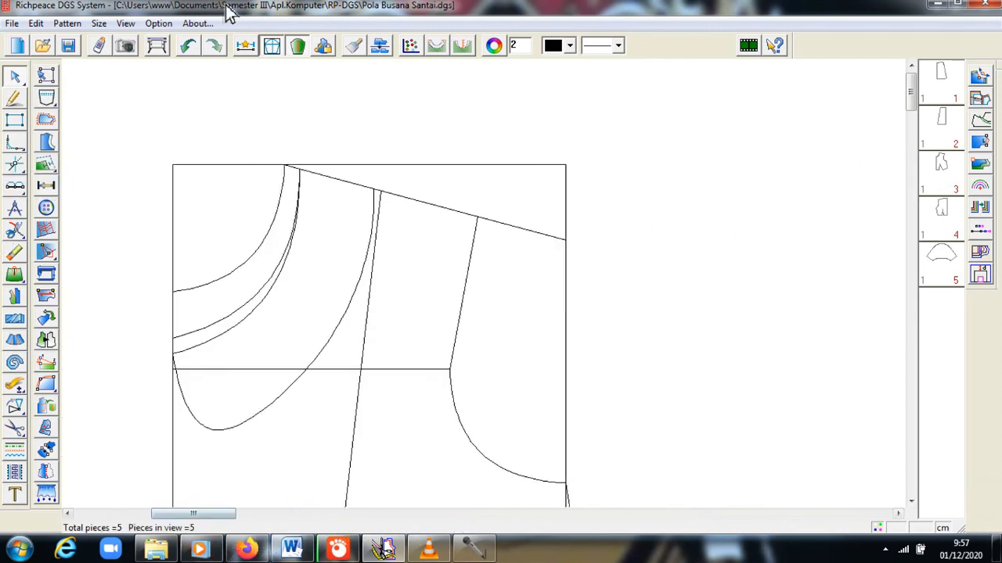
pyautogui.click(17, 233)
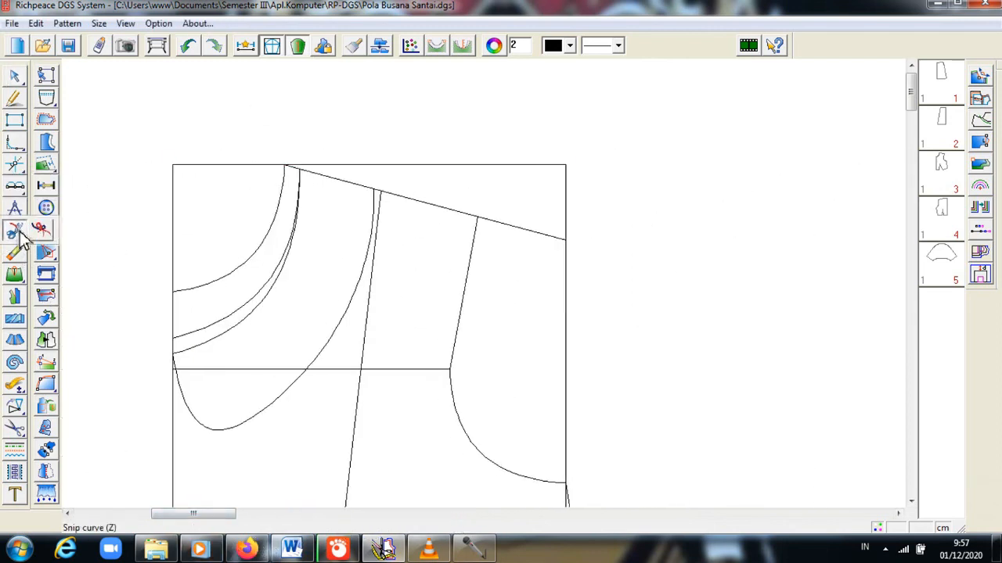
pyautogui.click(374, 190)
pyautogui.rightClick(379, 200)
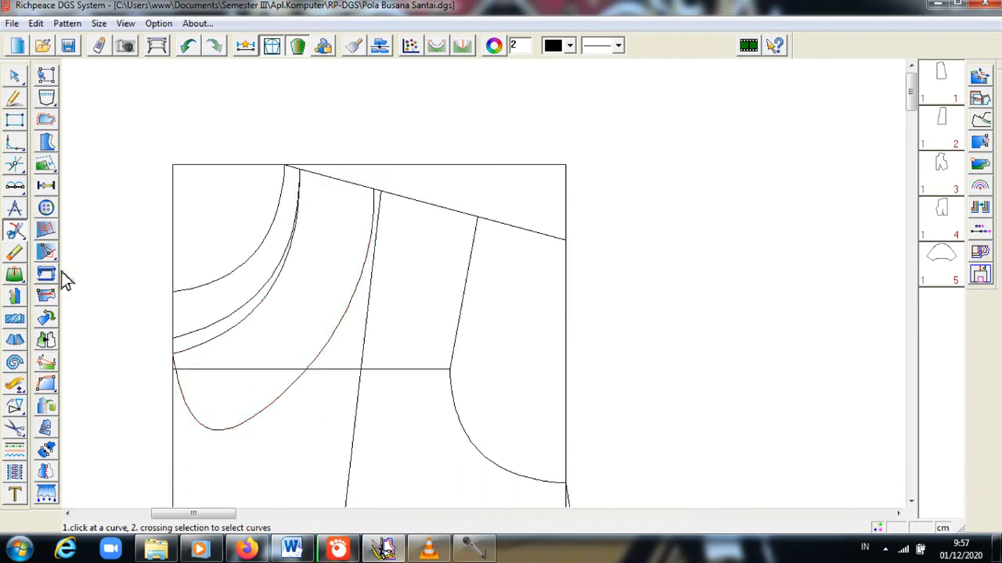
# - Cut out a front pattern piece bounded by the deep curve, the shoulder segment and the lowest neckline curve
pyautogui.click(14, 428)
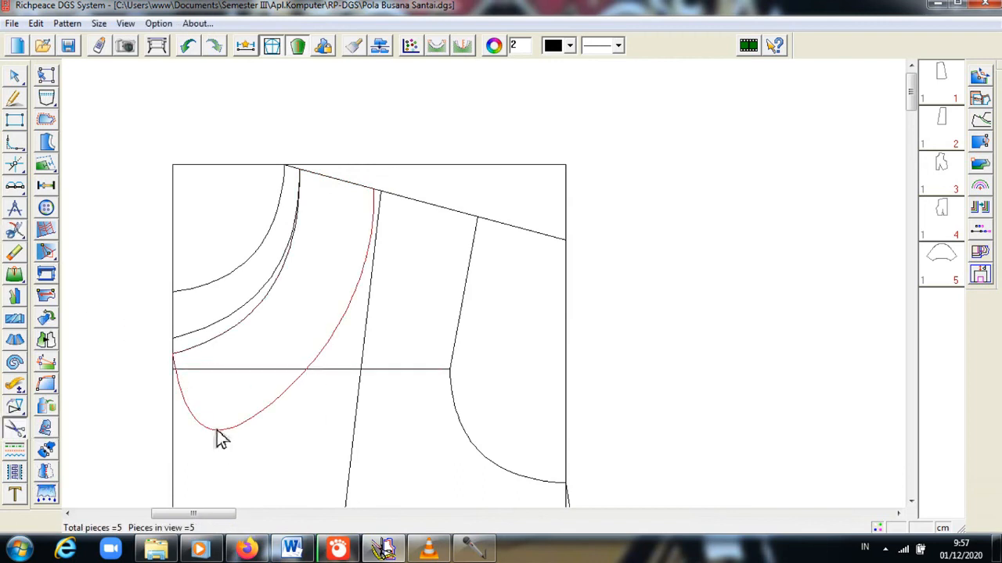
pyautogui.click(341, 191)
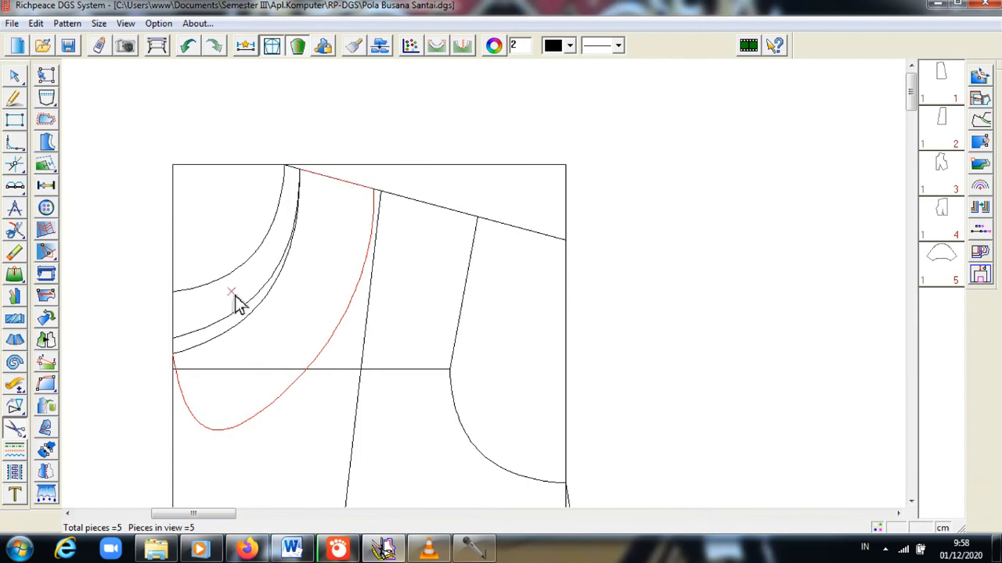
pyautogui.click(253, 320)
pyautogui.rightClick(114, 401)
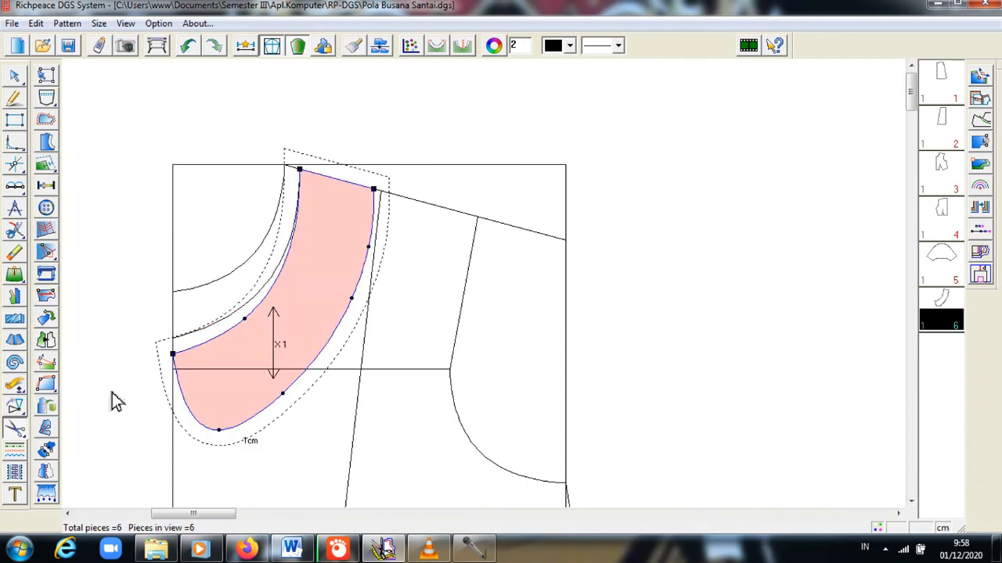
# - Move the new curved front piece off the draft into the empty space beside the front bodice
pyautogui.rightClick(113, 400)
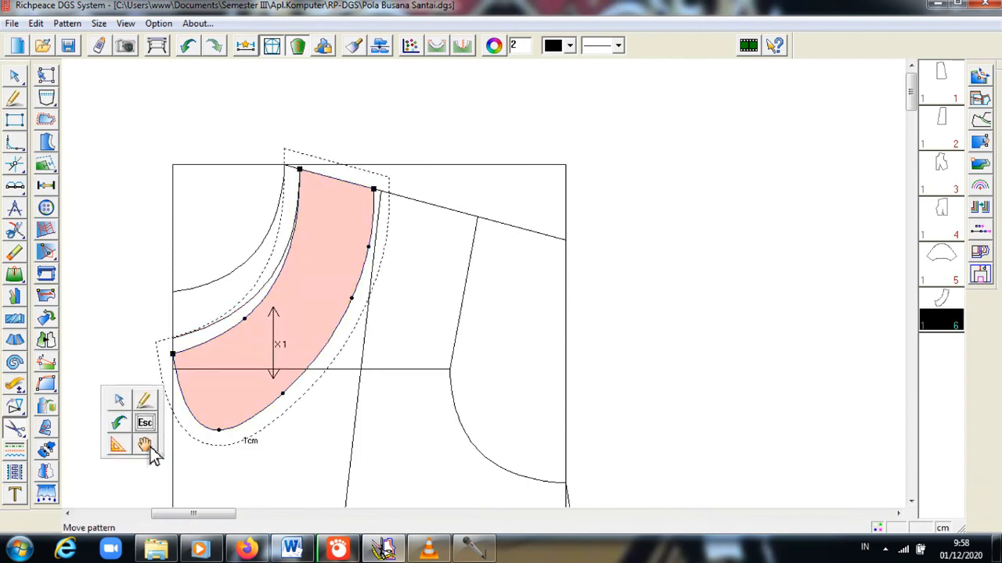
pyautogui.click(150, 447)
pyautogui.click(246, 399)
pyautogui.moveTo(244, 391); pyautogui.dragTo(674, 393)
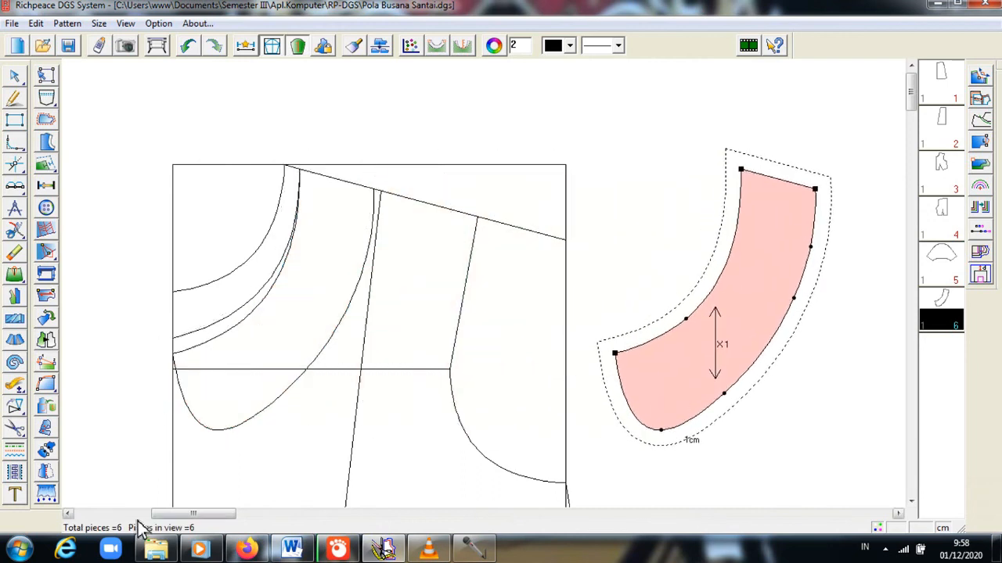
# - Snip the back bodice's shoulder line at the end point of the new back curve
pyautogui.moveTo(170, 514); pyautogui.dragTo(410, 522)
pyautogui.scroll(1, 368, 216)
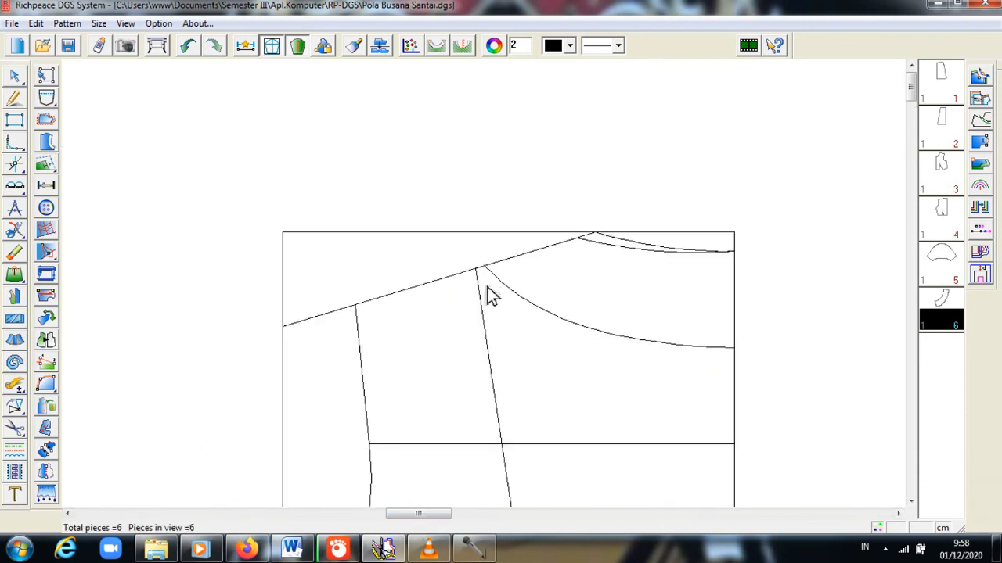
pyautogui.click(14, 229)
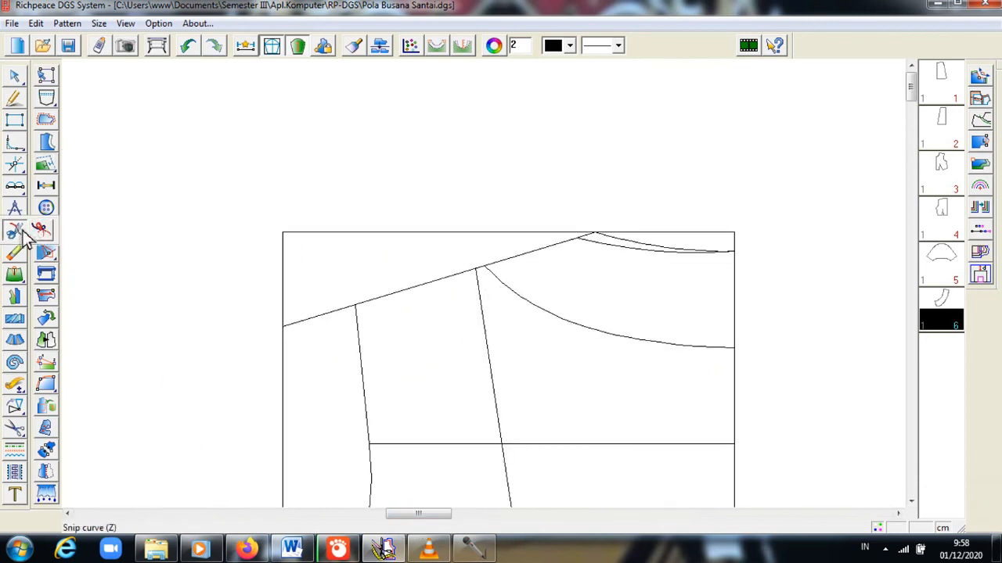
pyautogui.click(484, 266)
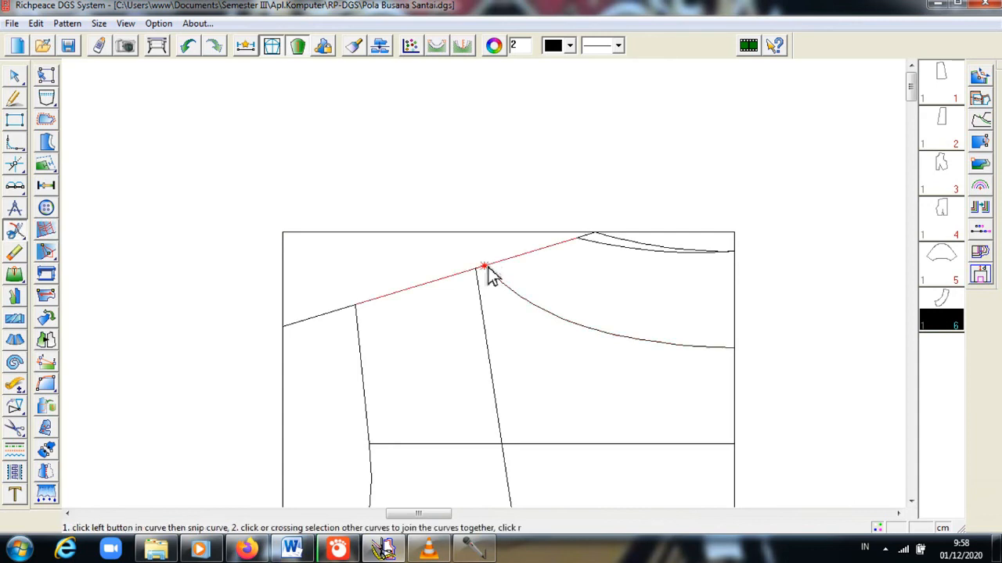
pyautogui.click(486, 269)
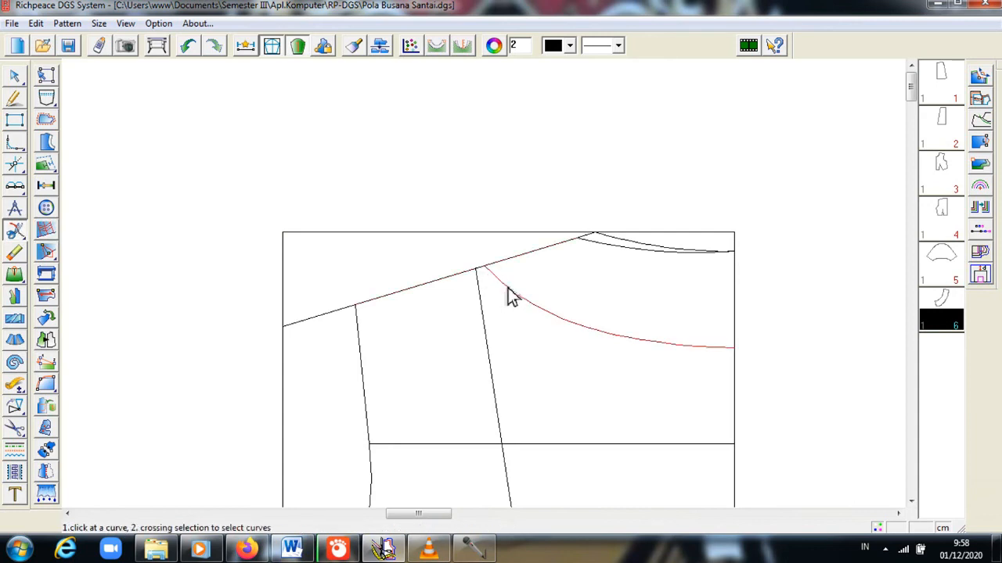
# - Snip the back bodice's centre-back line at the end point of the deep back curve
pyautogui.click(739, 352)
pyautogui.click(739, 349)
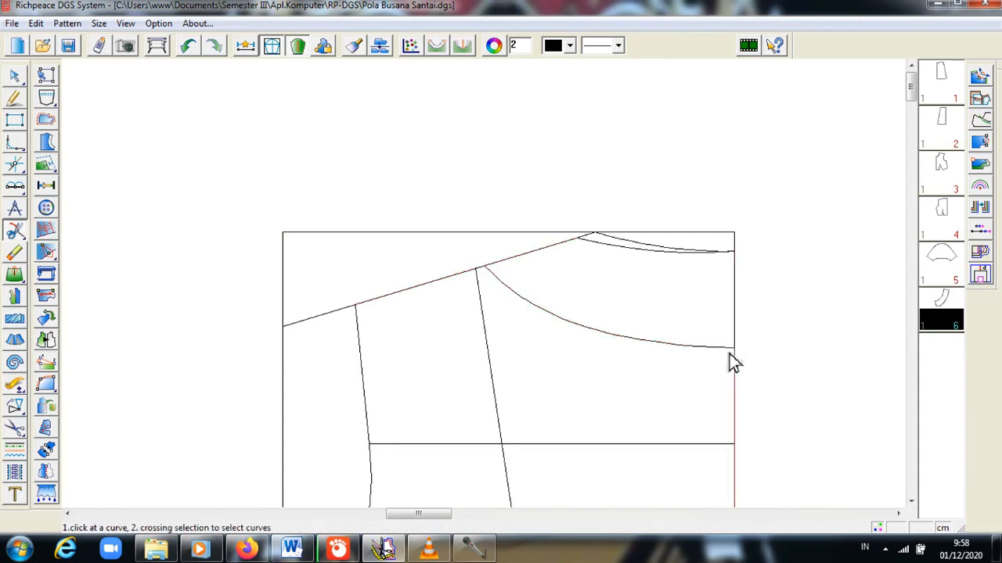
pyautogui.click(19, 431)
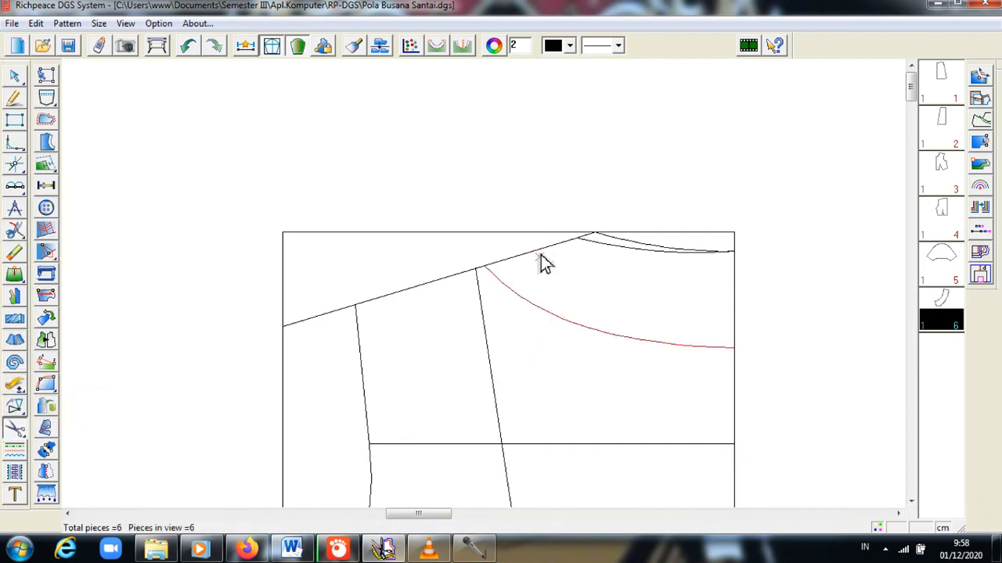
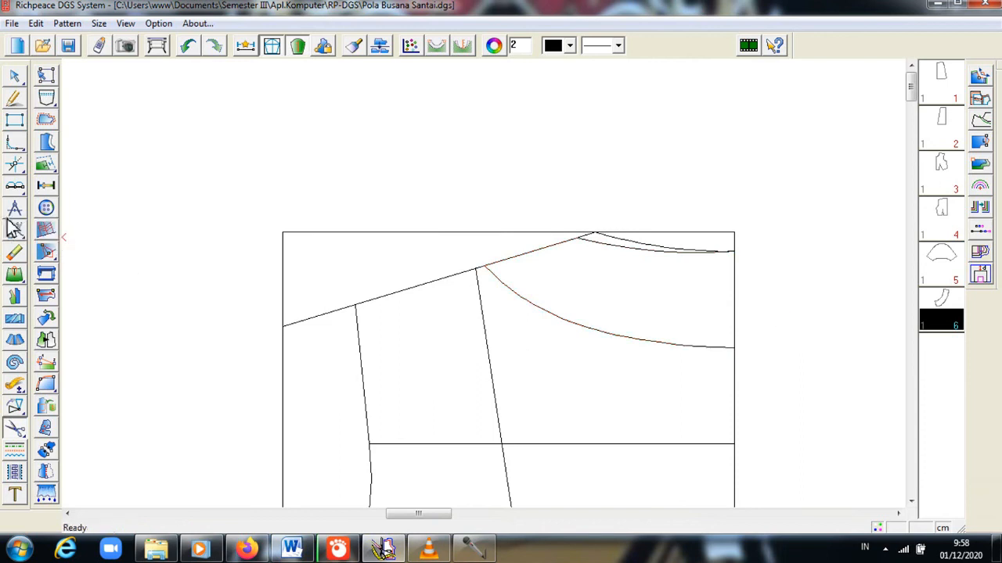
pyautogui.click(14, 75)
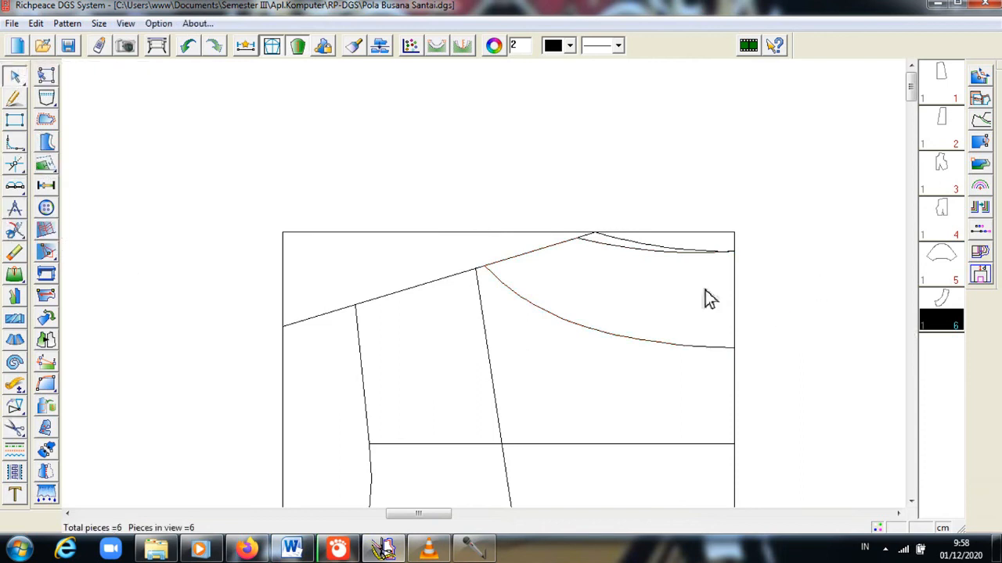
pyautogui.click(707, 254)
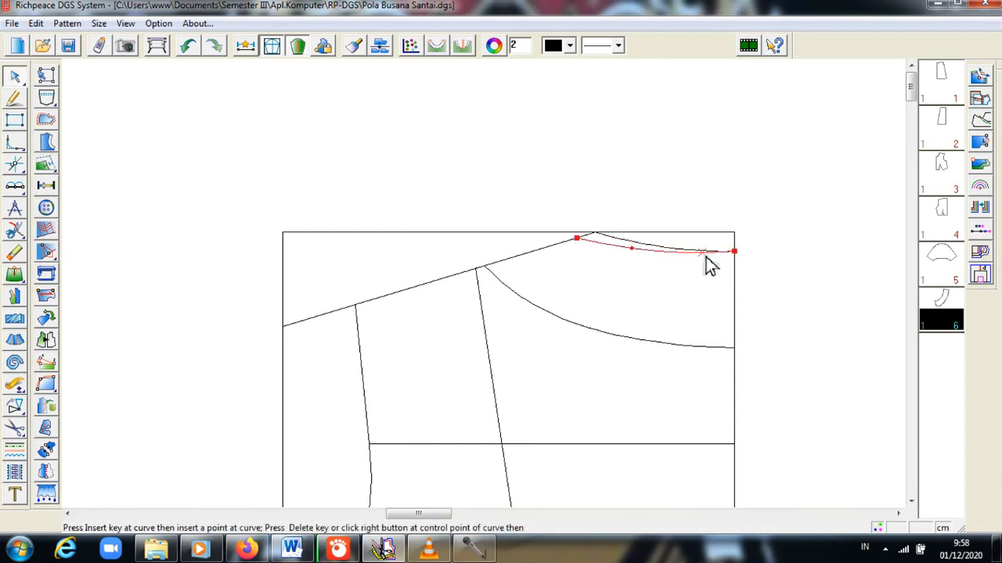
pyautogui.press('Insert')
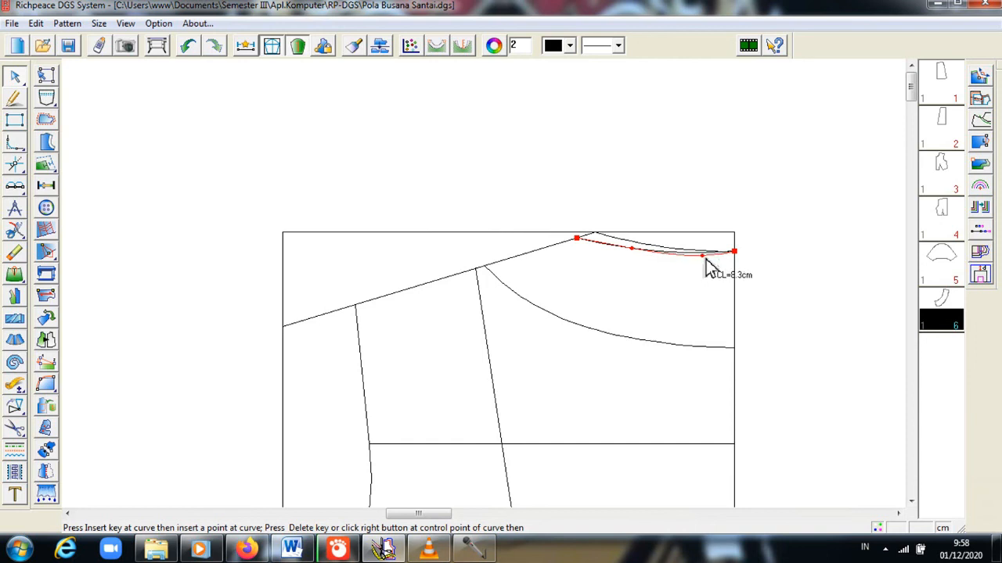
pyautogui.rightClick(707, 266)
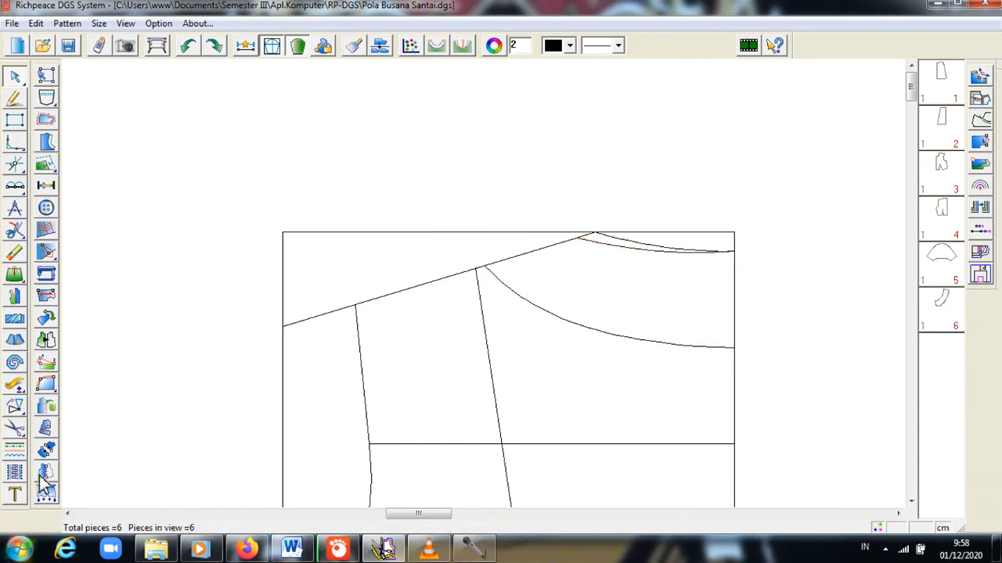
# - Replace the lower back neckline curve with a straight line from its shoulder point to the centre-back line, below the original neckline
pyautogui.click(15, 252)
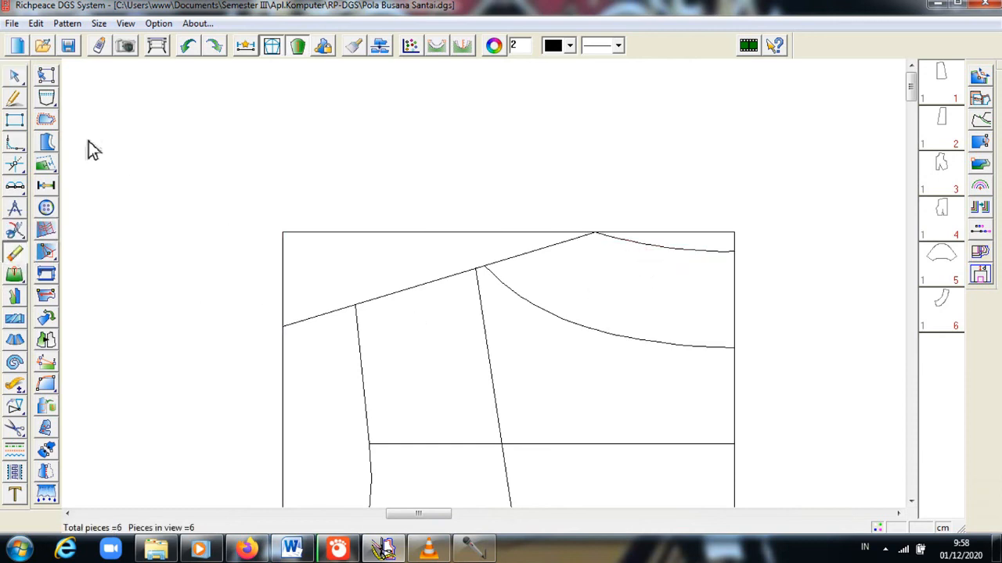
pyautogui.click(17, 98)
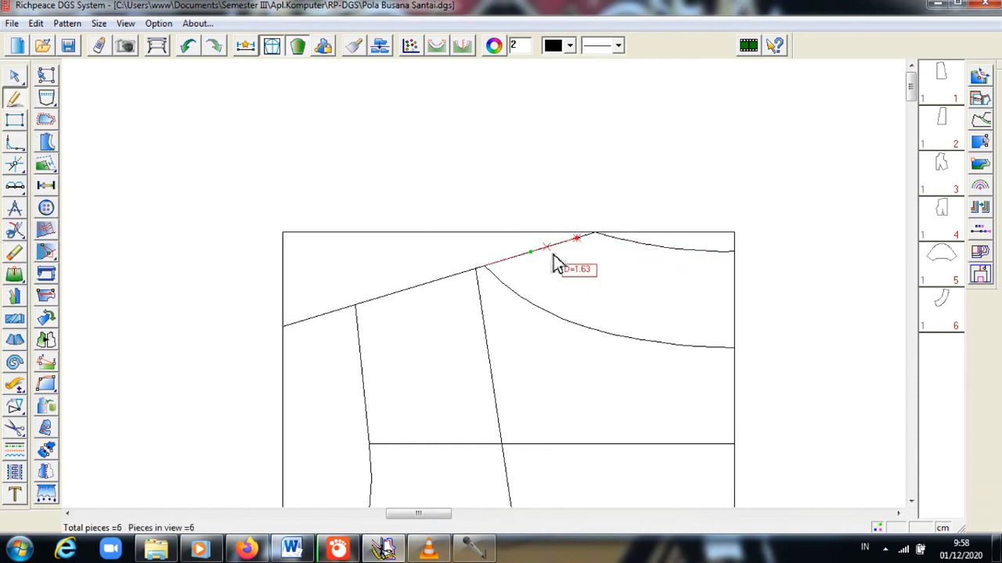
pyautogui.scroll(2, 592, 247)
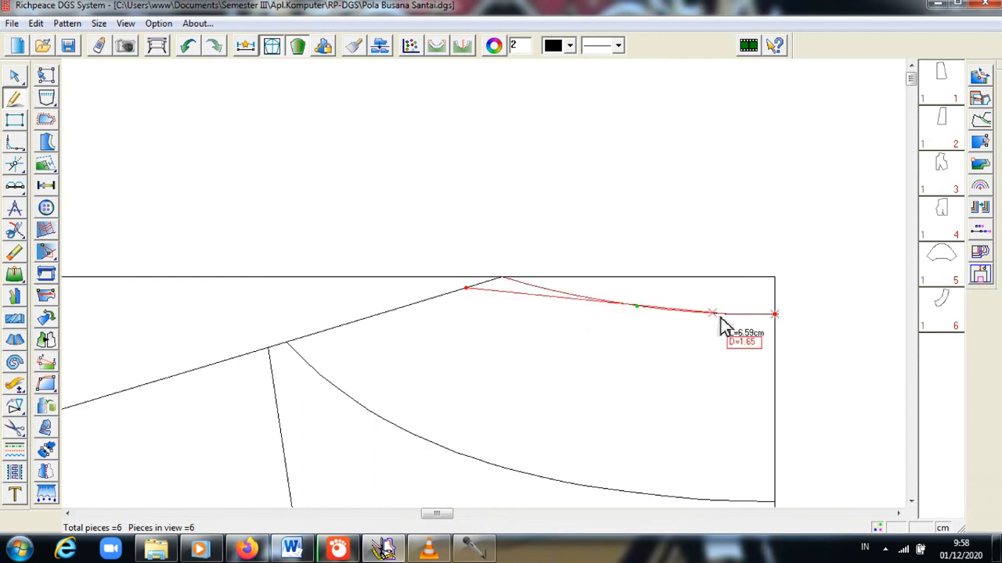
pyautogui.press('Return')
pyautogui.rightClick(778, 340)
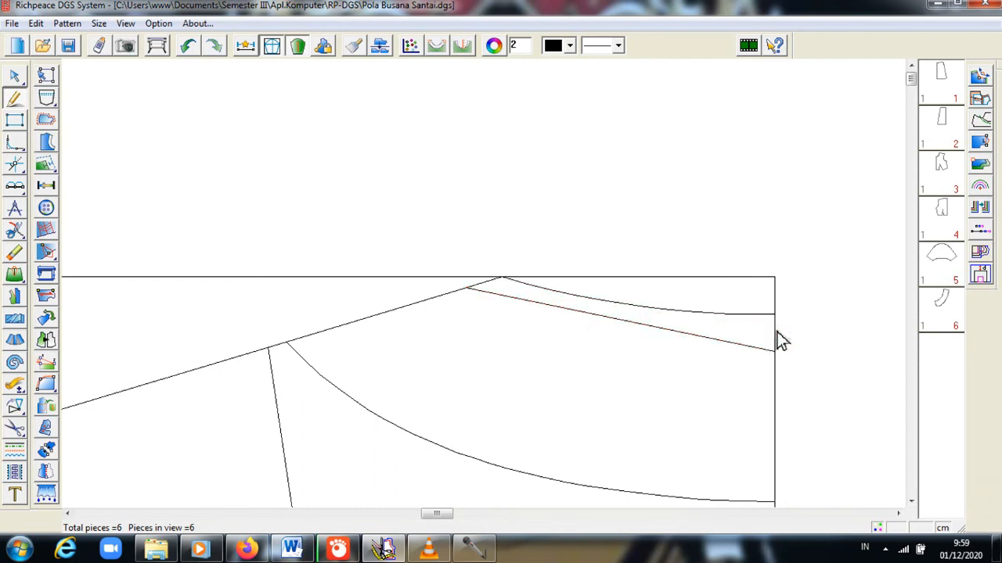
# - Bend the new straight back neckline line downward into a smooth curve that follows the original neckline
pyautogui.click(14, 166)
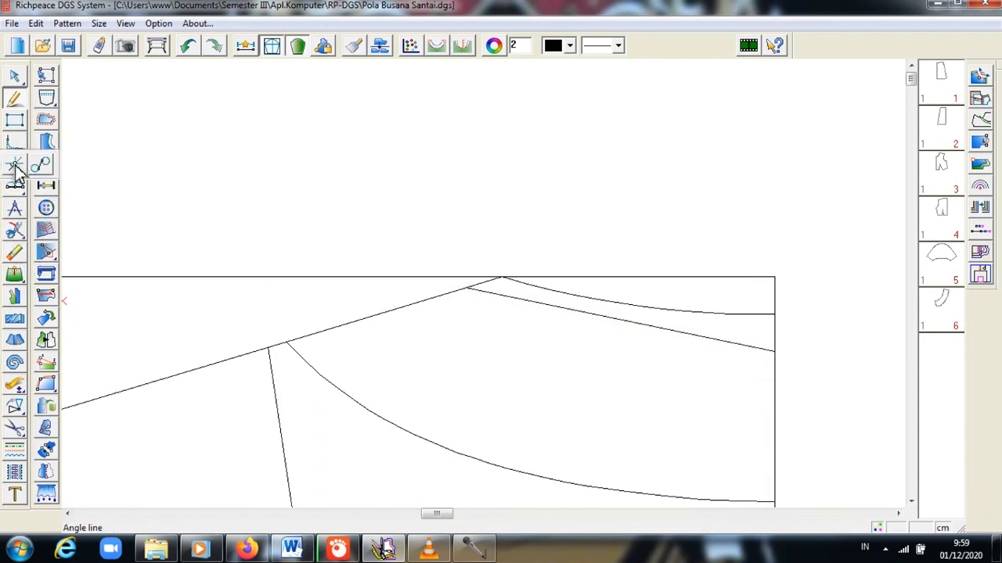
pyautogui.click(14, 76)
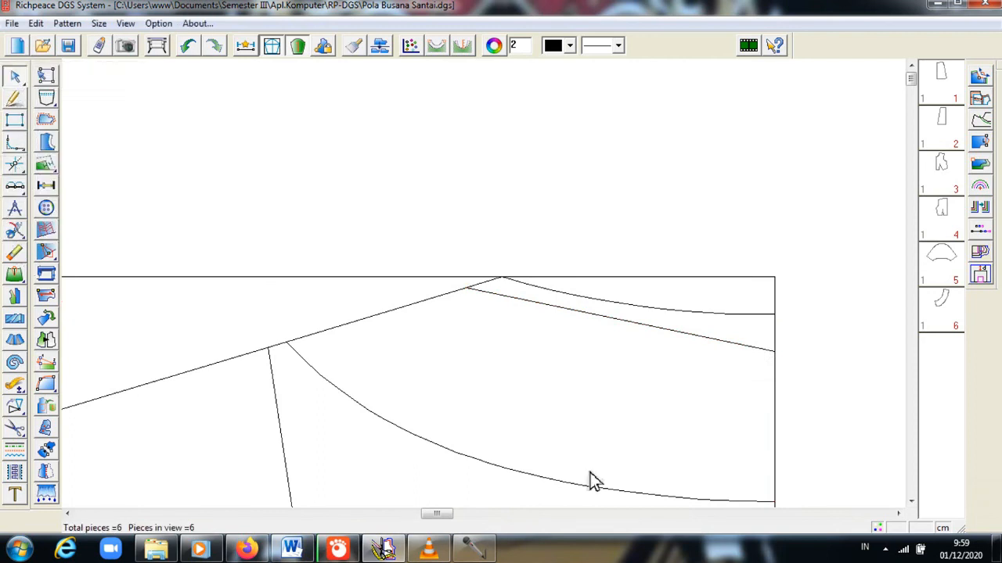
pyautogui.click(610, 318)
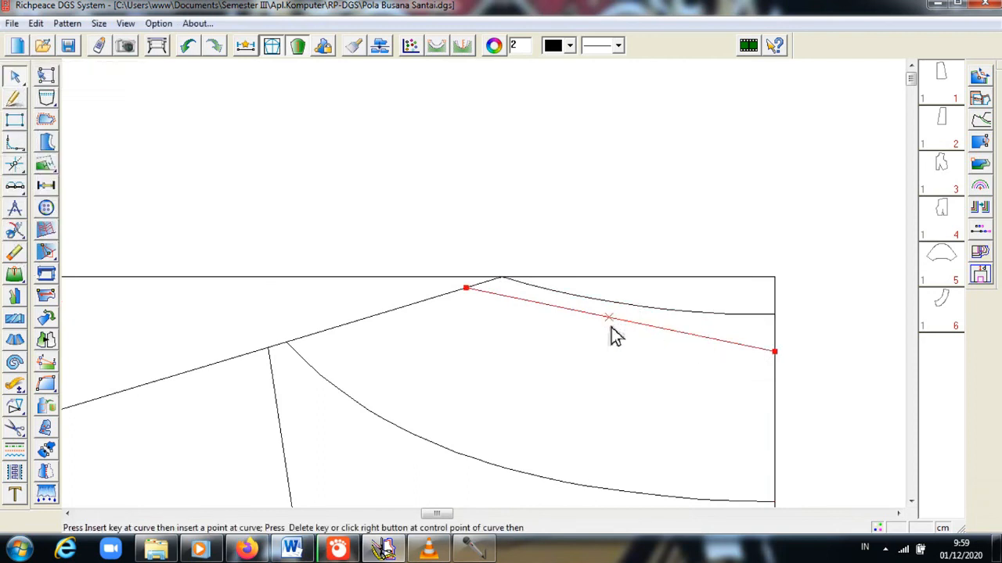
pyautogui.moveTo(610, 329); pyautogui.dragTo(597, 341)
pyautogui.rightClick(597, 341)
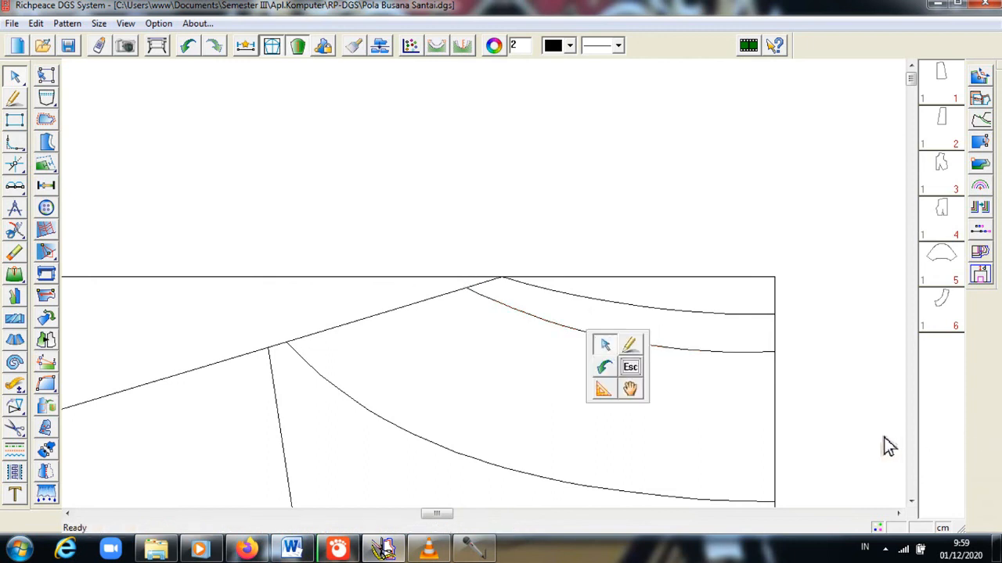
# - Cut out a back pattern piece bounded by the shoulder segment, the deep curve, the lower neckline curve and the centre-back line
pyautogui.scroll(1, 805, 485)
pyautogui.scroll(-3, 486, 283)
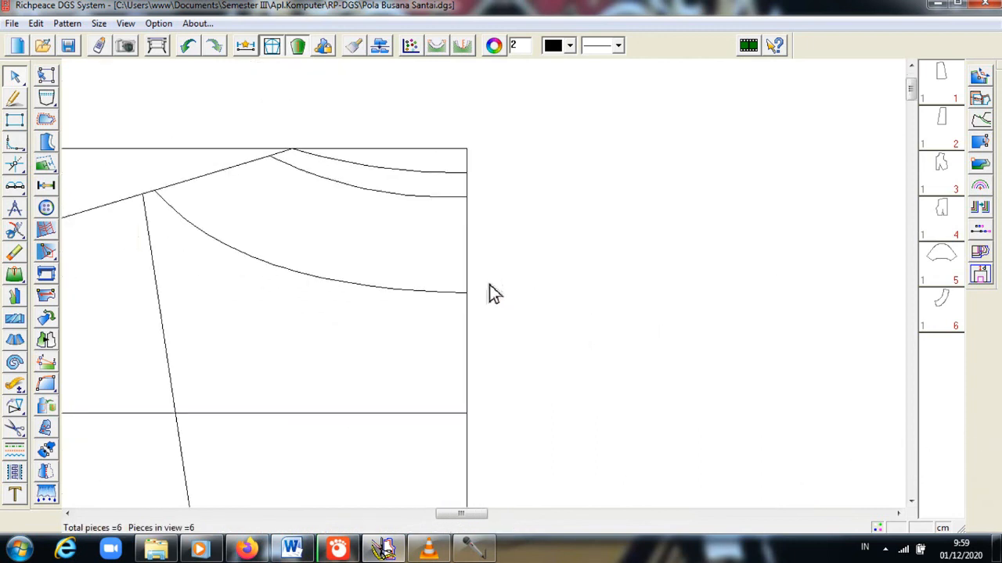
pyautogui.rightClick(18, 139)
pyautogui.click(15, 426)
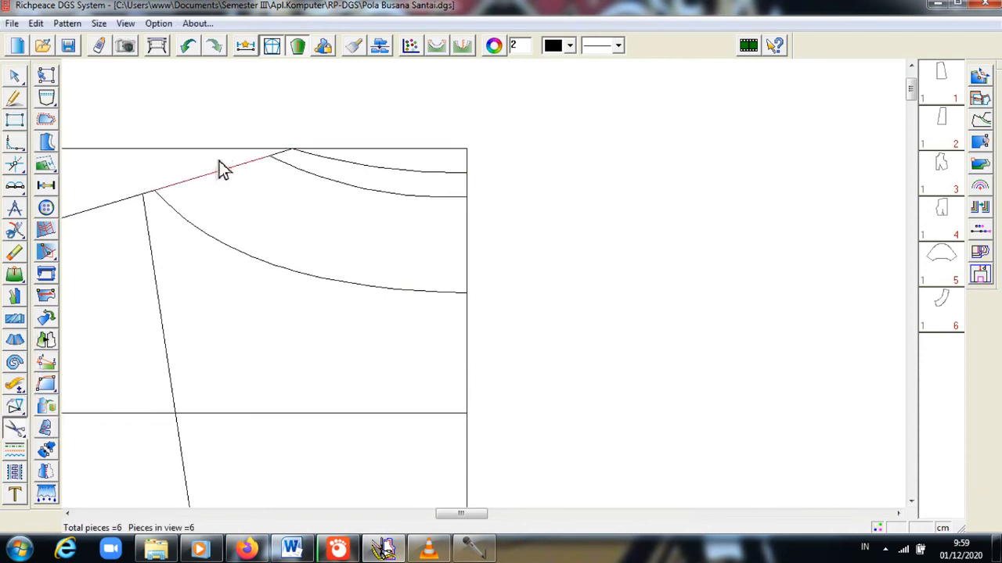
pyautogui.click(237, 245)
pyautogui.click(322, 183)
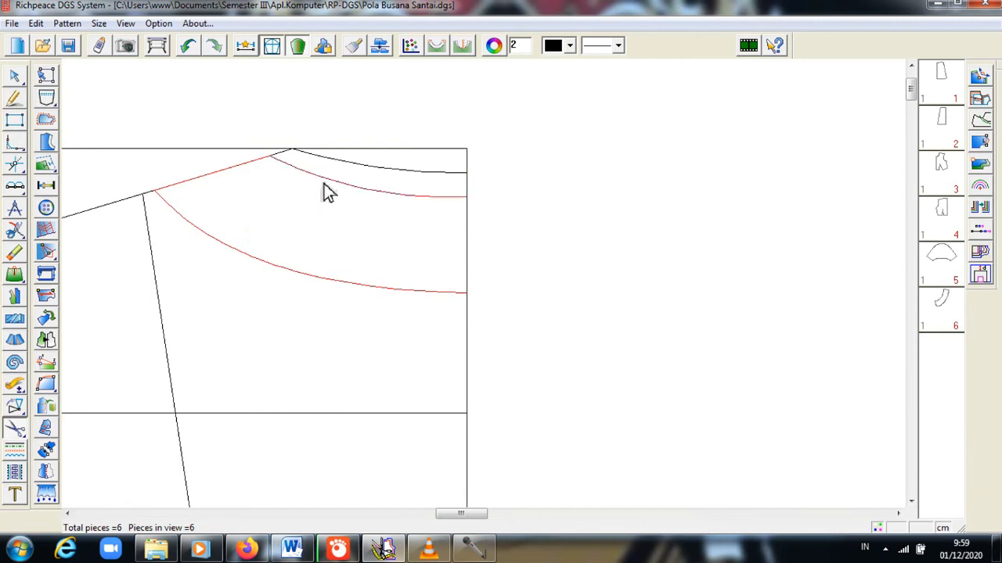
pyautogui.click(476, 256)
pyautogui.rightClick(493, 272)
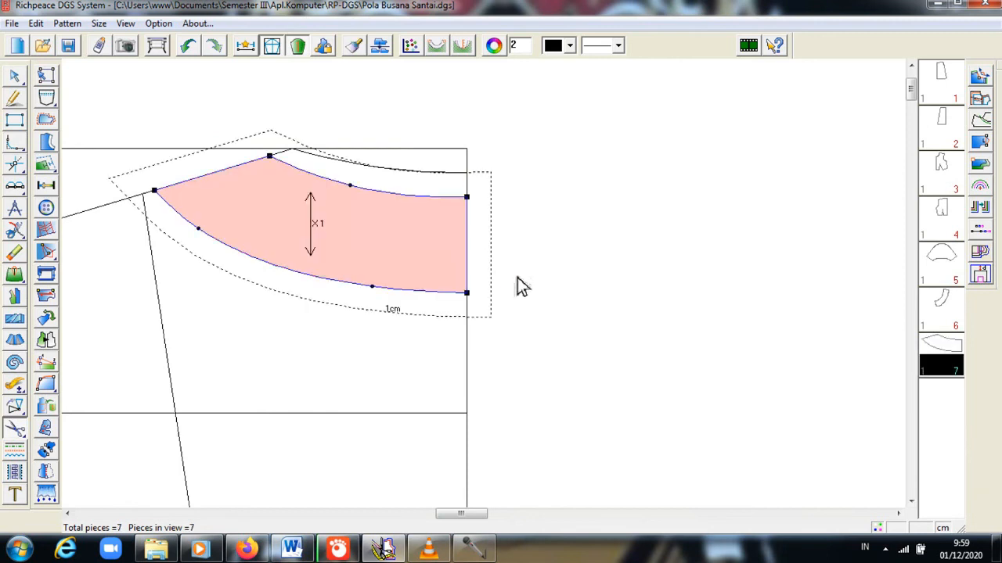
# - Move the new curved back piece off the draft into the empty space beside the back bodice
pyautogui.rightClick(517, 284)
pyautogui.click(551, 328)
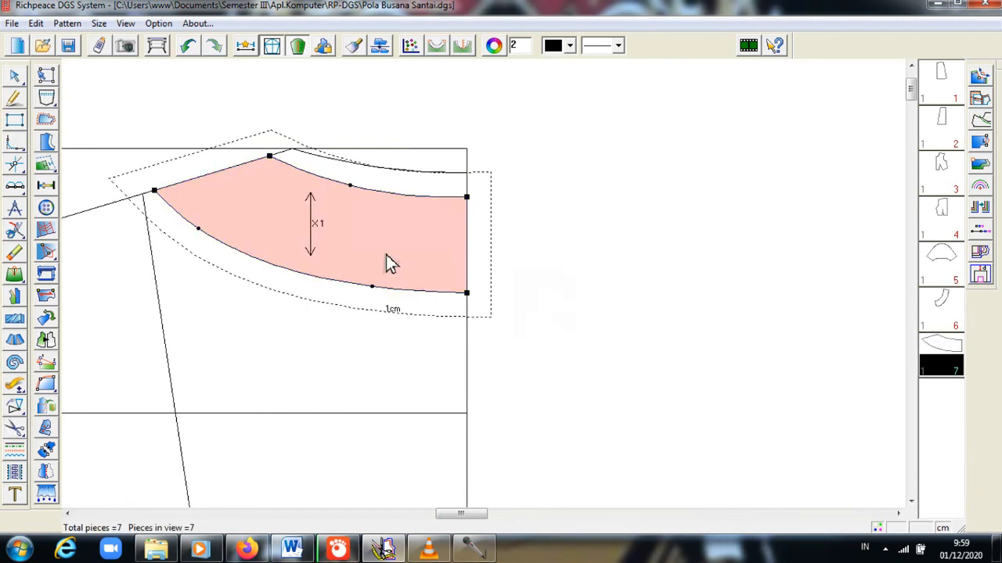
pyautogui.moveTo(384, 262); pyautogui.dragTo(761, 305)
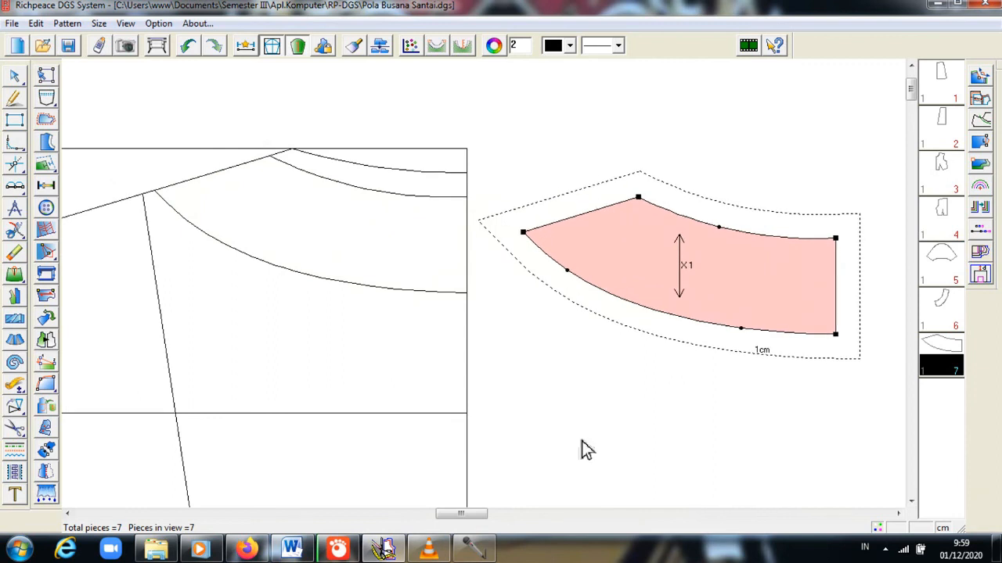
# - Move the front and back neckline pieces from beside the drafts to the space above the cut front bodice piece
pyautogui.scroll(-5, 488, 293)
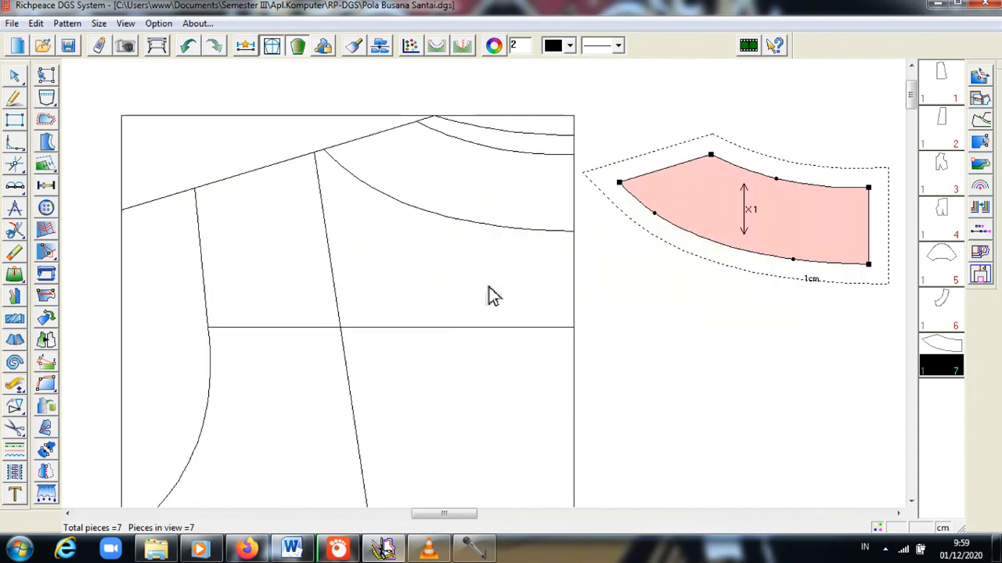
pyautogui.scroll(-1, 488, 293)
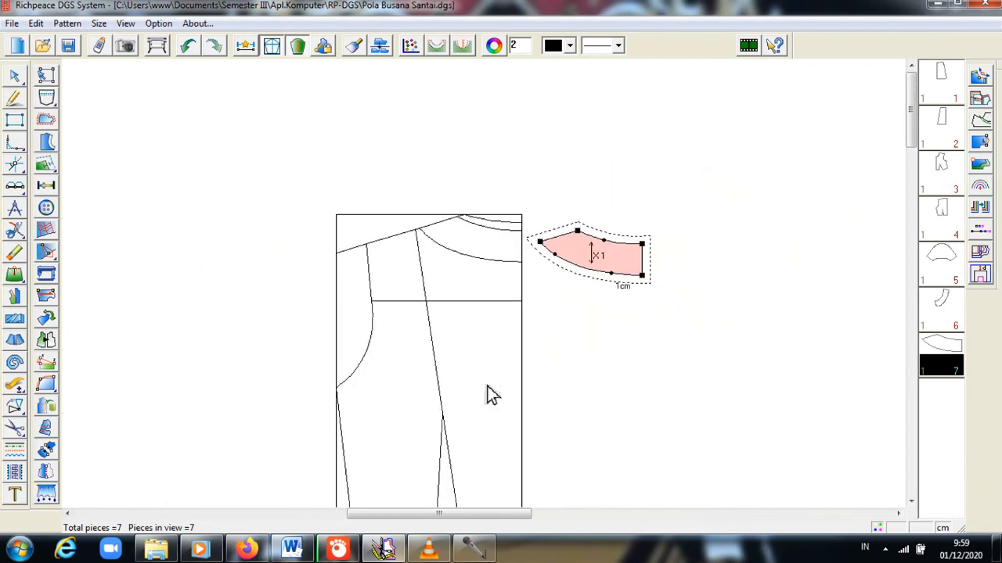
pyautogui.moveTo(465, 525); pyautogui.dragTo(347, 522)
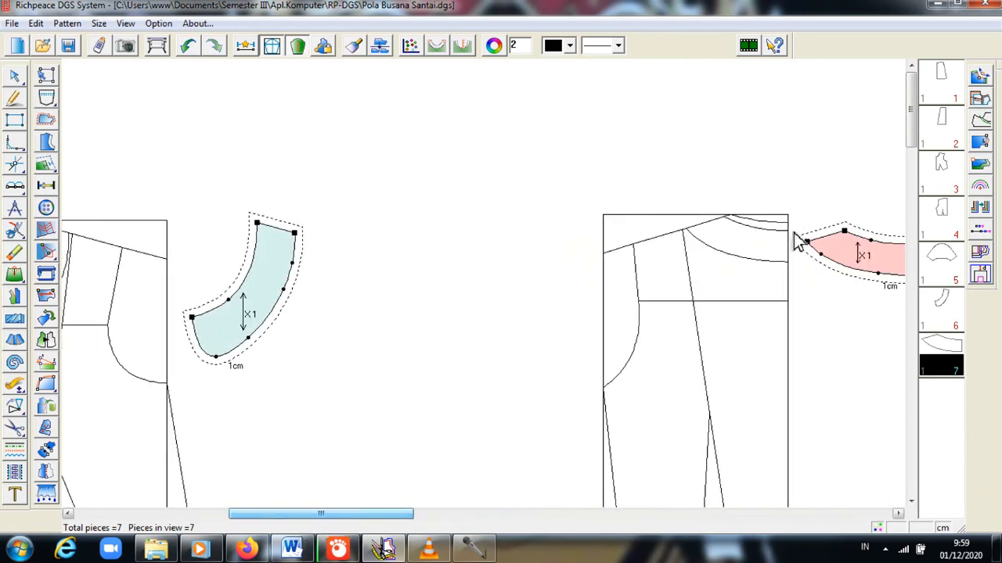
pyautogui.scroll(-2, 487, 292)
pyautogui.scroll(-1, 501, 302)
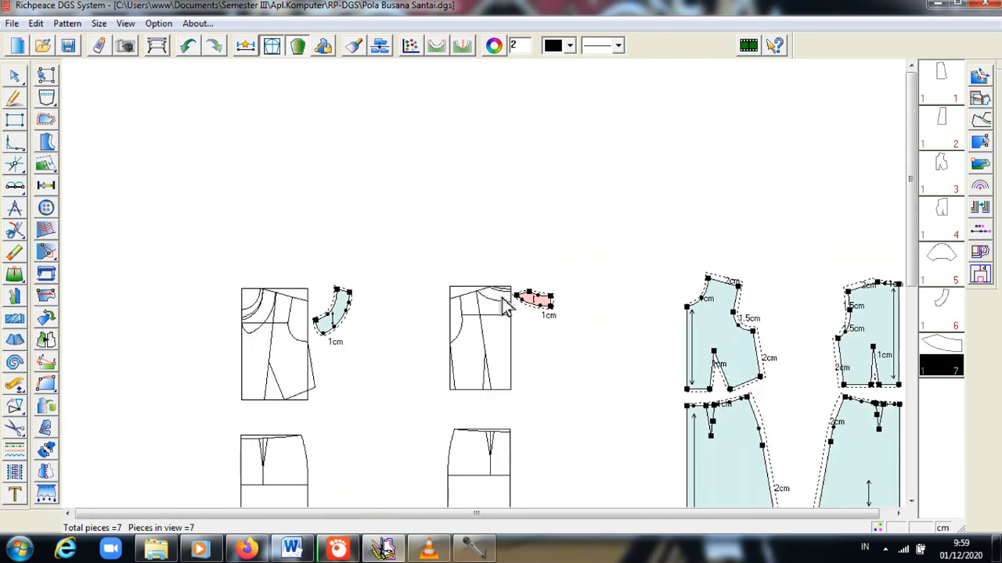
pyautogui.scroll(2, 544, 311)
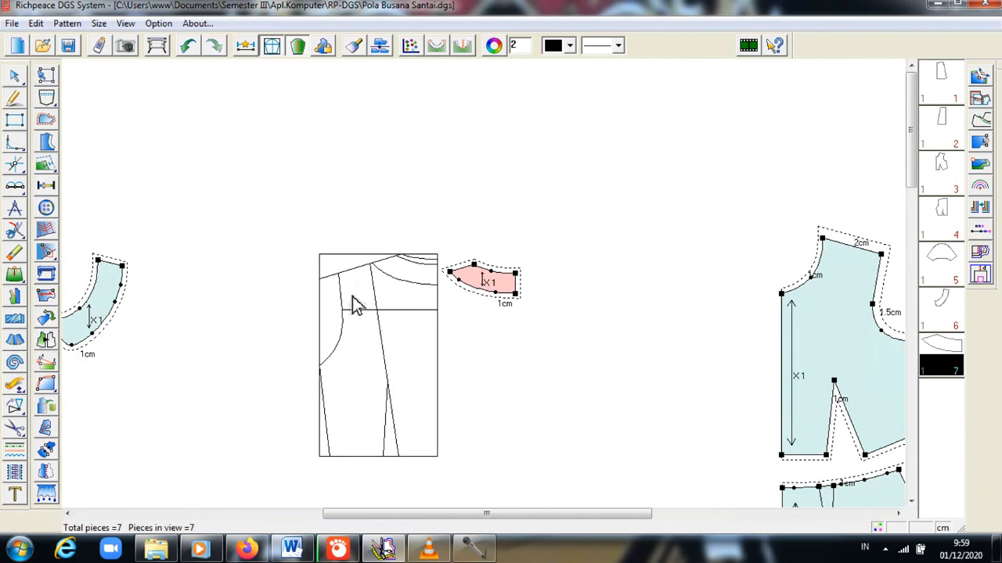
pyautogui.moveTo(109, 309); pyautogui.dragTo(856, 169)
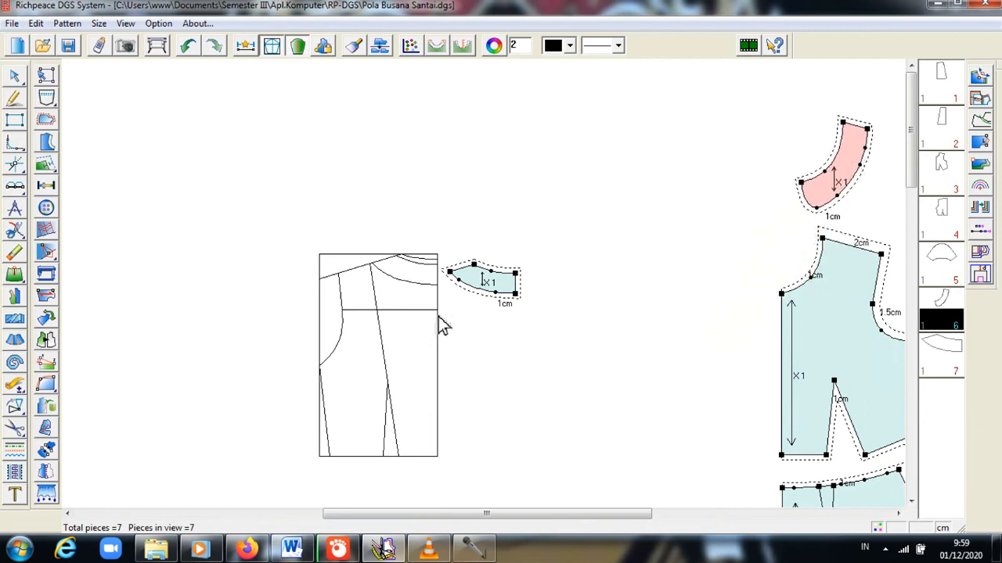
pyautogui.moveTo(522, 286); pyautogui.dragTo(910, 205)
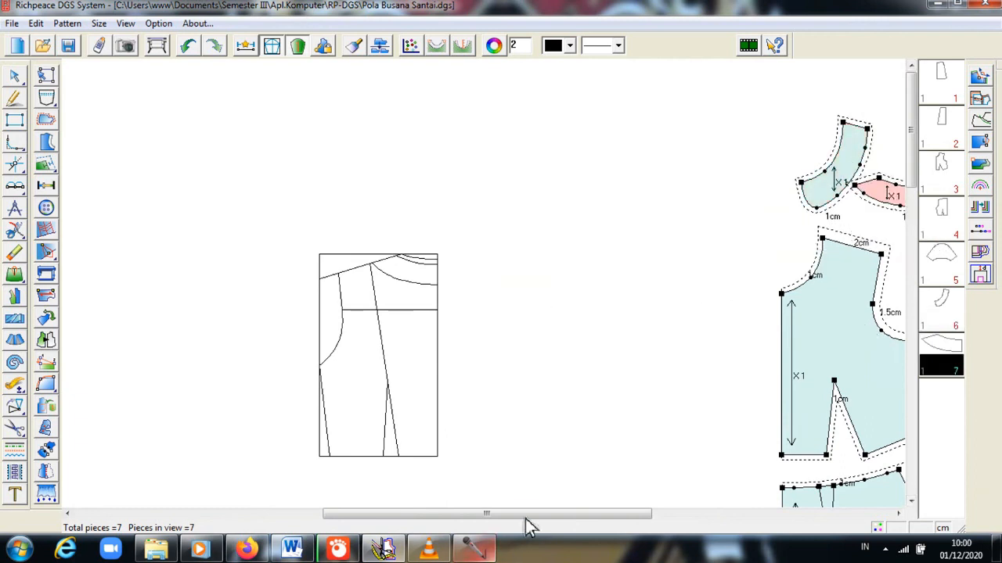
# - Place the back neckline piece above the cut back bodice and the front neckline piece beside the cut front bodice's neckline
pyautogui.moveTo(527, 520); pyautogui.dragTo(849, 529)
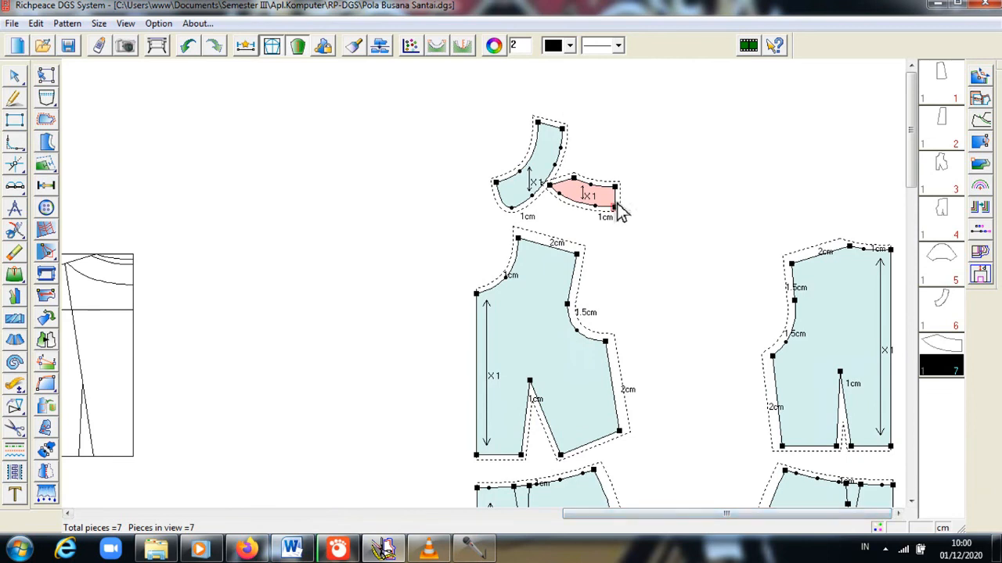
pyautogui.moveTo(608, 206); pyautogui.dragTo(887, 226)
pyautogui.moveTo(550, 164); pyautogui.dragTo(502, 210)
# - Review the complete layout of drafts and cut pattern pieces, including the neckline pieces, bodices, skirts and sleeve
pyautogui.scroll(3, 529, 219)
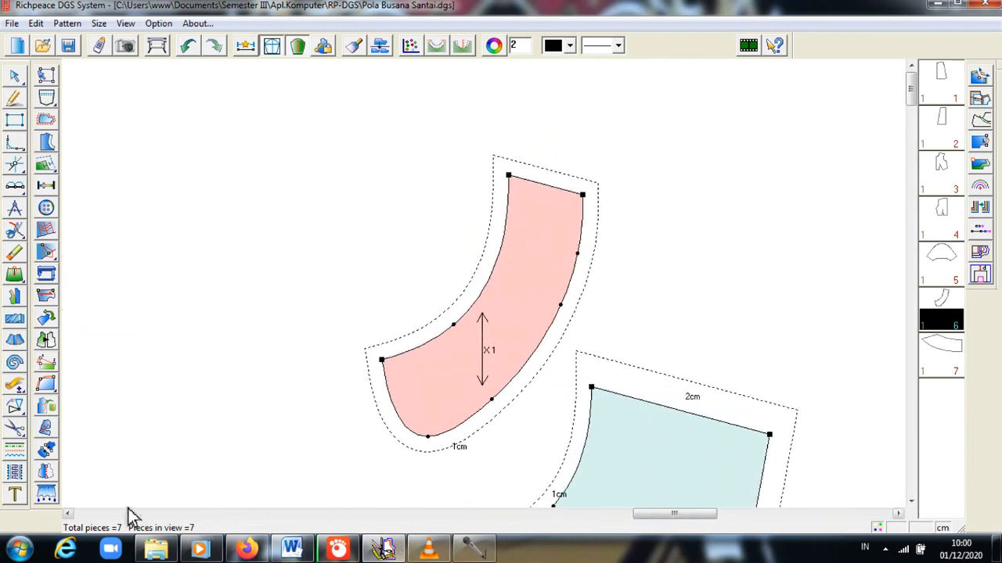
pyautogui.moveTo(671, 520); pyautogui.dragTo(838, 527)
pyautogui.scroll(-3, 489, 291)
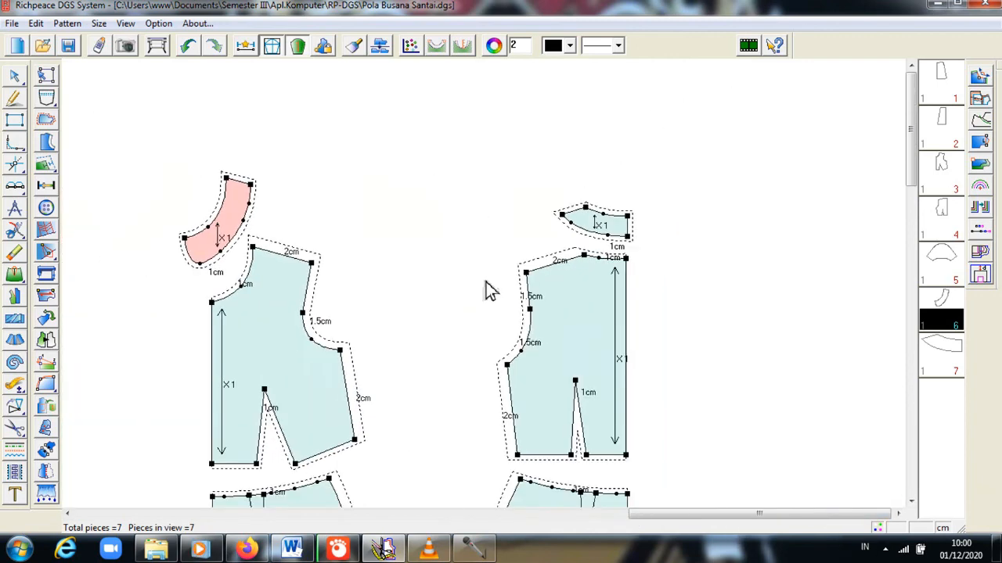
pyautogui.scroll(-3, 488, 291)
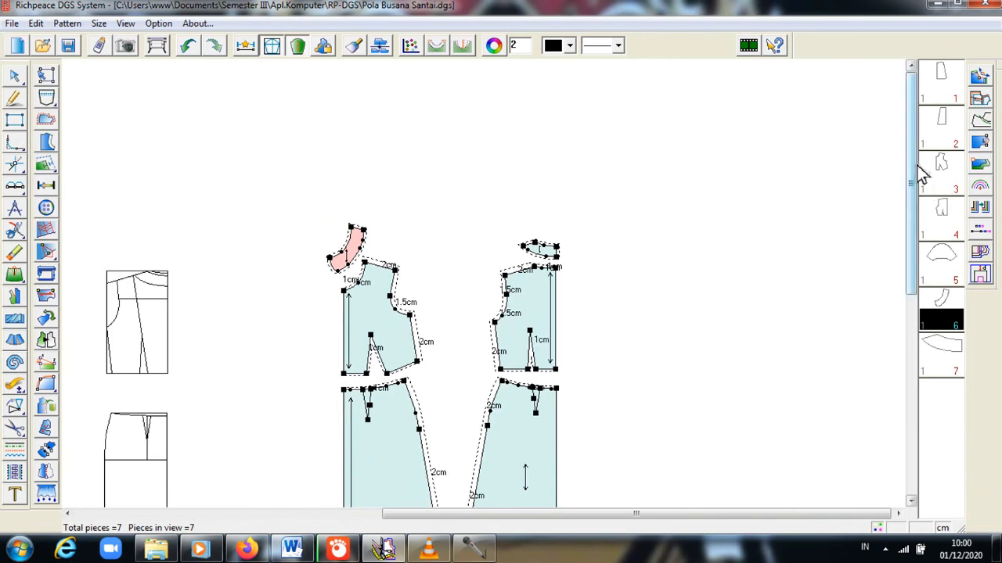
pyautogui.moveTo(921, 170); pyautogui.dragTo(935, 261)
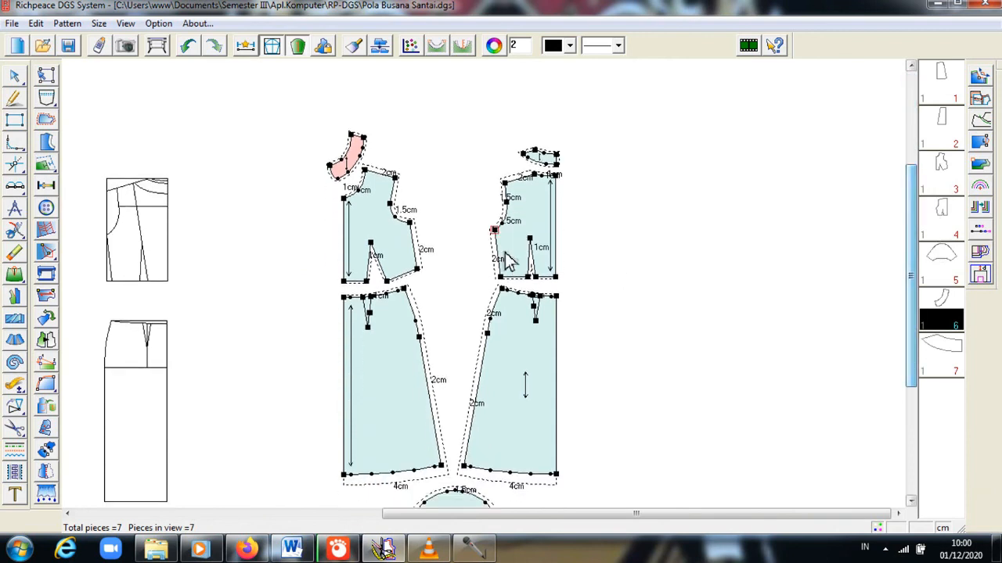
pyautogui.scroll(3, 490, 291)
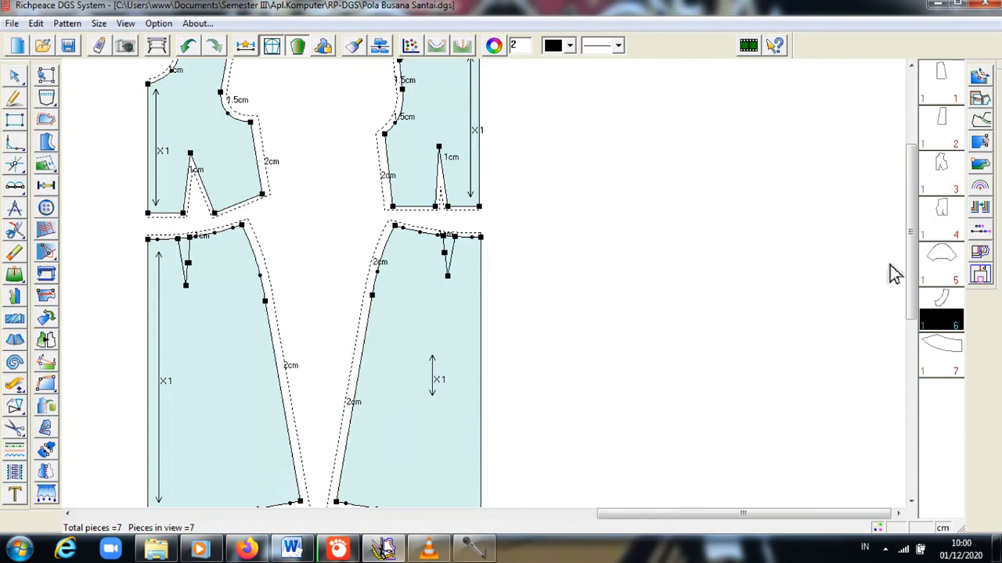
pyautogui.scroll(-4, 490, 290)
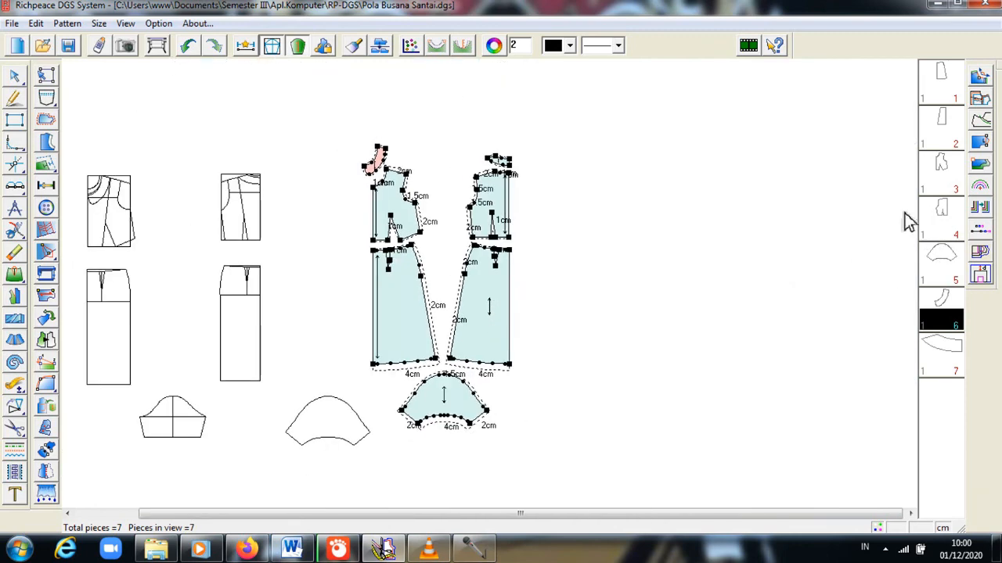
# - Examine the cut bodice, skirt, sleeve and neckline pieces up close, including their seam allowances, darts and grainlines
pyautogui.scroll(3, 798, 210)
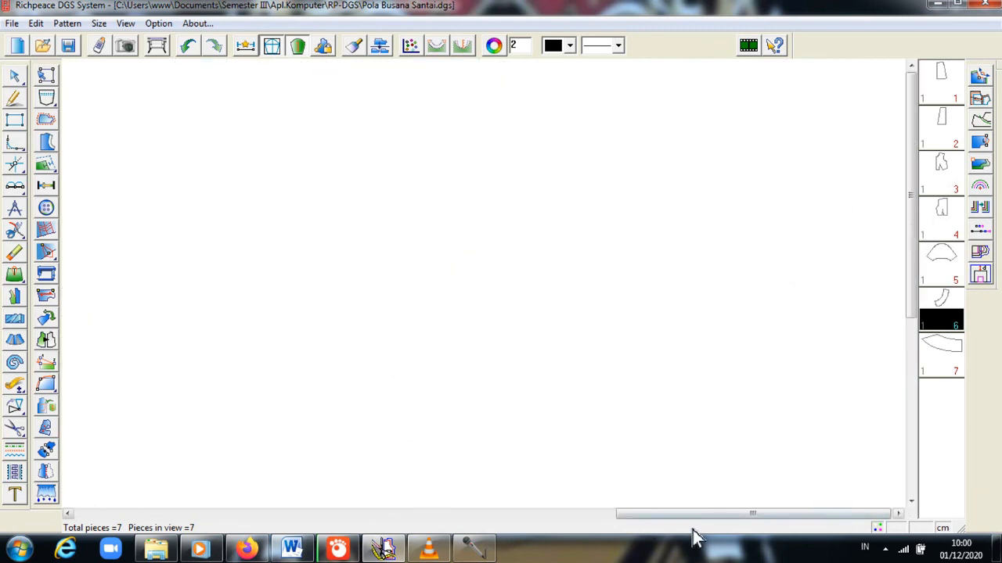
pyautogui.moveTo(662, 514); pyautogui.dragTo(397, 470)
pyautogui.scroll(2, 401, 416)
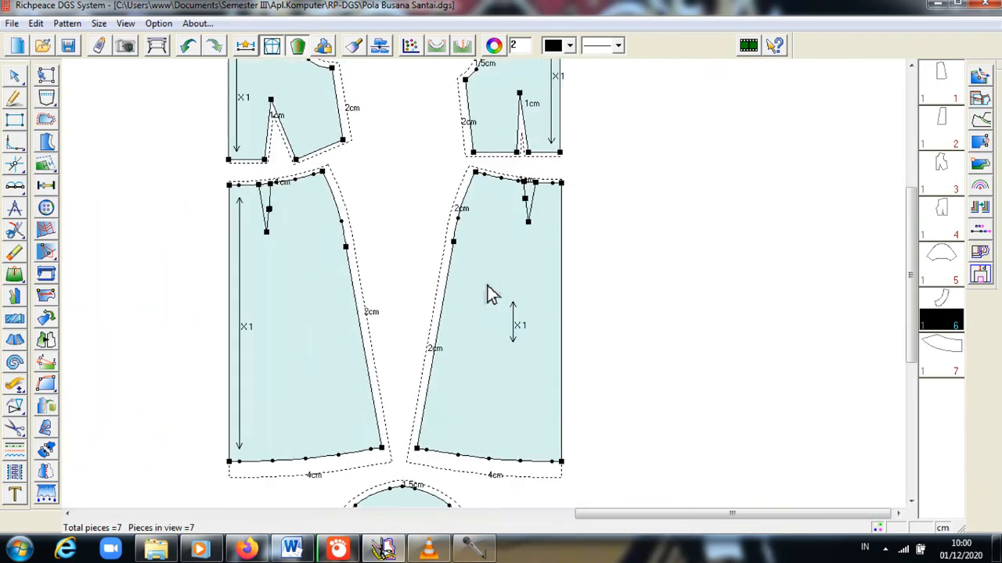
pyautogui.scroll(-3, 489, 288)
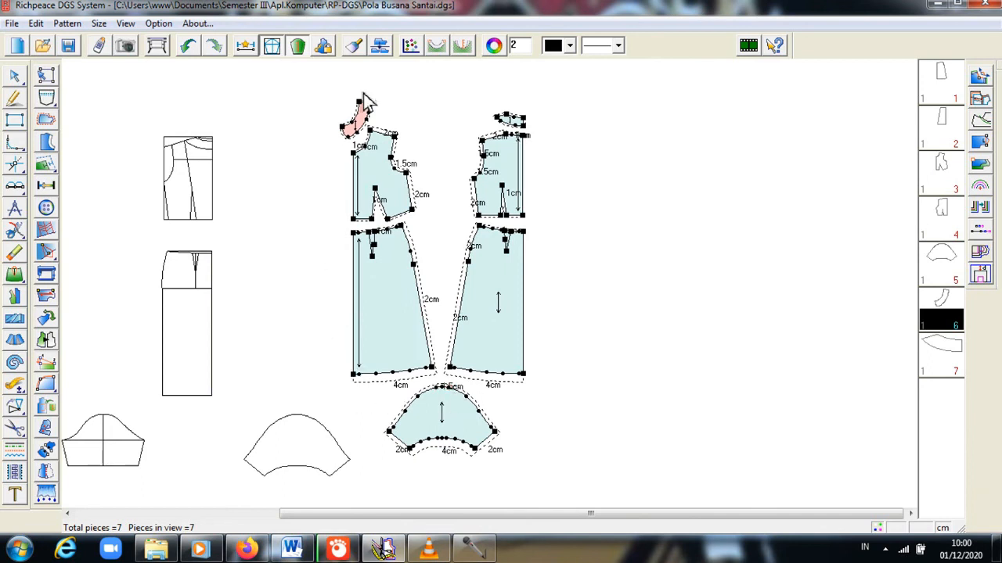
pyautogui.scroll(1, 407, 154)
pyautogui.scroll(1, 720, 311)
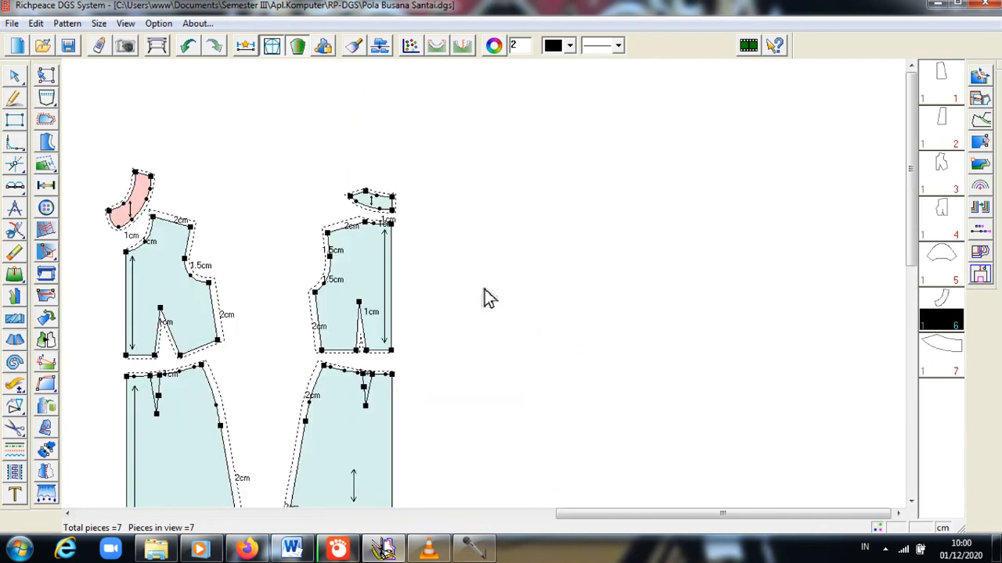
pyautogui.moveTo(912, 154); pyautogui.dragTo(926, 225)
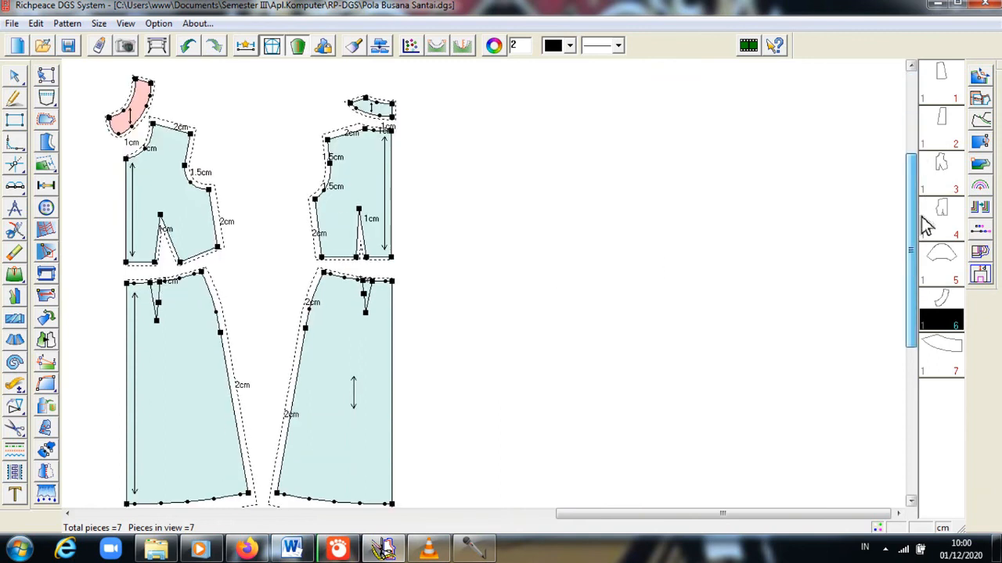
pyautogui.moveTo(611, 516); pyautogui.dragTo(561, 527)
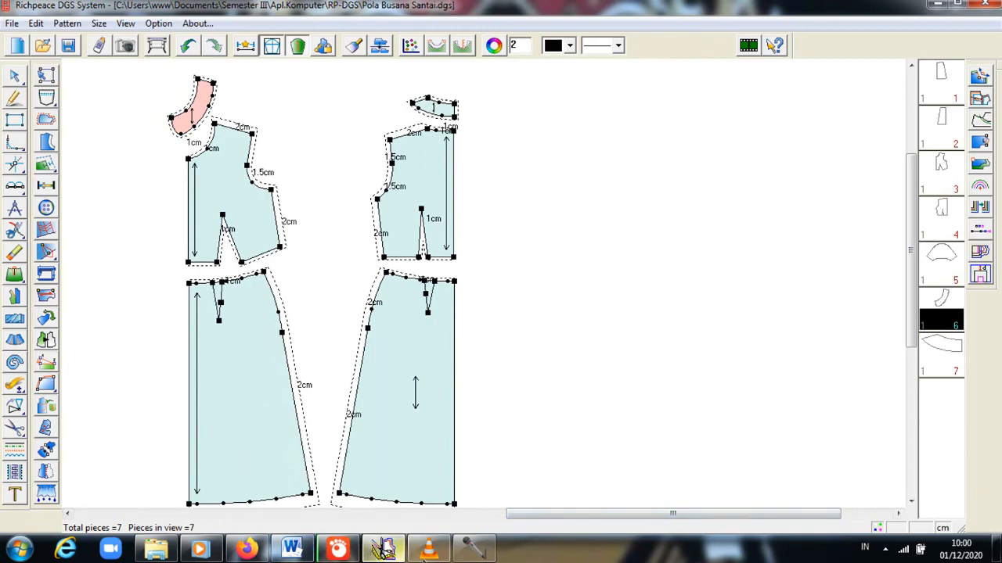
pyautogui.click(427, 551)
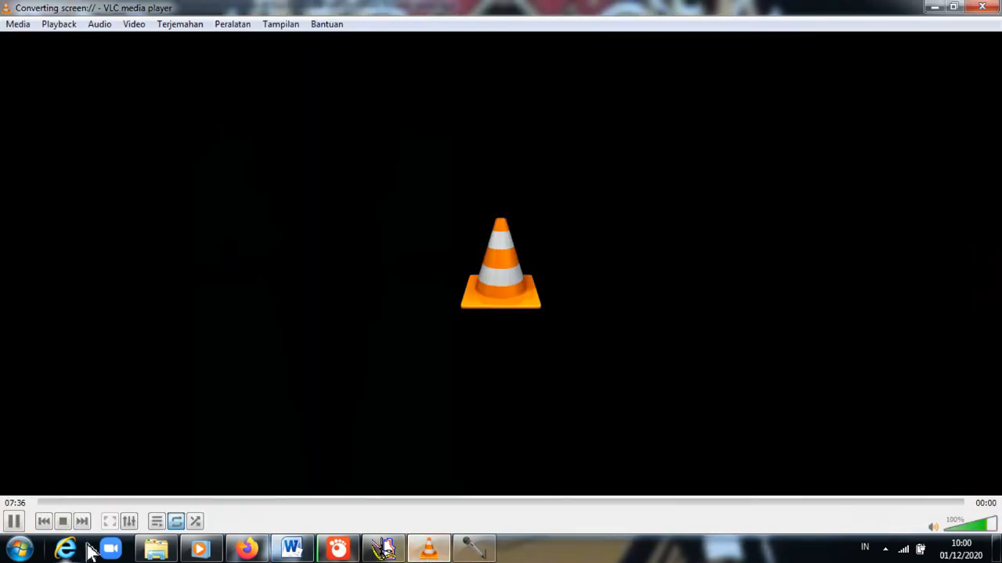